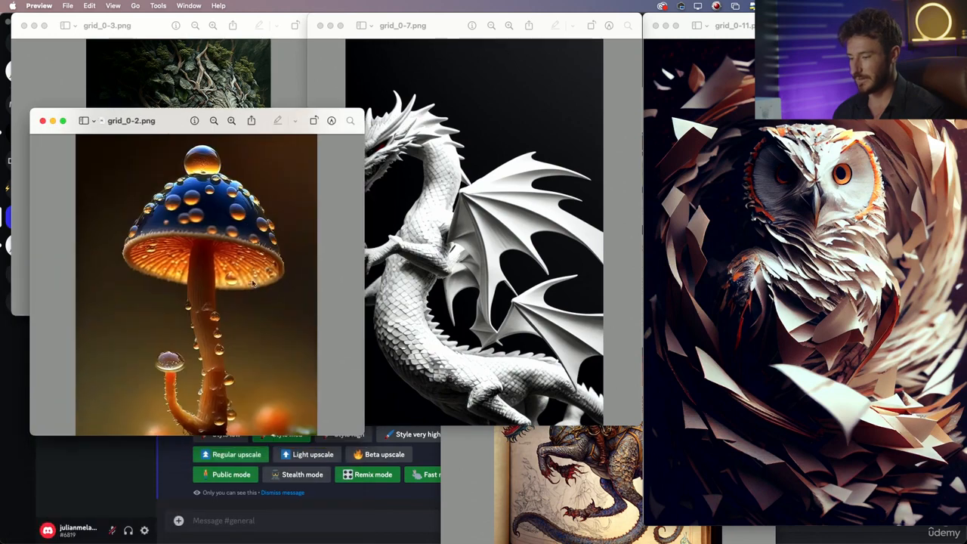
Enlarge the mushroom image window grid_0-2.png and compare it with the Midjourney settings in Discord.
left_click_drag(361, 435, 519, 539)
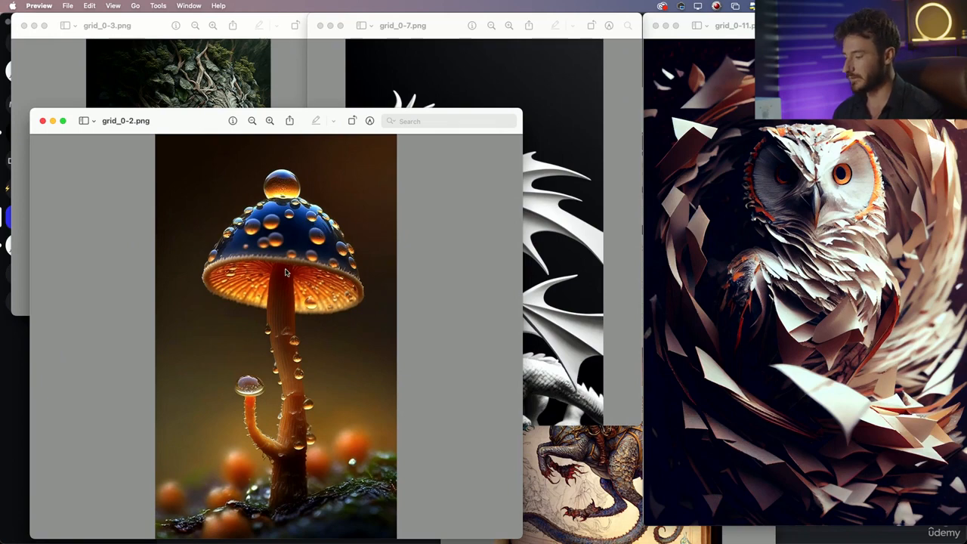
key("super+Tab")
key("super+Tab")
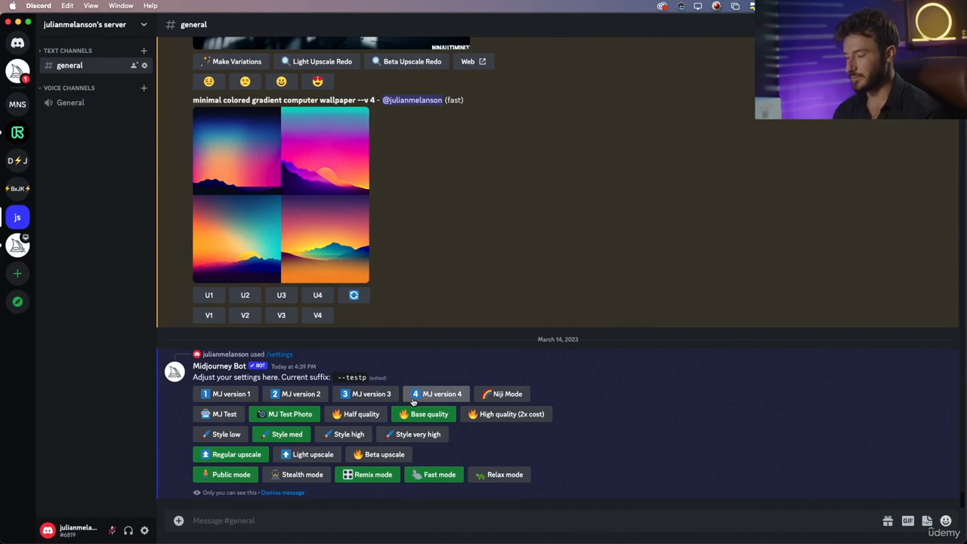
key("super+Tab")
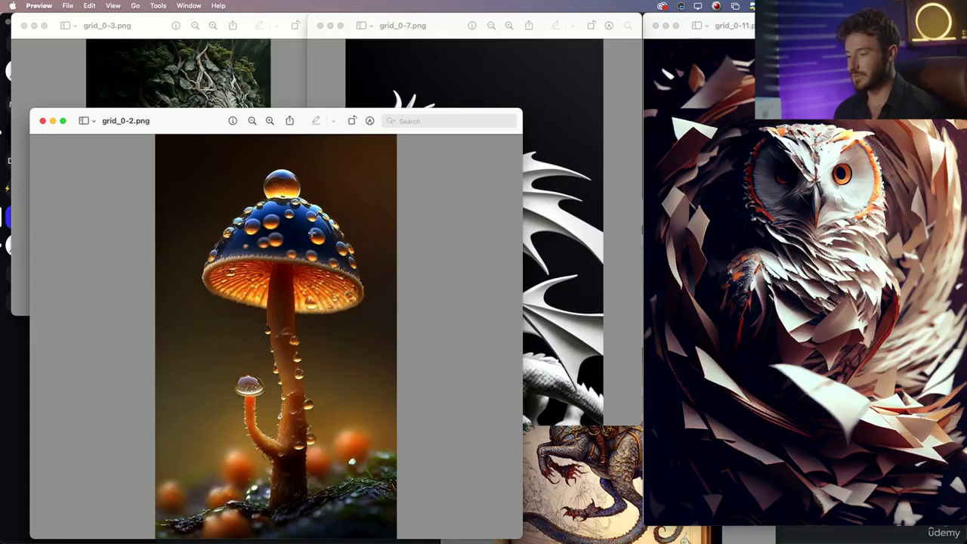
View the tree-face, white dragon and mushroom images in turn, and check the Midjourney settings in Discord before returning to Preview.
left_click(168, 38)
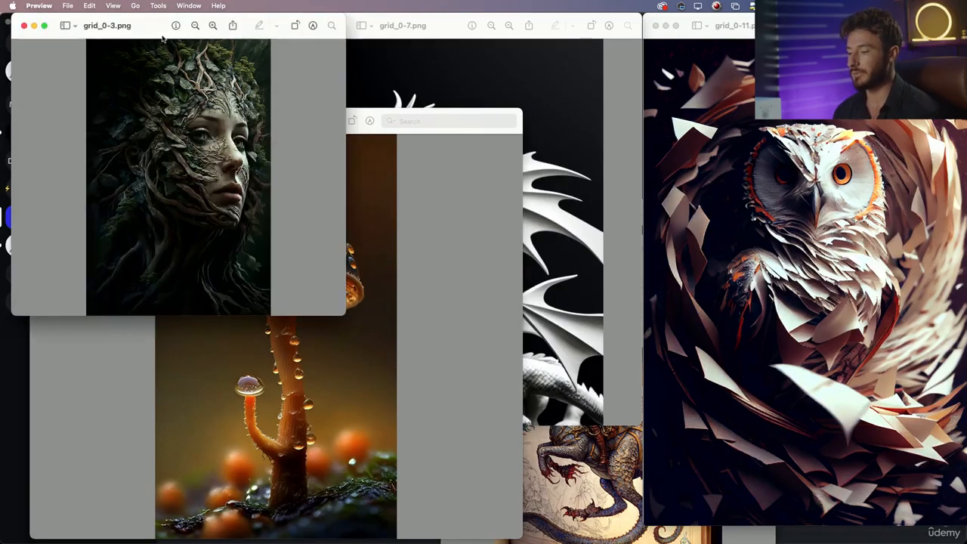
left_click(428, 37)
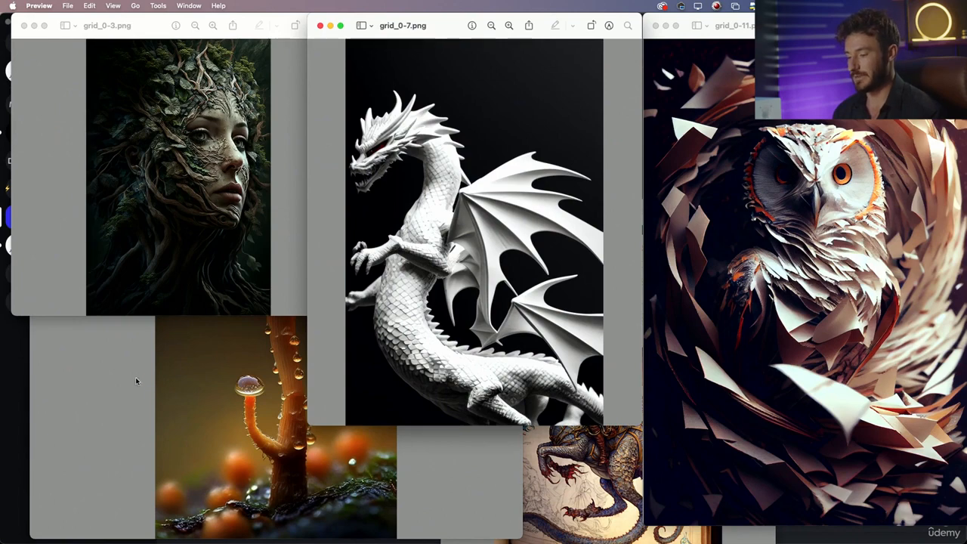
left_click(136, 377)
key("super+Tab")
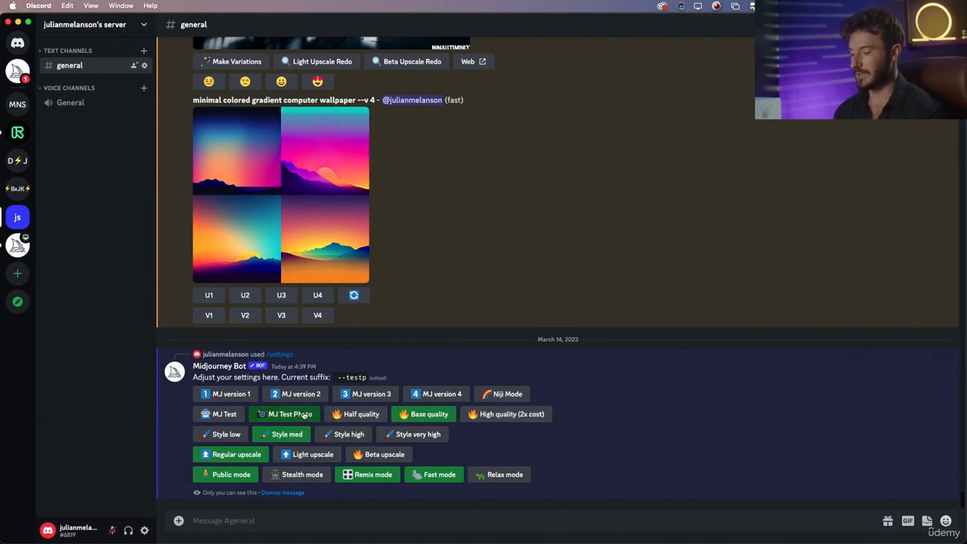
key("super+Tab")
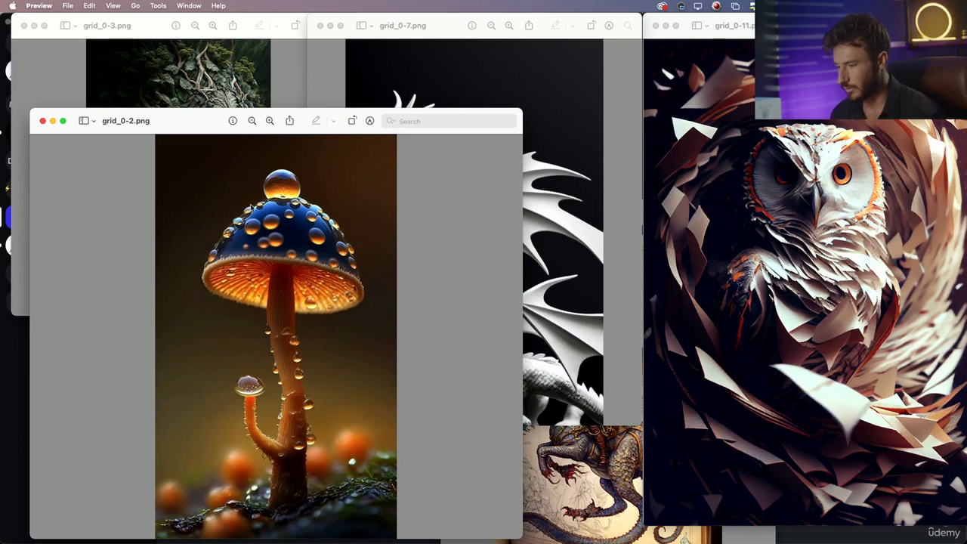
Enlarge the window of the tree-face image grid_0-3.png to examine it, and switch back to Discord.
left_click(180, 37)
left_click_drag(341, 307, 490, 448)
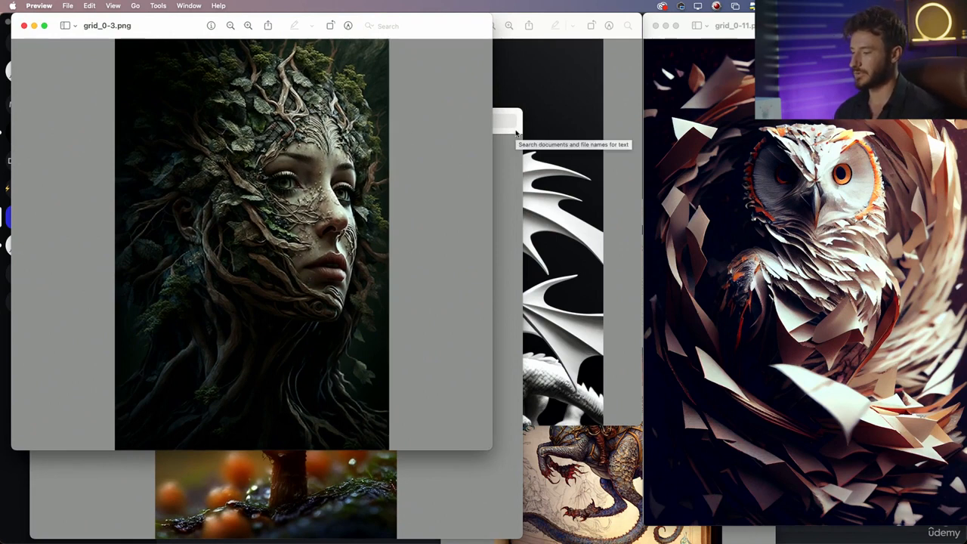
key("super+grave")
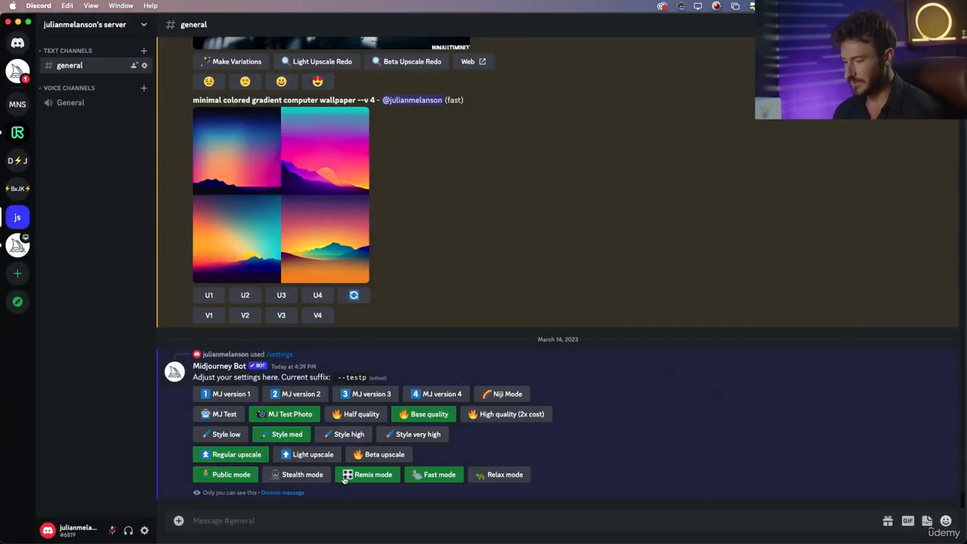
Start an /imagine command in the general channel with the prompt "macro shot of a warm glowing mushroom".
left_click(279, 523)
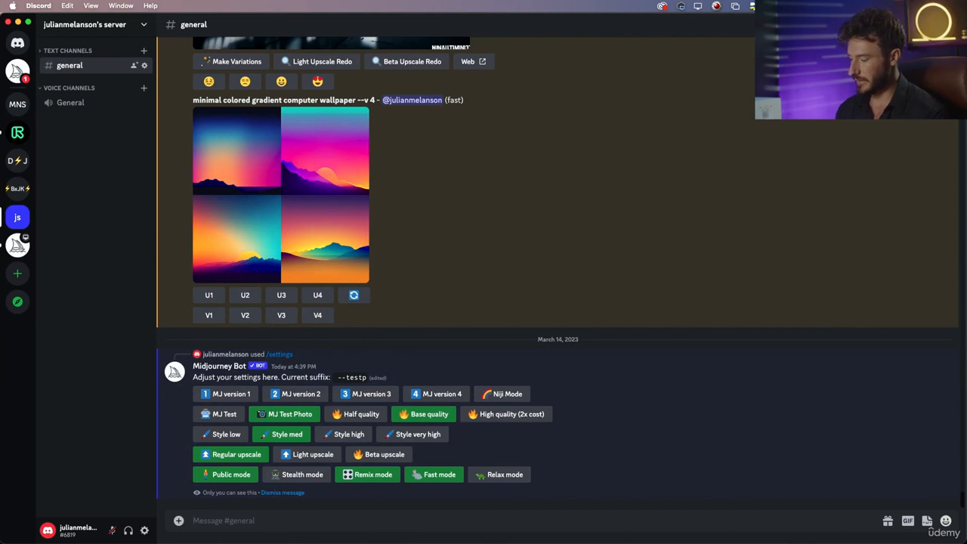
type("/imag")
key("Tab")
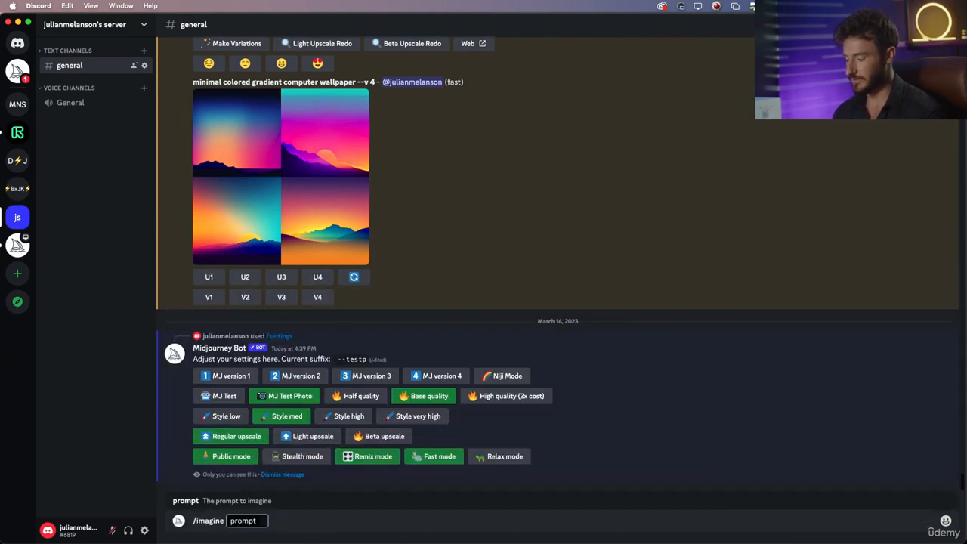
type("macro shot")
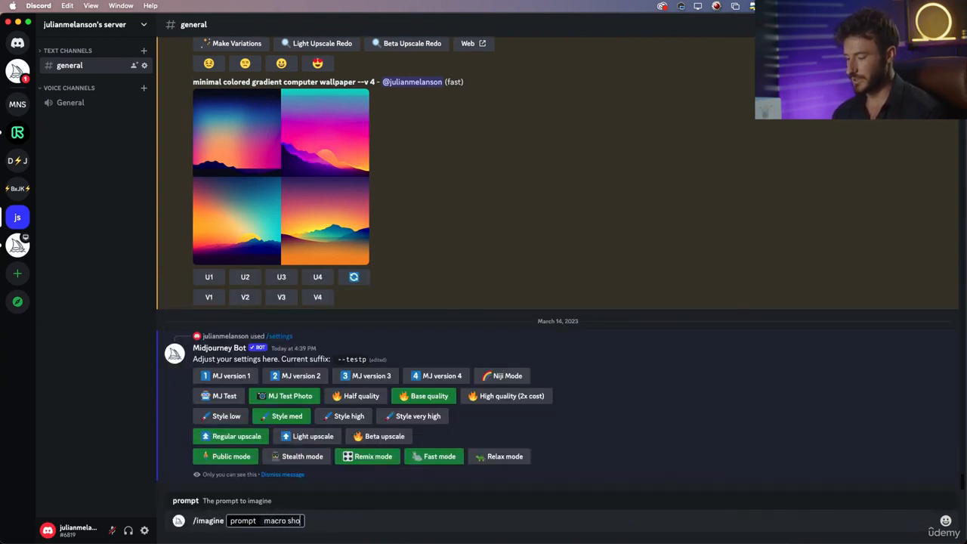
type(" of a")
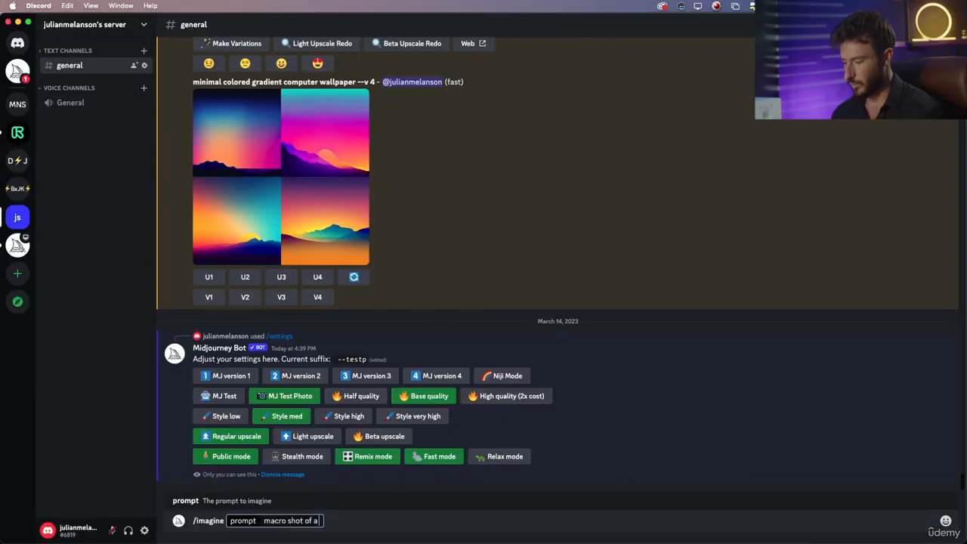
type("warm glowing mushroom")
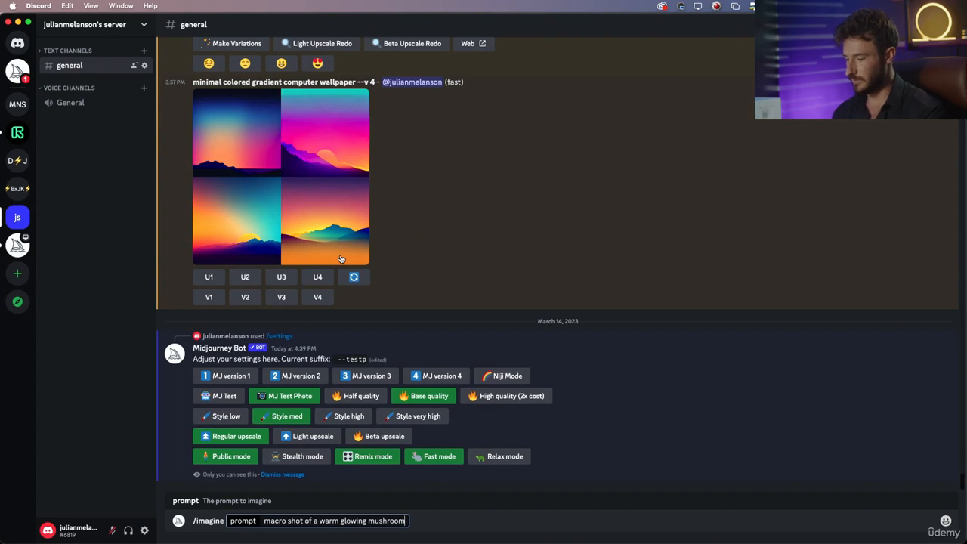
Extend the imagine prompt with "with water droplets, shallow depth of field,".
type("with ")
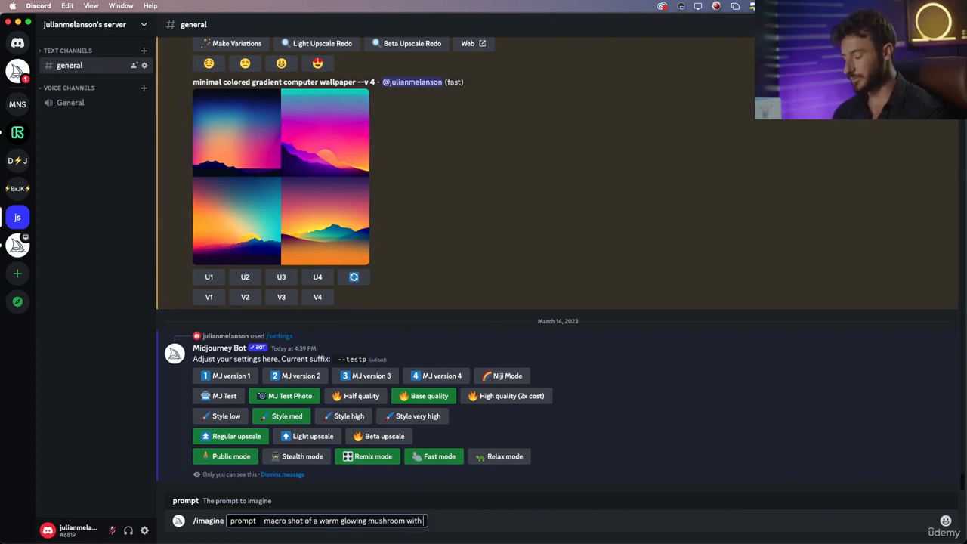
type("water d")
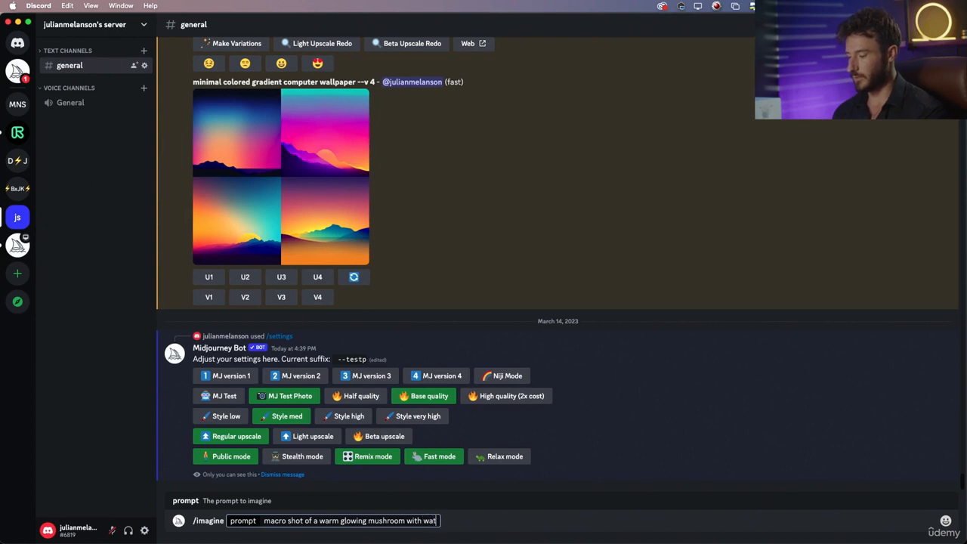
type("roplets")
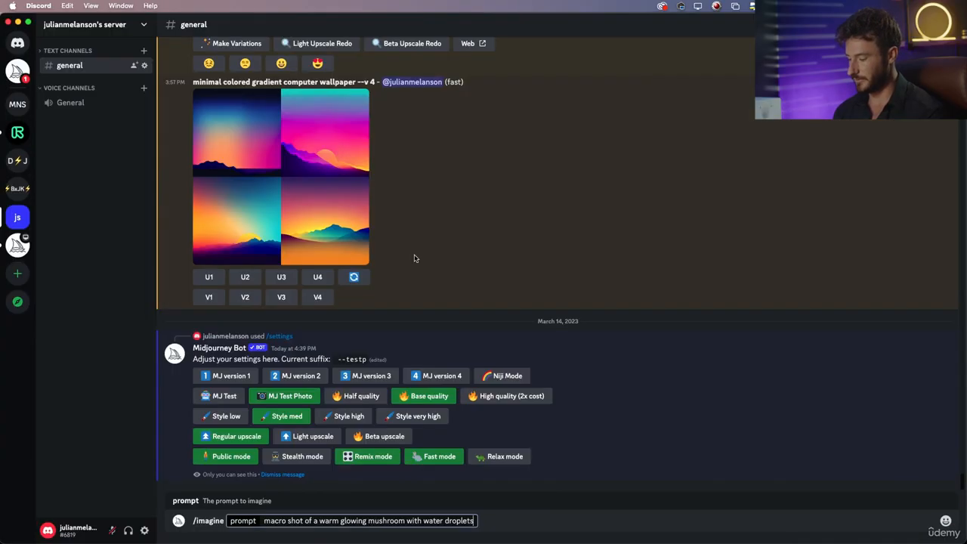
type("s, s")
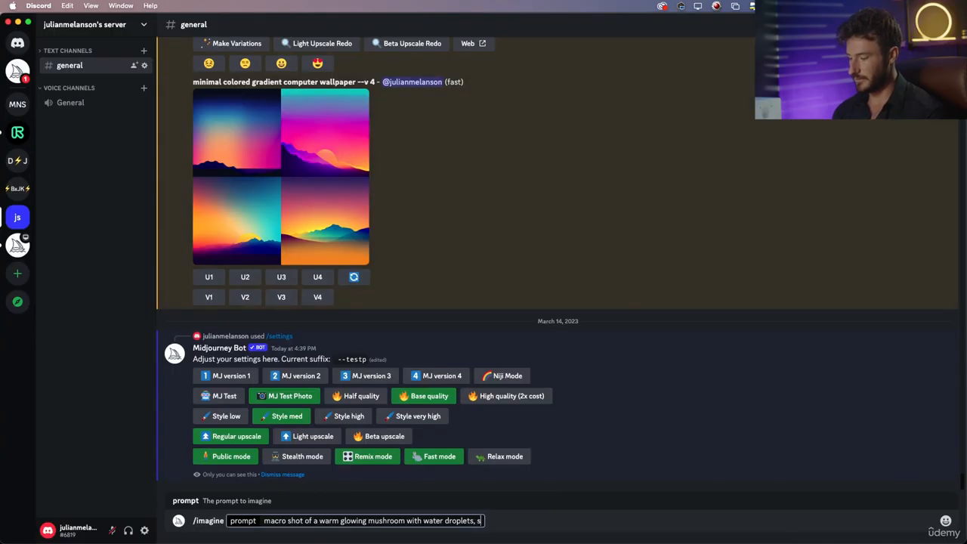
type("hallow depth of f")
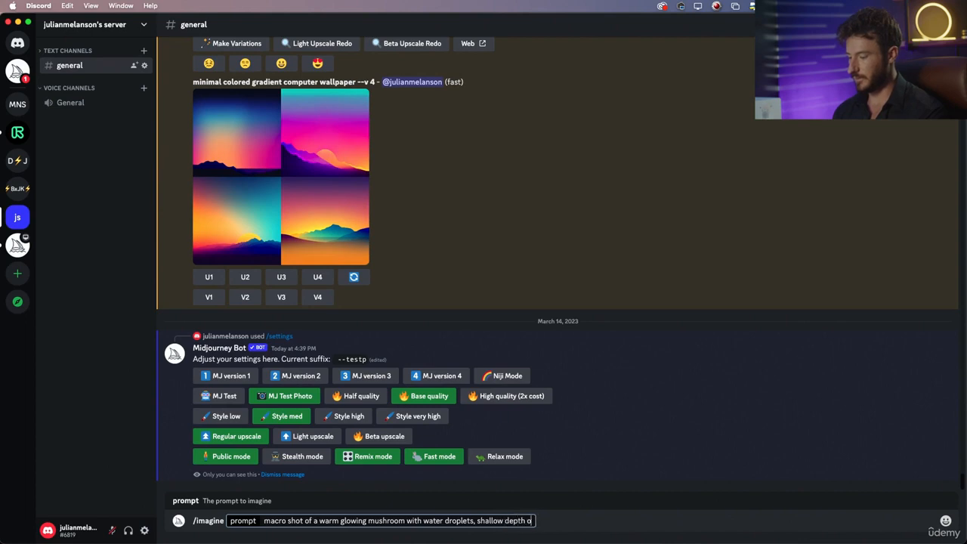
type("ield,")
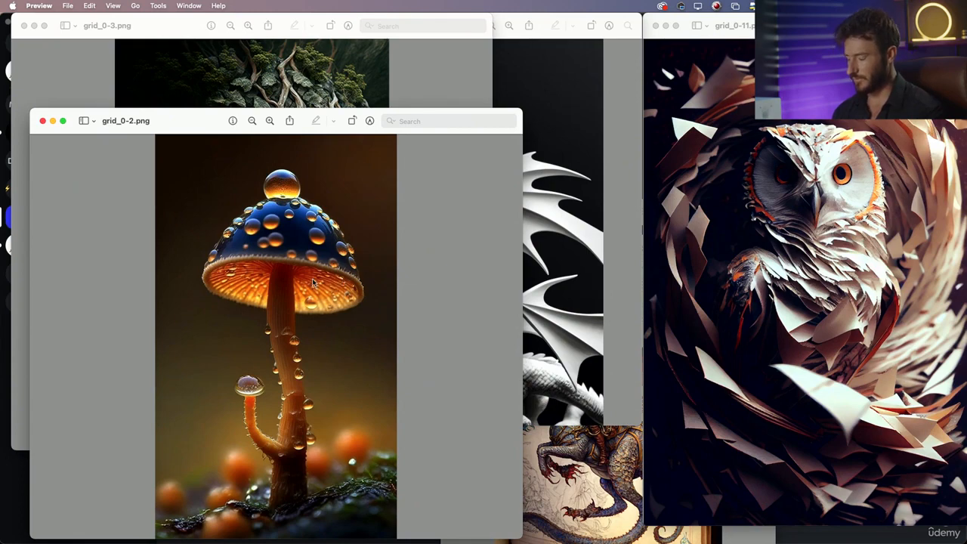
key("super+Tab")
type("vibra")
key("BackSpace")
key("BackSpace")
key("BackSpace")
key("BackSpace")
key("super+Tab")
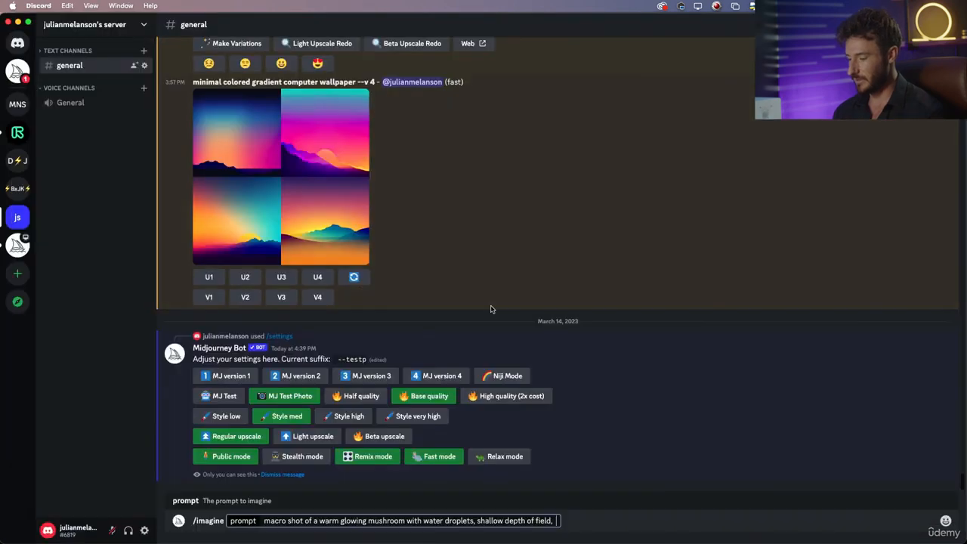
Complete the imagine prompt with "warm, saturated, soft lighting" and submit it to Midjourney.
type("warm glowing mushroom with water droplets, shallow depth of field, warm")
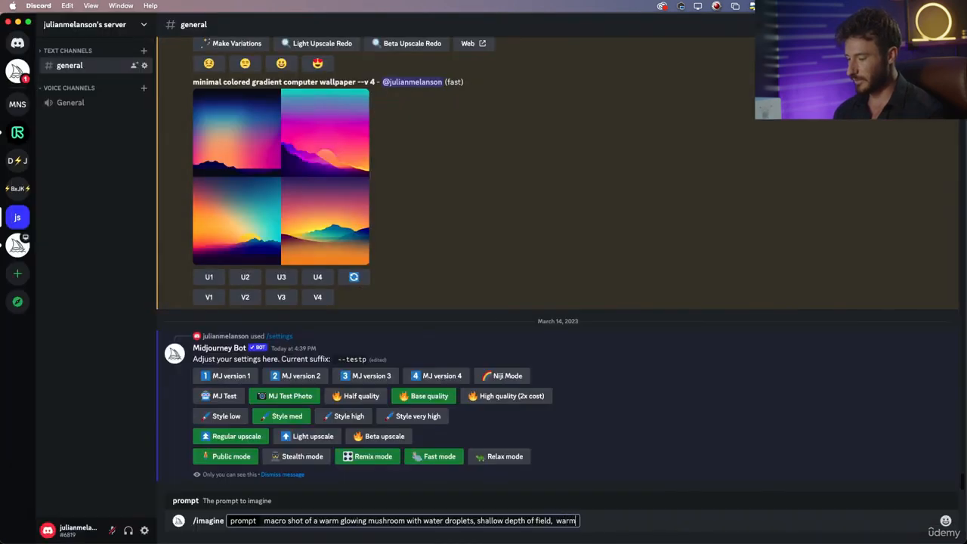
type(", satu")
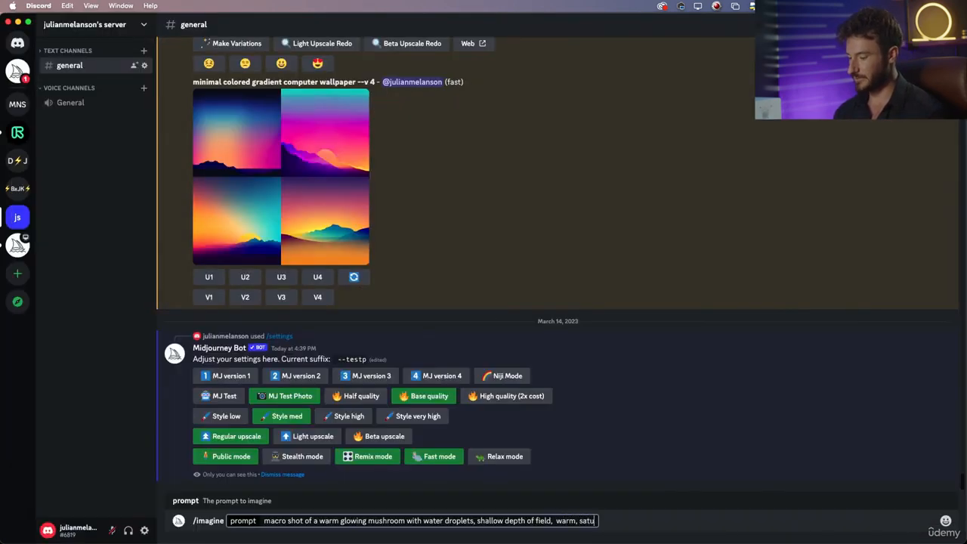
type("rated")
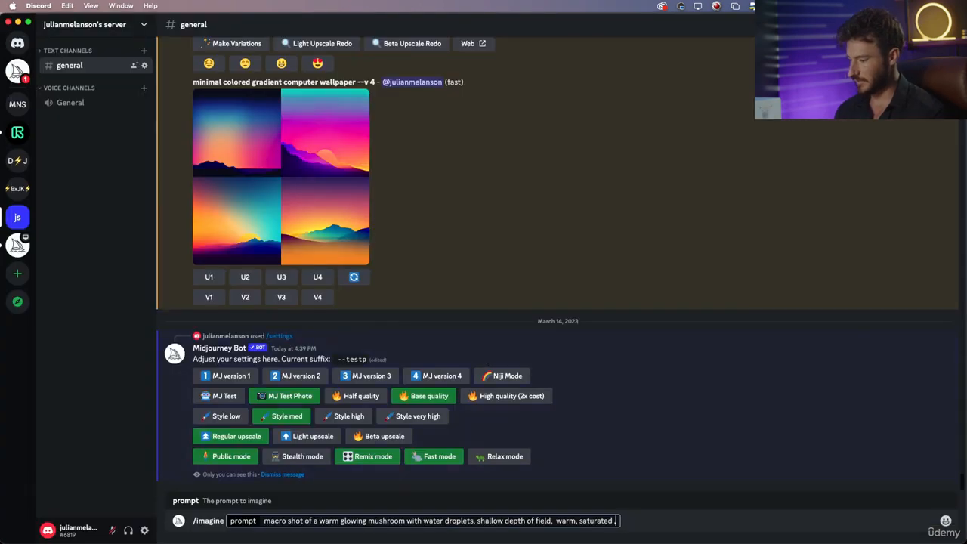
type(", soft")
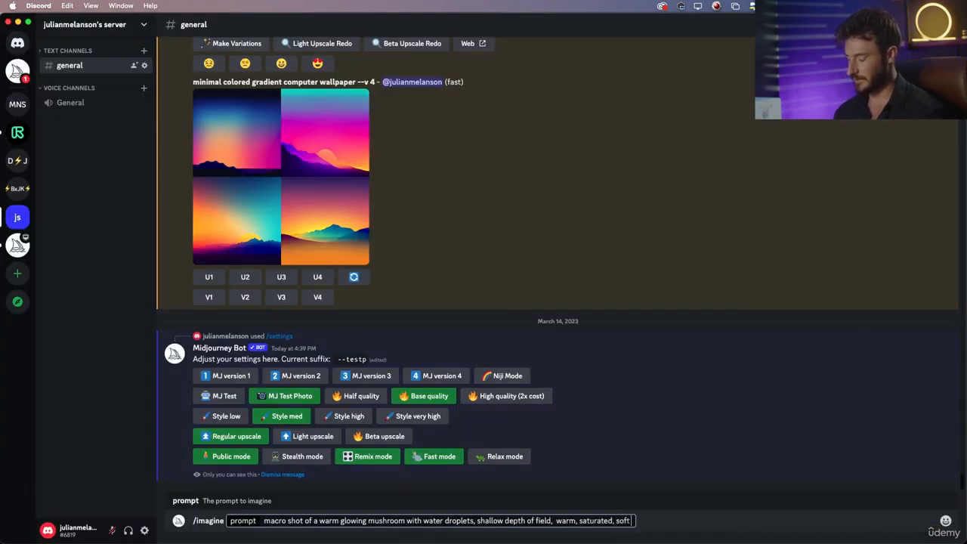
type(" lighting")
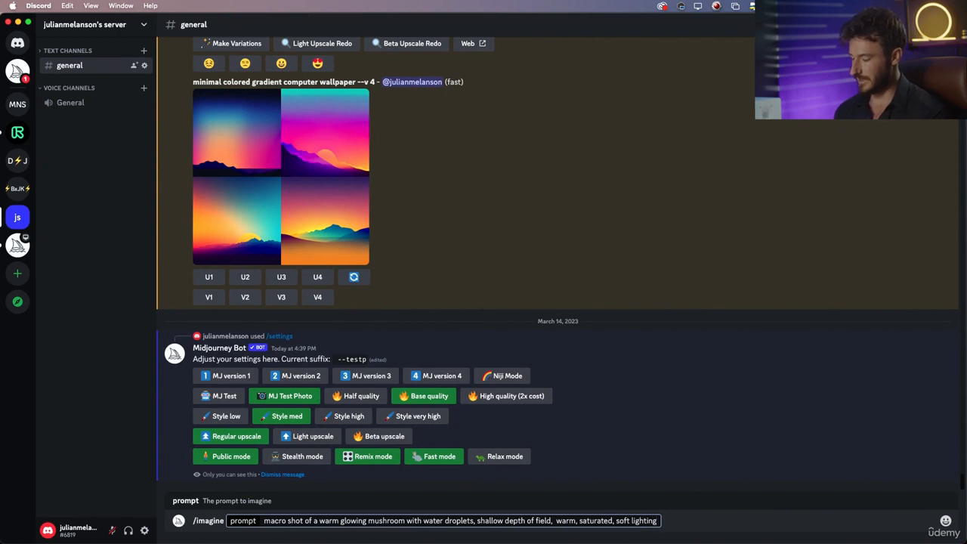
key("Return")
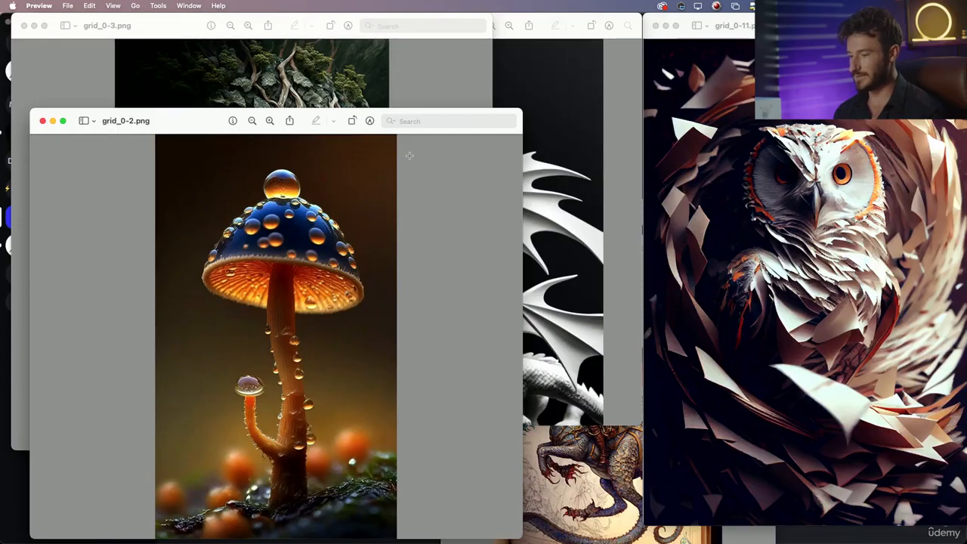
In Preview, view the tree-face and white dragon images, and move the dragon-rider image grid_0-9.png over the white dragon window.
left_click(192, 28)
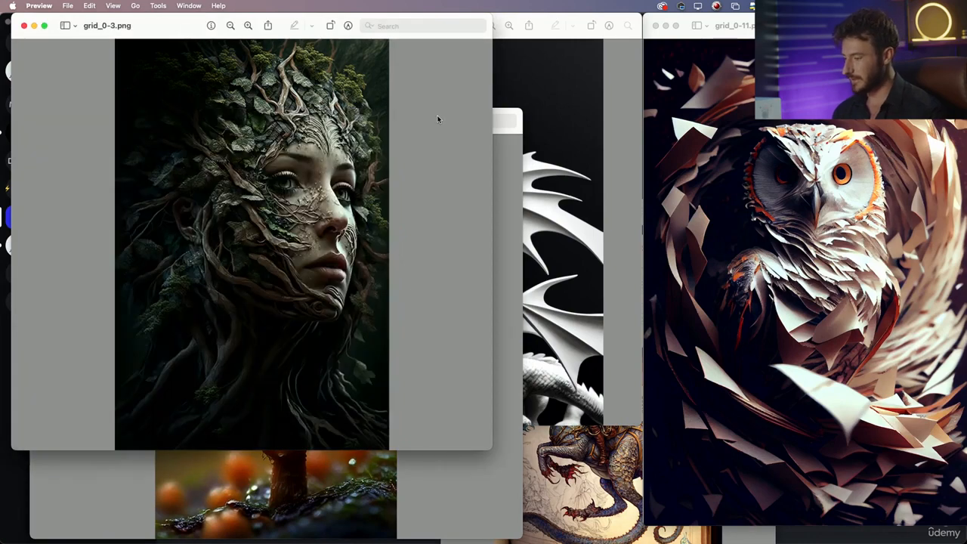
left_click(581, 114)
left_click(596, 507)
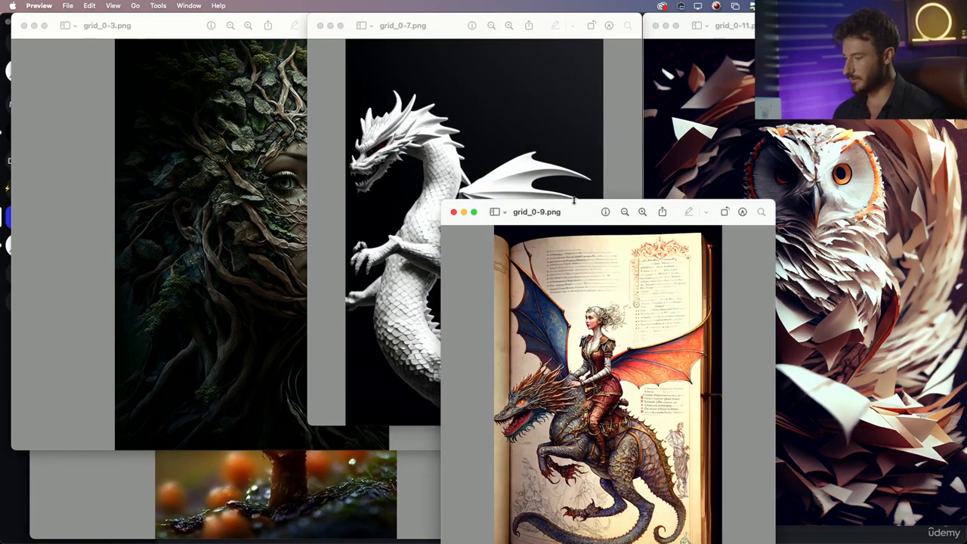
left_click_drag(579, 213, 464, 195)
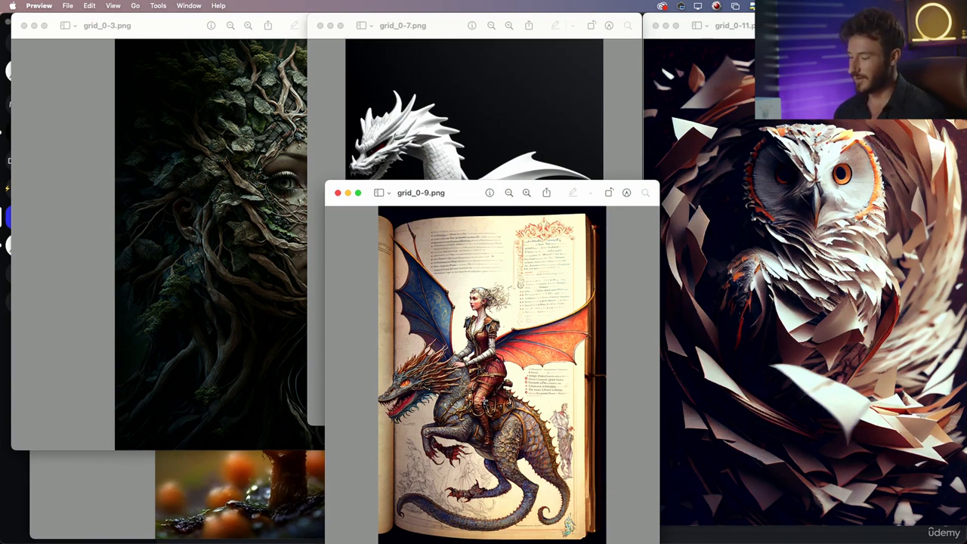
Examine the white dragon image grid_0-7.png slightly magnified, compare it with the dragon-rider image, and switch to Discord.
left_click(481, 117)
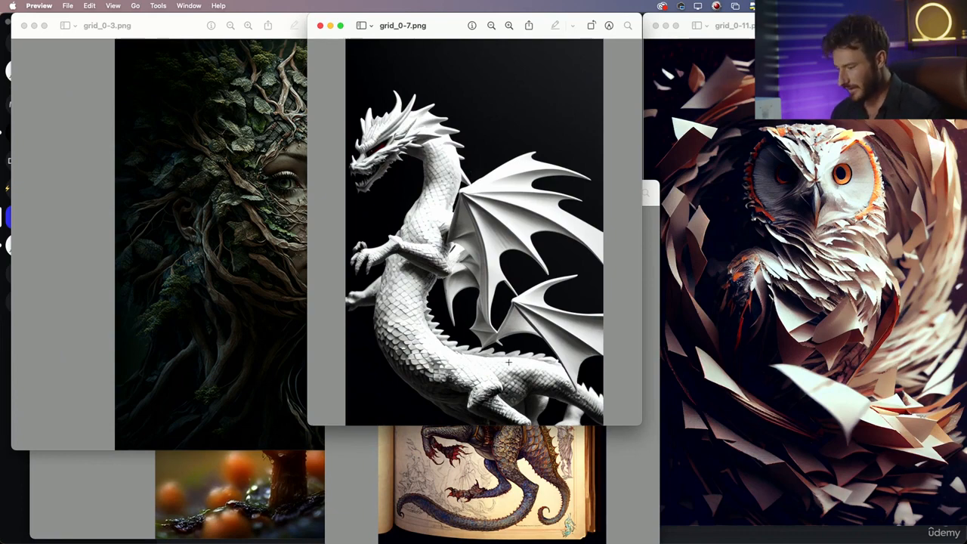
scroll(435, 234, "up", 3)
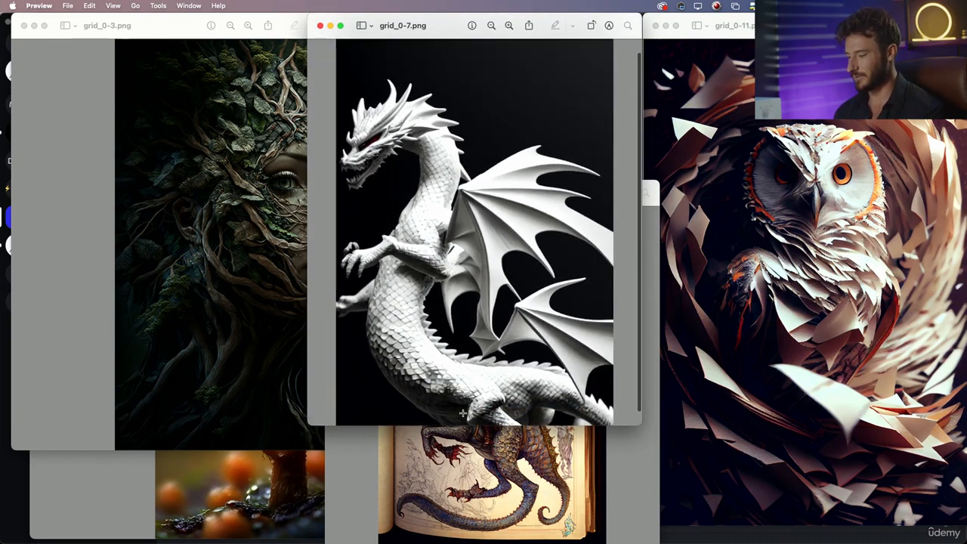
left_click(452, 450)
left_click(451, 173)
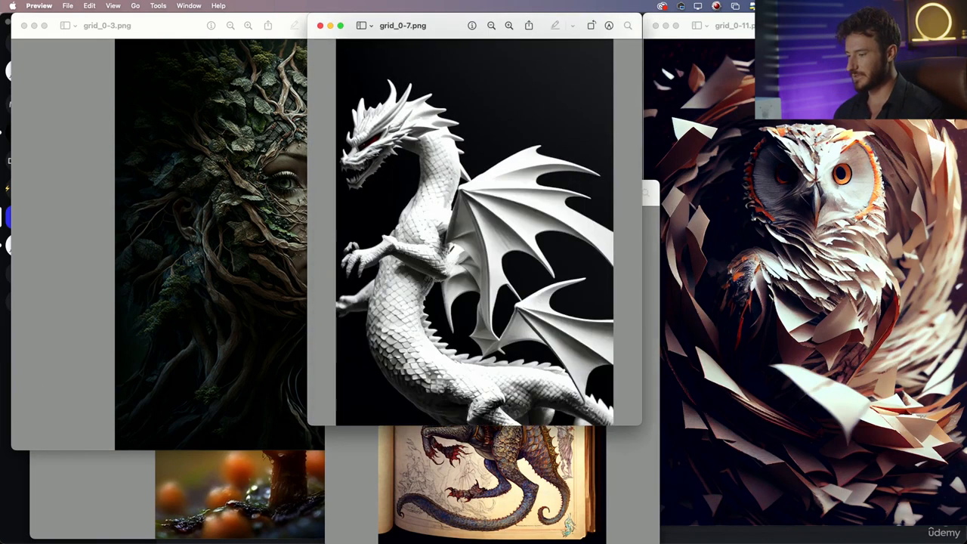
left_click(422, 469)
left_click(451, 112)
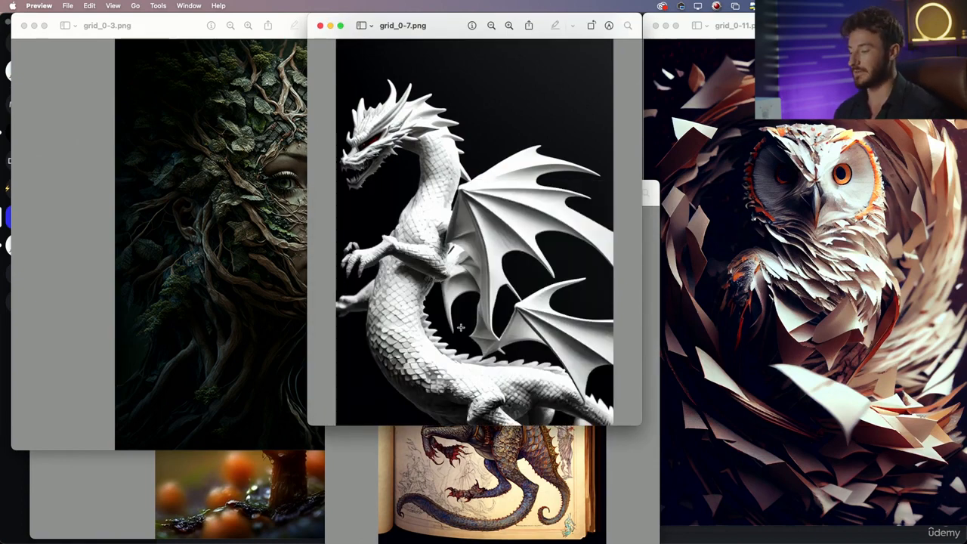
key("super+Tab")
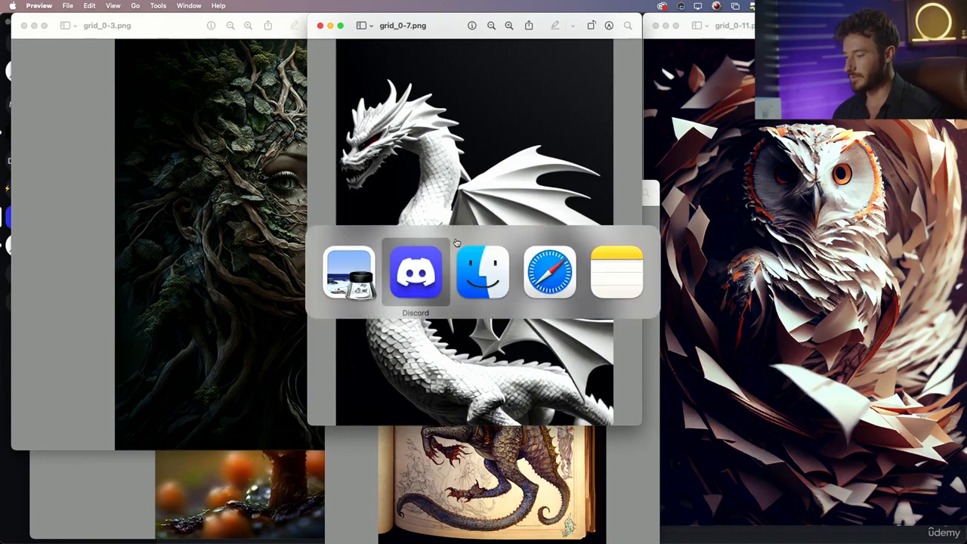
Switch to Discord and start a new imagine prompt with "white porcelain".
key("super+Tab")
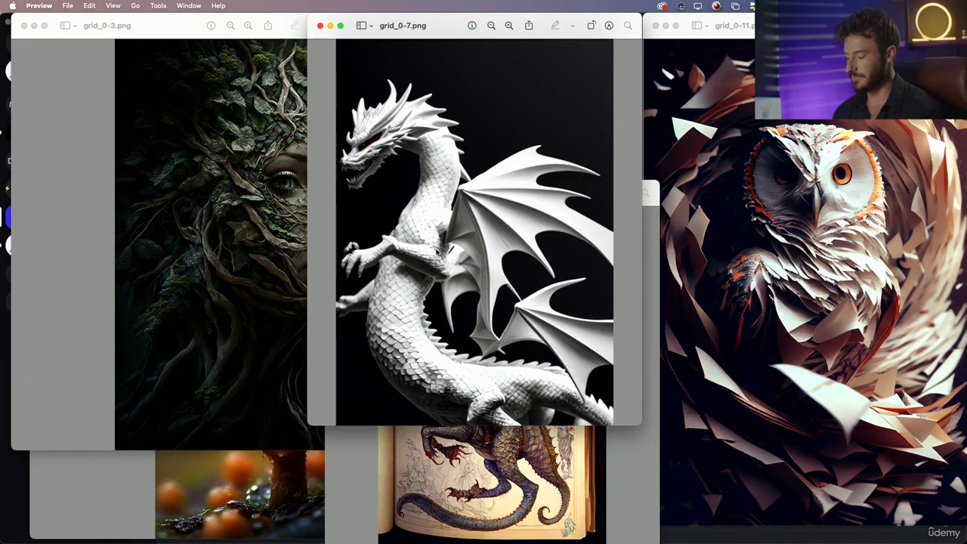
key("super+Tab")
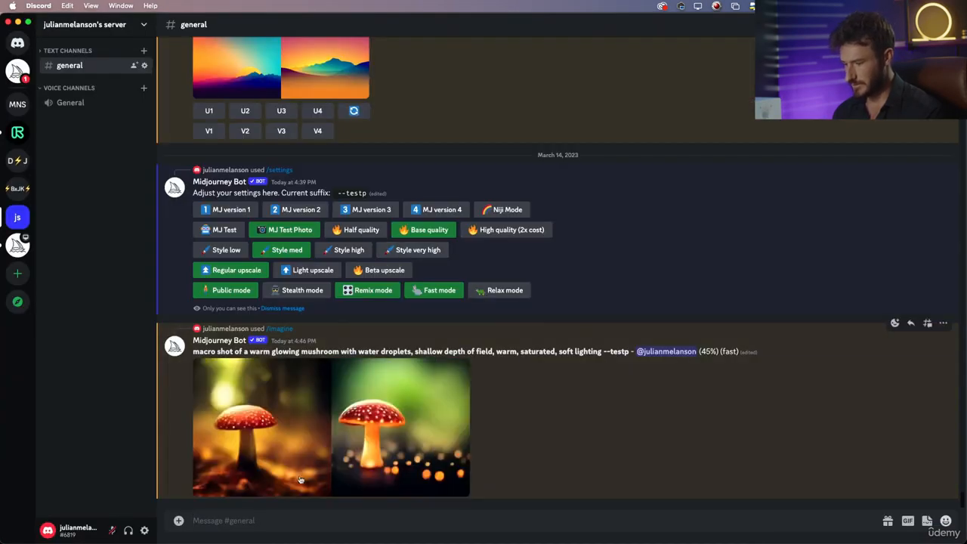
type("/im")
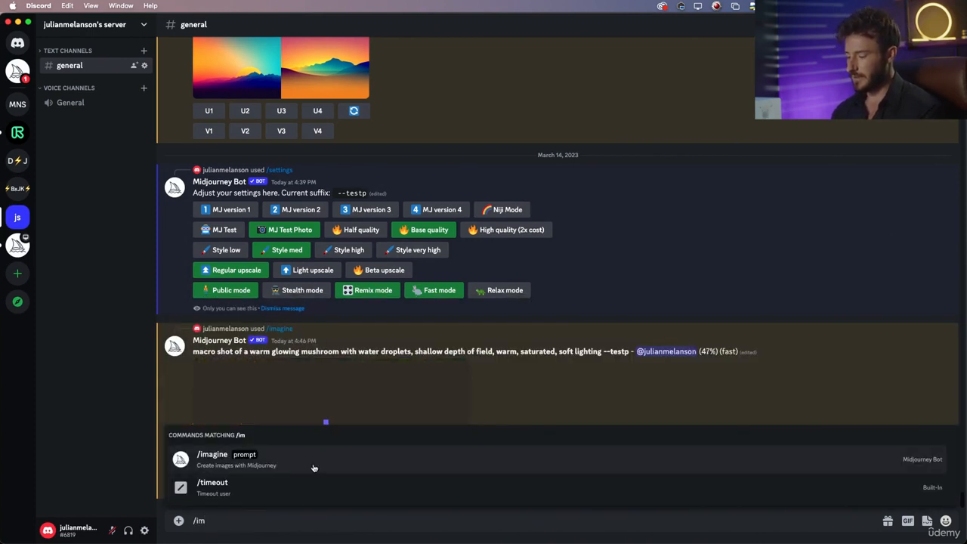
key("super+Tab")
key("super+Tab")
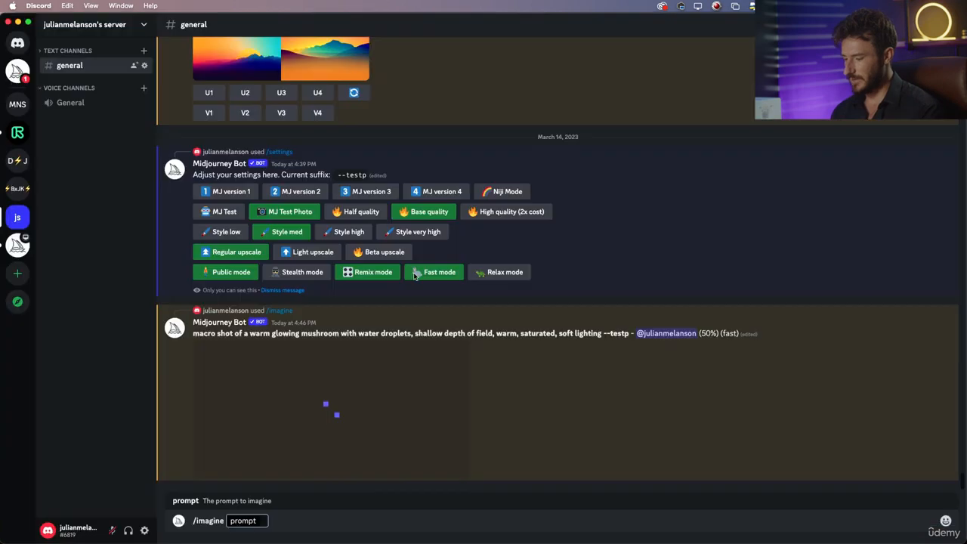
type("white porcel")
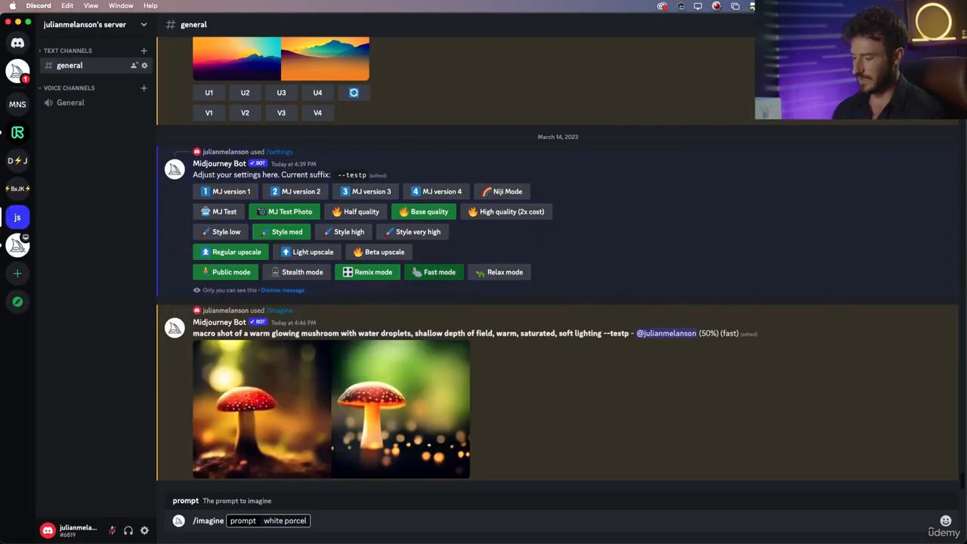
type("ain")
Check the white dragon reference in Preview and extend the Discord prompt with "dragon with red eyes,".
key("super+Tab")
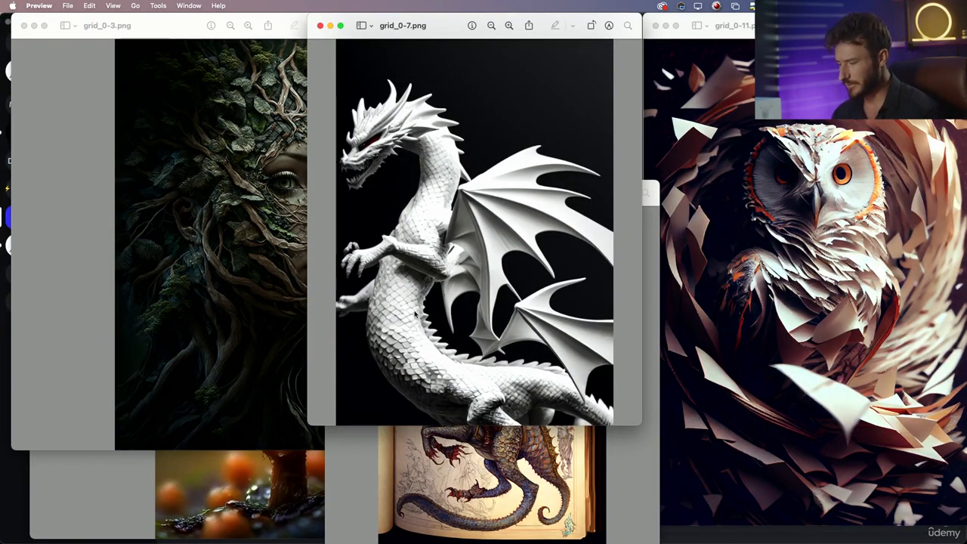
key("super+Tab")
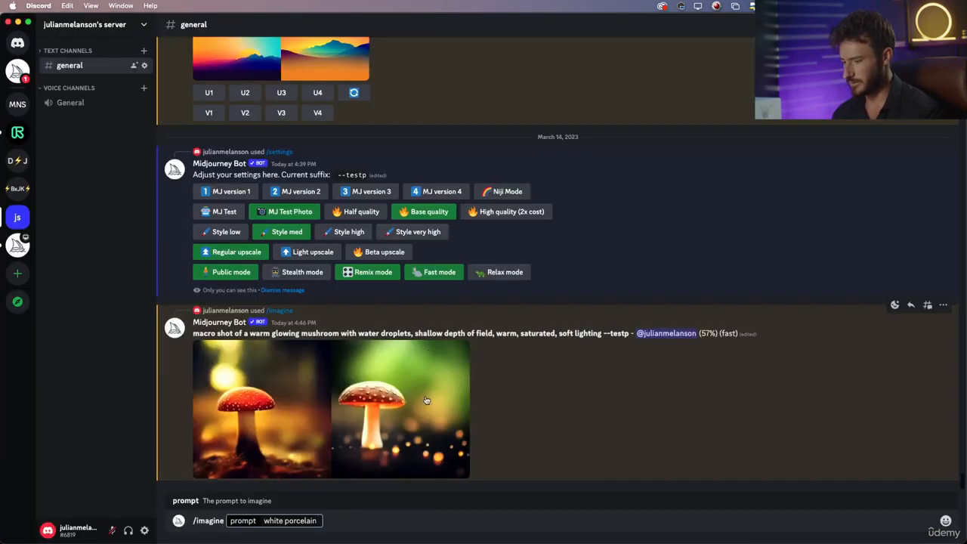
type("dra")
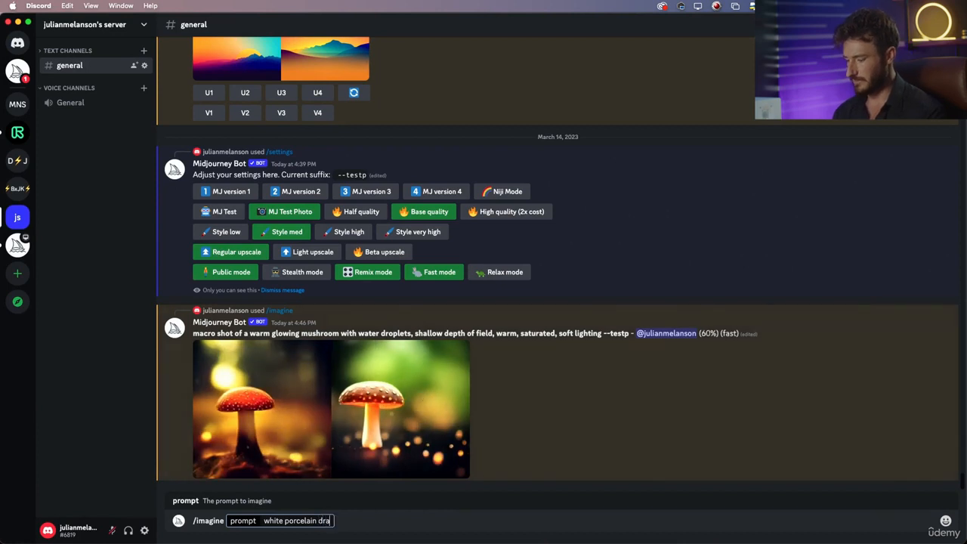
type("gon with")
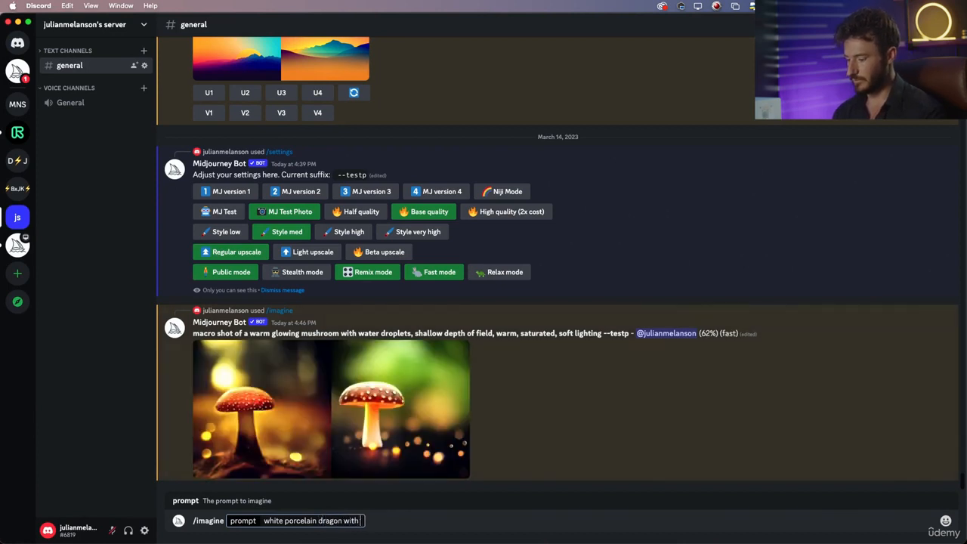
type(" red eyes")
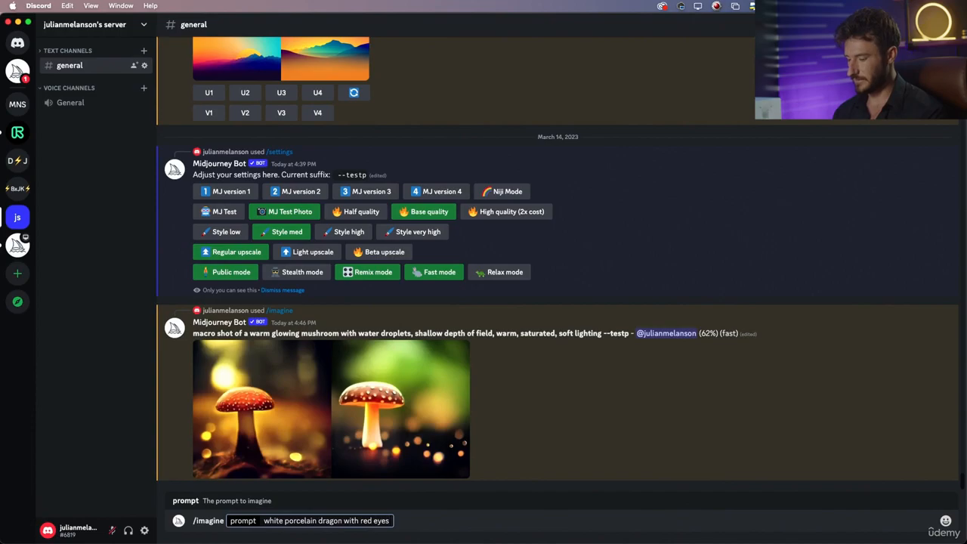
type(",")
Look at the white dragon reference again and insert "minature" before "white porcelain dragon" in the prompt.
key("super+Tab")
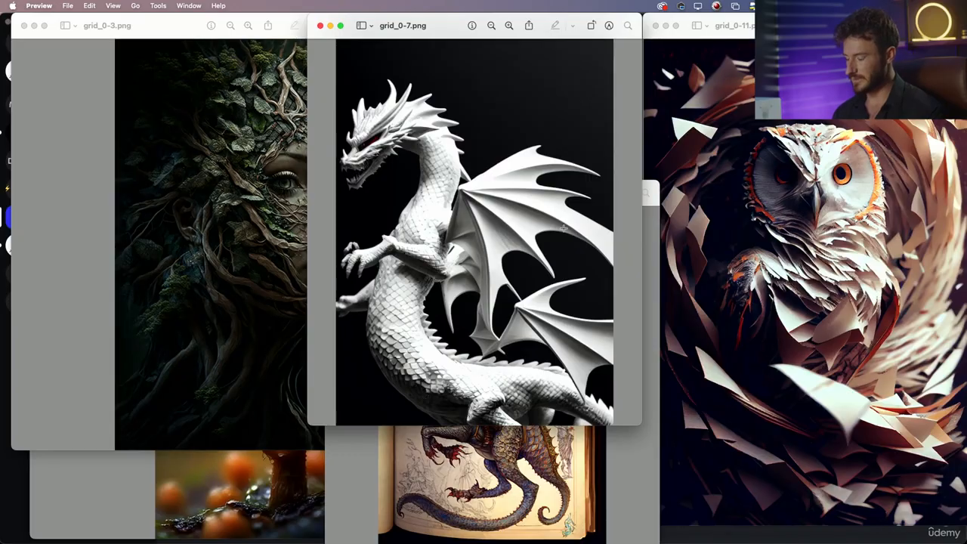
key("super+Tab")
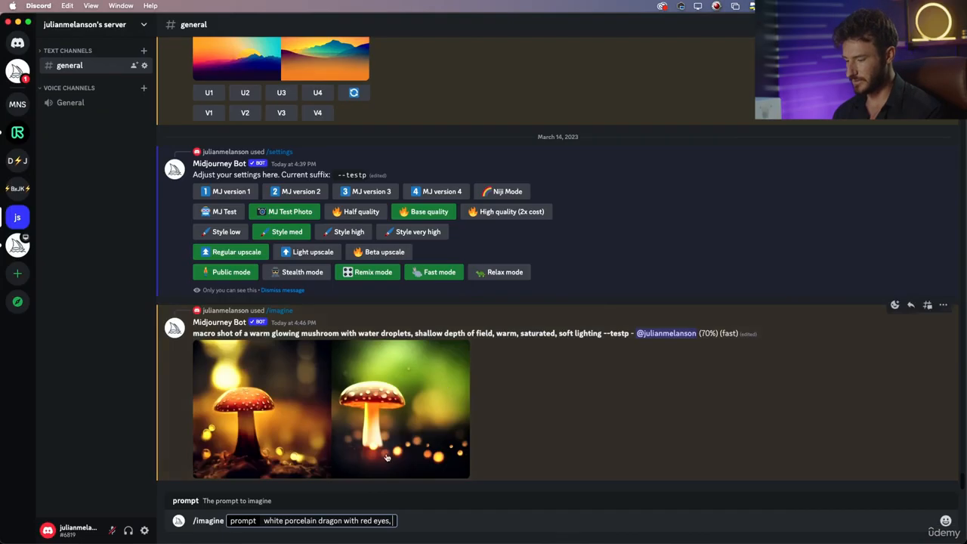
left_click(265, 520)
type("min")
key("BackSpace")
key("BackSpace")
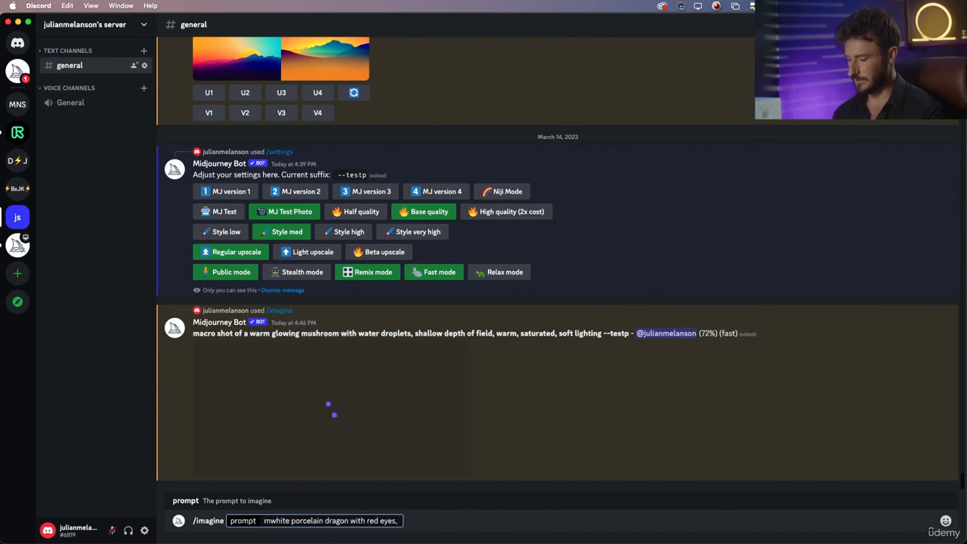
key("BackSpace")
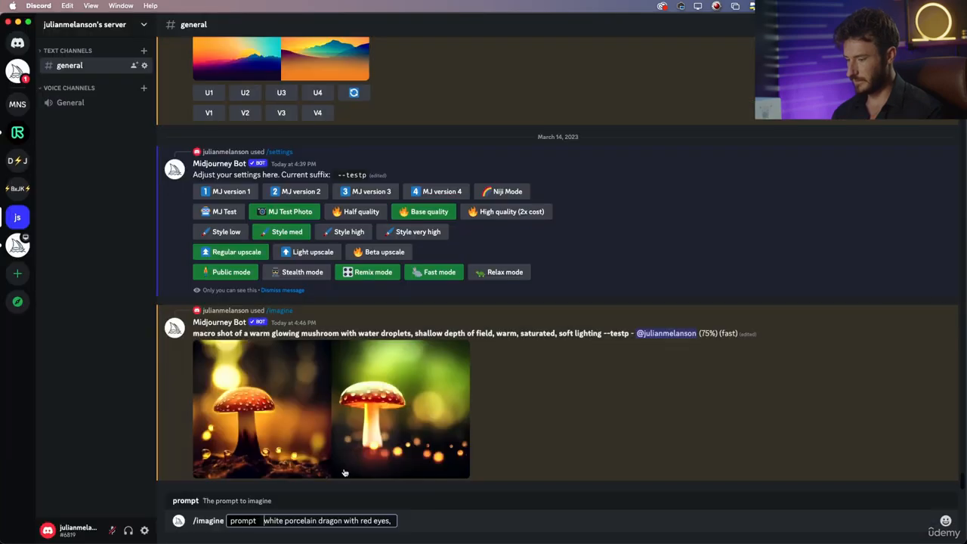
type("min")
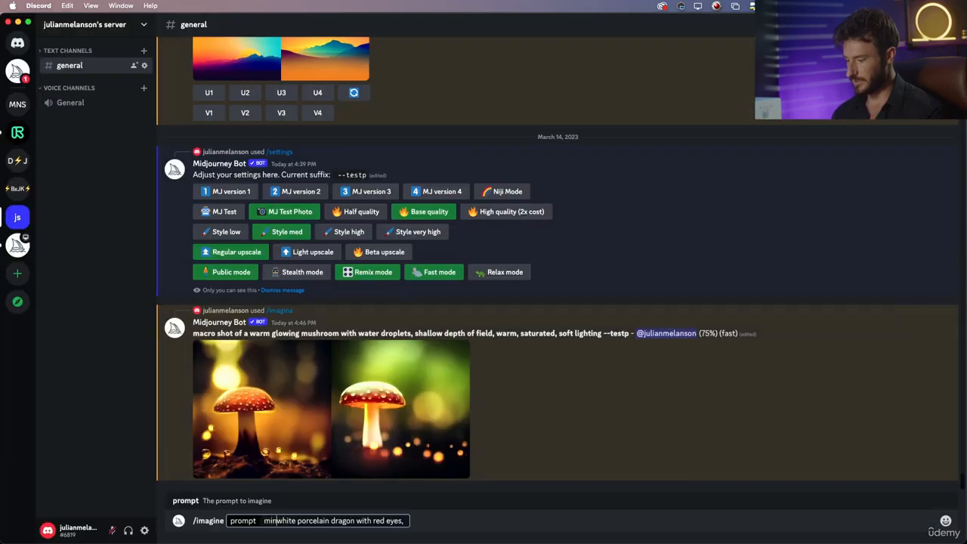
type("ature")
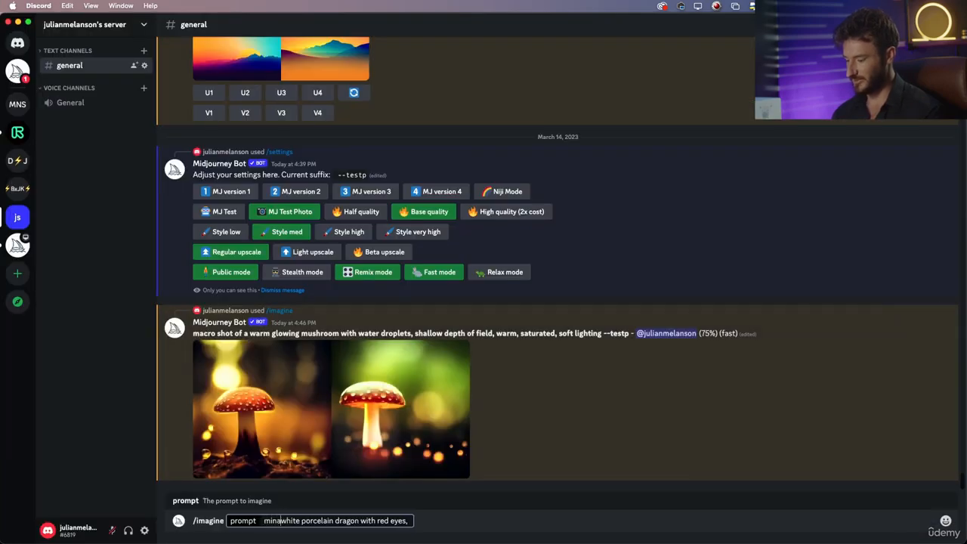
Check the spelling of "minature" and insert "statue of" after it in the prompt.
double_click(280, 521)
right_click(285, 524)
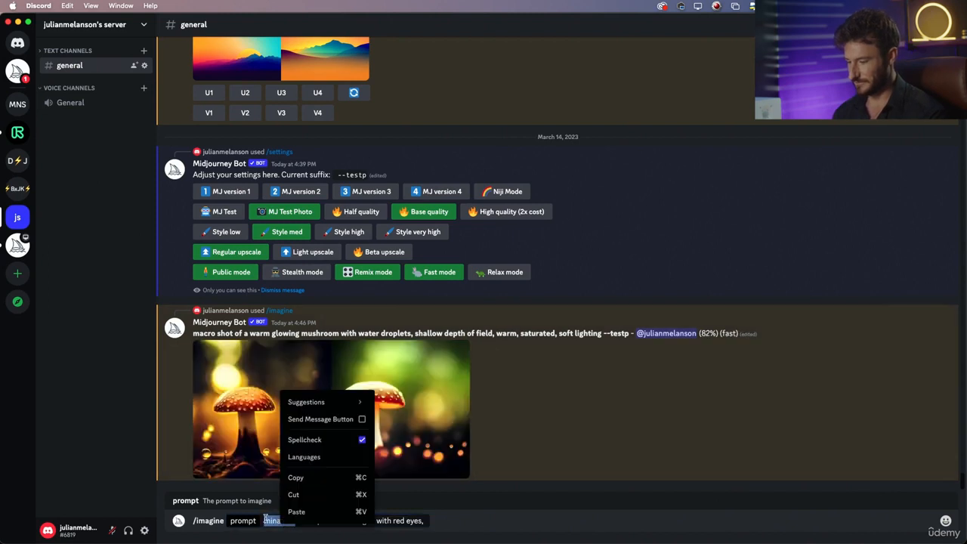
left_click(267, 519)
left_click(296, 521)
double_click(281, 518)
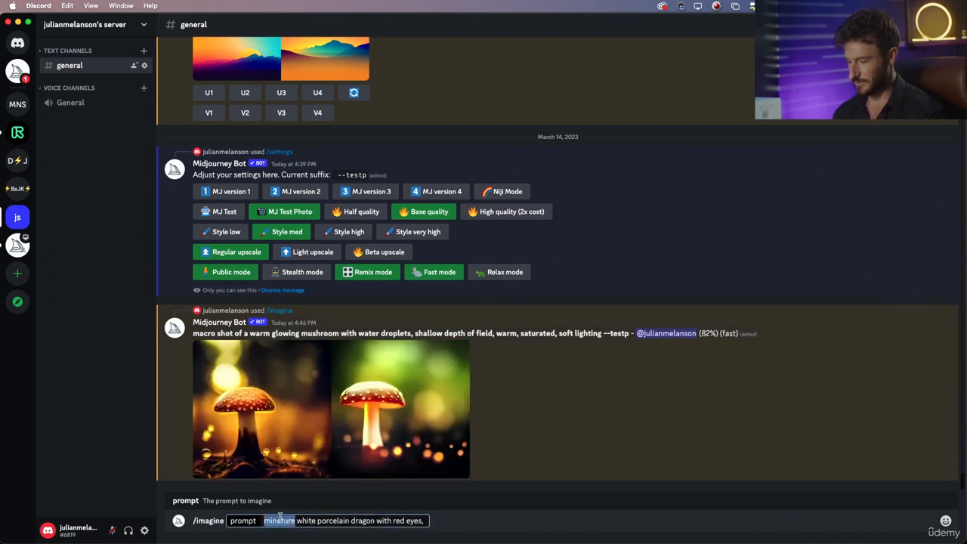
left_click(289, 520)
double_click(290, 521)
left_click(295, 522)
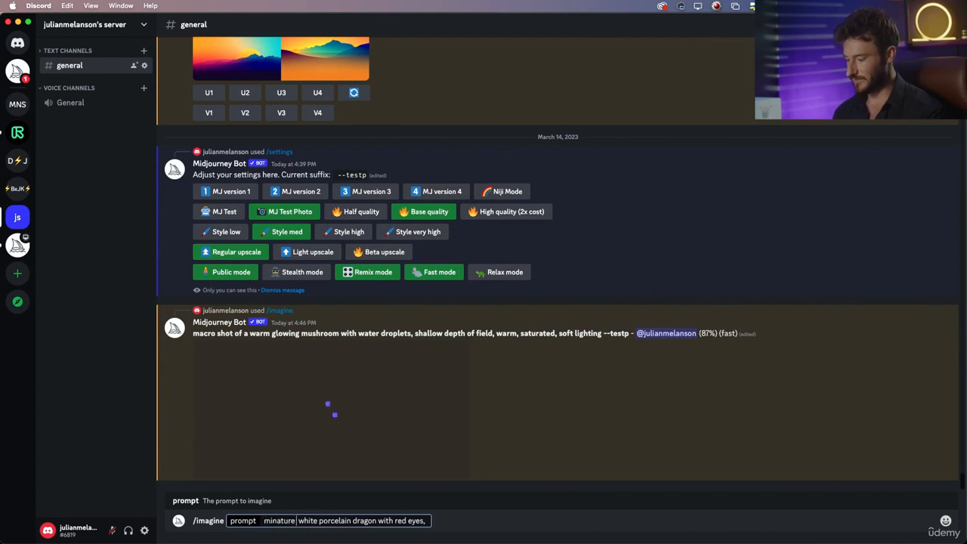
type("statue of")
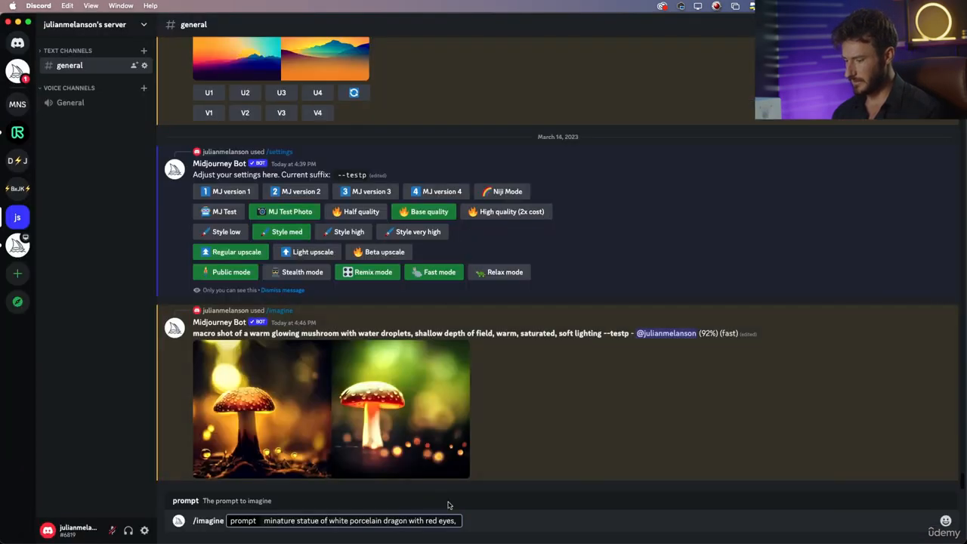
Add "minimal coloring" to the end of the prompt, checking it against the white dragon reference.
type(", ")
type("minimal colo")
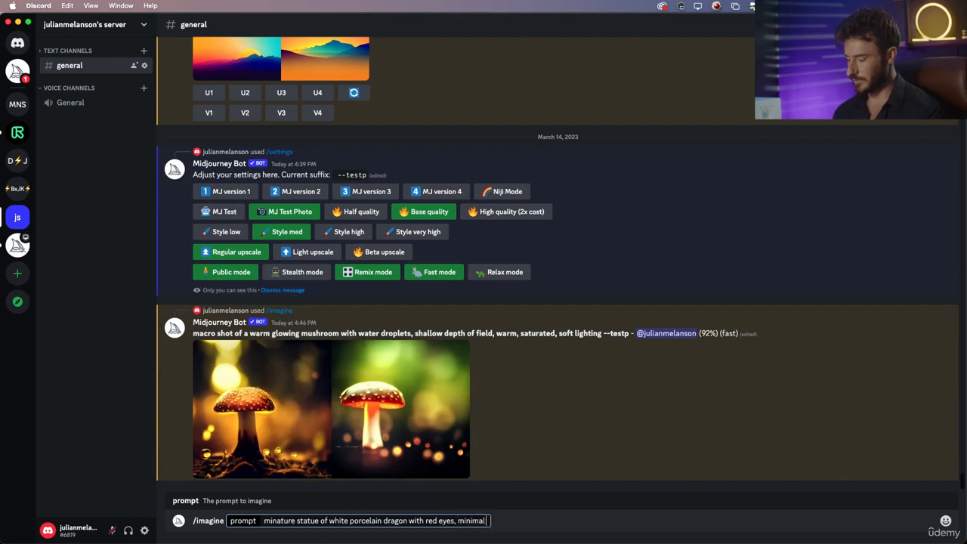
type("r")
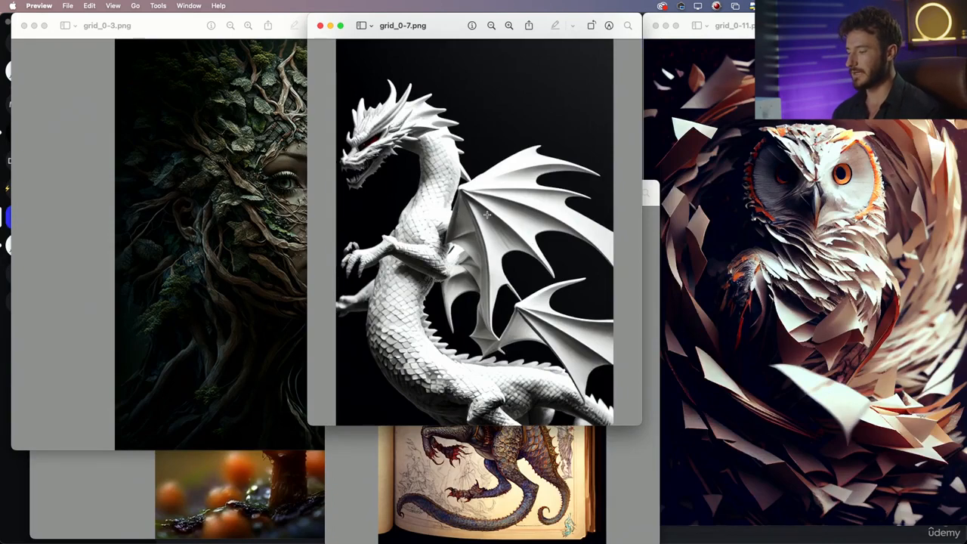
type("ing")
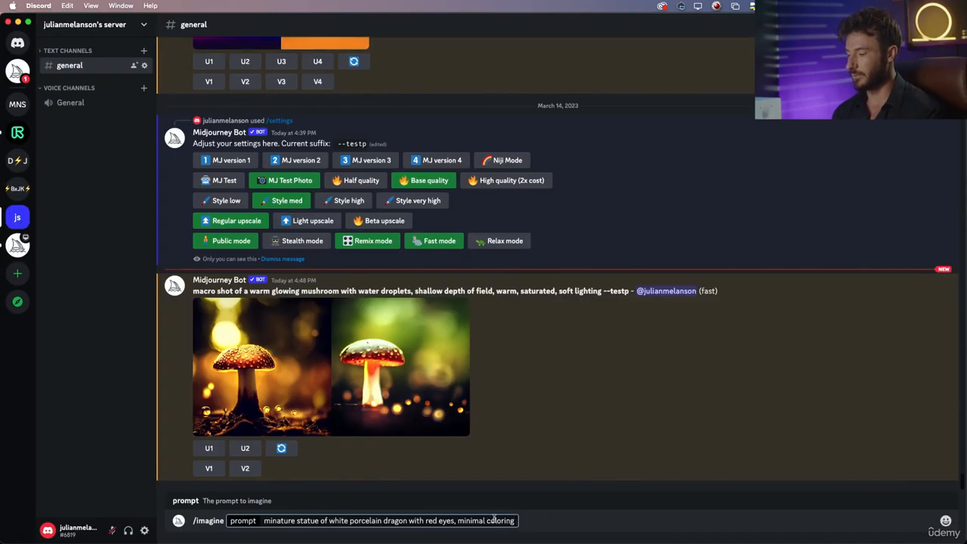
Replace "minimal coloring" with "muted tones, black background" in the prompt, checking the white dragon reference.
left_click_drag(517, 521, 458, 521)
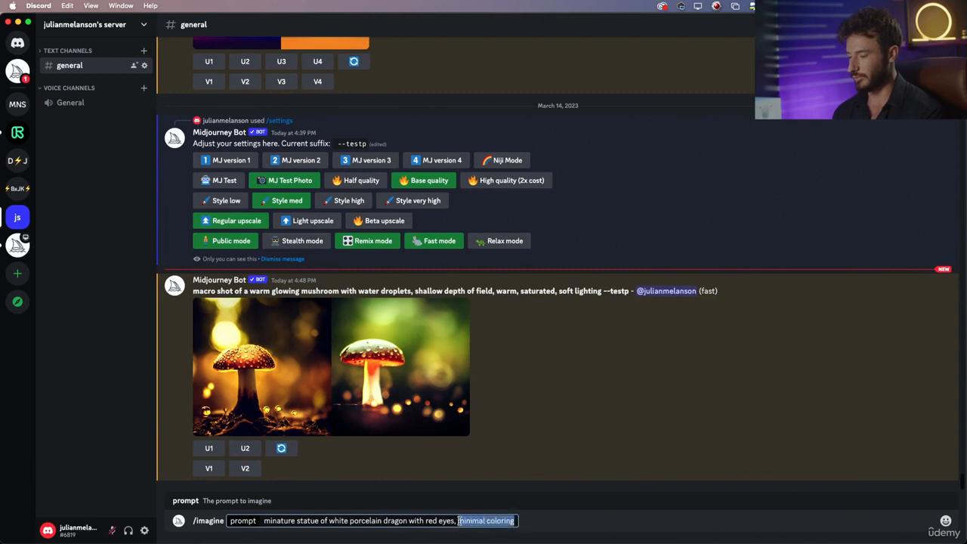
type("muted tones")
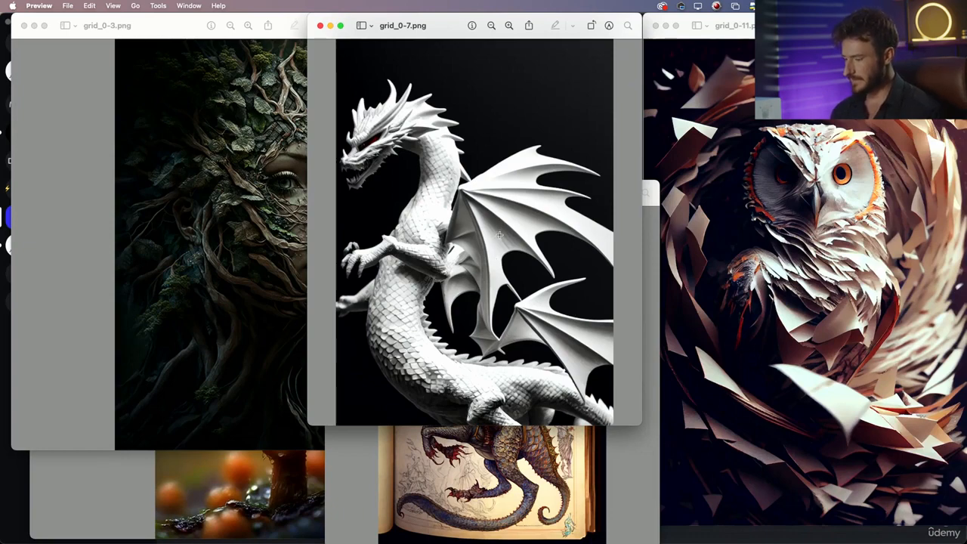
key("super+Tab")
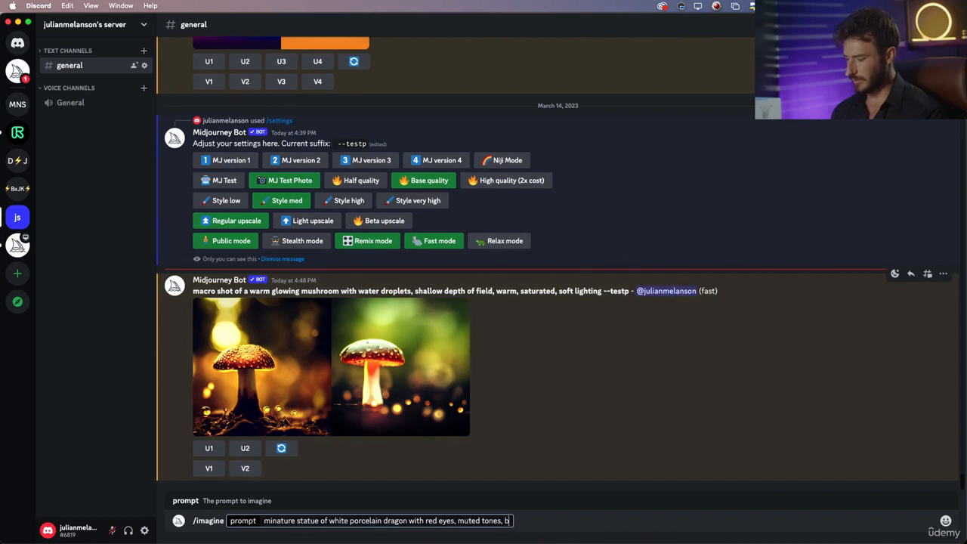
type("black background")
Compare the white dragon reference with the finished prompt, review its wording and submit it to Midjourney.
key("super+Tab")
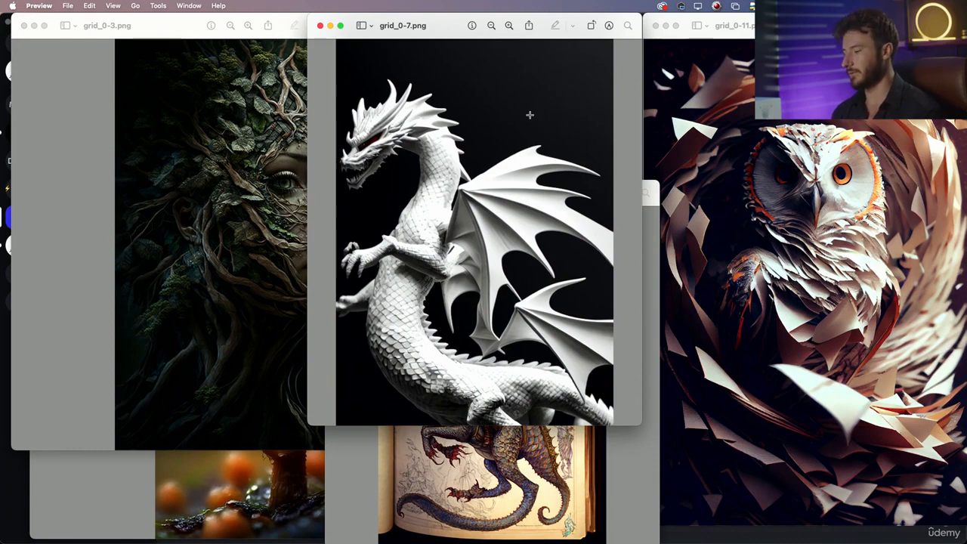
key("super+Tab")
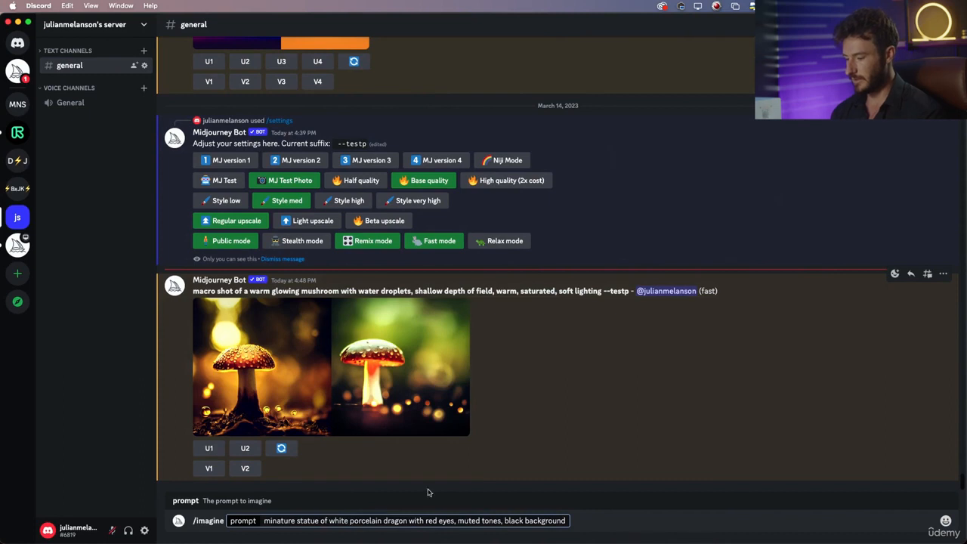
left_click_drag(305, 524, 512, 517)
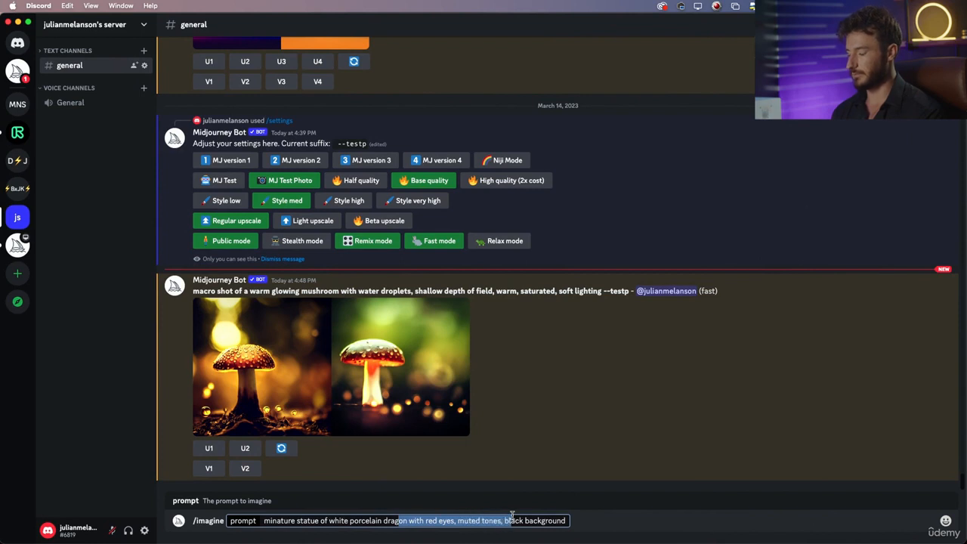
left_click(565, 517)
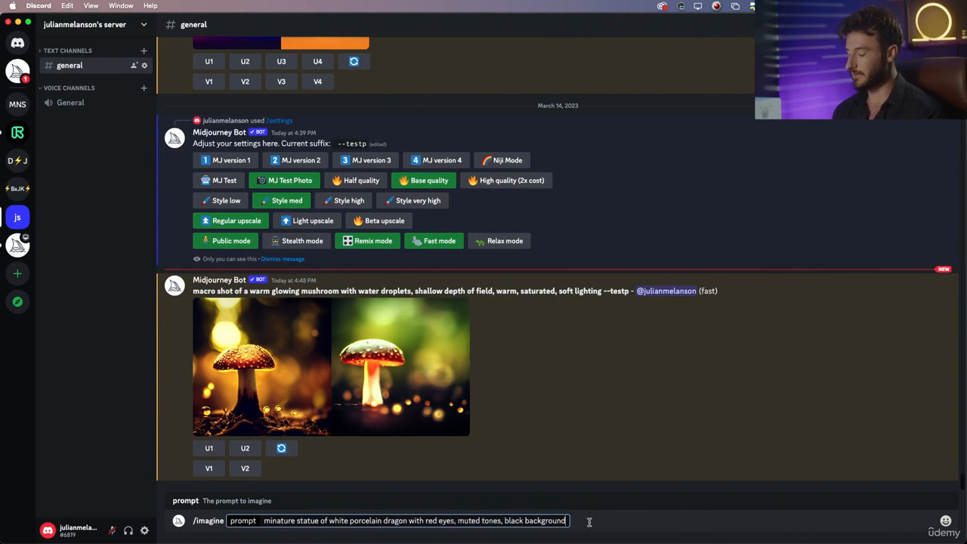
key("Return")
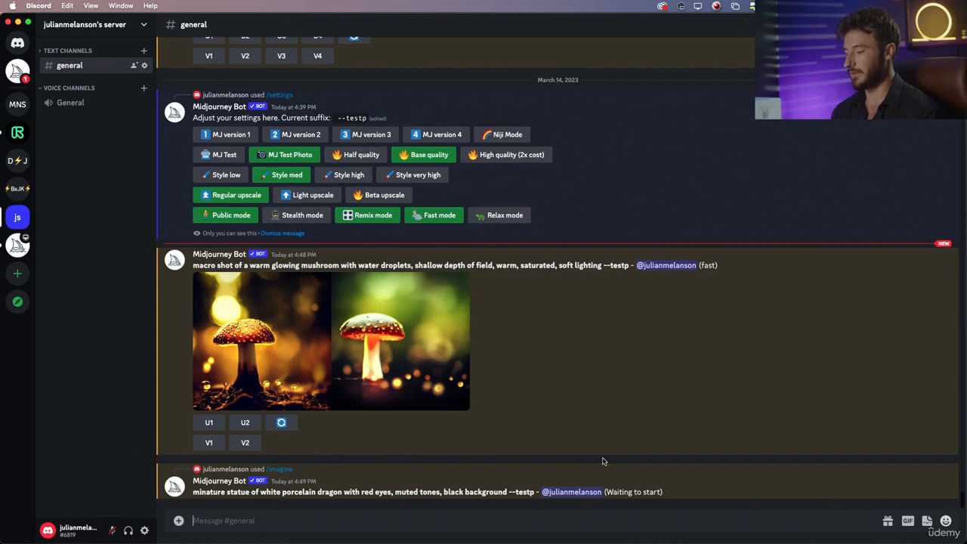
Enlarge the generated mushroom images in Discord to examine them.
left_click(438, 352)
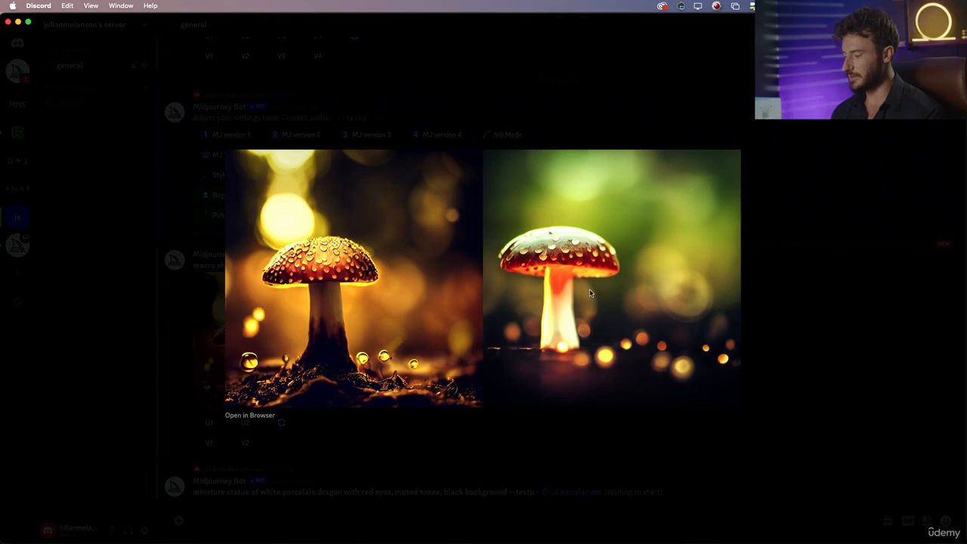
key("super+Tab")
key("super+shift+Tab")
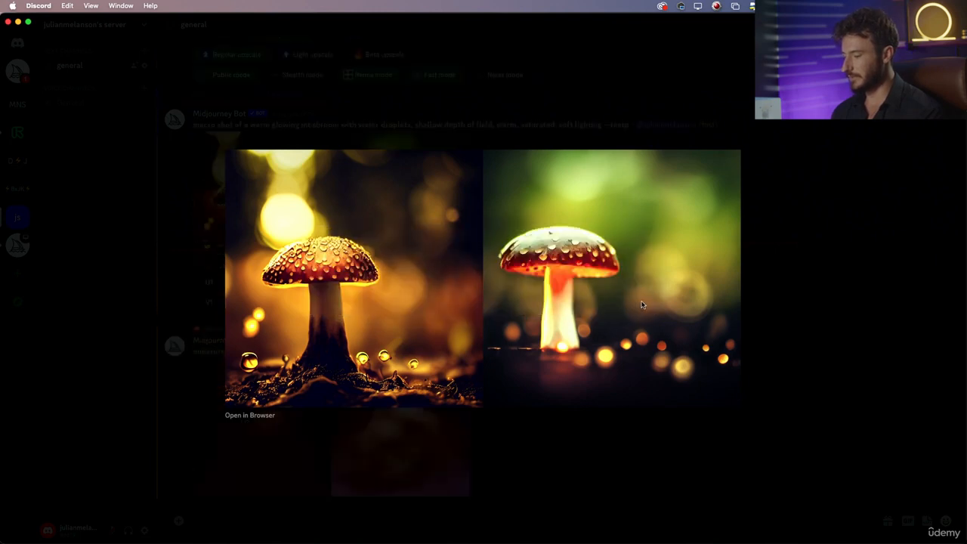
In Preview, bring the mushroom reference grid_0-2.png to the front and enlarge its window to compare it with the generated mushrooms.
key("super+Tab")
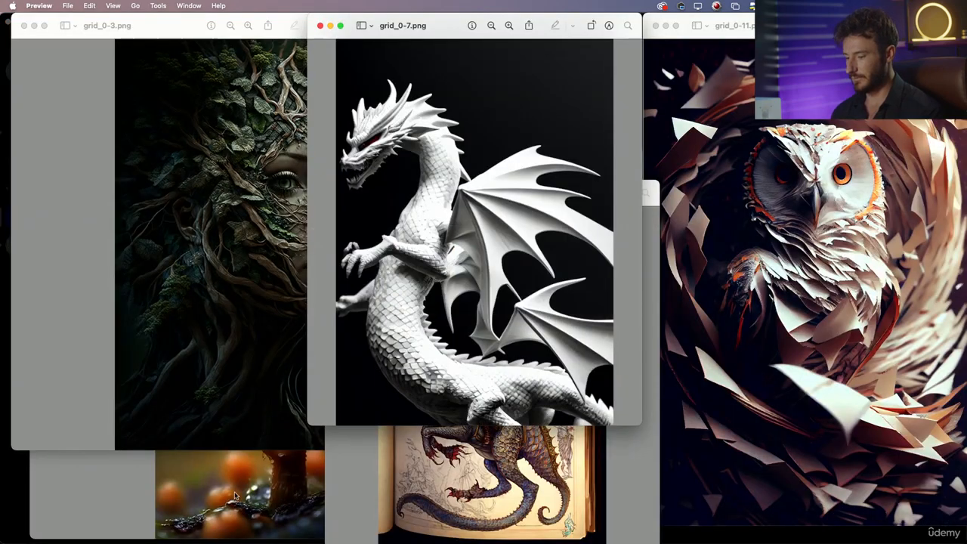
left_click(236, 489)
left_click_drag(214, 121, 317, 33)
left_click_drag(634, 449, 827, 507)
key("super+Tab")
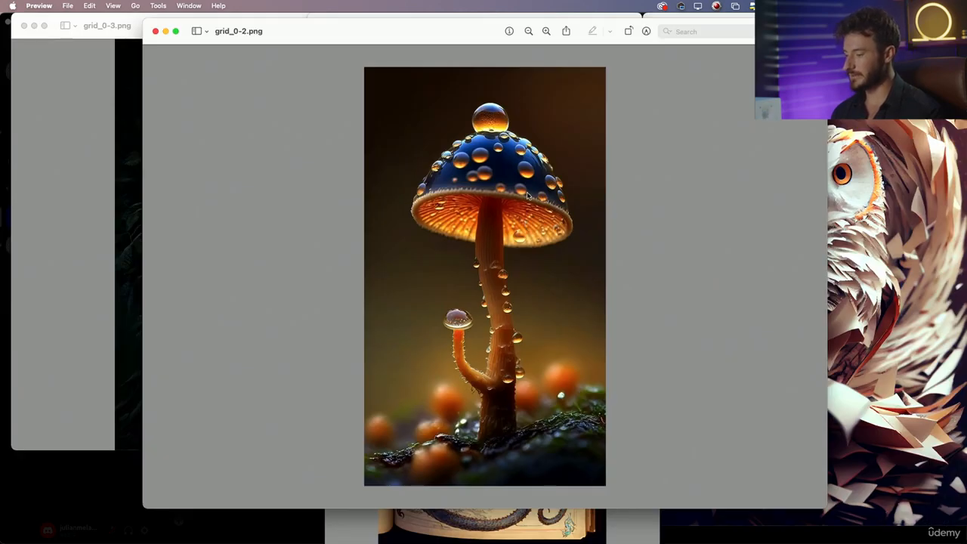
Compare the enlarged generated mushroom images in Discord with the mushroom reference in Preview.
key("super+Tab")
key("super+Tab")
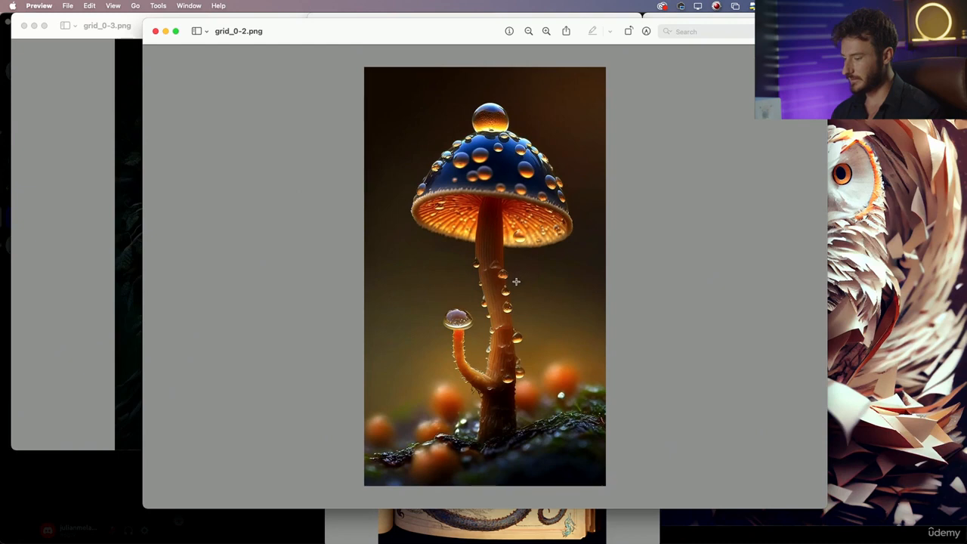
key("super+Tab")
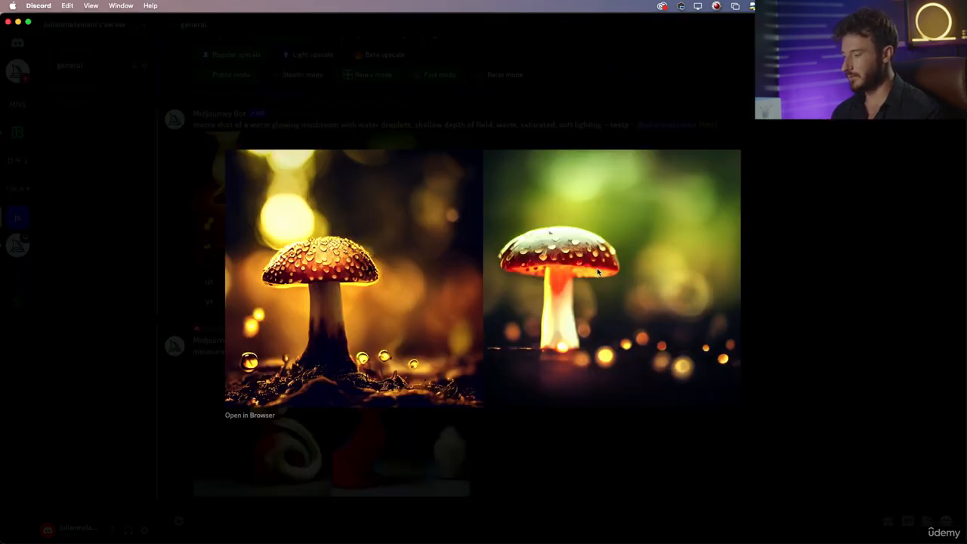
key("super+Tab")
key("super+Tab")
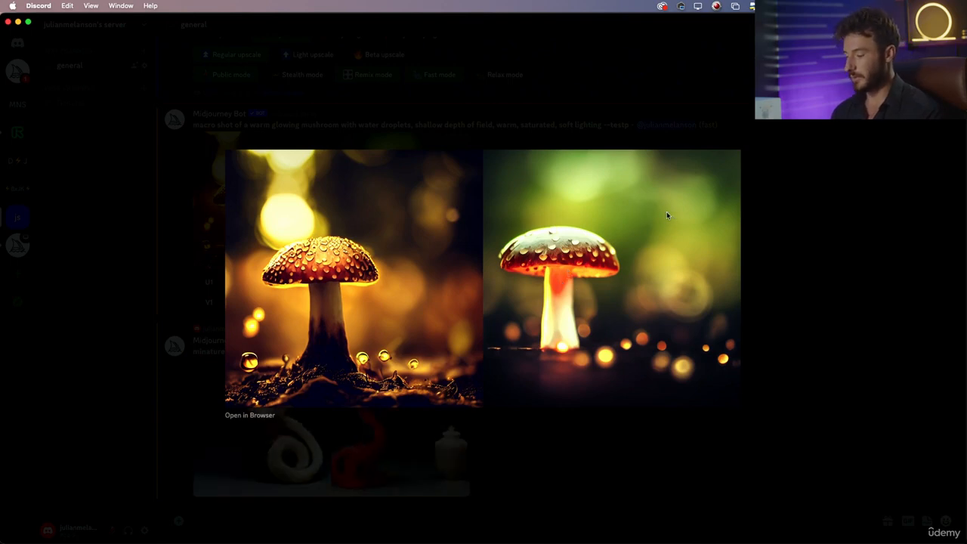
key("super+Tab")
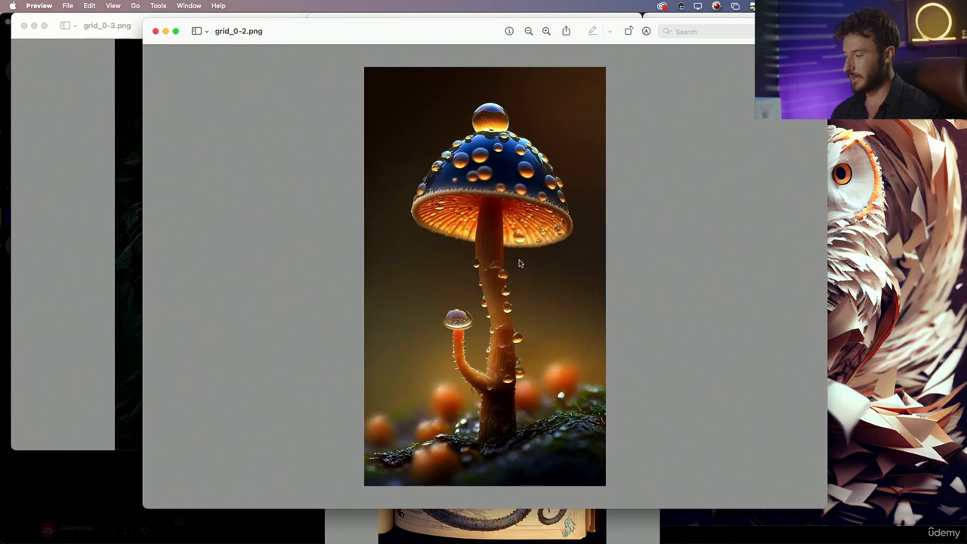
In Discord, close the enlarged mushroom images and rerun the same mushroom prompt for a new set.
key("super+Tab")
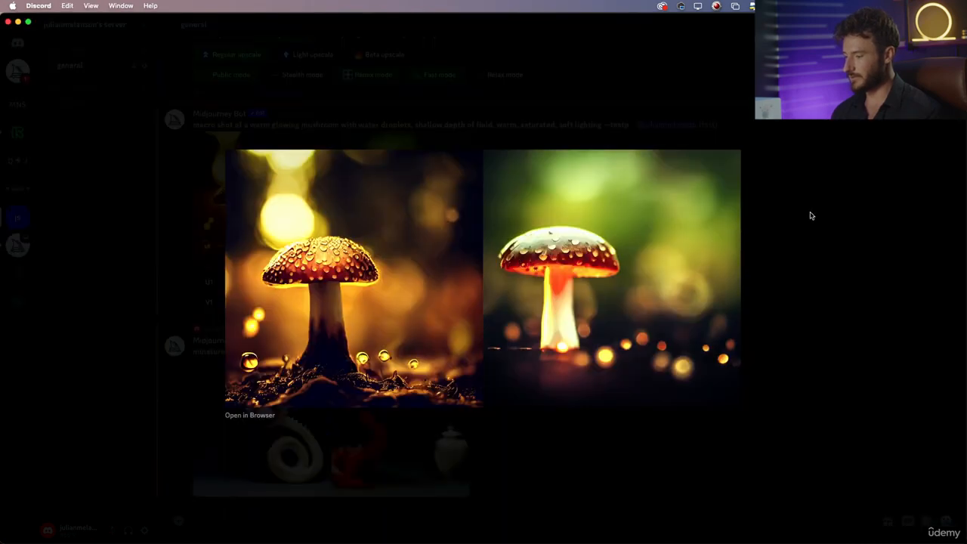
left_click(809, 214)
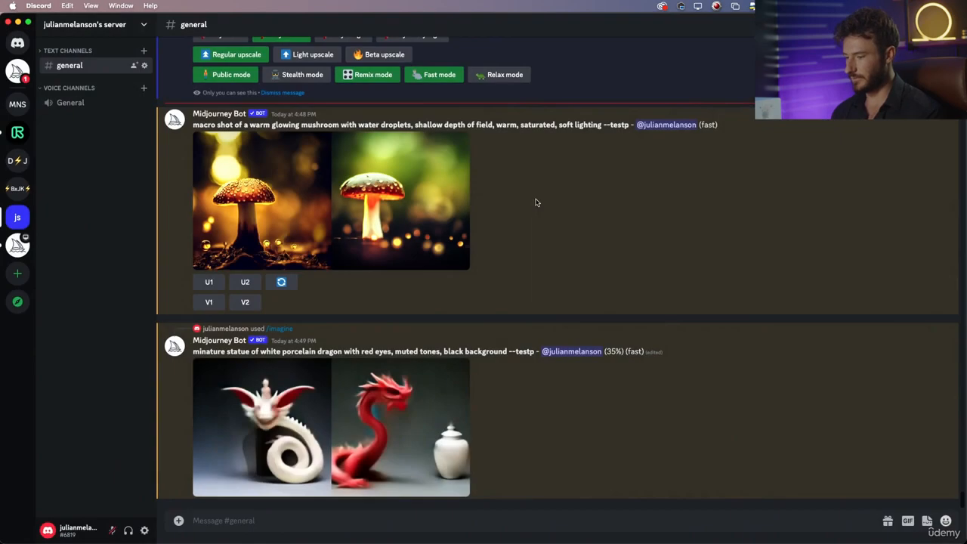
left_click(281, 284)
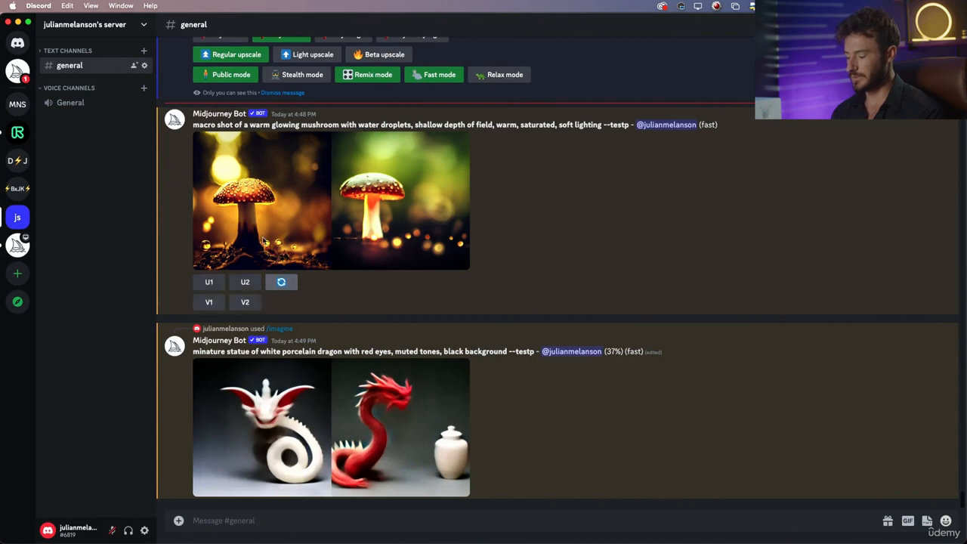
Copy the mushroom prompt text from the earlier result into a new /imagine command.
scroll(249, 134, "up", 1)
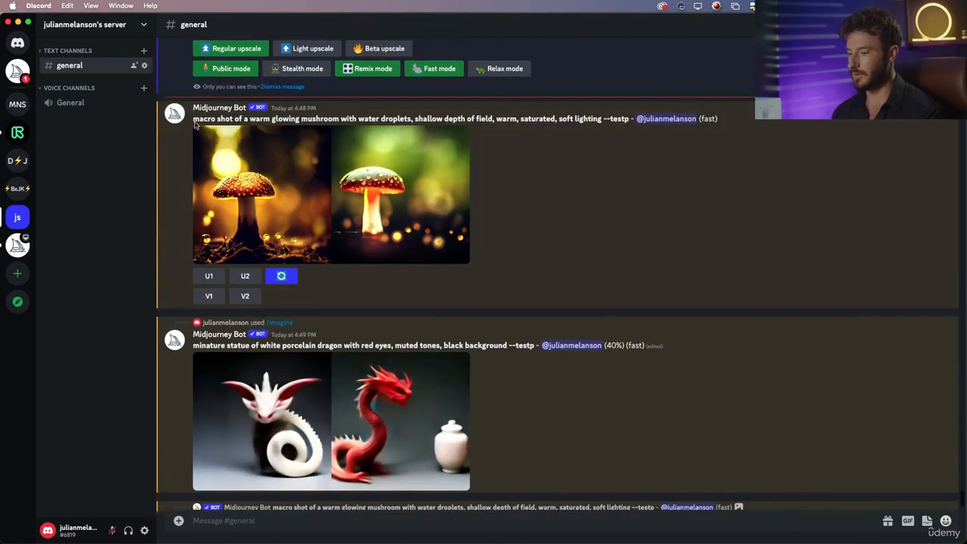
left_click_drag(193, 121, 629, 120)
key("super+c")
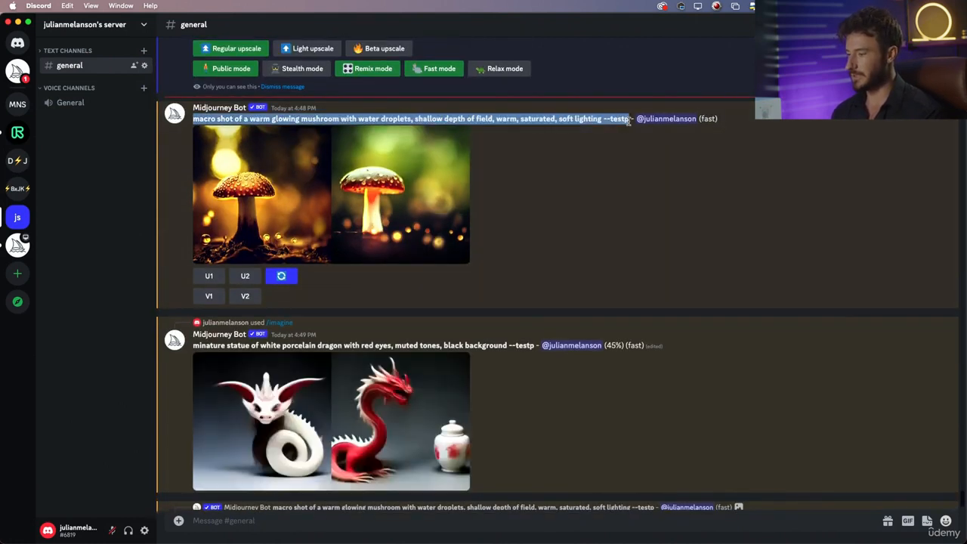
left_click(277, 521)
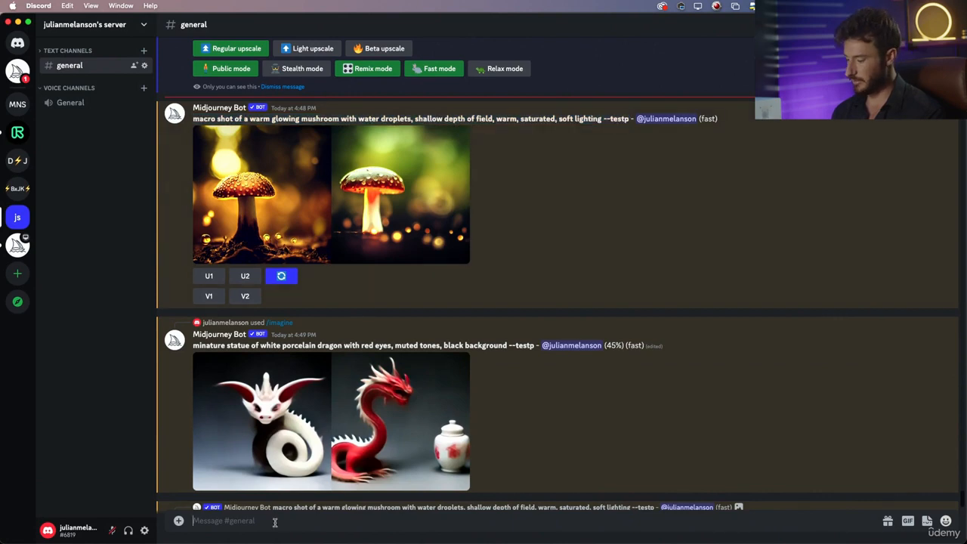
type("/im")
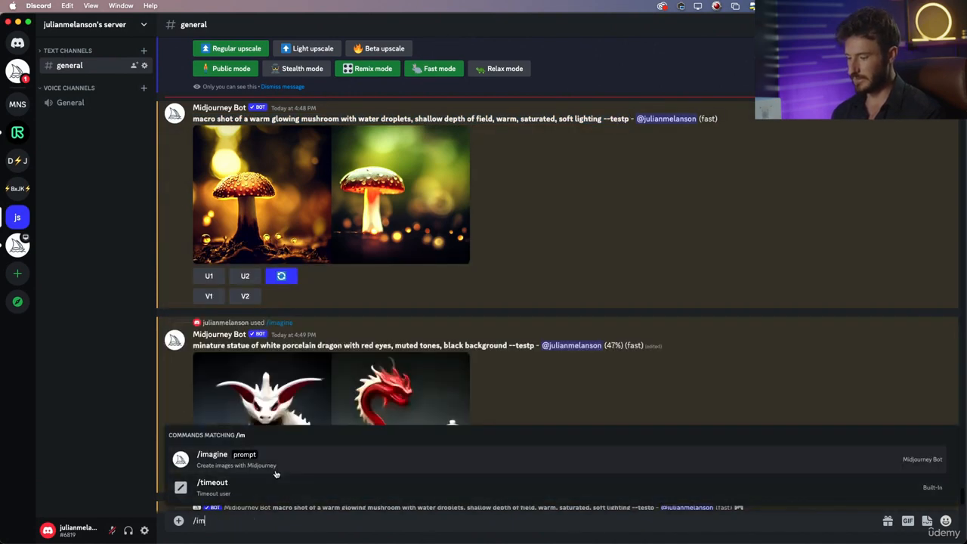
key("Tab")
key("super+v")
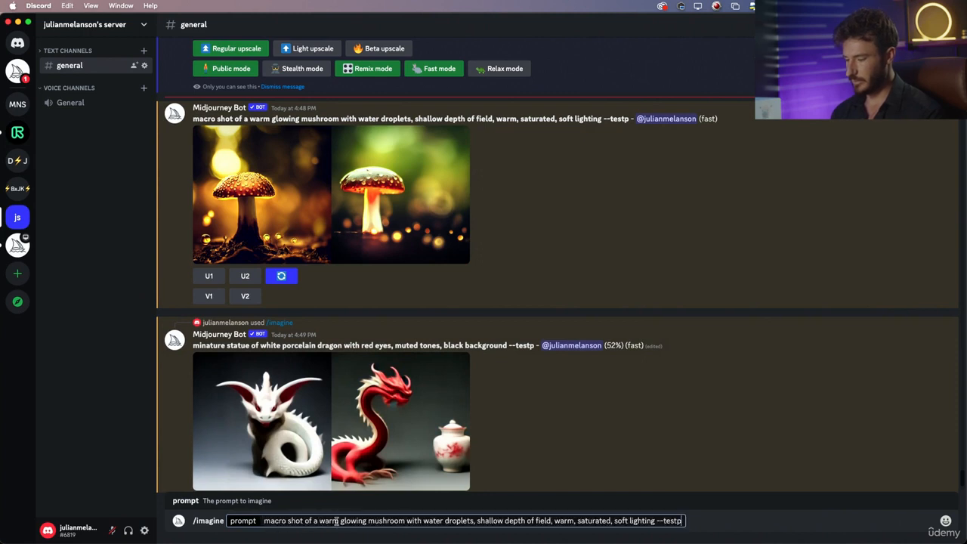
Insert "sharp focus, photo realistic," before "shallow depth of field" in the prompt, checking the enlarged mushroom images.
left_click(477, 521)
type("sharp focus,")
left_click(361, 208)
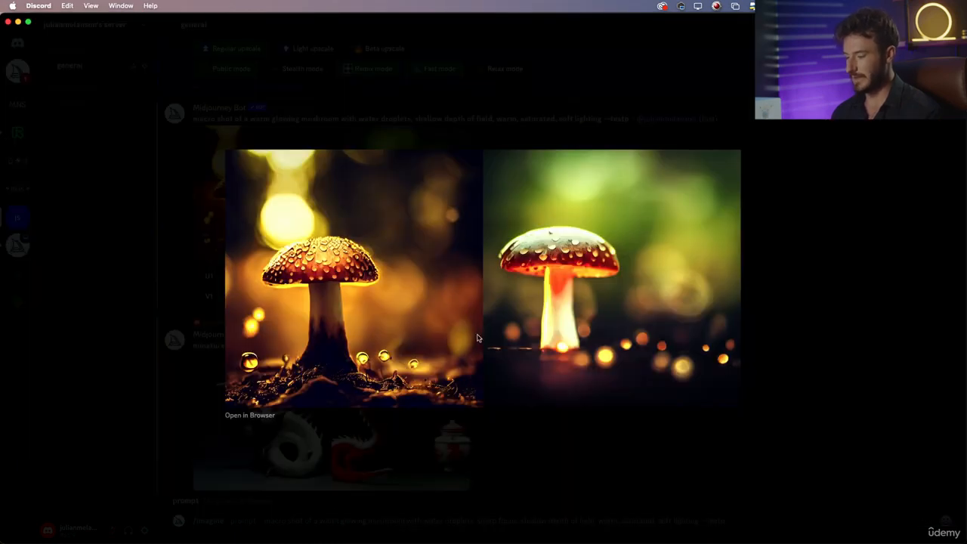
key("Escape")
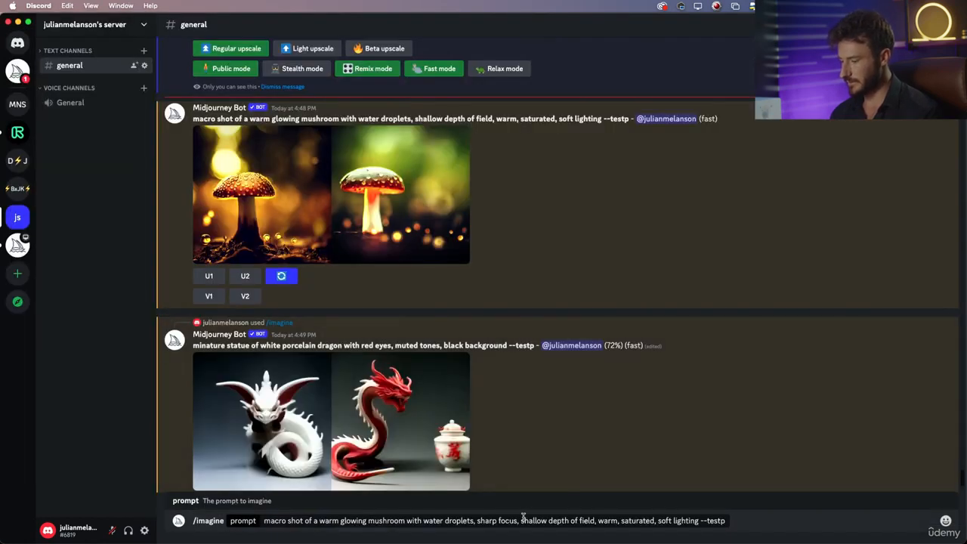
left_click(522, 520)
type("p")
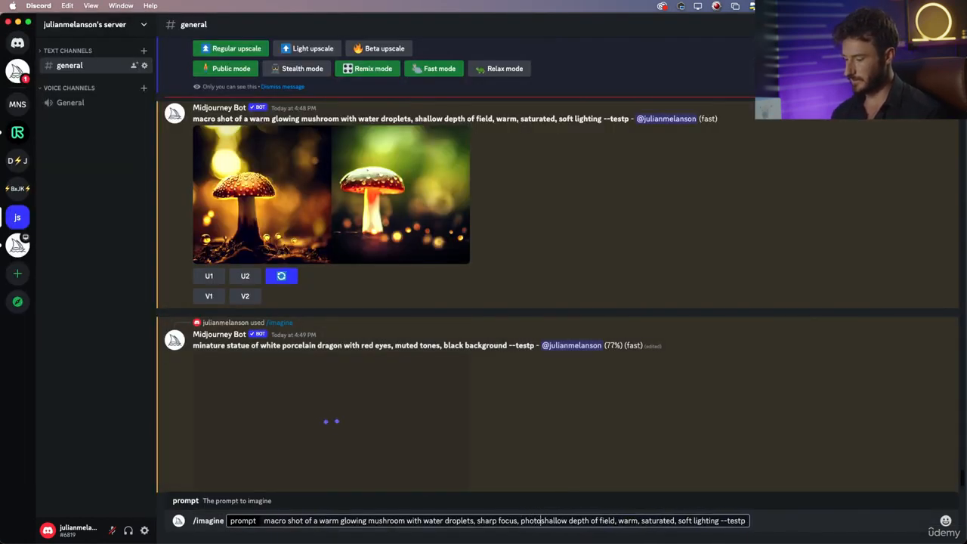
type("hoto realisticic,")
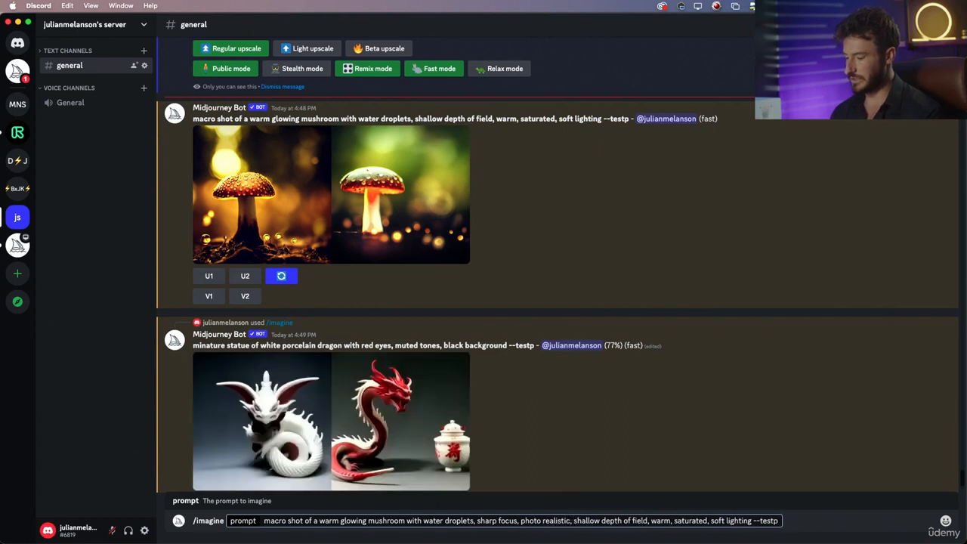
Check the mushroom reference in Preview and submit the revised mushroom prompt to Midjourney in Discord.
key("super+Tab")
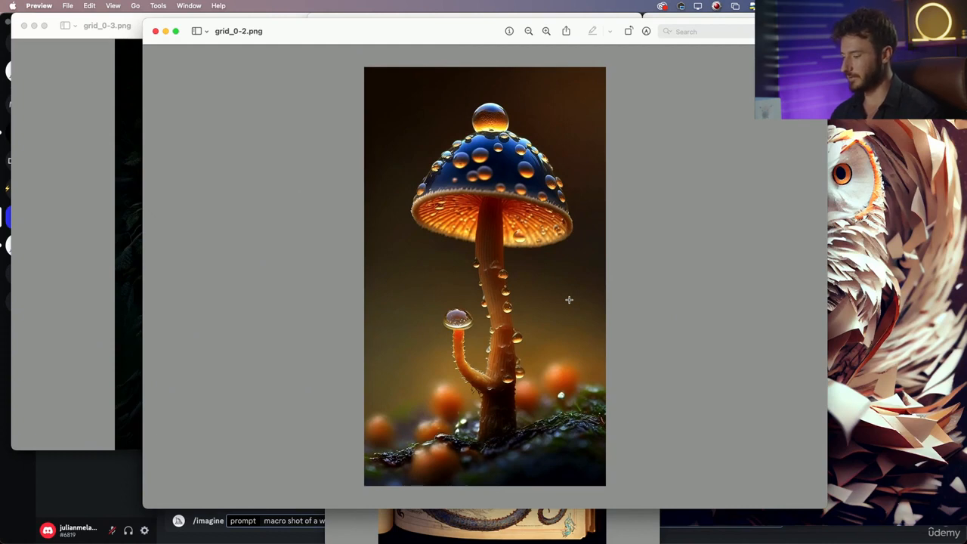
key("super+Tab")
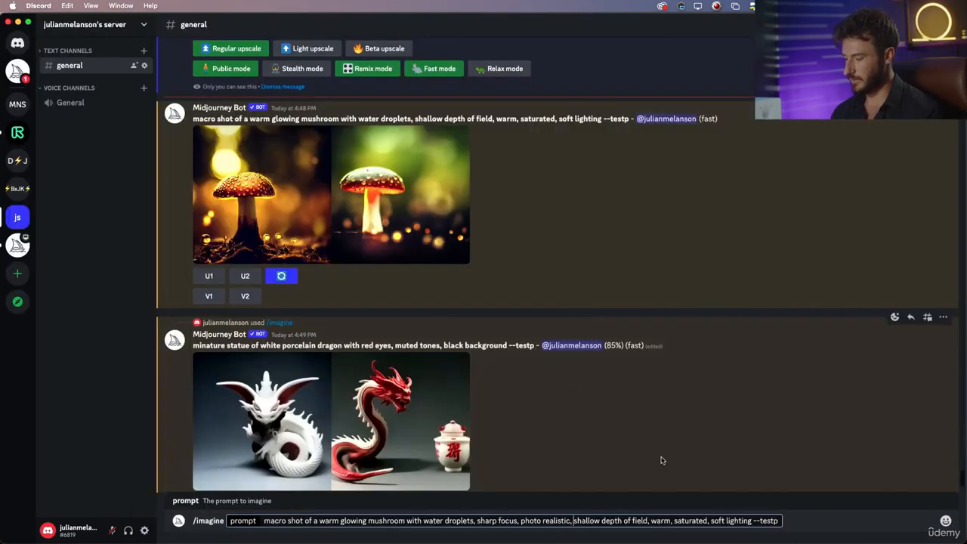
key("Return")
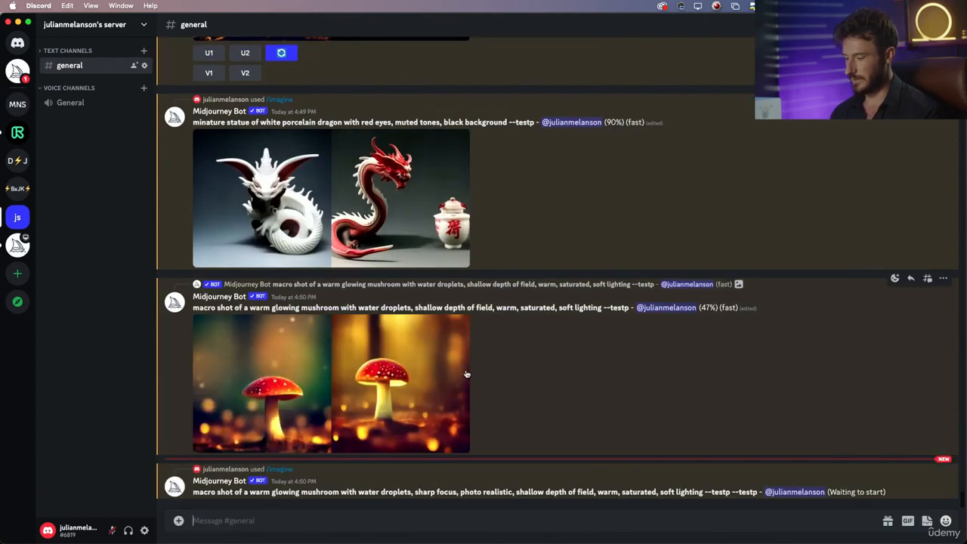
In Preview, look over the white dragon reference and bring the dragon rider illustration grid_0-9.png to the front.
key("super+Tab")
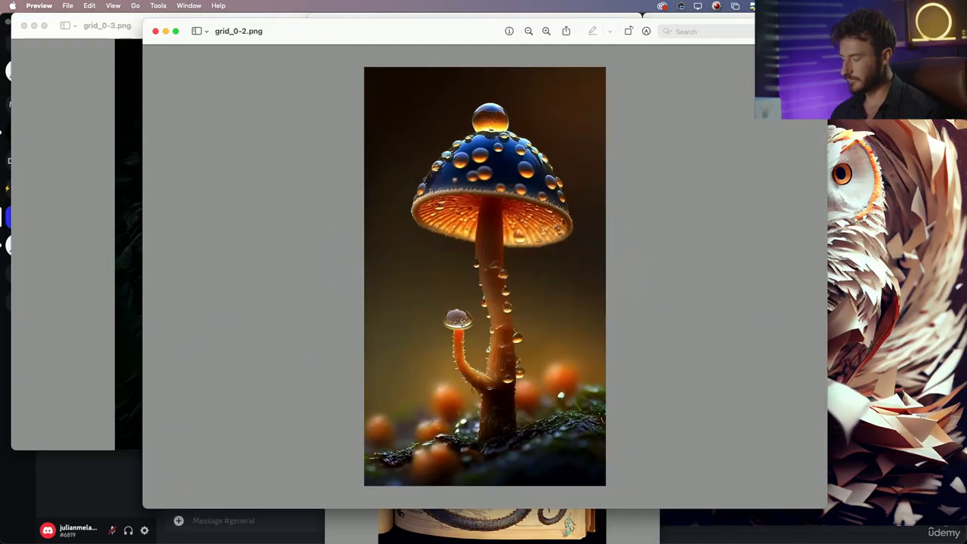
key("super+grave")
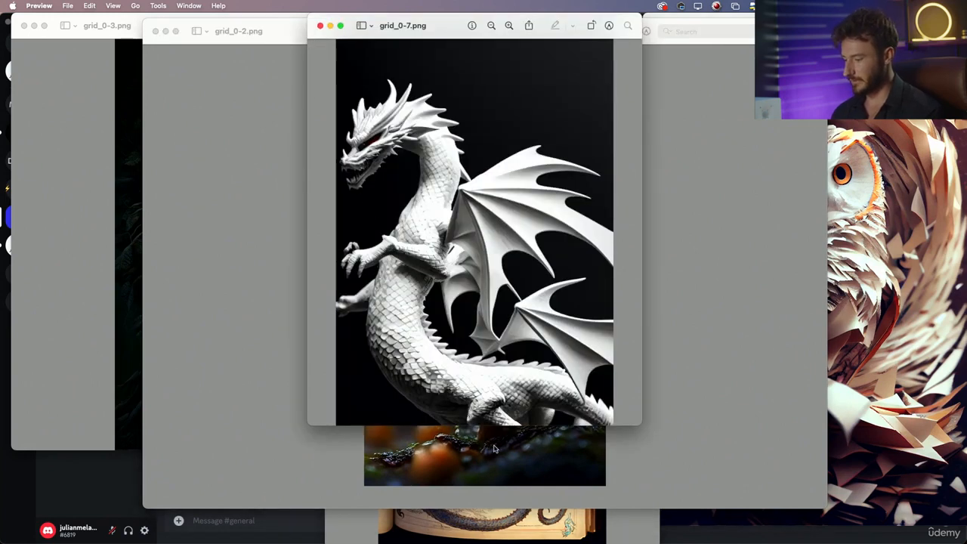
left_click(474, 523)
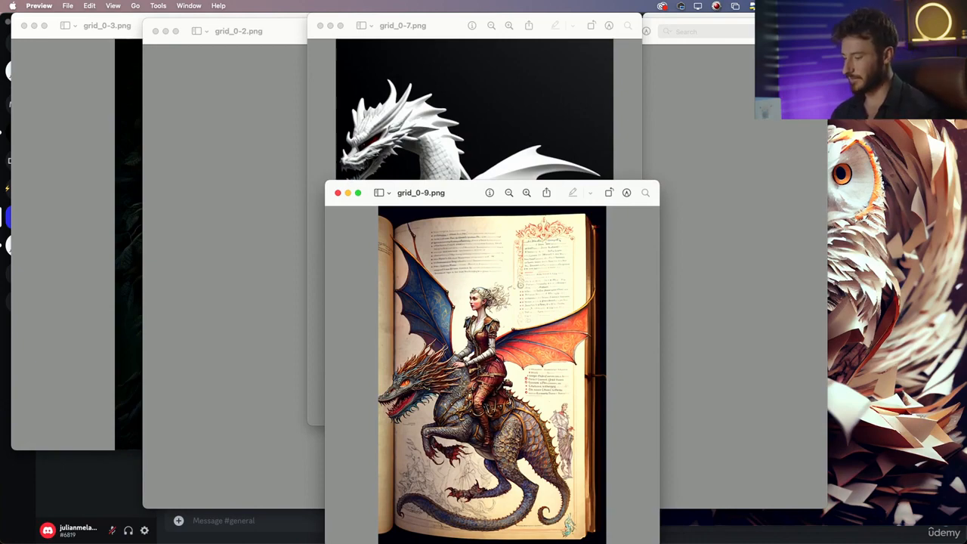
In Discord, open the Midjourney settings with /settings and switch the model to MJ Test.
key("super+Tab")
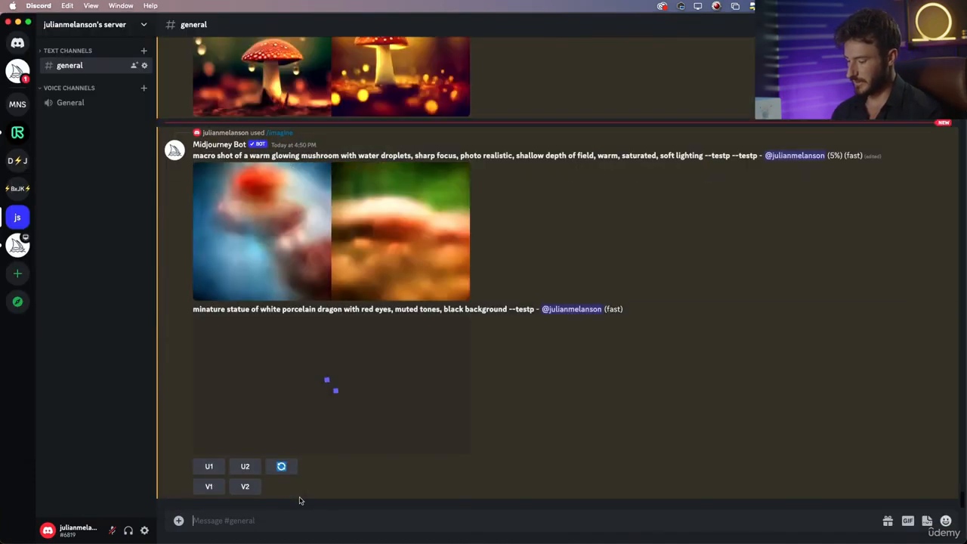
type("/set")
left_click(276, 458)
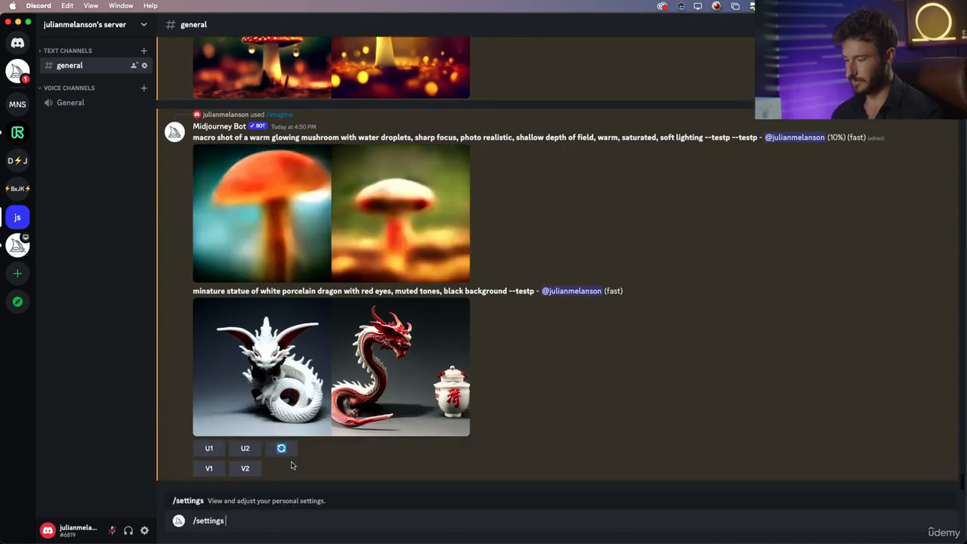
key("Return")
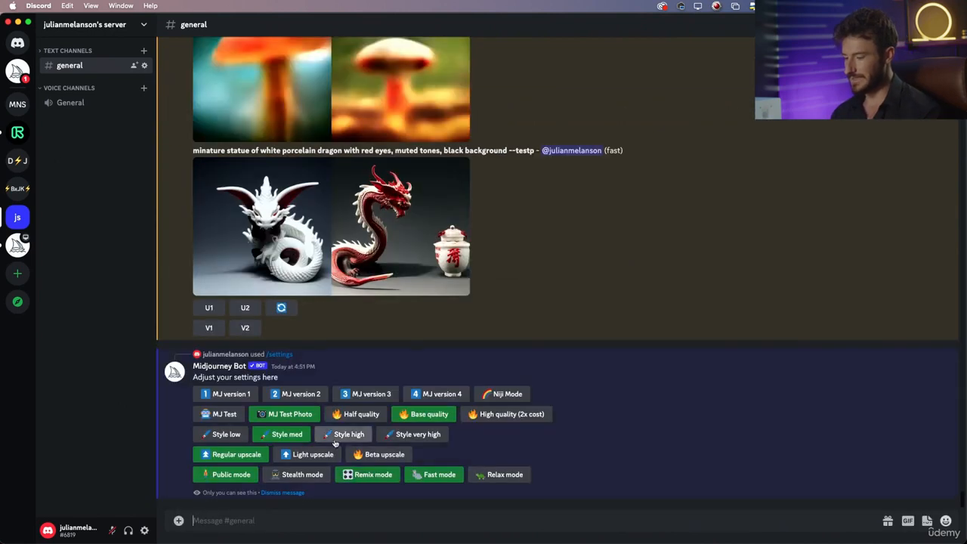
left_click(227, 414)
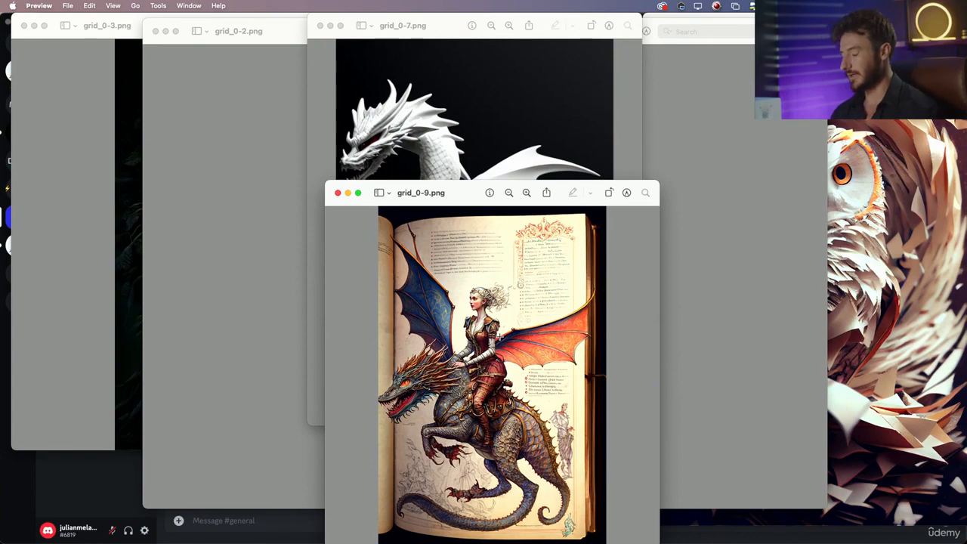
Start a new /imagine prompt in Discord and study the dragon rider reference in Preview for its wording.
key("super+Tab")
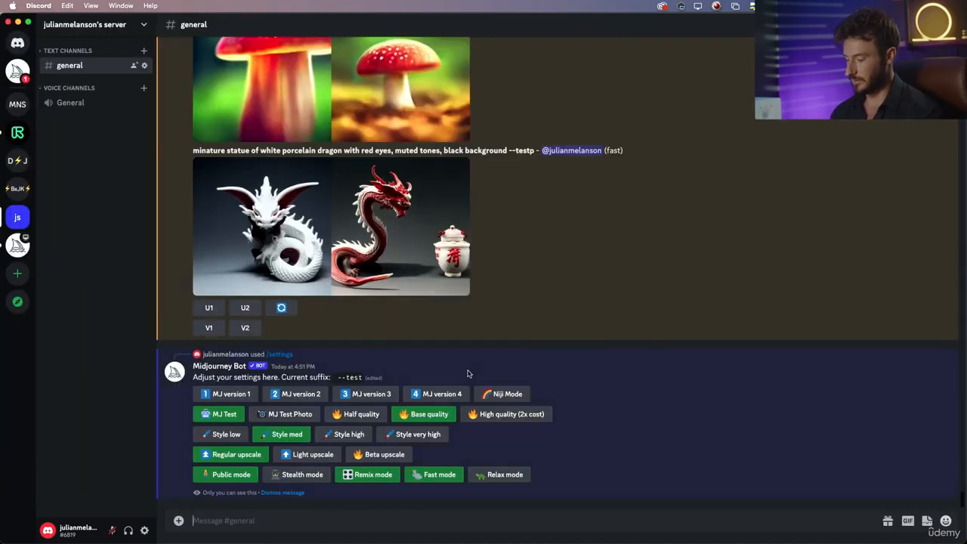
type("/im")
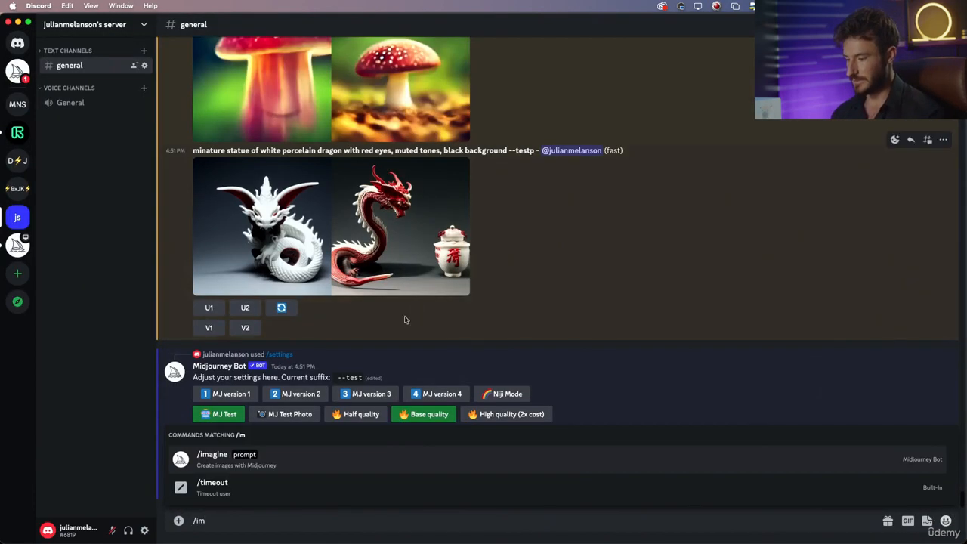
left_click(225, 464)
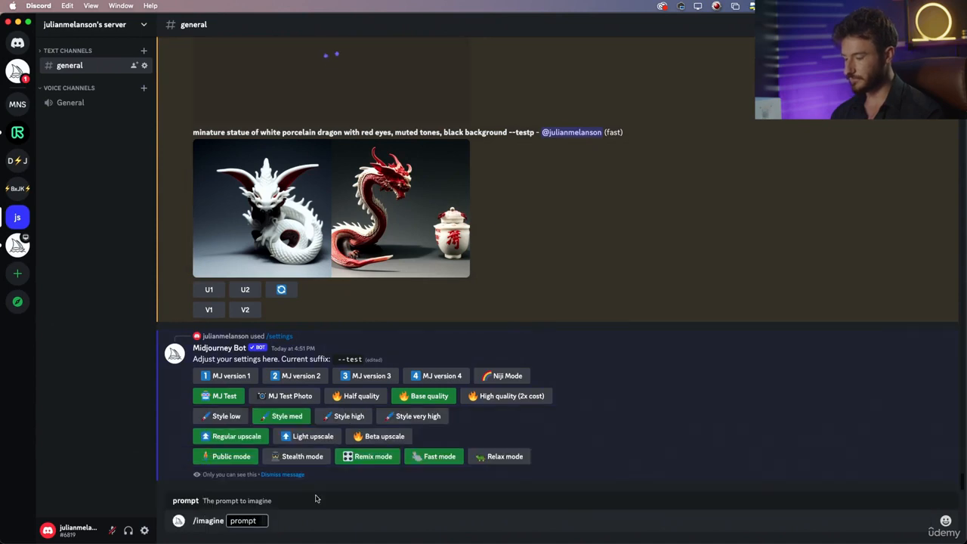
key("super+Tab")
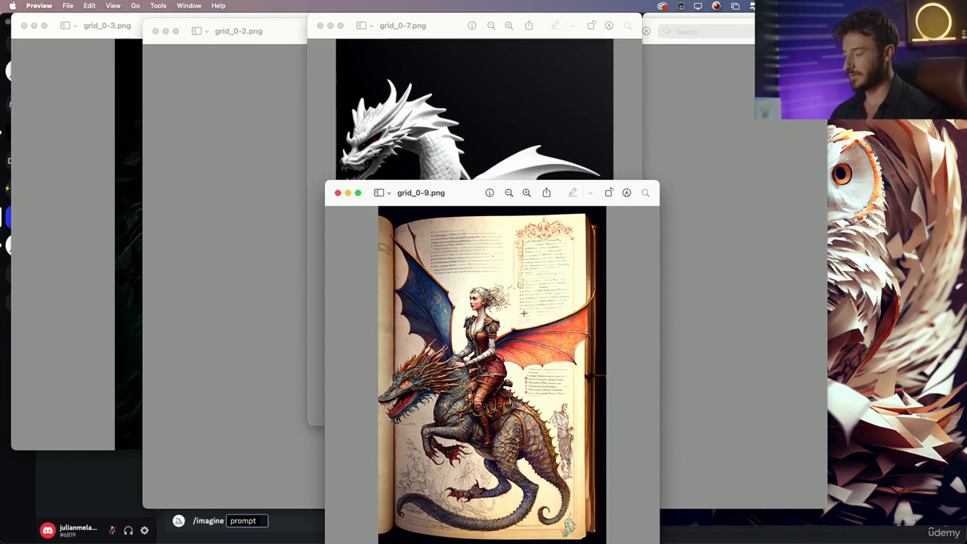
key("super+Tab")
type("cartoon")
key("BackSpace")
key("BackSpace")
key("BackSpace")
key("BackSpace")
key("BackSpace")
key("BackSpace")
key("BackSpace")
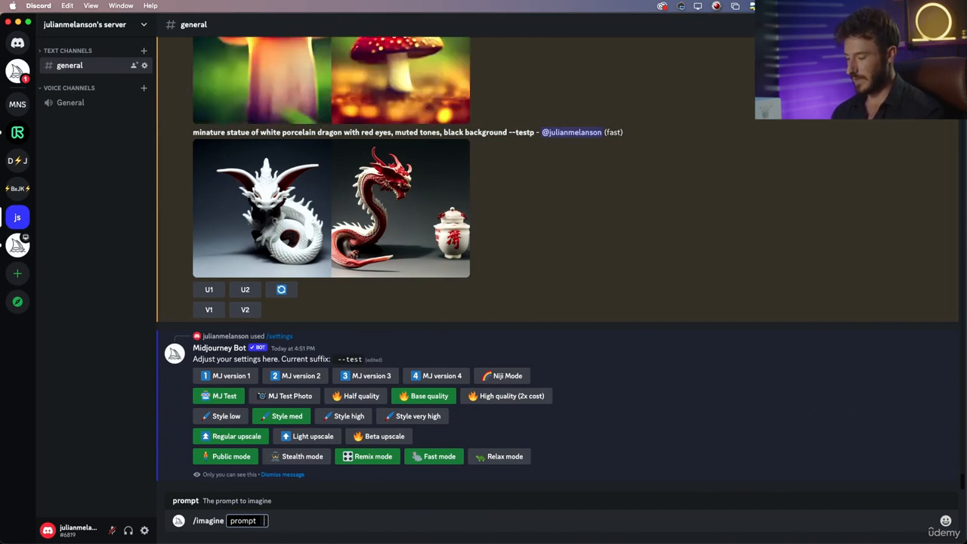
Begin the Midjourney prompt with "hand drawn illustration of", replacing the initial wording "painted" with "drawn".
type("hand paint")
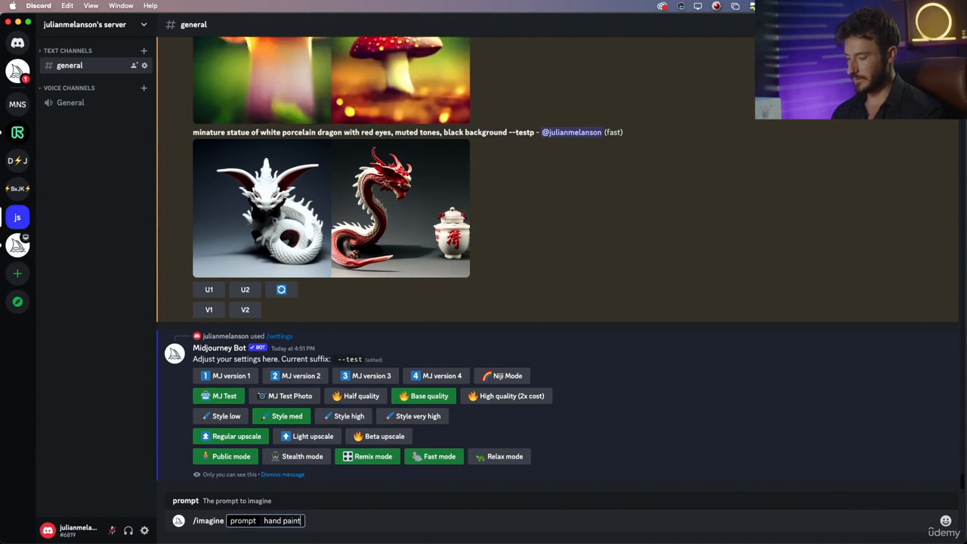
type("ed")
key("BackSpace")
key("BackSpace")
key("BackSpace")
key("BackSpace")
key("BackSpace")
key("BackSpace")
key("BackSpace")
type("drawn illus")
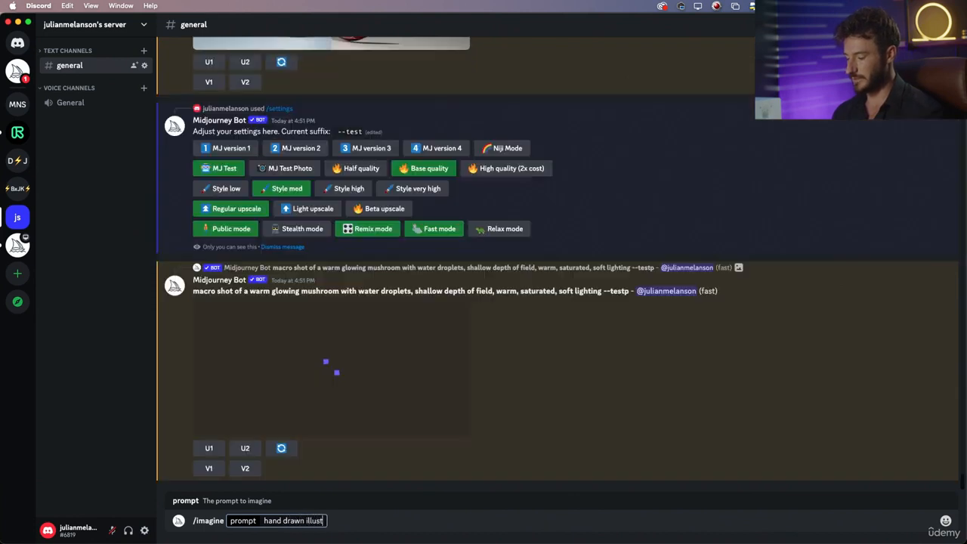
type("tration of")
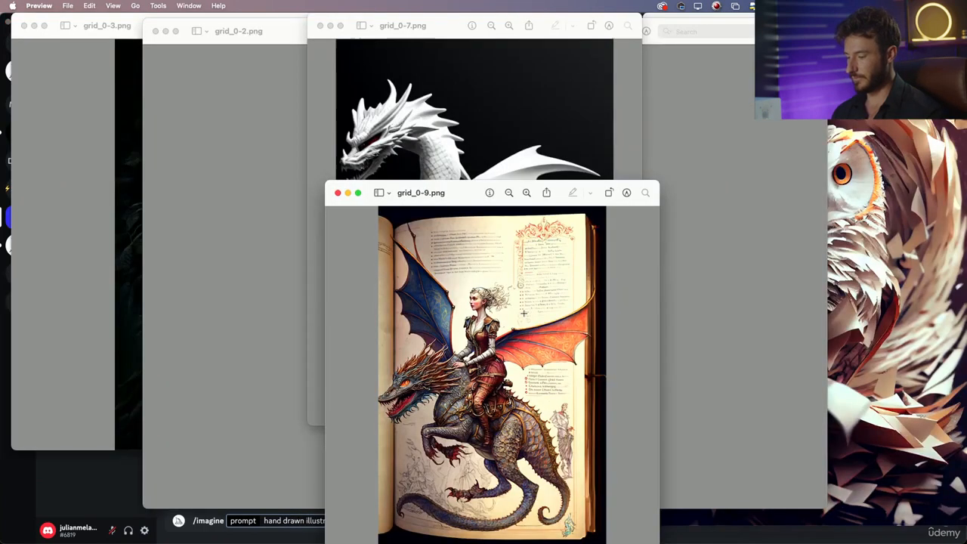
Extend the prompt with "female hero riding a dragon, wearing ornate armor," while checking the dragon rider reference in Preview.
type("fe")
type("male hero riding a drago")
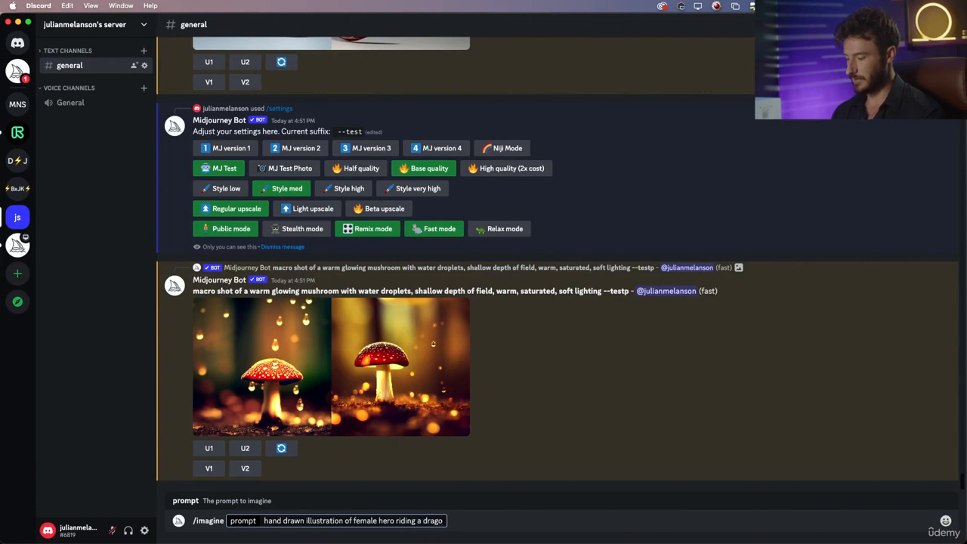
type("nd drawn illustr")
key("super+Tab")
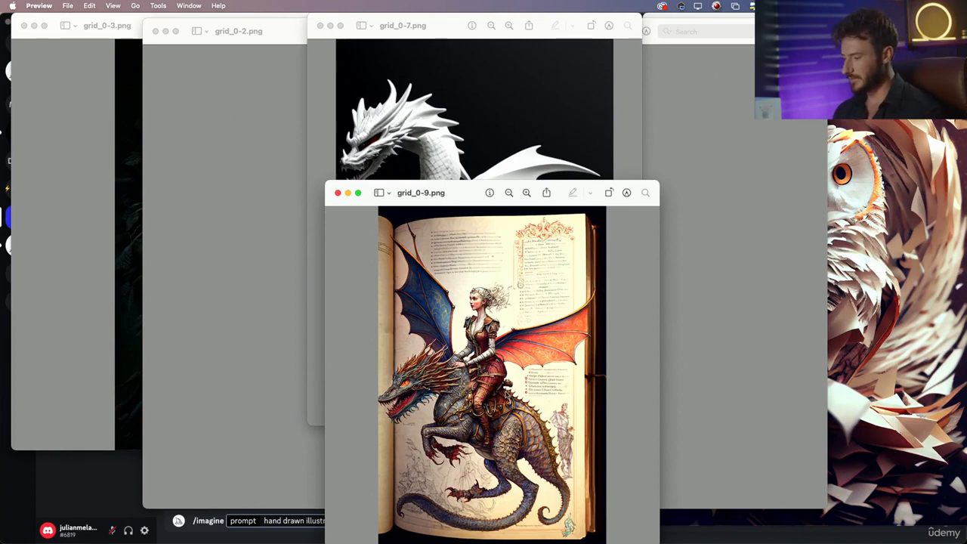
key("super+Tab")
type(", ")
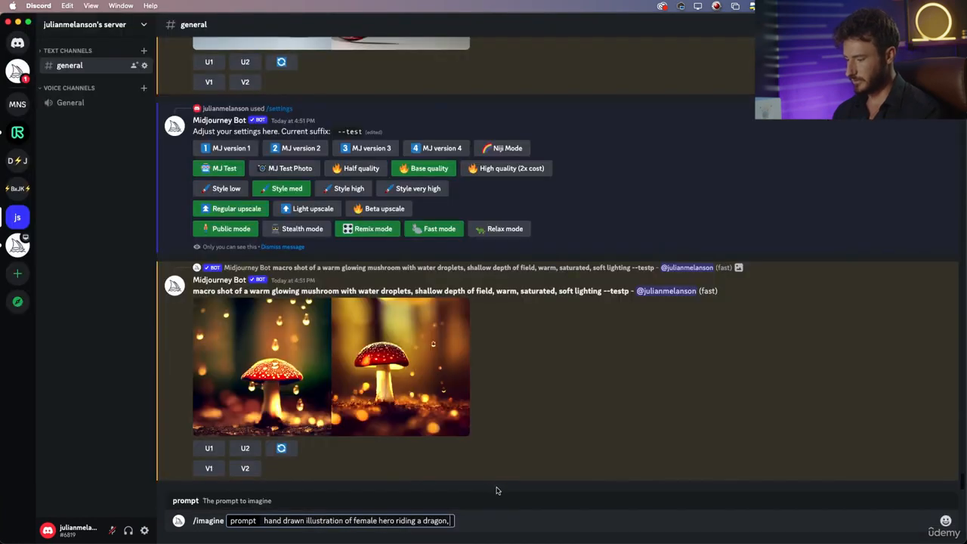
type("wearing org")
key("BackSpace")
type("nate armor,")
key("super+Tab")
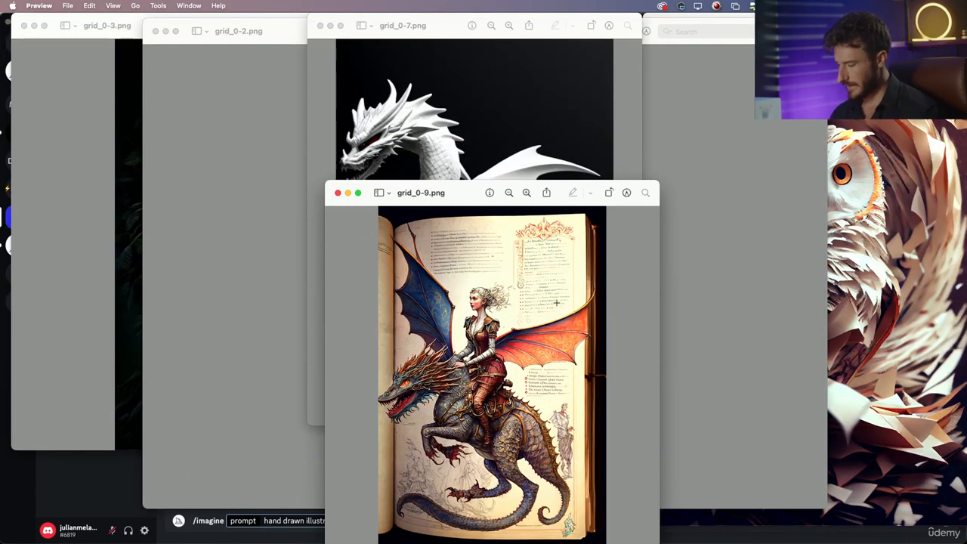
key("super+Tab")
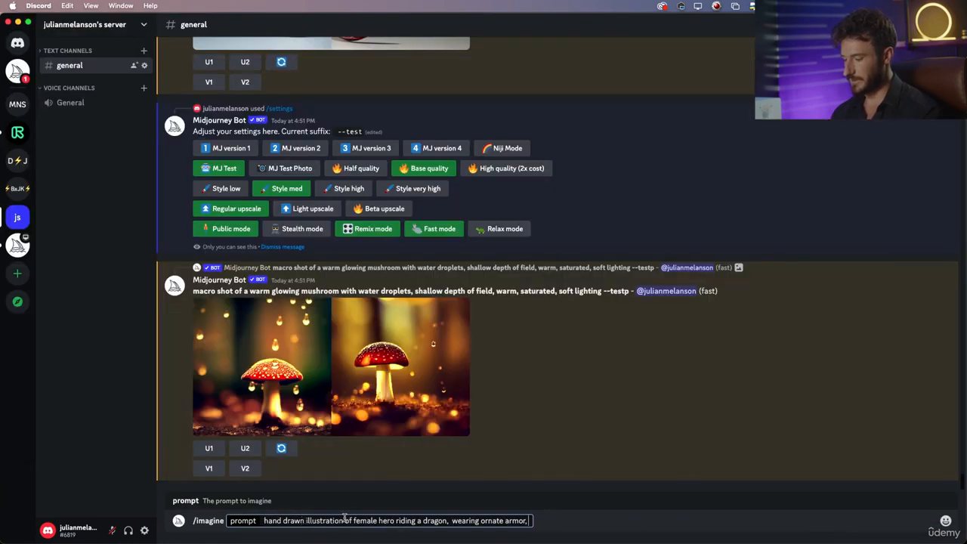
Refine the prompt by inserting "book" before "illustration", "a" before "female hero", and "with wings" after "dragon".
left_click(306, 520)
type("book")
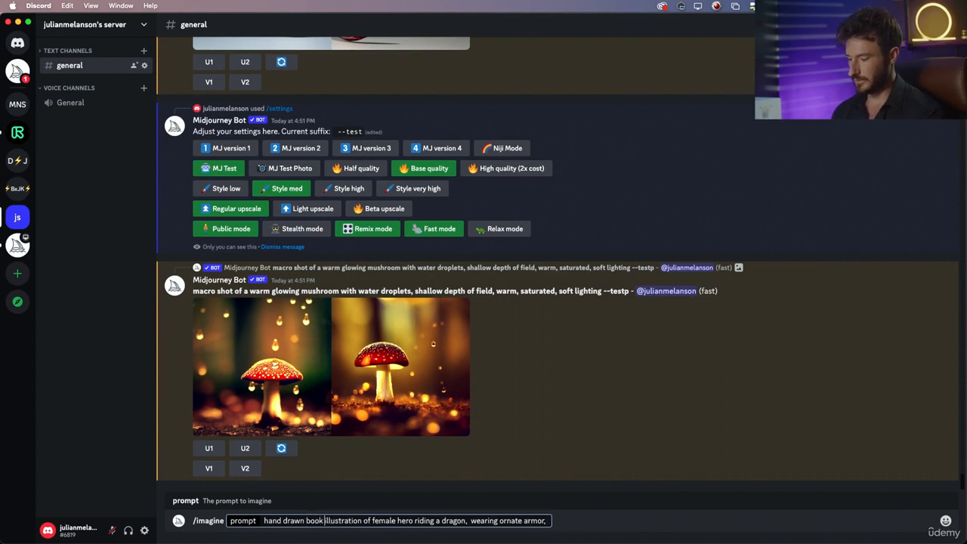
left_click(374, 521)
type("a")
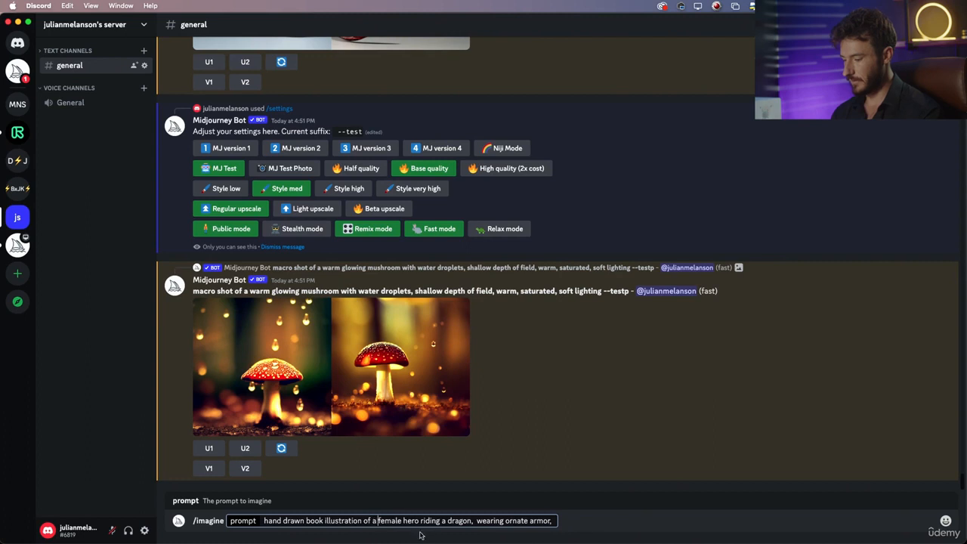
left_click(472, 520)
type("with")
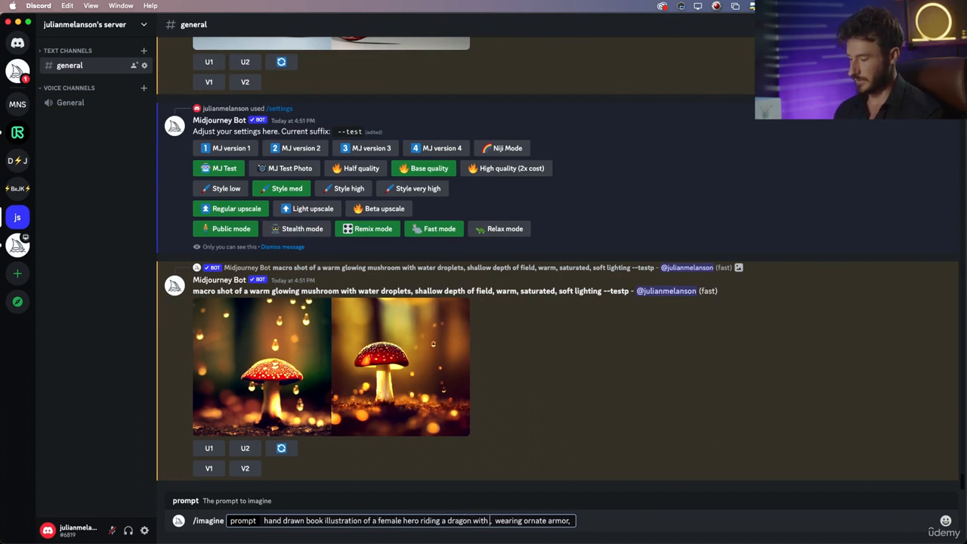
type(" wings")
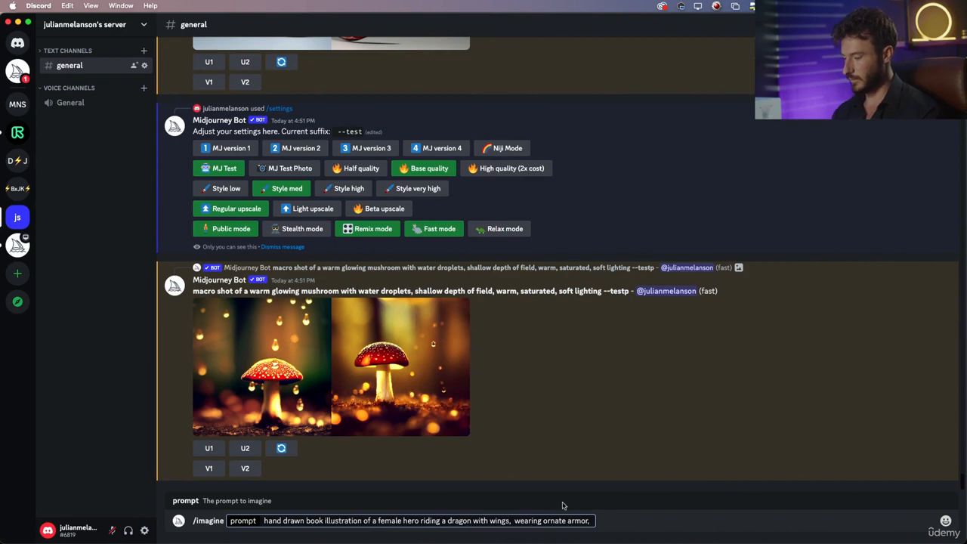
Append "ancient," to the prompt in Discord and move the grid_0-9.png reference window higher in Preview to see it whole.
key("super+Tab")
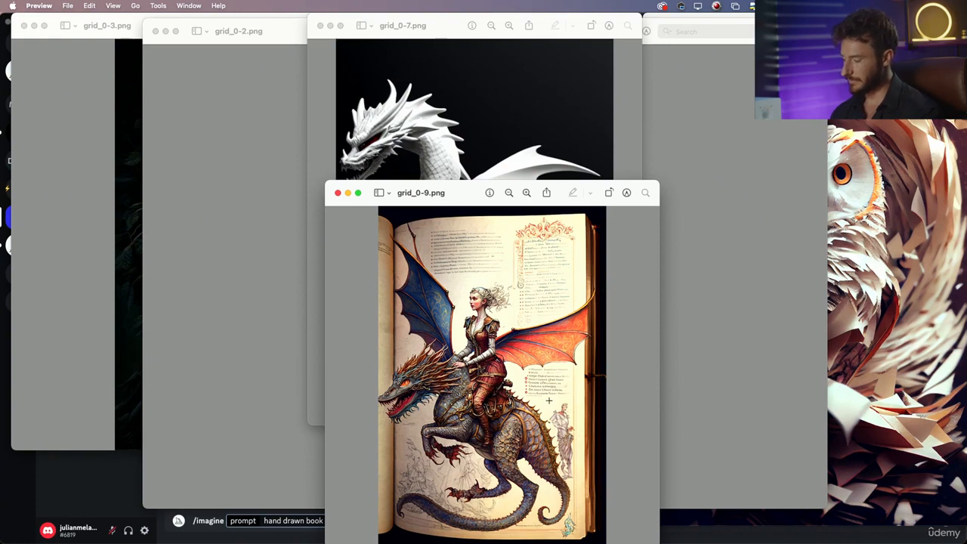
key("super+Tab")
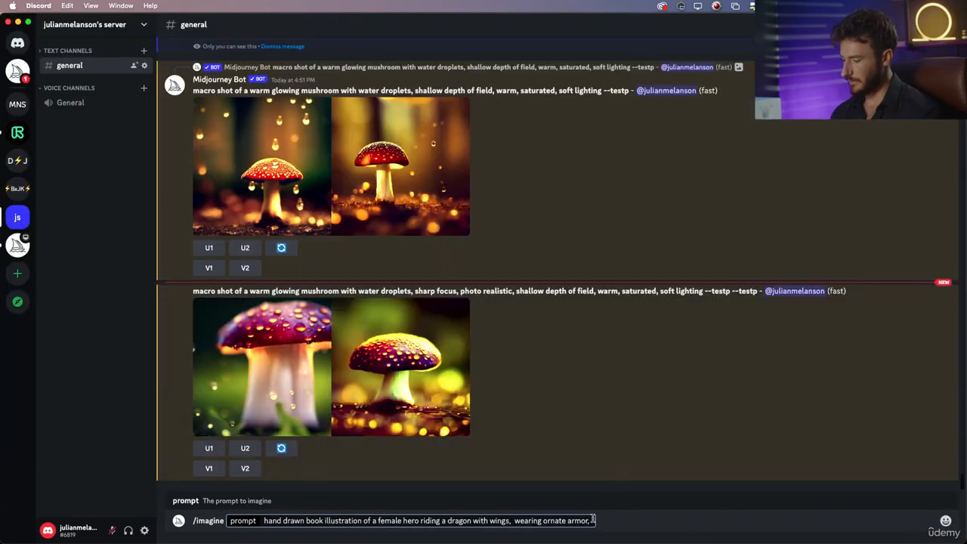
type("ancient,")
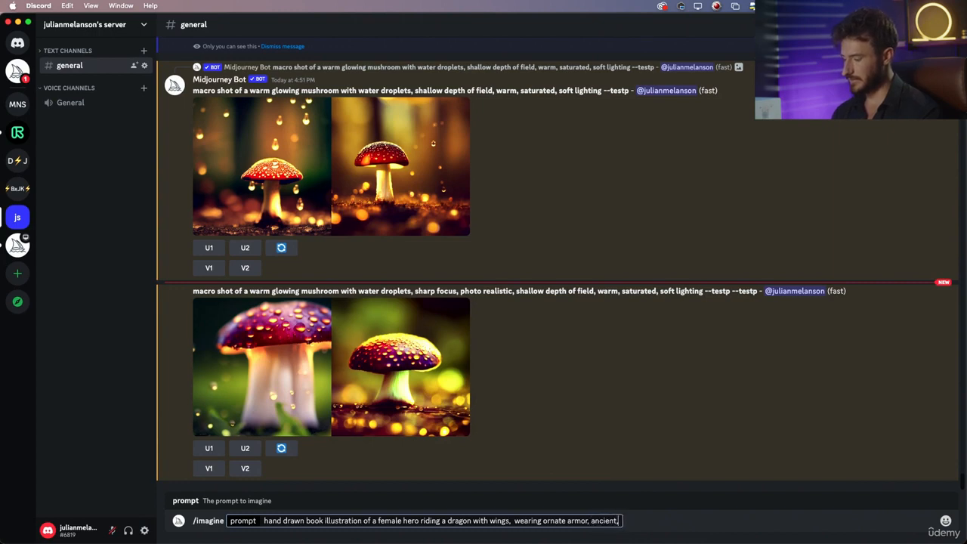
key("super+Tab")
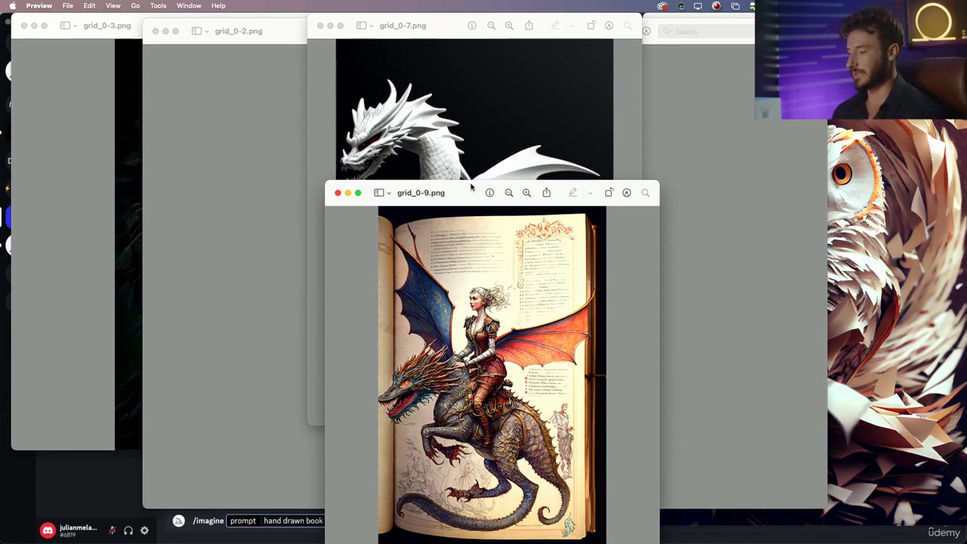
left_click_drag(466, 192, 456, 105)
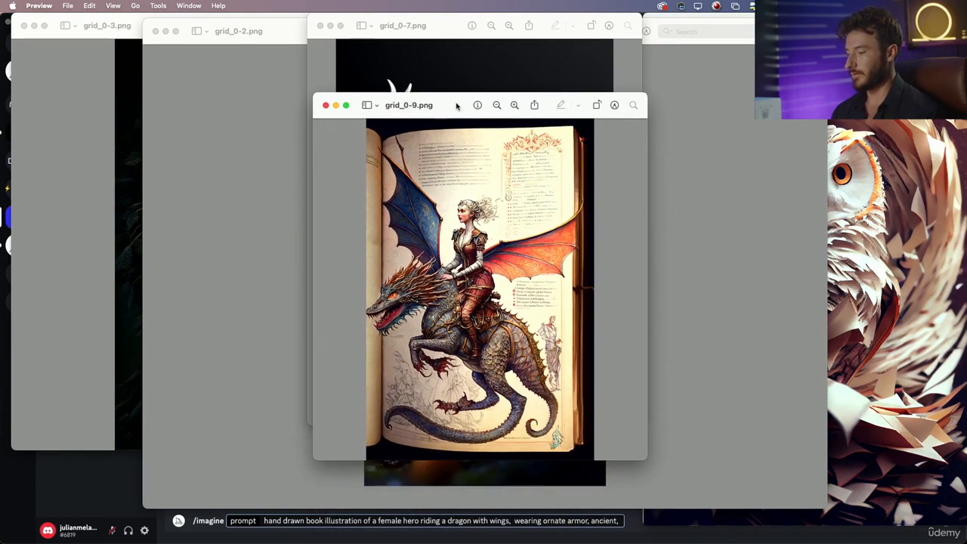
key("super+Tab")
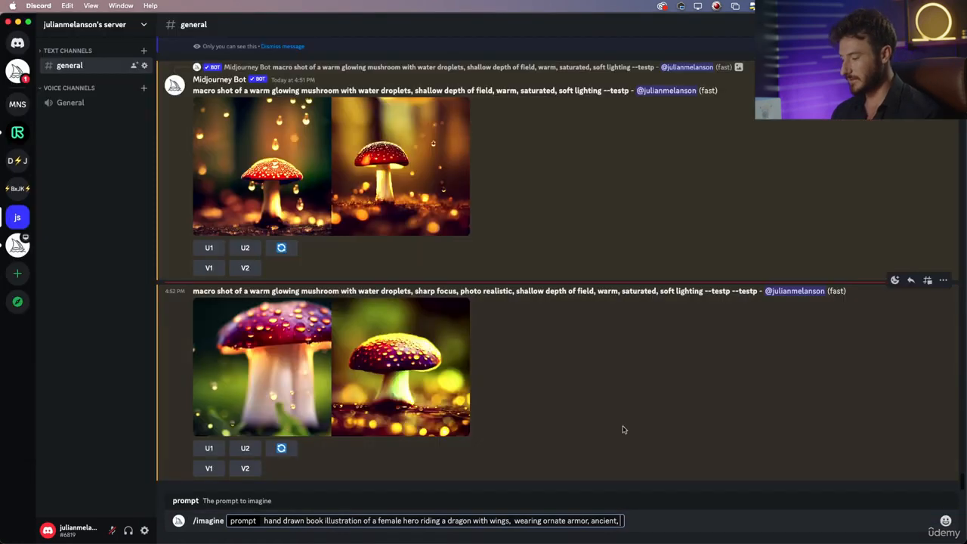
Append "fantasy," to the dragon rider prompt, check the Preview reference once more, and submit the prompt in Discord.
type("fantasy")
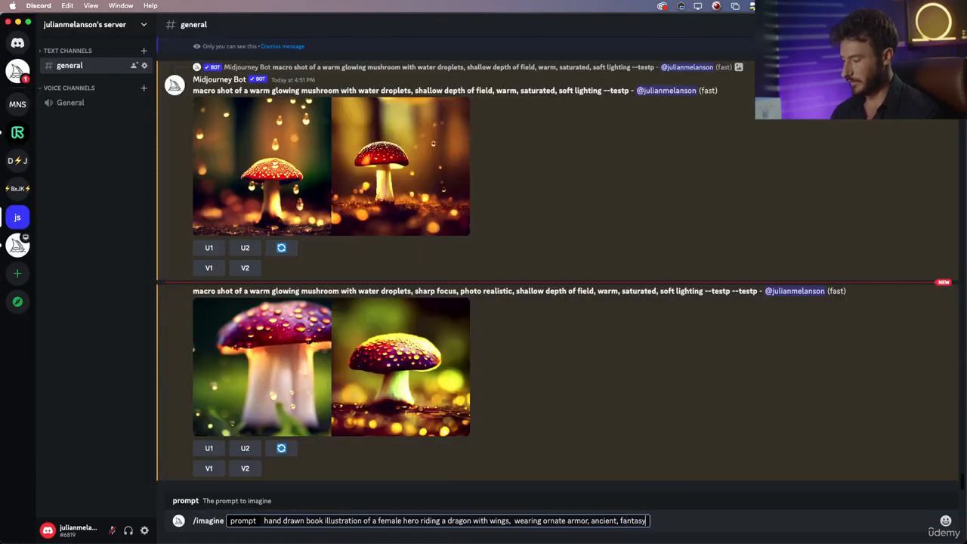
type(",")
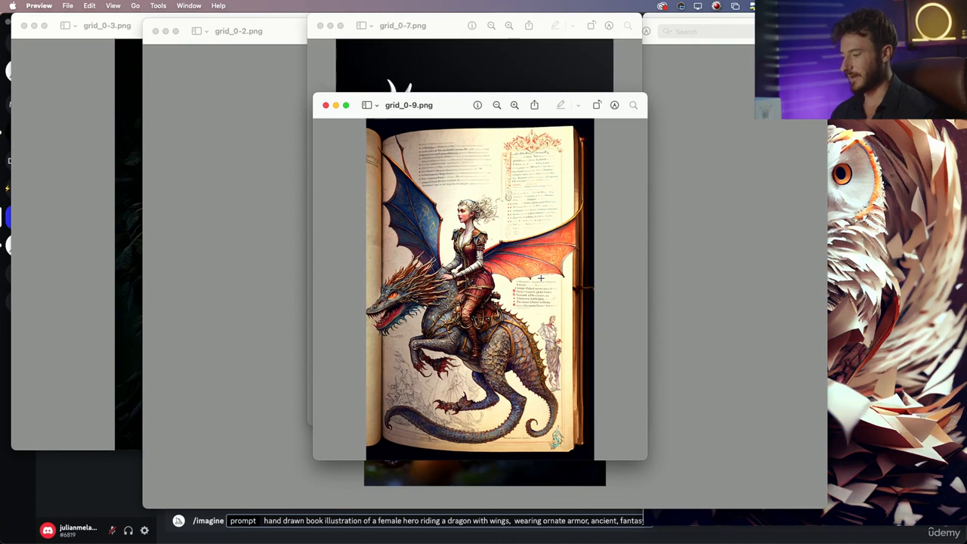
key("super+Tab")
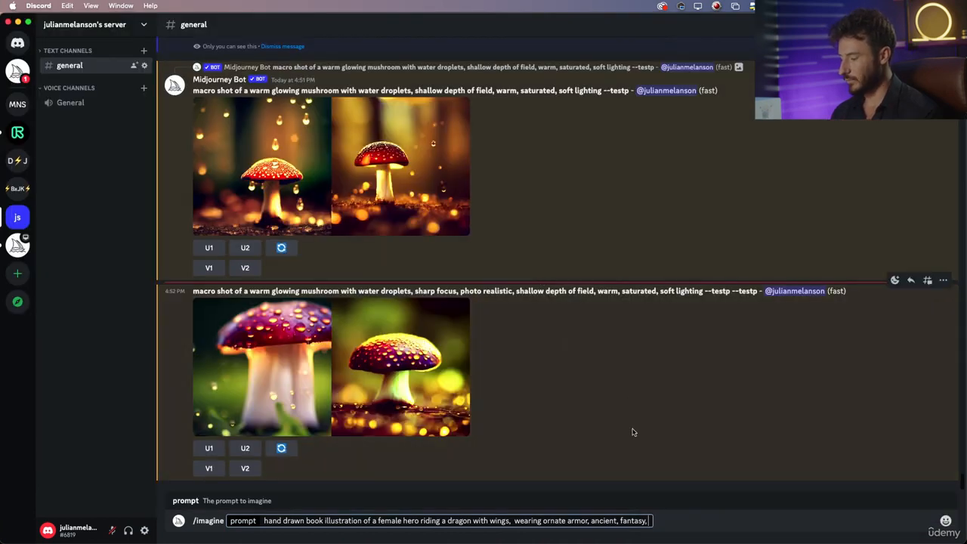
key("Return")
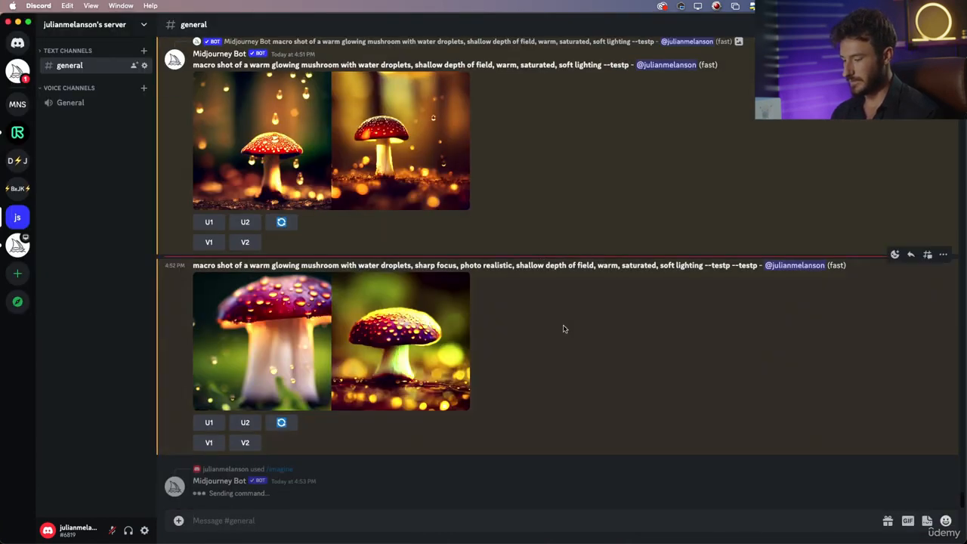
Compare the first enlarged mushroom result in Discord with reference grid_0-2.png in Preview, and view the sharp focus mushroom result enlarged.
scroll(564, 328, "up", 5)
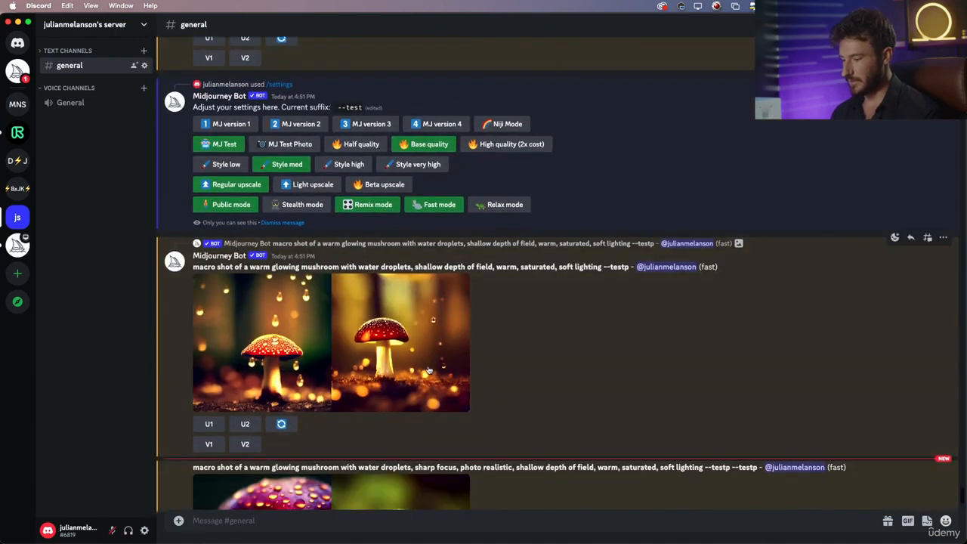
scroll(428, 366, "up", 4)
scroll(431, 302, "down", 8)
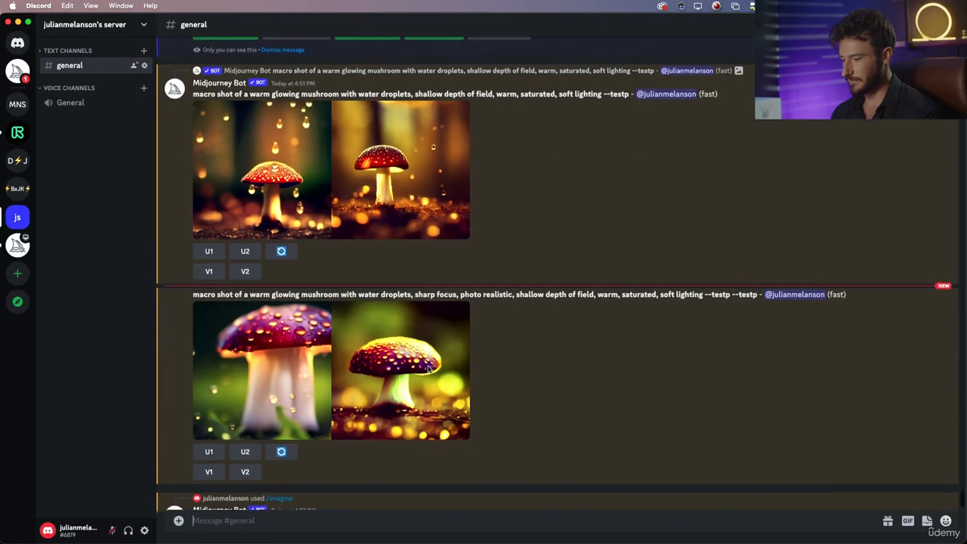
left_click(431, 231)
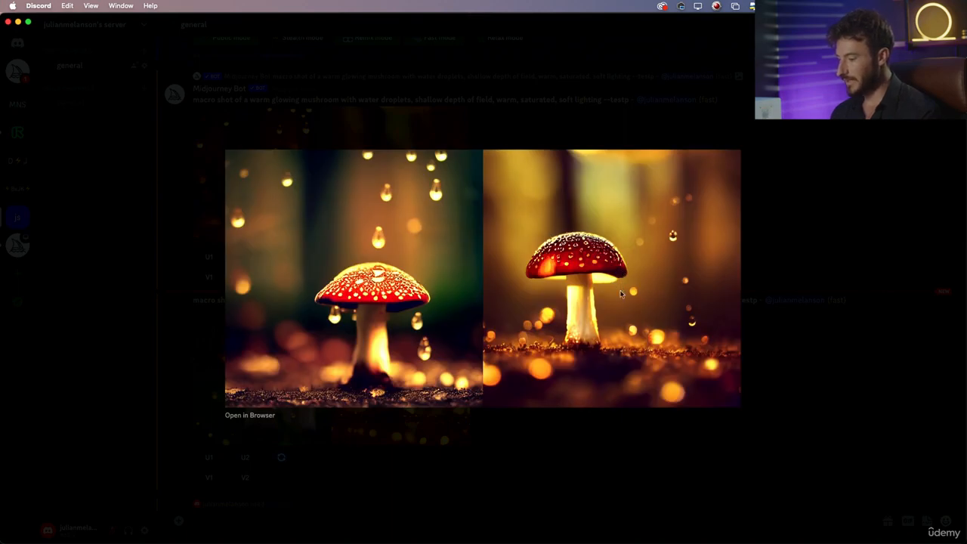
key("super+Tab")
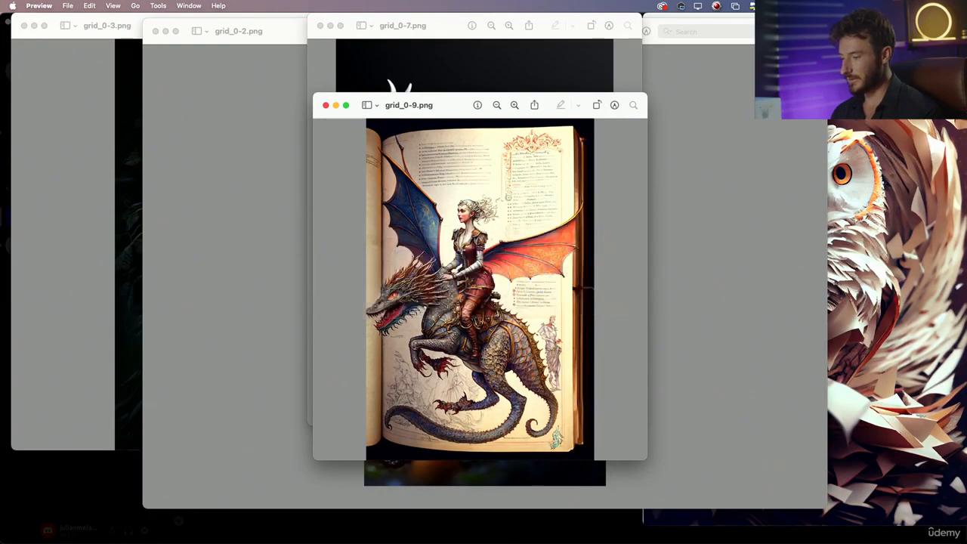
left_click(204, 104)
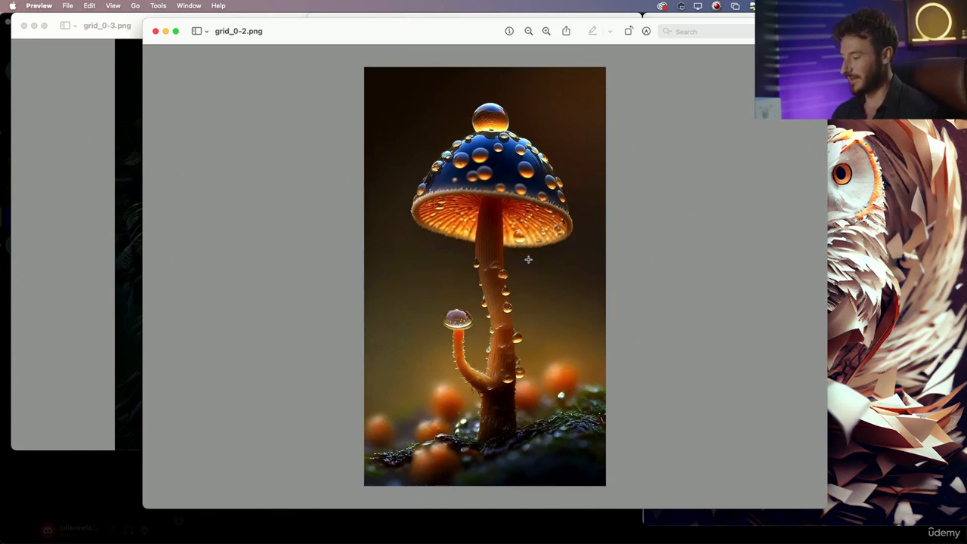
key("super+Tab")
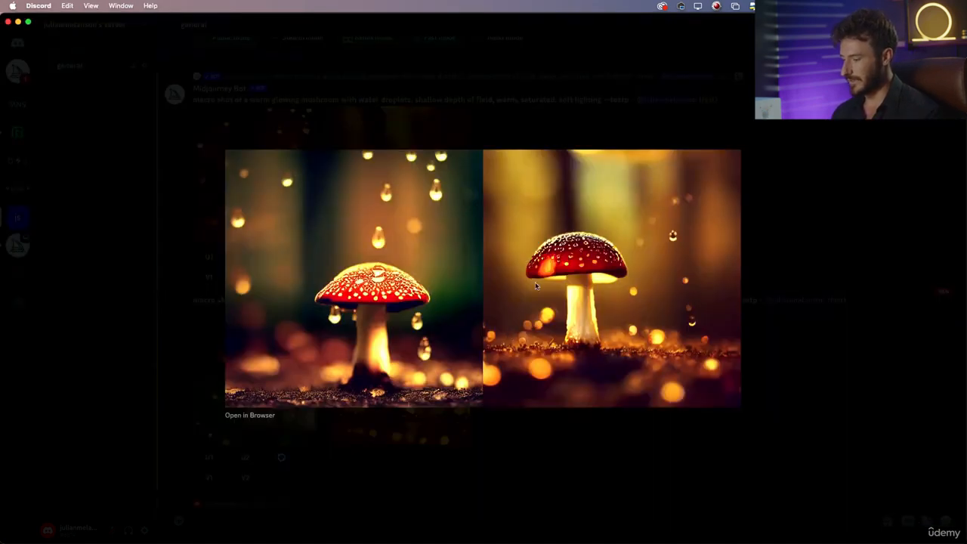
key("super+Tab")
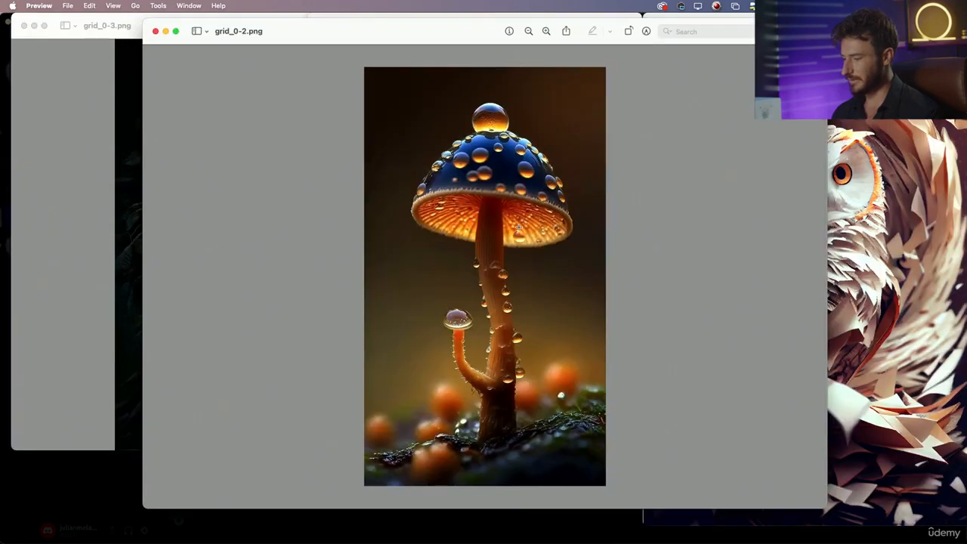
key("super+Tab")
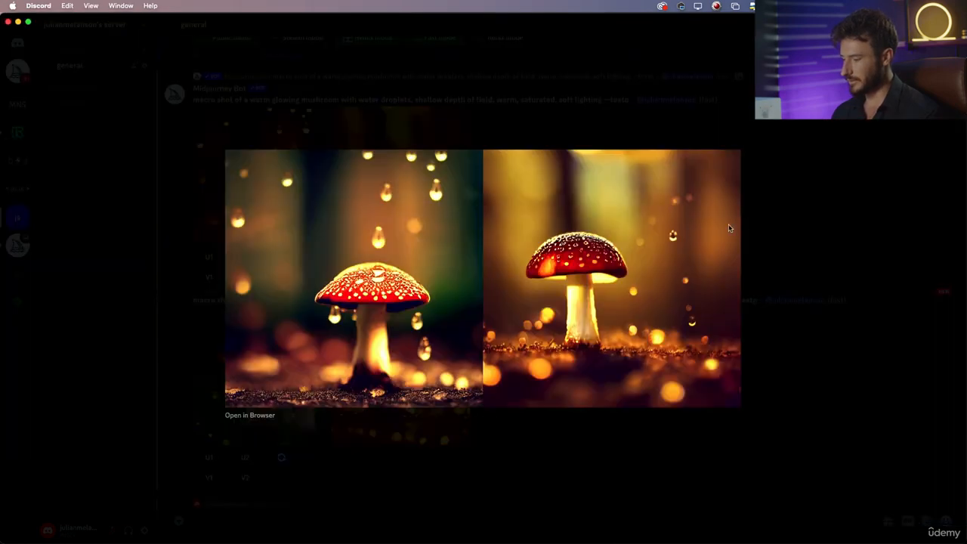
left_click(794, 227)
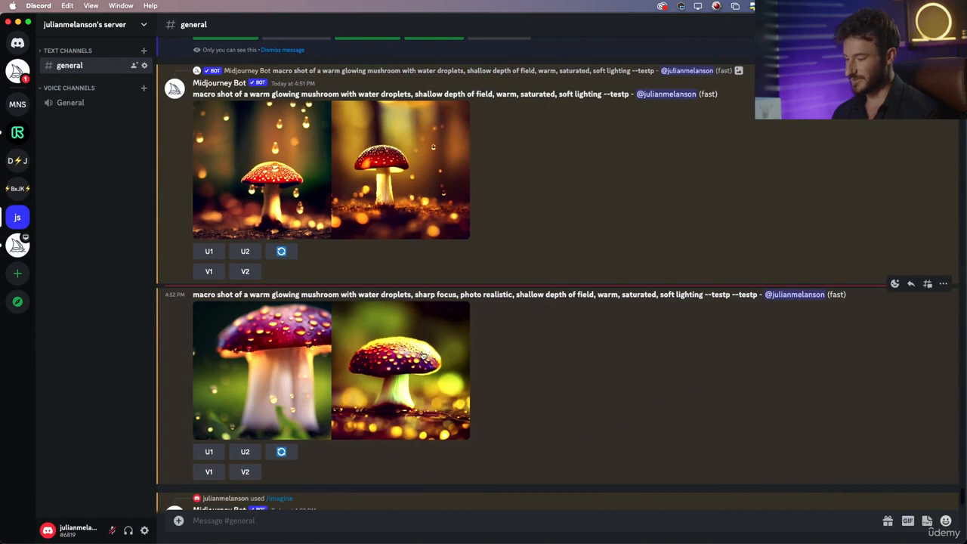
left_click(422, 359)
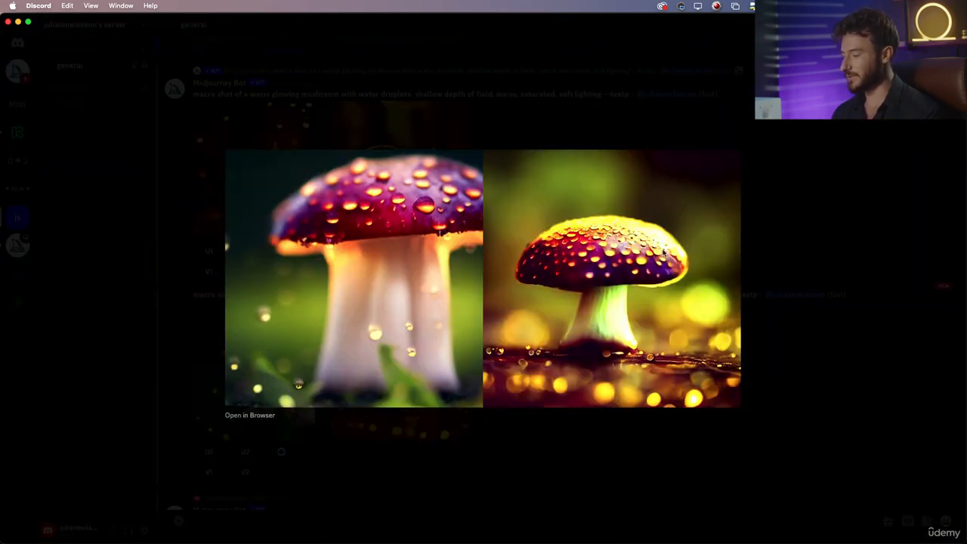
left_click(769, 224)
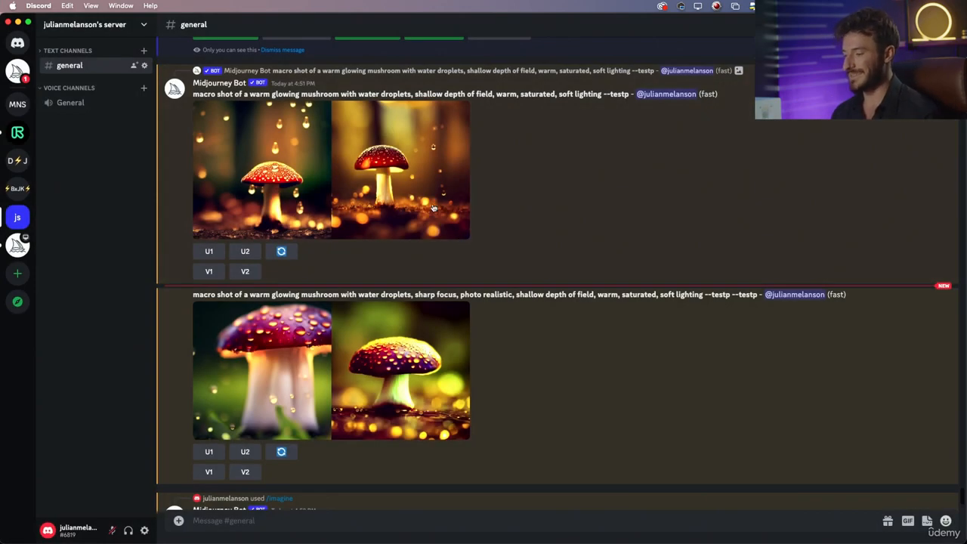
Copy the sharp focus, photo realistic mushroom prompt without its --testp suffixes and paste it into a new /imagine command.
scroll(426, 213, "down", 1)
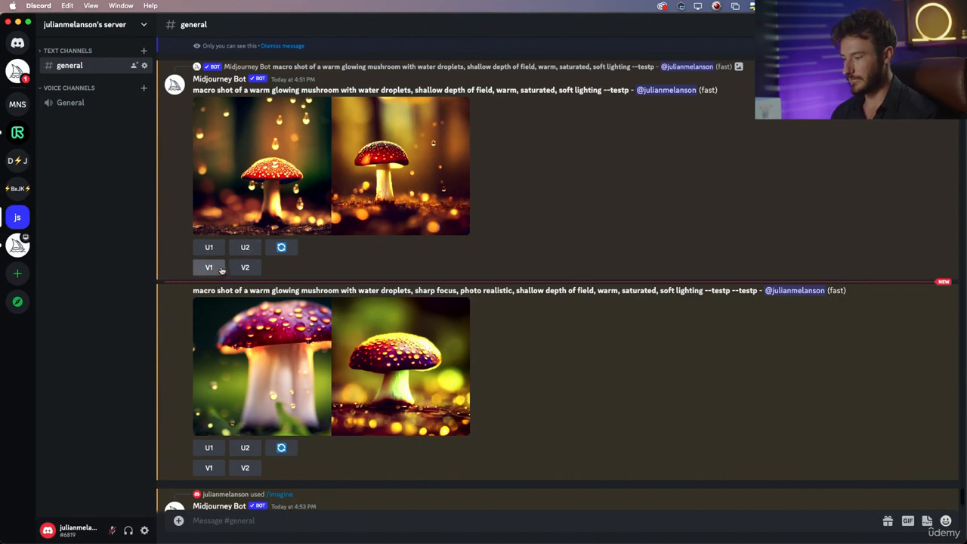
left_click_drag(193, 291, 702, 294)
key("super+c")
left_click(351, 523)
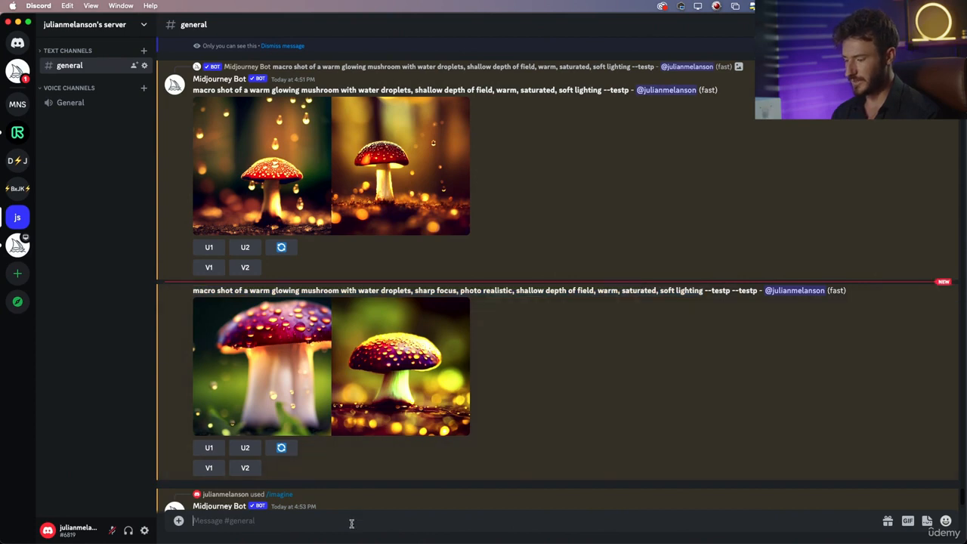
type("/im")
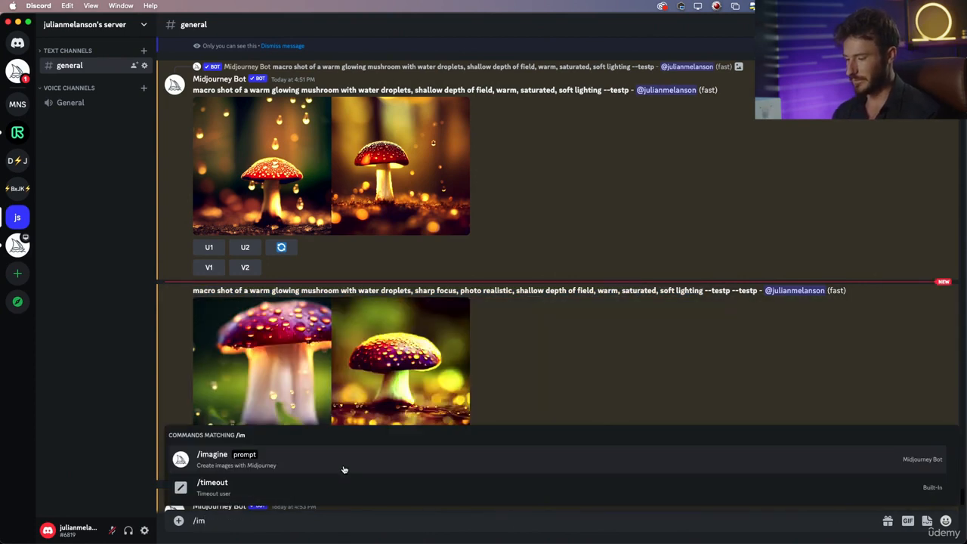
left_click(344, 467)
key("super+v")
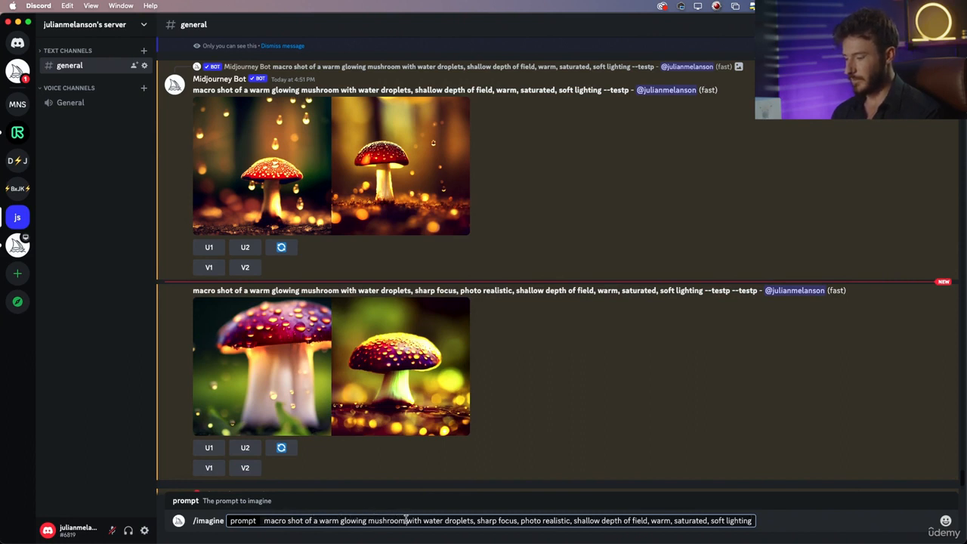
Check the mushroom reference grid_0-2.png in Preview, and insert "growing" before "mushroom" in the Discord prompt.
key("super+Tab")
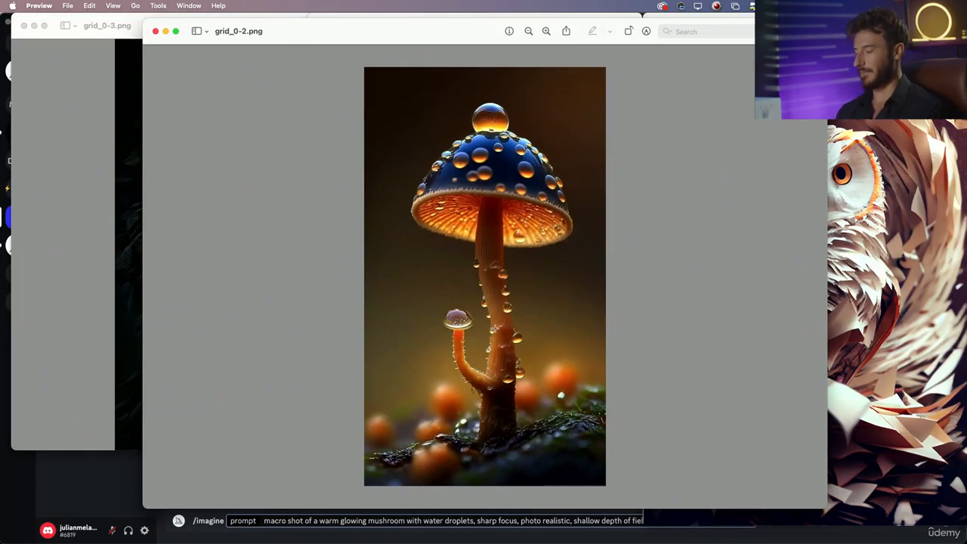
key("super+Tab")
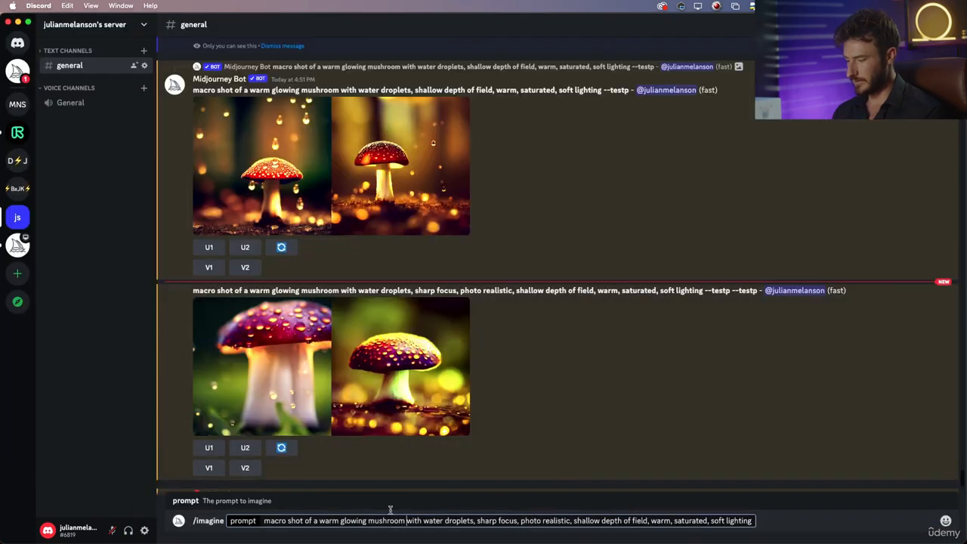
left_click(368, 520)
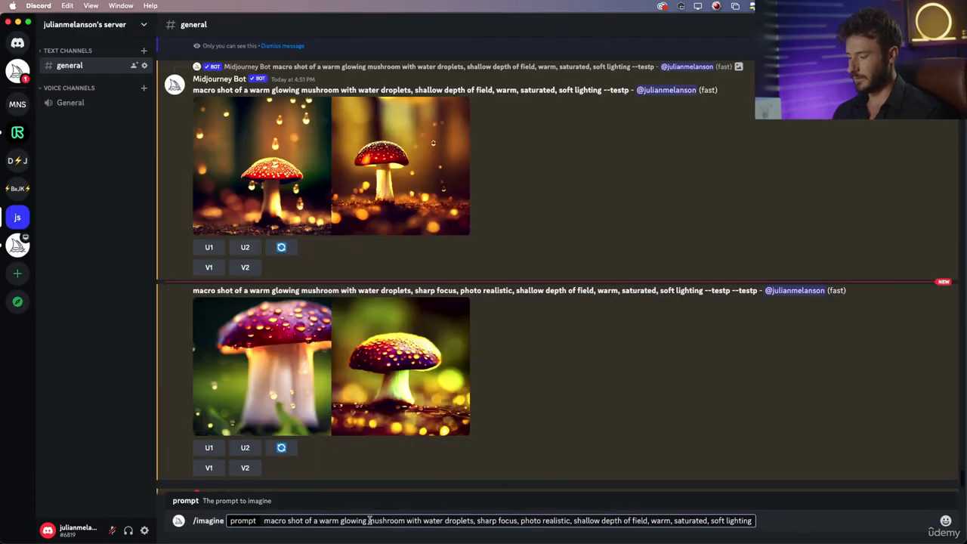
type("growing")
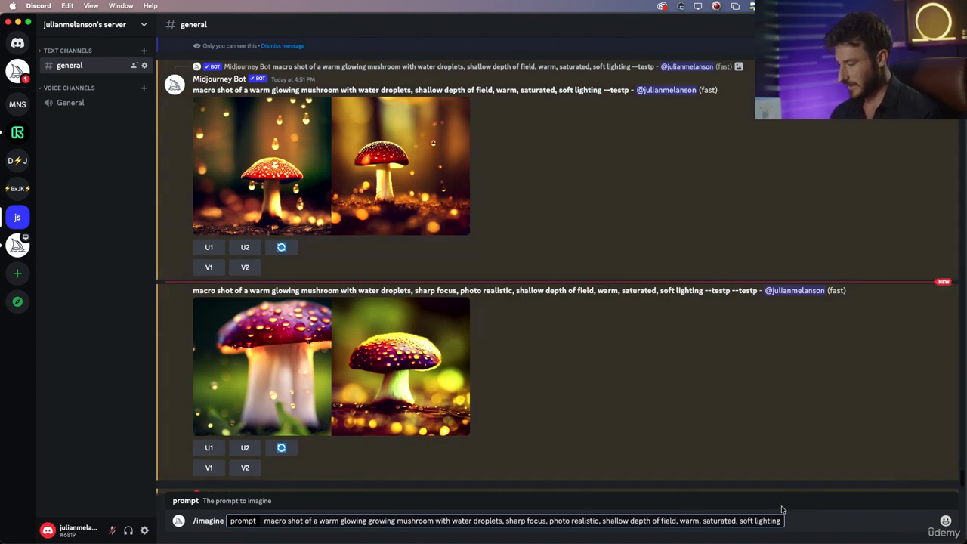
Copy the --testp parameter from the earlier mushroom message, append it to the prompt, and try to submit it.
left_click_drag(704, 291, 730, 291)
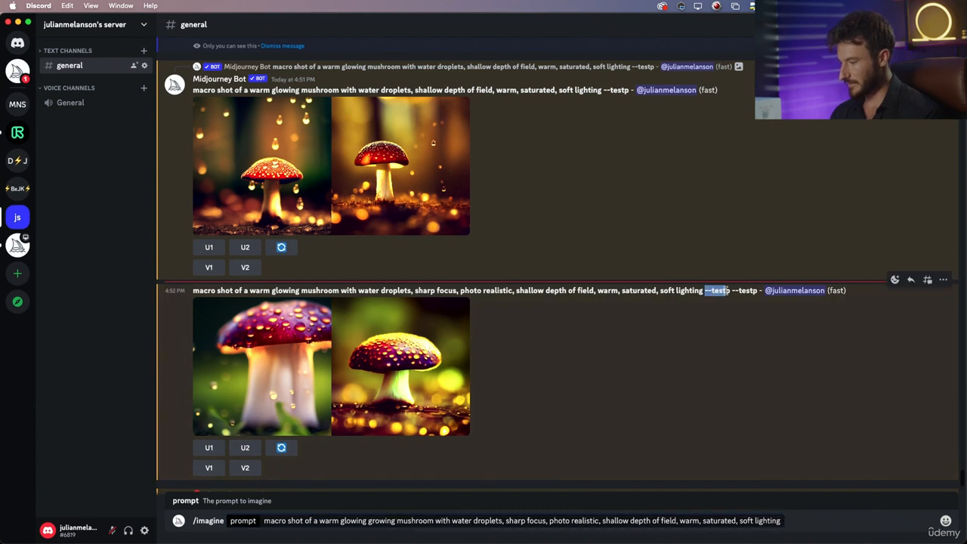
left_click(786, 520)
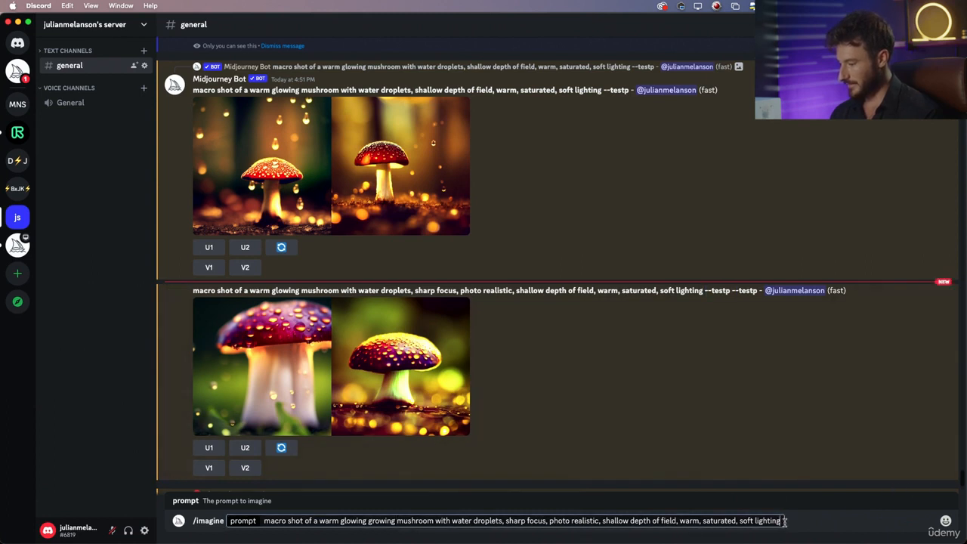
key("super+v")
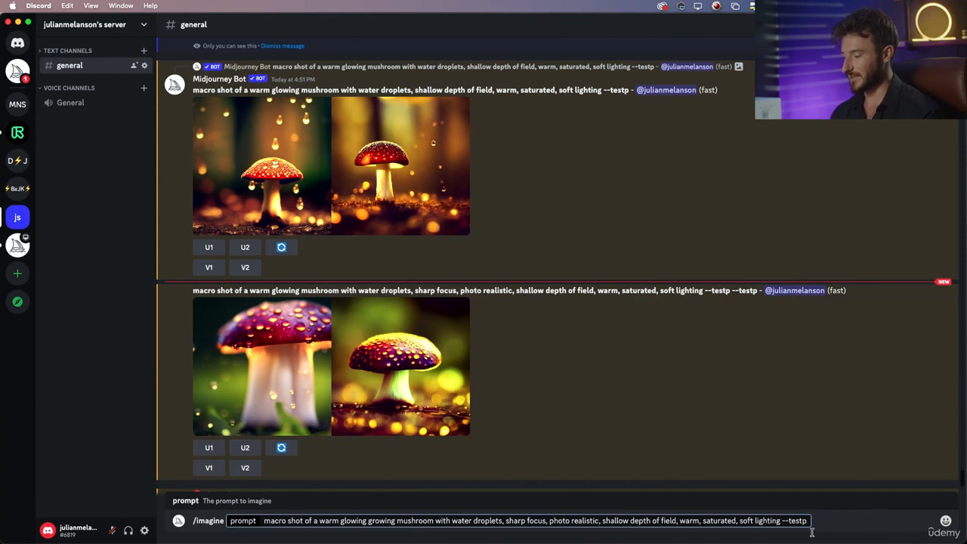
key("Return")
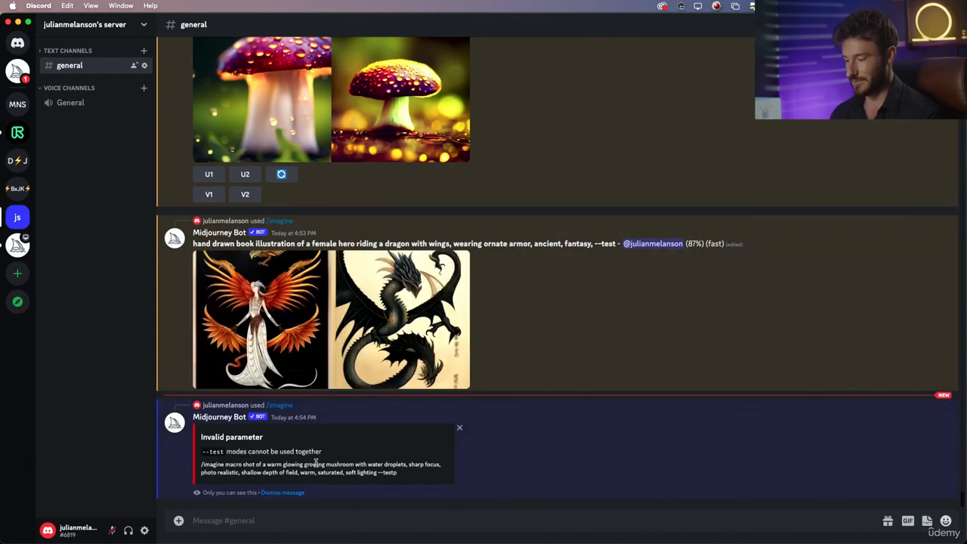
Copy the rejected mushroom prompt without --testp, and switch the Midjourney settings to MJ Test Photo.
left_click_drag(376, 473, 230, 465)
left_click(258, 520)
type("/set")
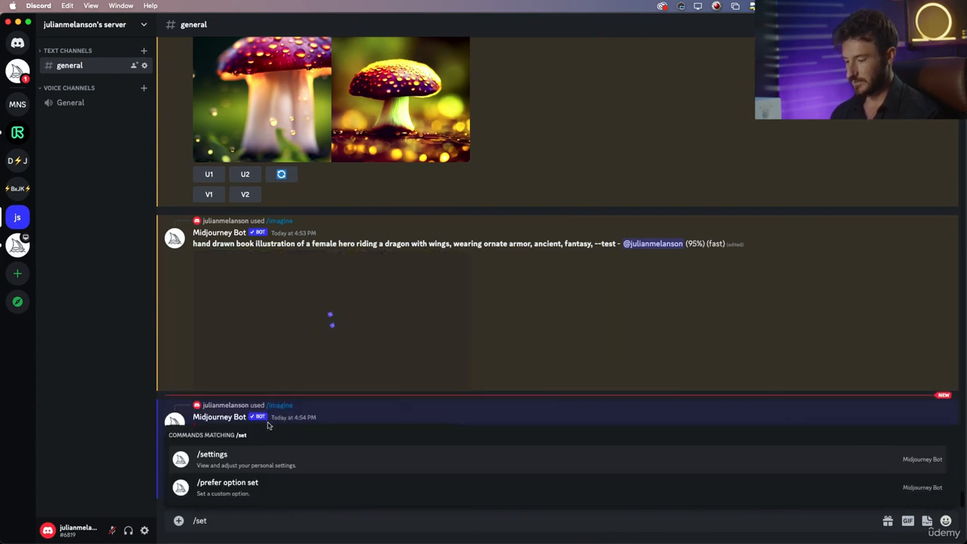
left_click(257, 459)
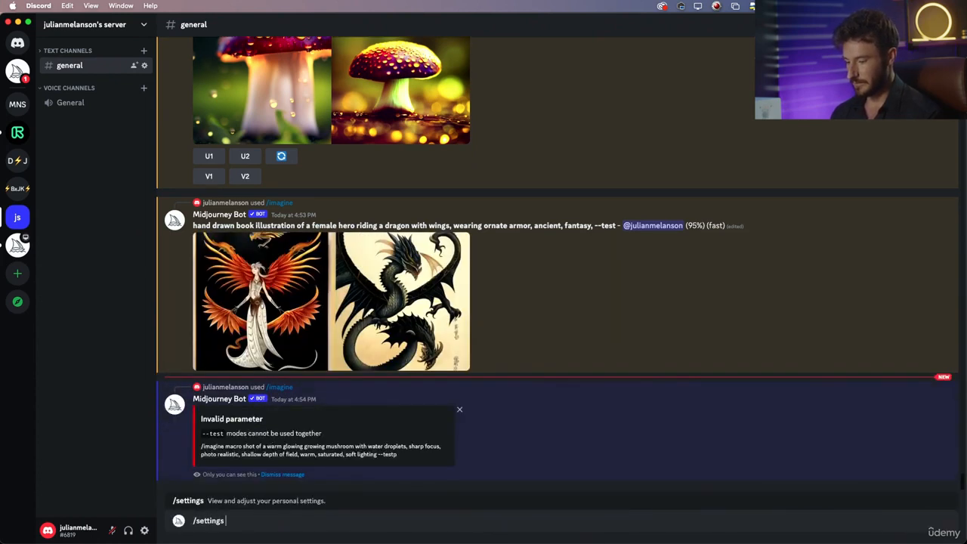
key("Return")
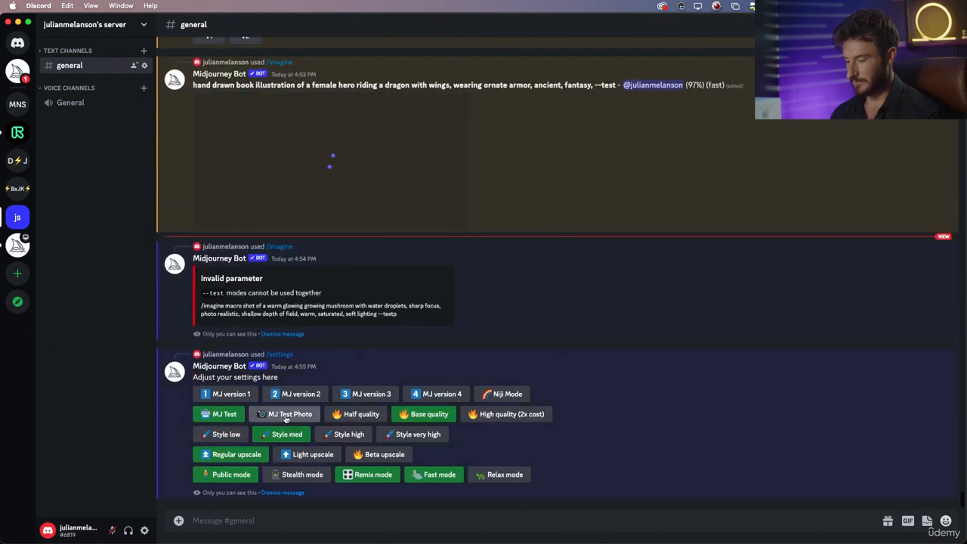
left_click(286, 416)
Paste the mushroom prompt into a new /imagine command, add "and a long detailed stem" after "water droplets", and submit it.
type("/ima")
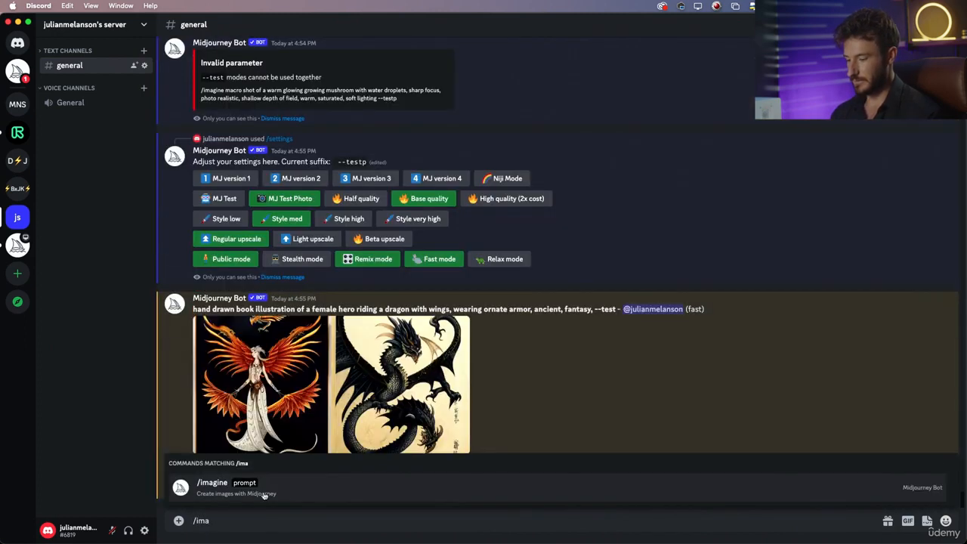
left_click(264, 495)
key("super+v")
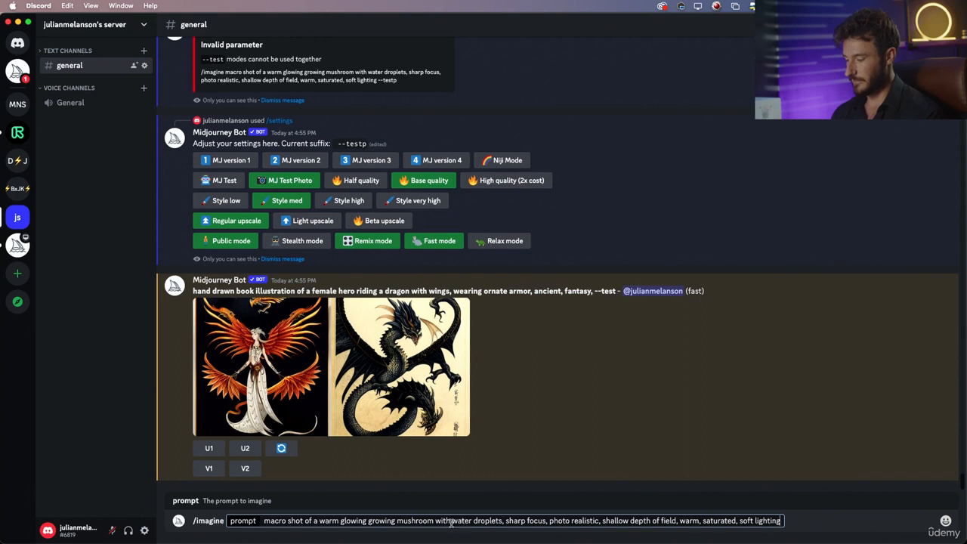
left_click(502, 523)
type("and a")
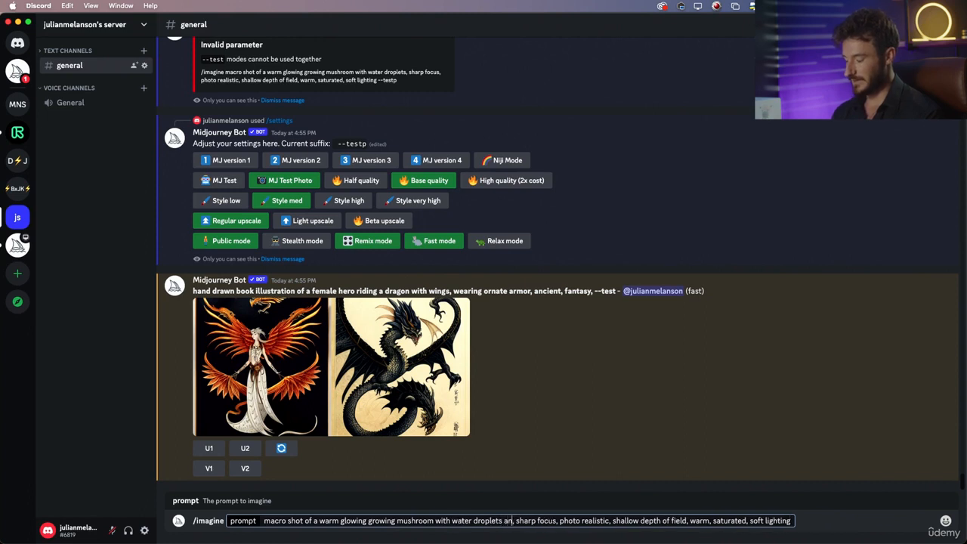
type(" long")
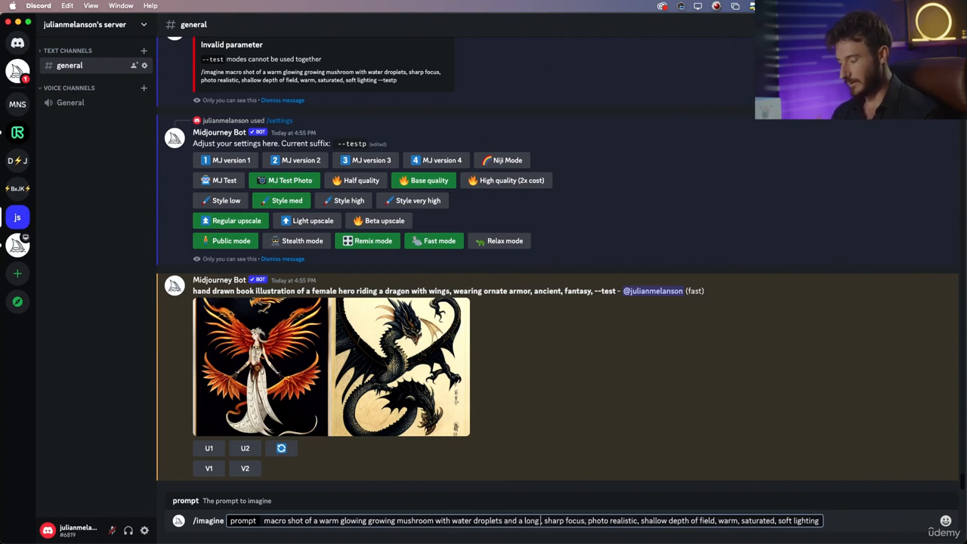
type(" detailed ste")
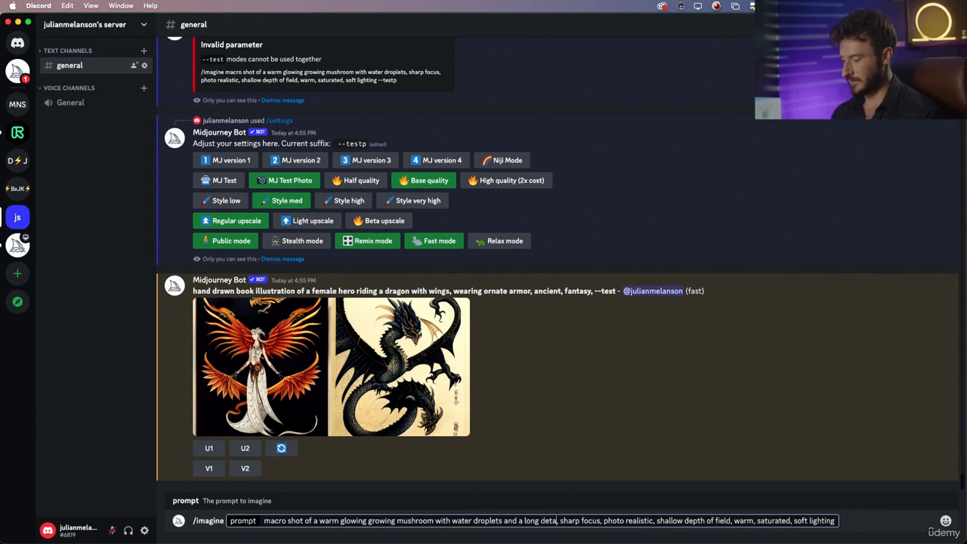
type("m")
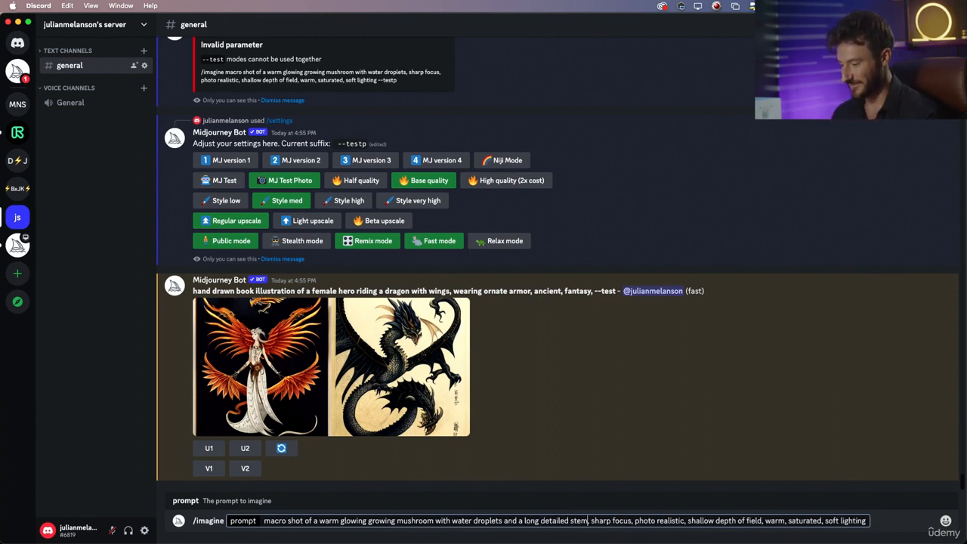
key("Return")
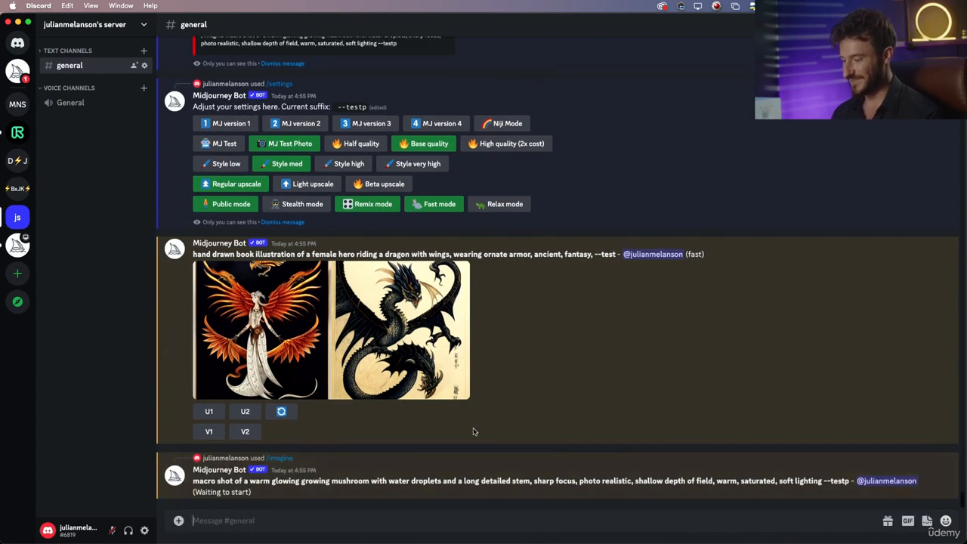
Compare the enlarged dragon rider result in Discord with reference grid_0-9.png in Preview.
left_click(335, 347)
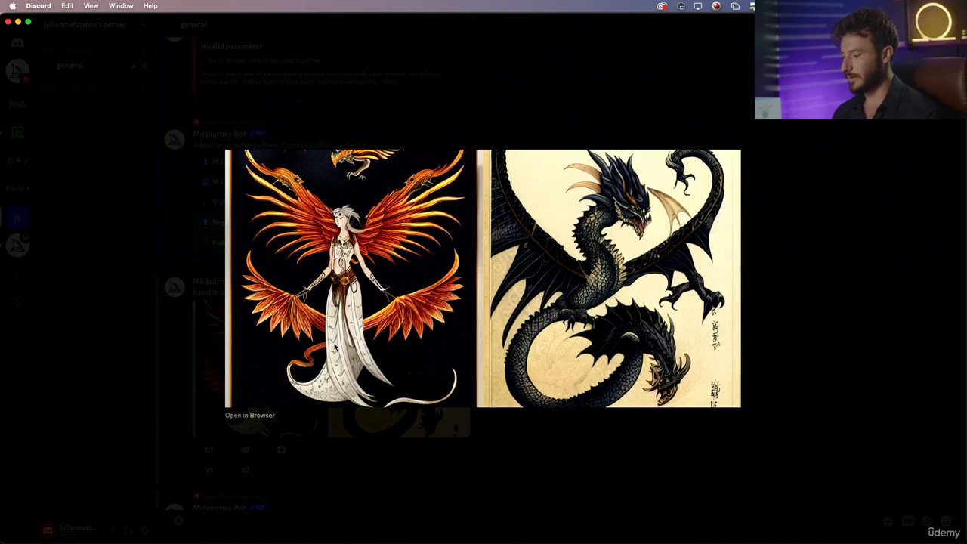
key("Escape")
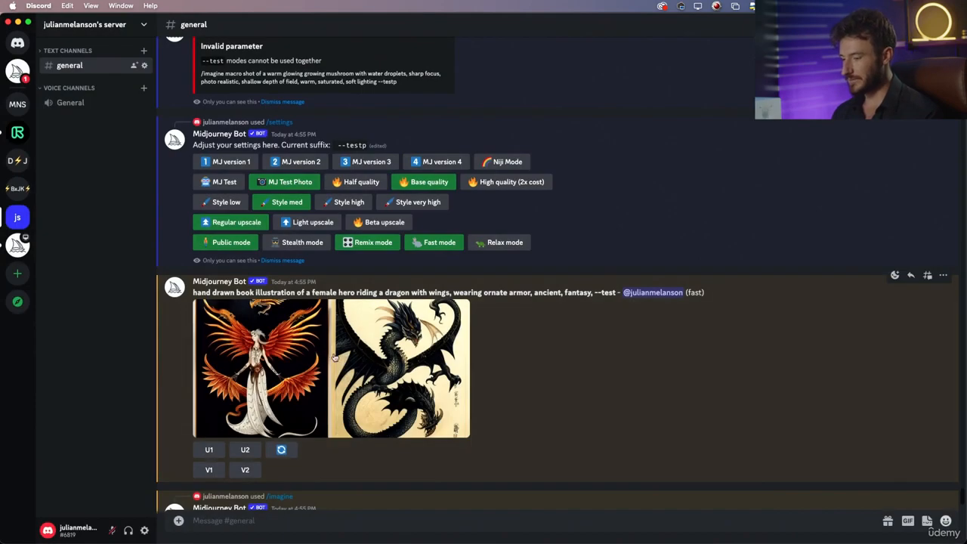
key("super+Tab")
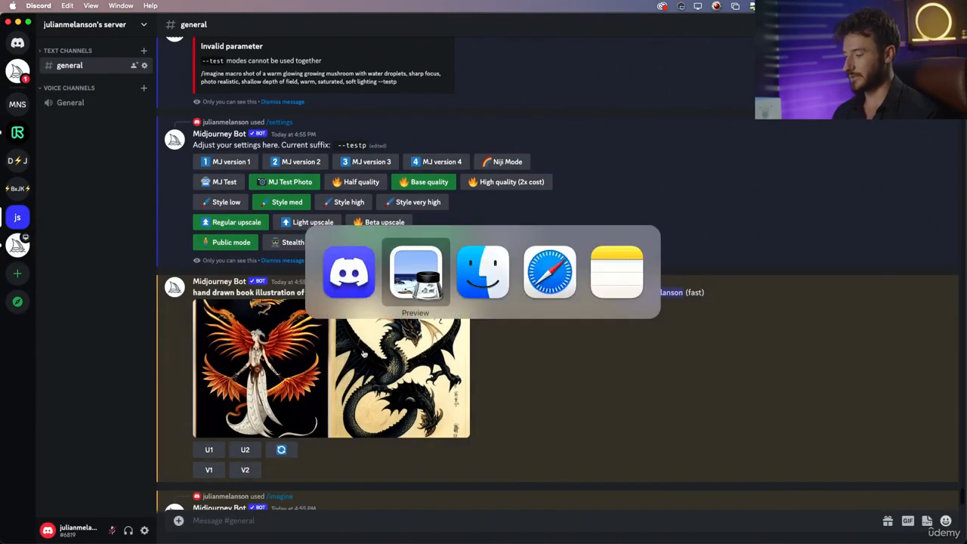
key("super+grave")
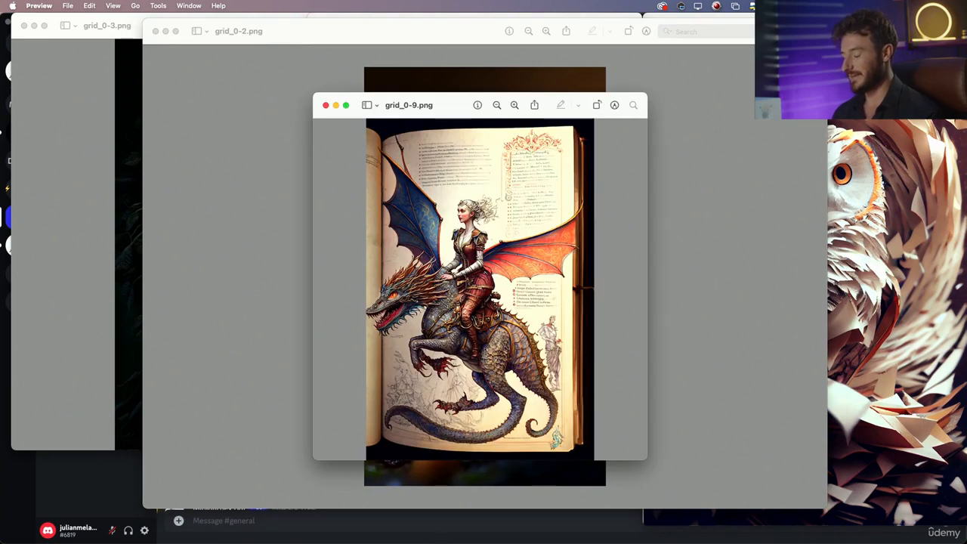
key("super+Tab")
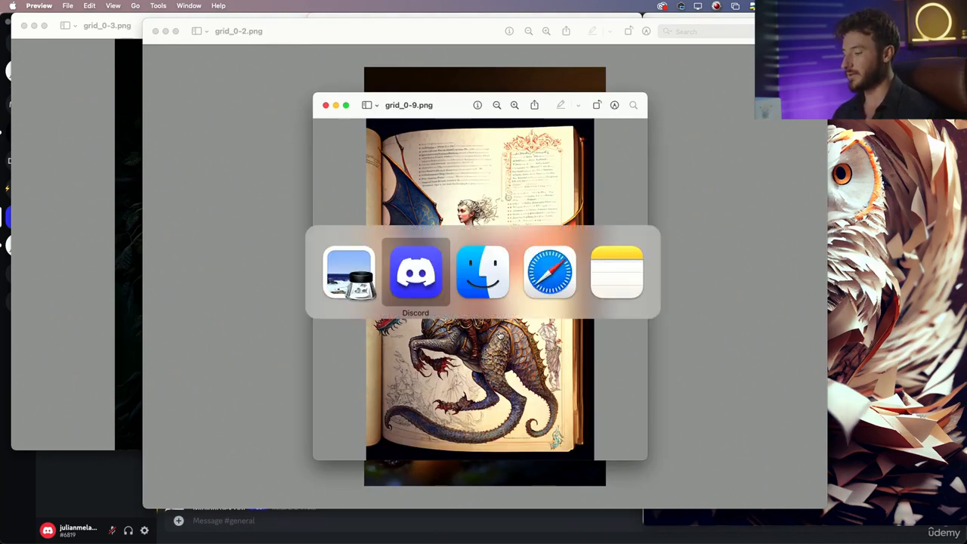
left_click(395, 302)
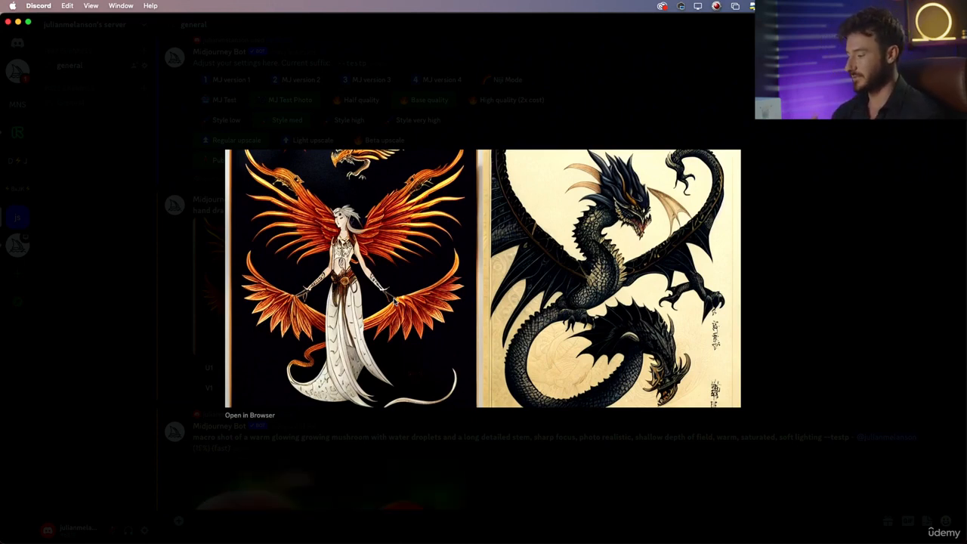
key("Escape")
Reroll the dragon rider prompt for a new set of images, and view the existing result enlarged once more.
scroll(378, 313, "down", 2)
scroll(378, 313, "up", 1)
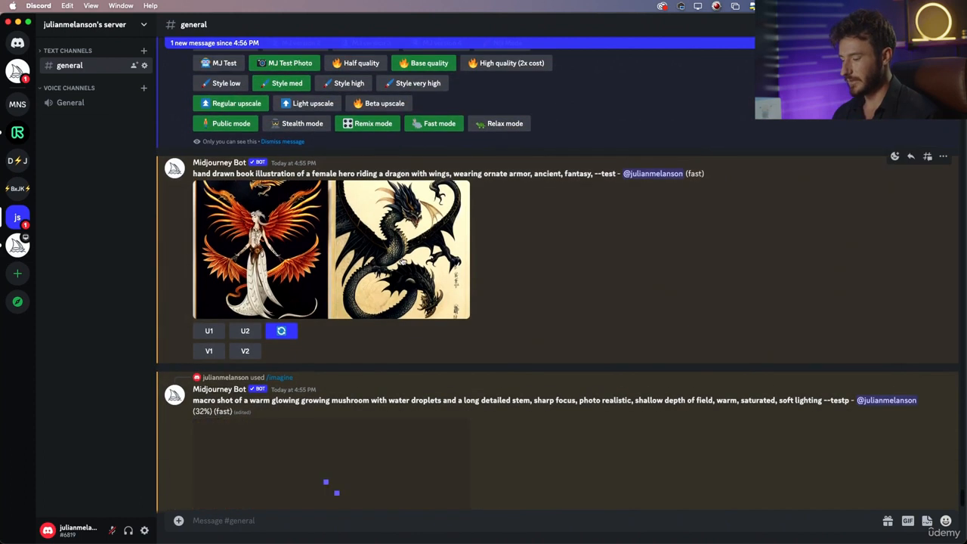
scroll(403, 261, "up", 1)
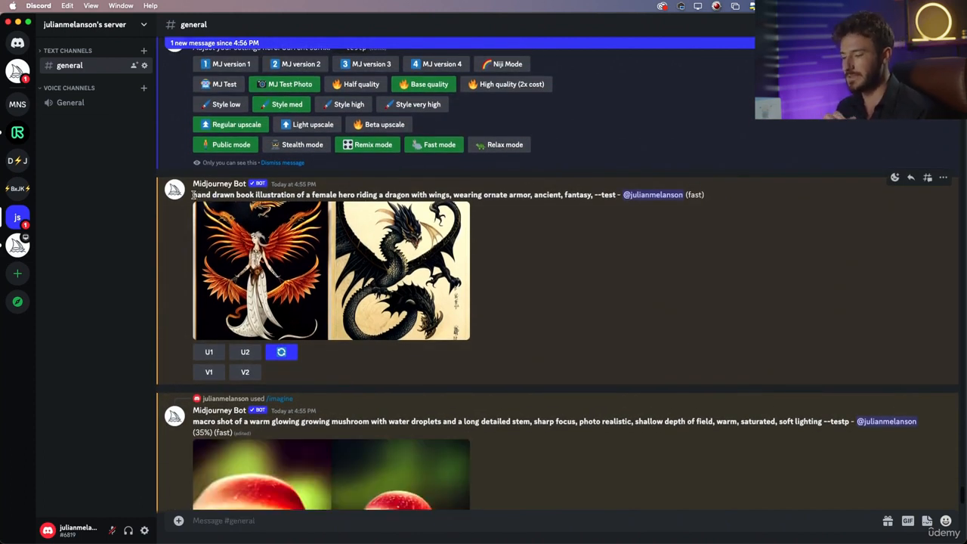
left_click(393, 274)
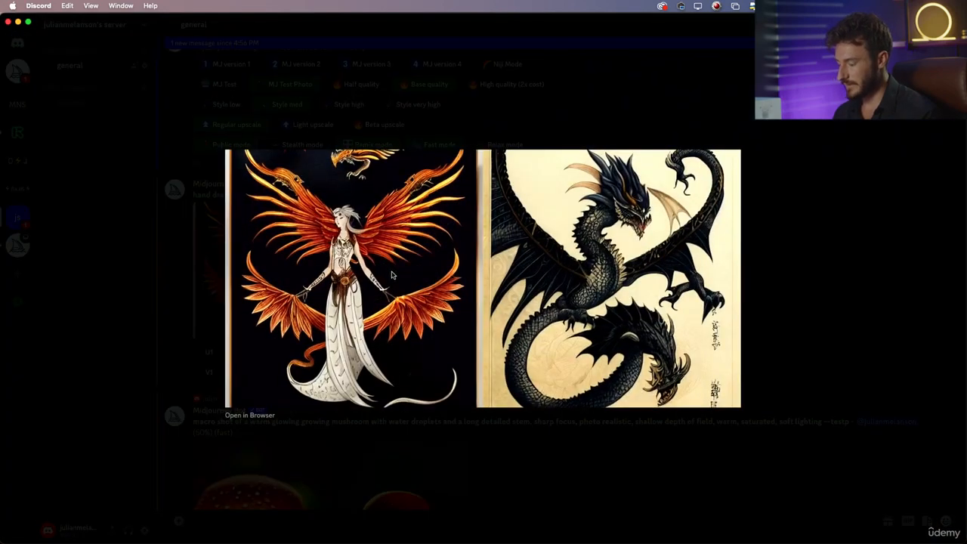
key("Escape")
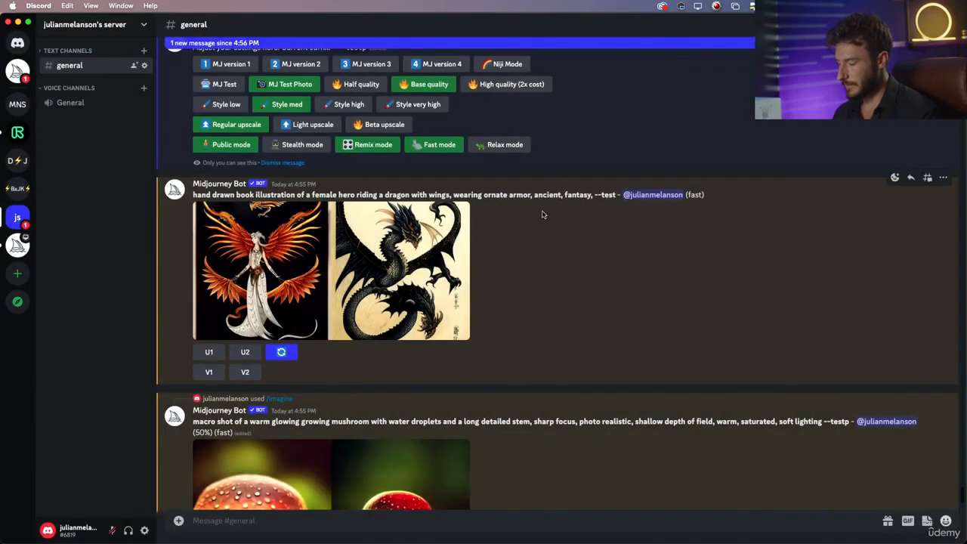
Copy the dragon rider prompt without --test, switch the existing Midjourney settings to MJ Test, and clear the unsent /settings command.
left_click_drag(193, 195, 593, 195)
key("super+c")
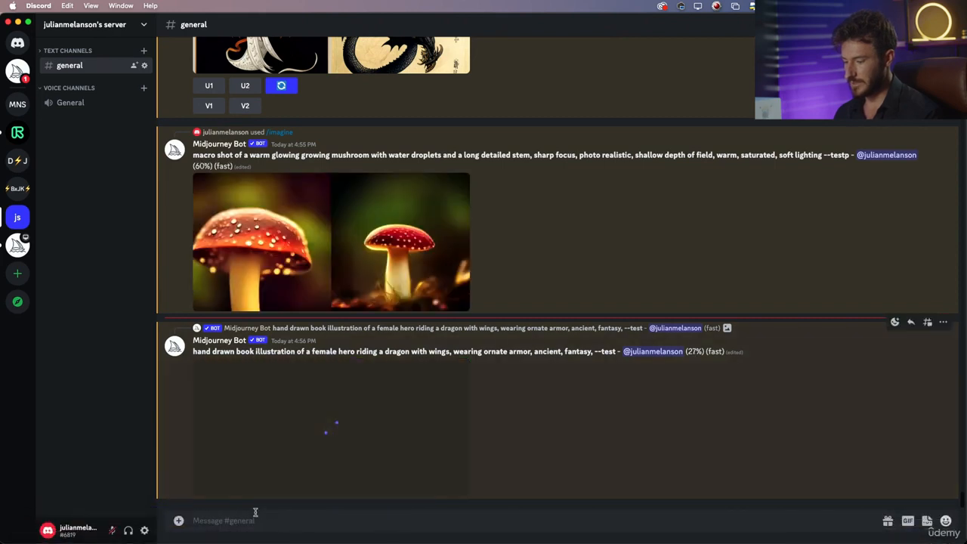
type("/set")
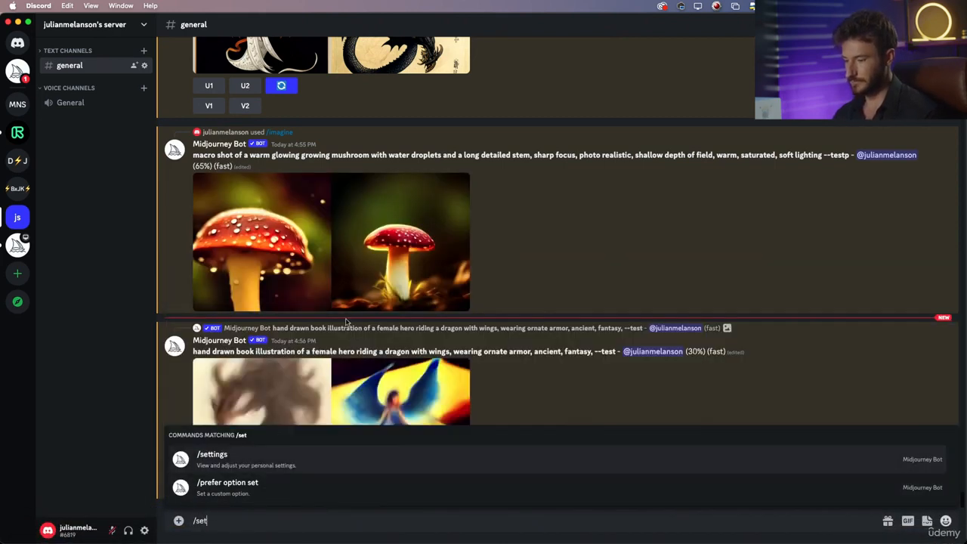
left_click(248, 463)
scroll(363, 317, "up", 5)
scroll(363, 317, "down", 2)
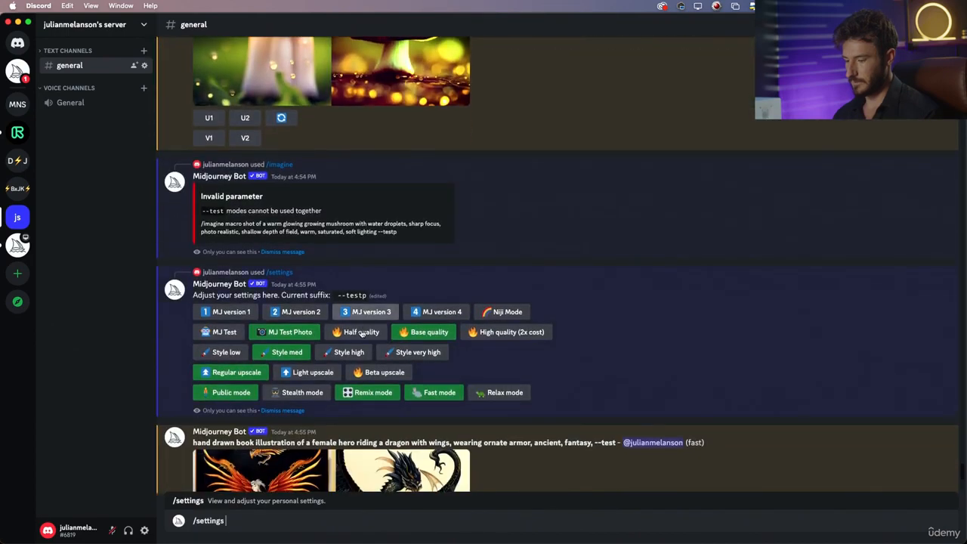
scroll(299, 316, "down", 7)
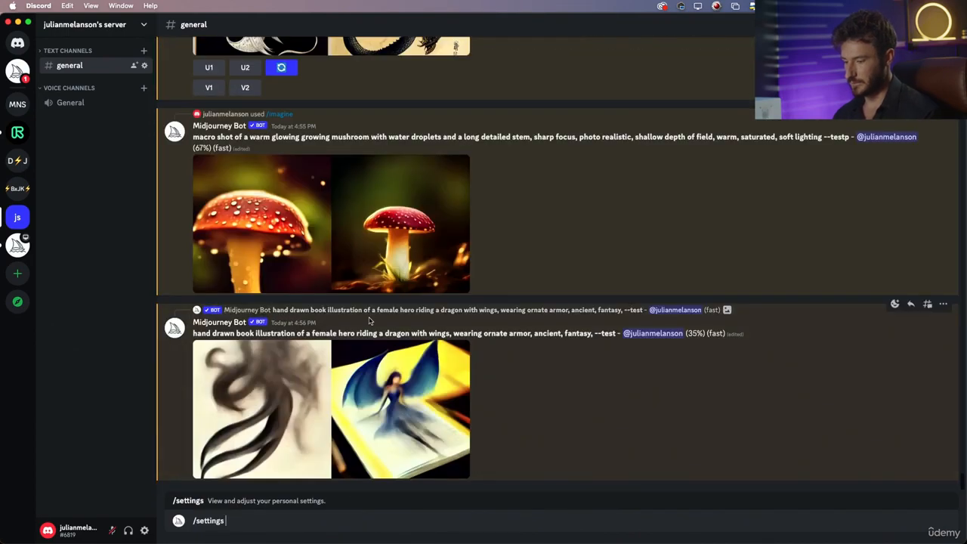
scroll(368, 320, "up", 5)
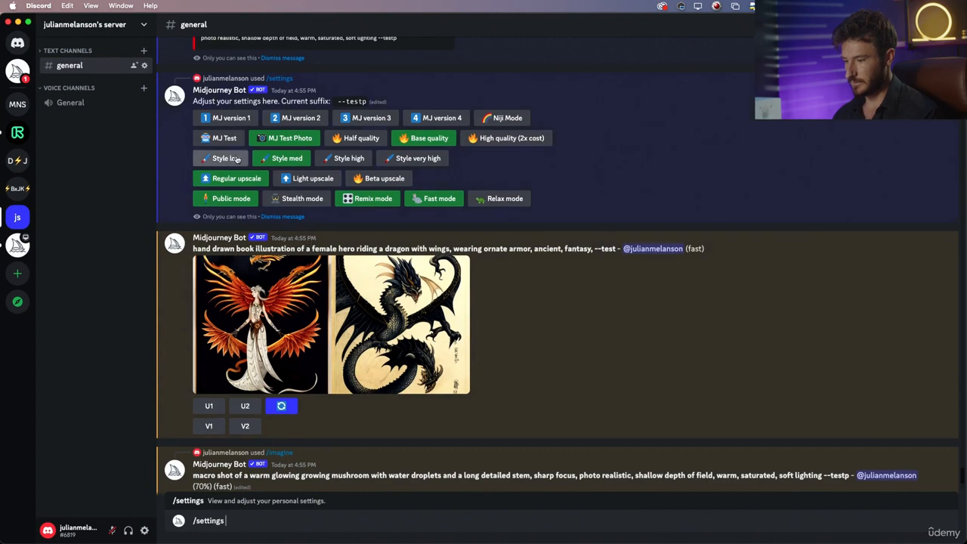
scroll(318, 300, "down", 5)
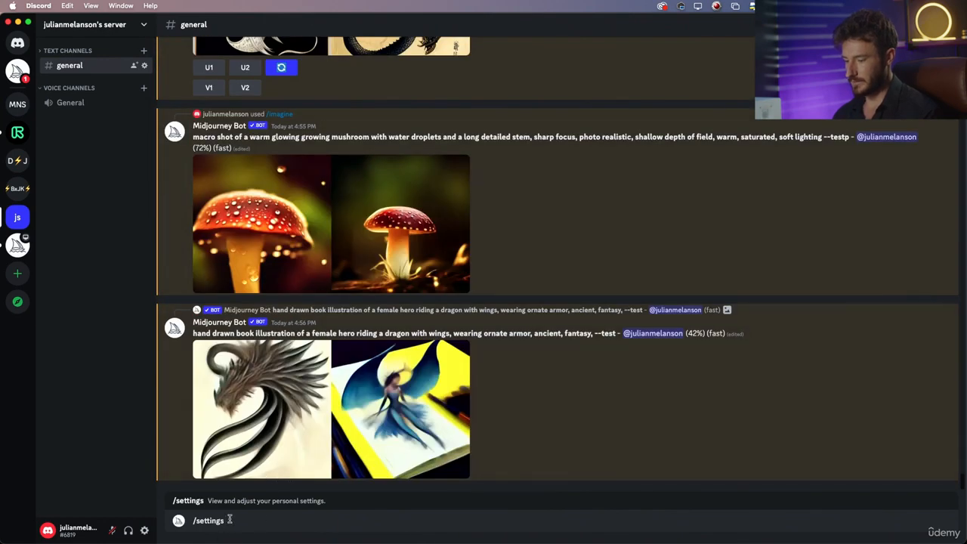
key("super+a")
key("BackSpace")
Paste the dragon rider prompt into a new /imagine command, add ", close up, inside of a book" after "fantasy", and submit it.
type("/im")
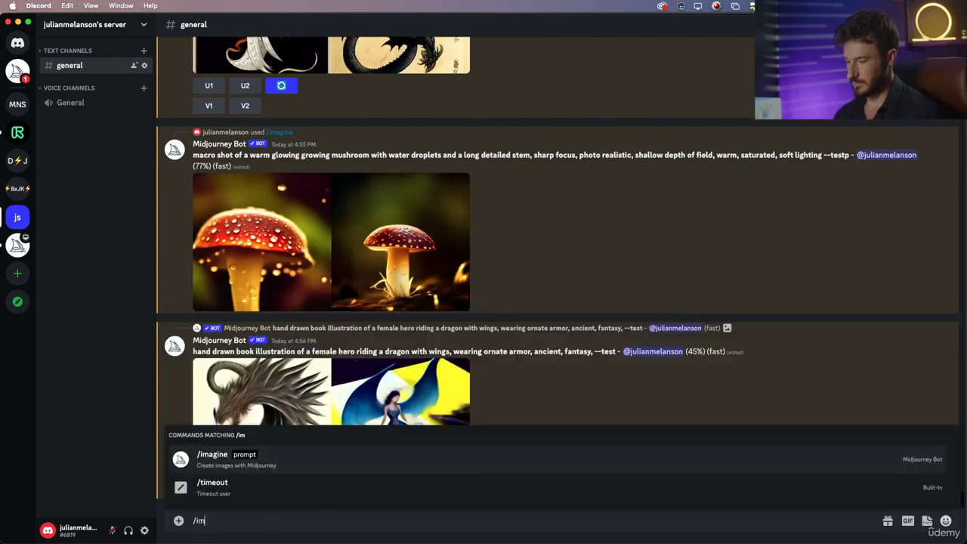
left_click(284, 469)
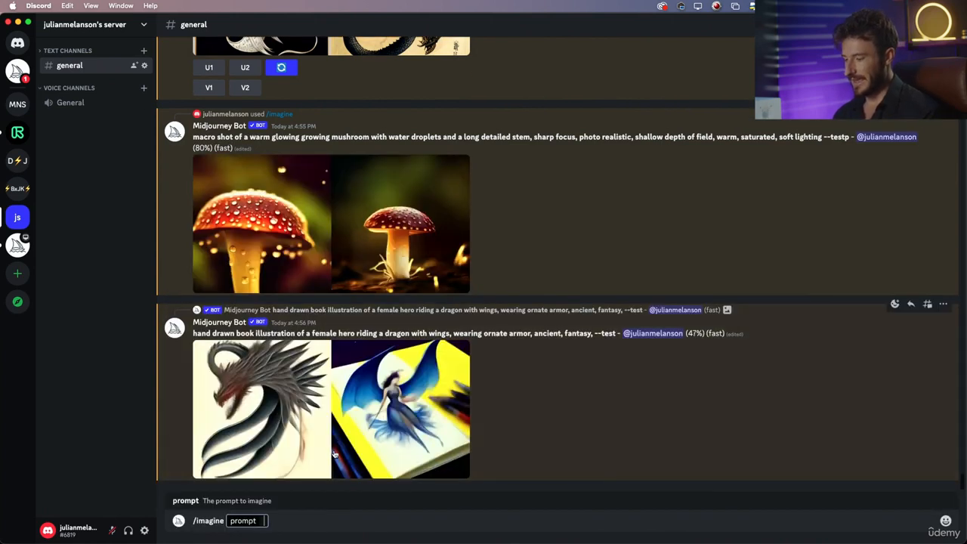
key("super+v")
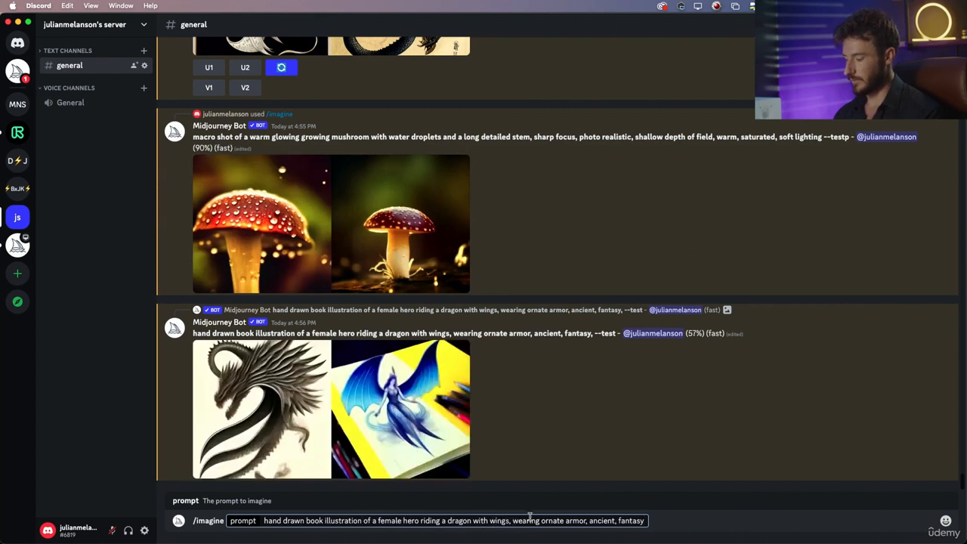
type(",")
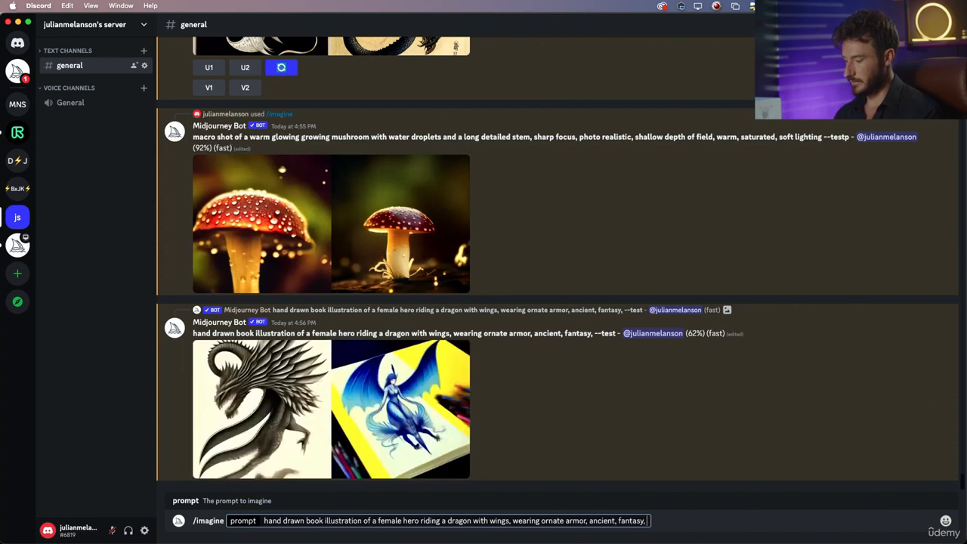
type(" close up")
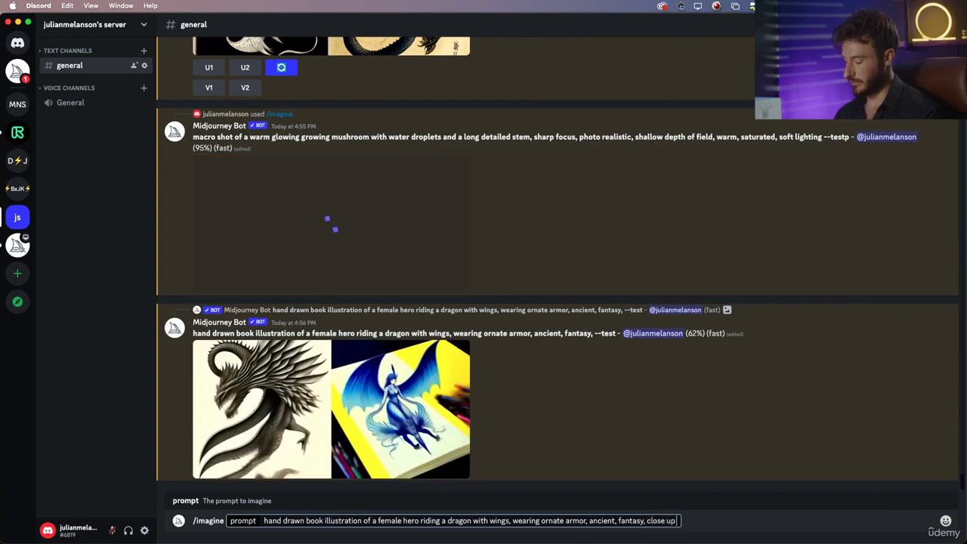
type(", insid")
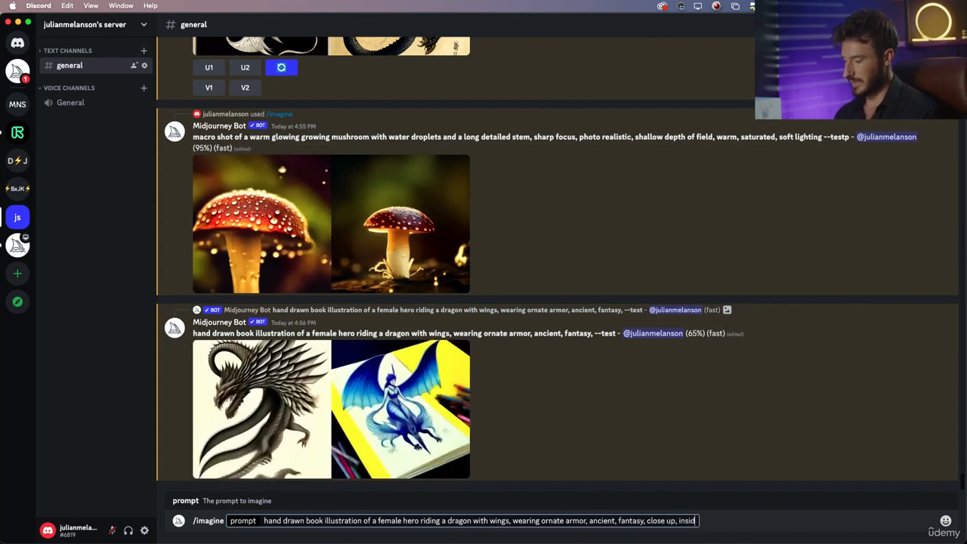
type("e of a book")
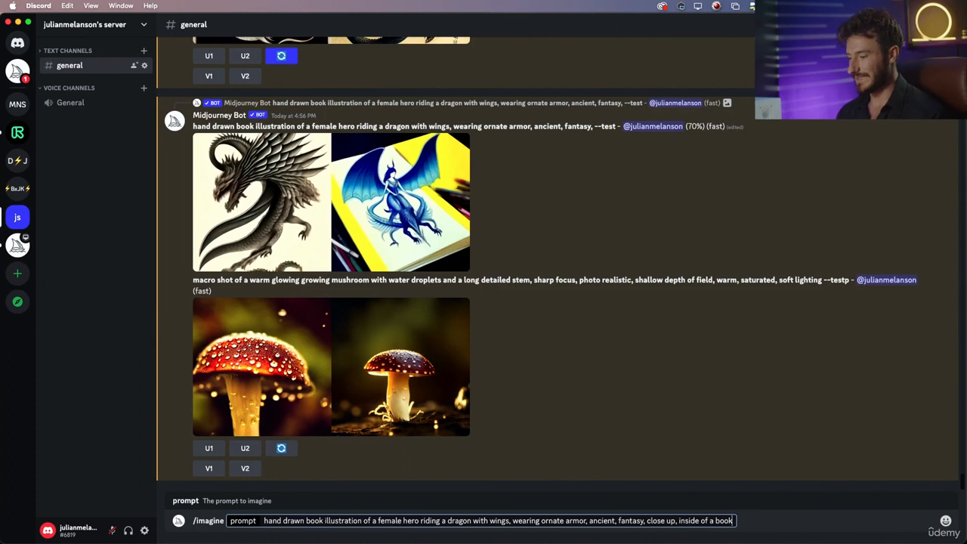
key("Return")
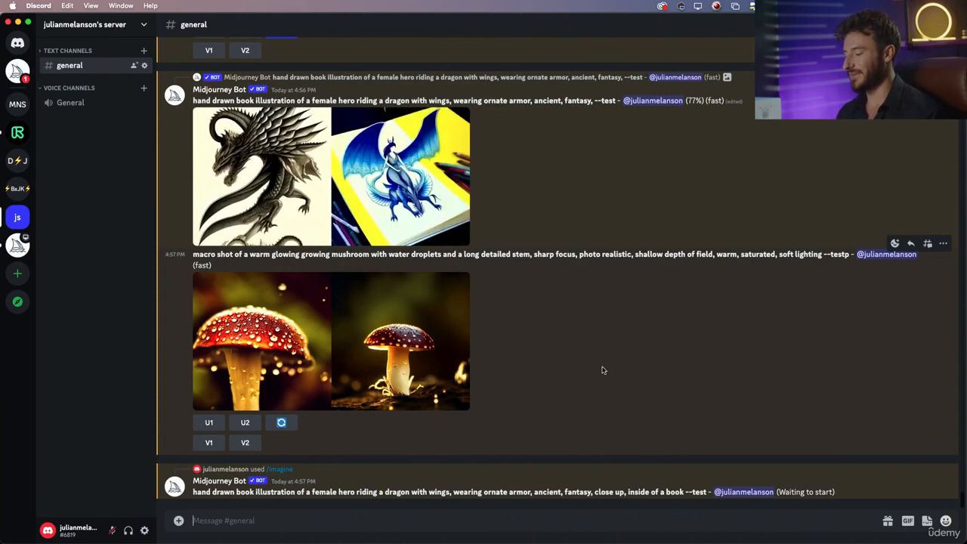
Review the recent dragon rider and mushroom generations in the channel.
scroll(506, 333, "up", 10)
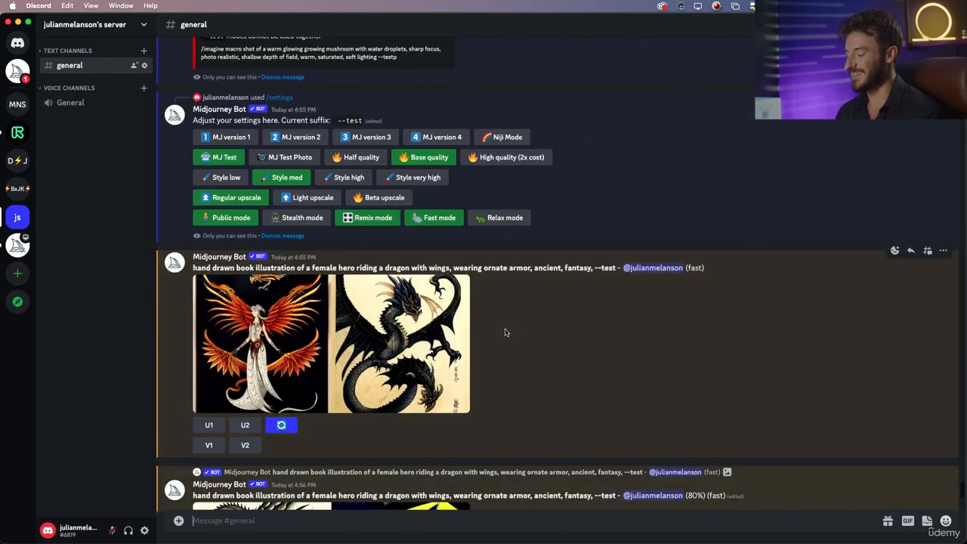
scroll(506, 332, "up", 1)
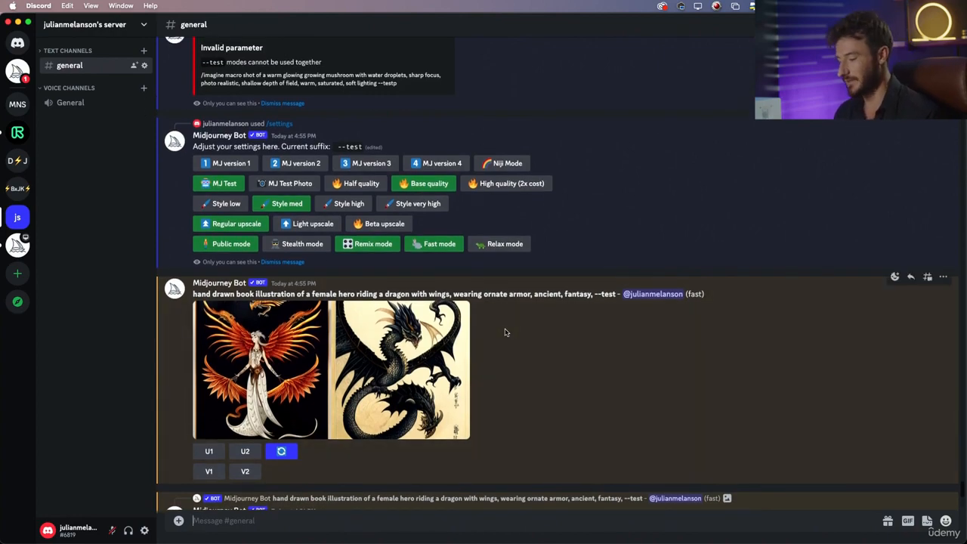
scroll(506, 332, "down", 7)
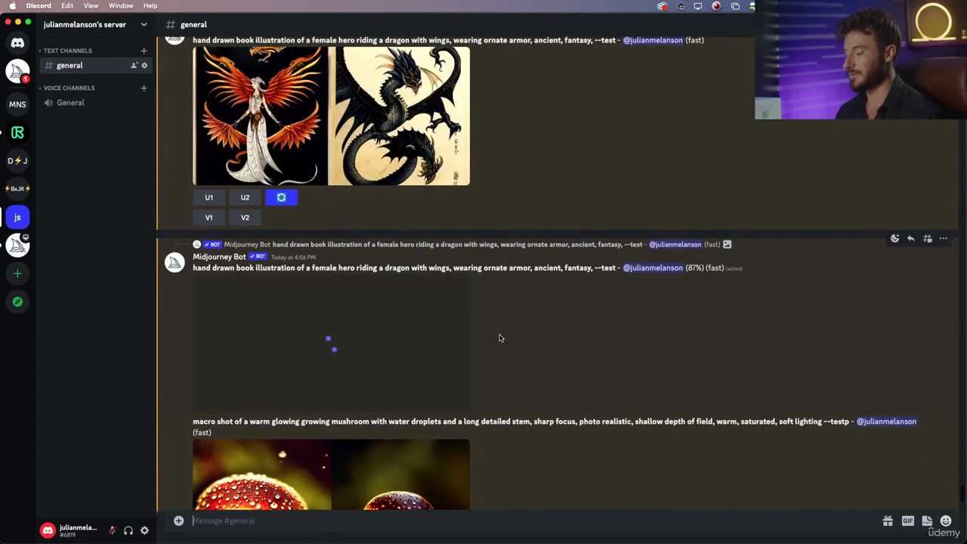
scroll(499, 338, "down", 8)
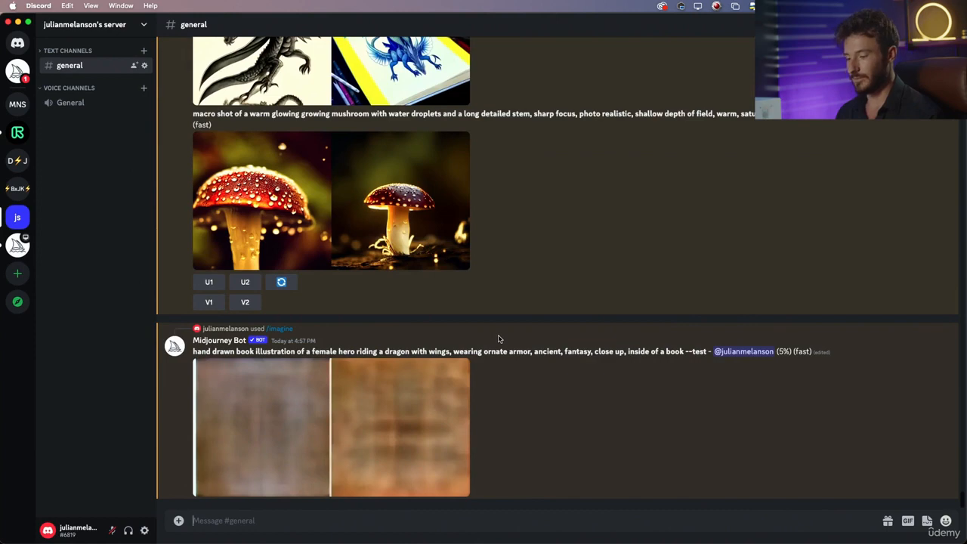
scroll(502, 366, "up", 2)
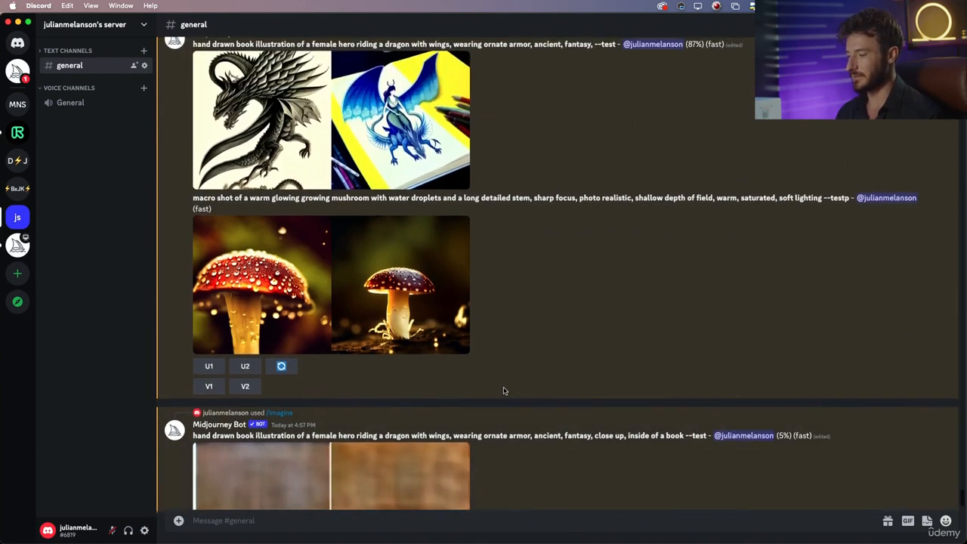
scroll(504, 391, "up", 5)
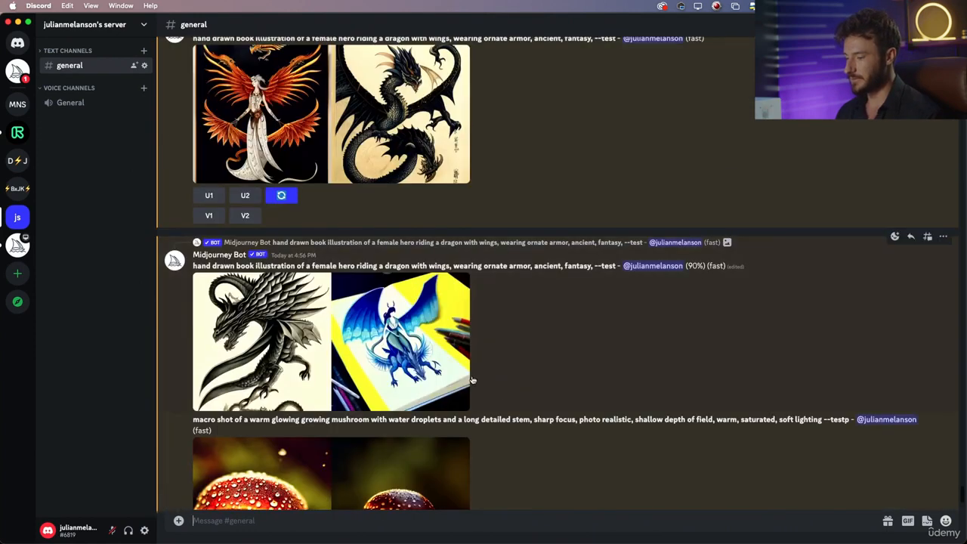
Switch to Preview, move the grid_0-9.png and grid_0-2.png windows aside, and bring grid_0-7.png to the front.
key("super+Tab")
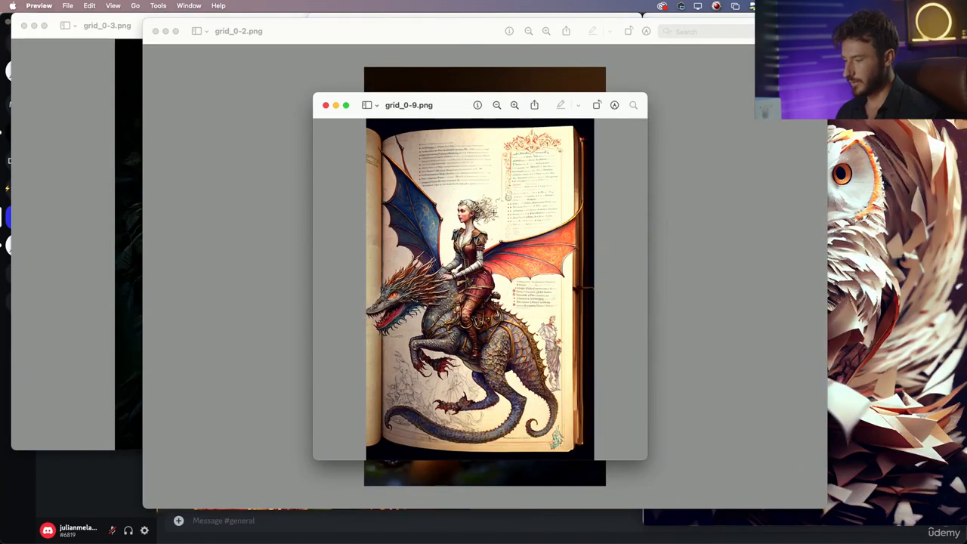
left_click_drag(453, 105, 125, 190)
left_click_drag(324, 35, 406, 199)
left_click(498, 196)
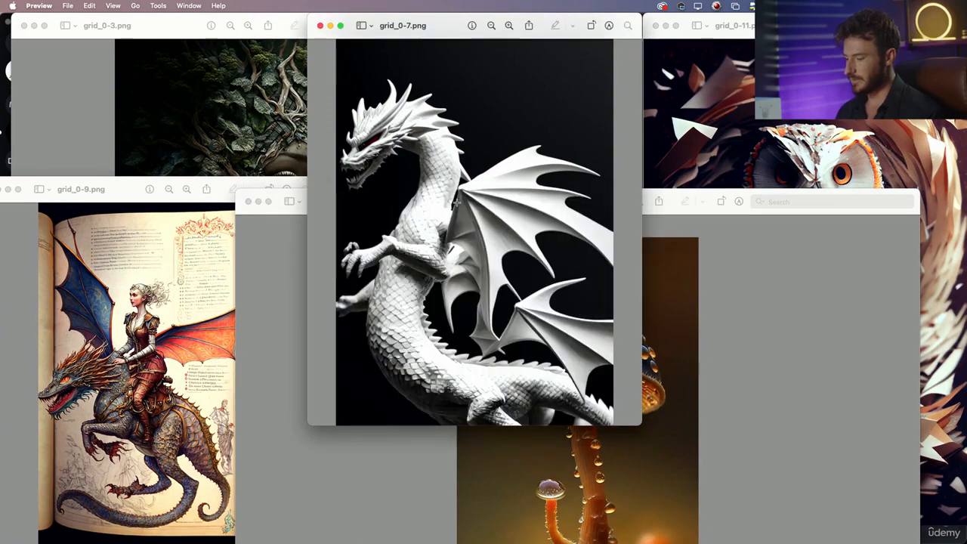
Find and enlarge the porcelain dragon result in Discord and compare it with reference grid_0-7.png in Preview.
key("super+Tab")
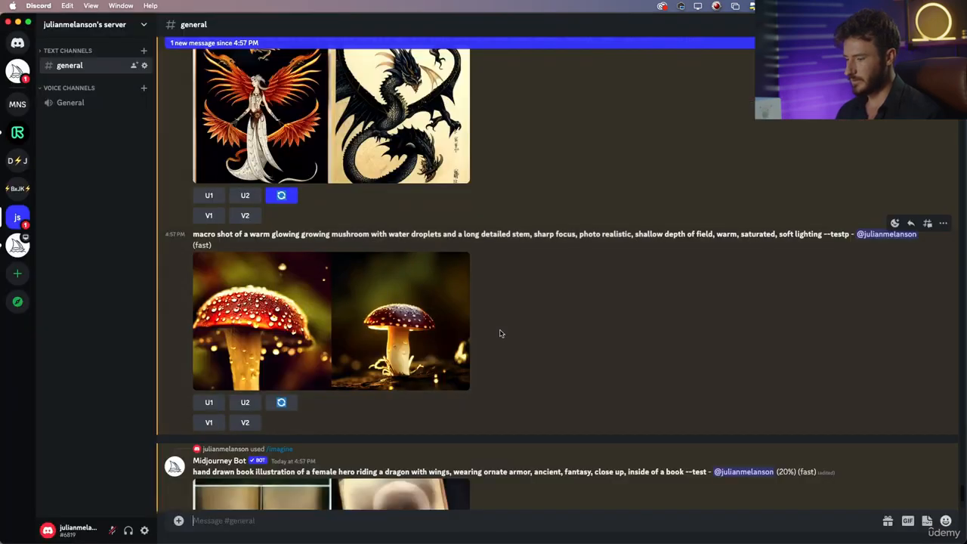
scroll(499, 333, "down", 3)
scroll(500, 333, "up", 15)
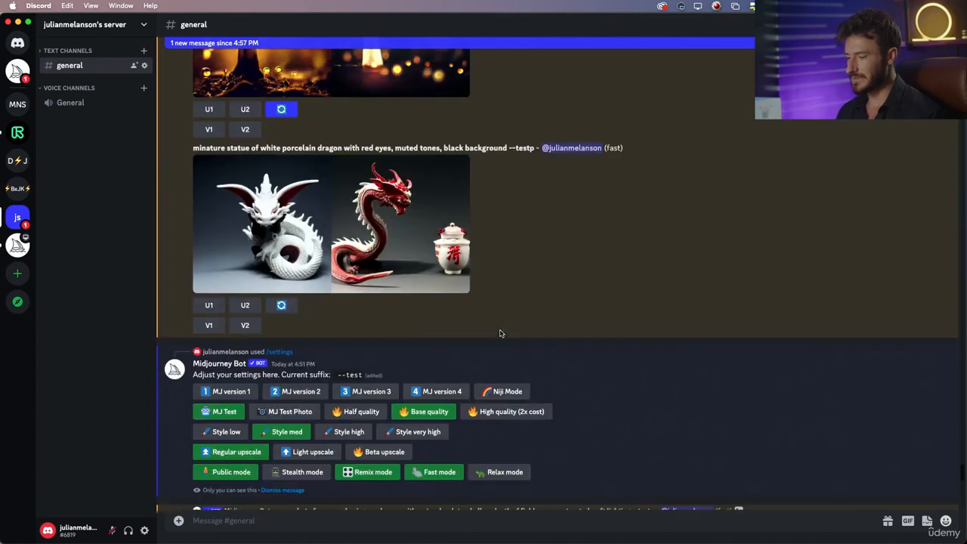
left_click(322, 240)
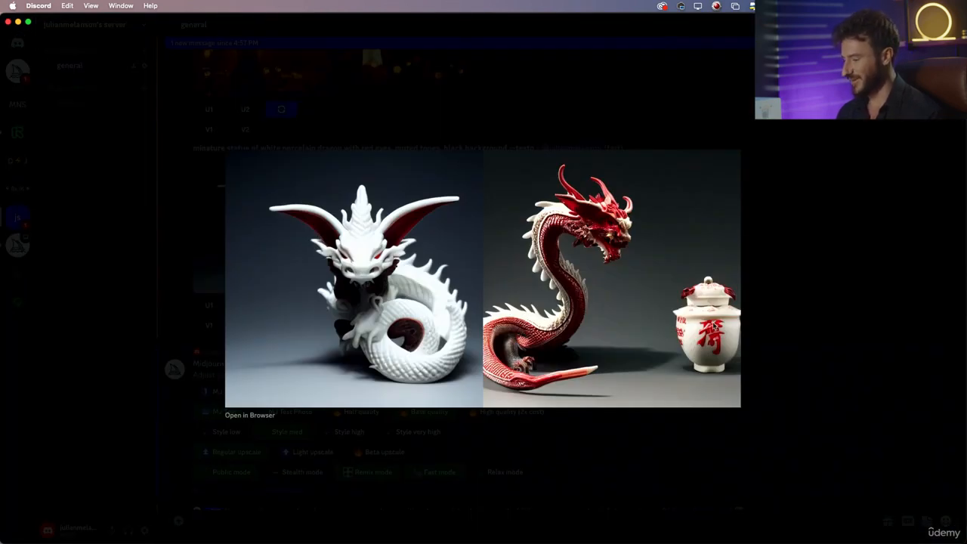
key("super+Tab")
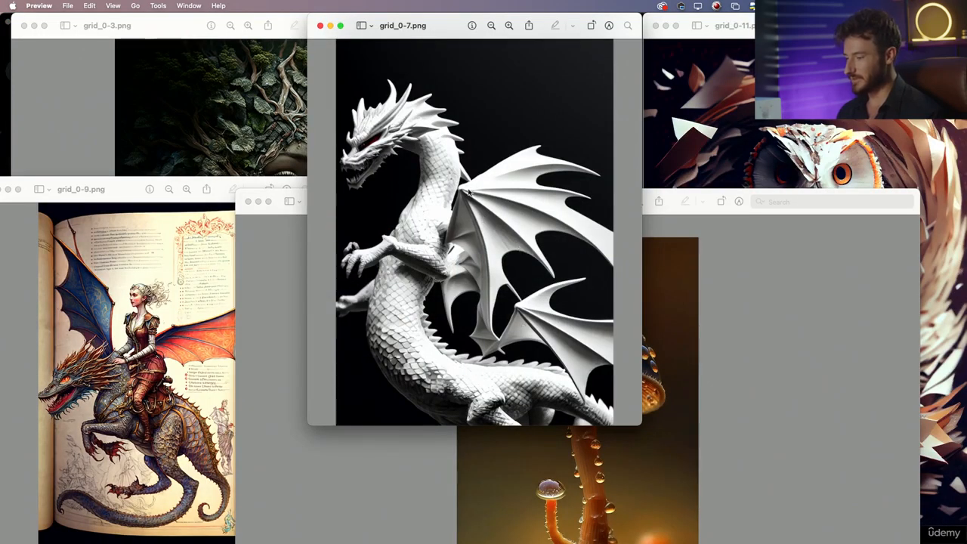
key("super+Tab")
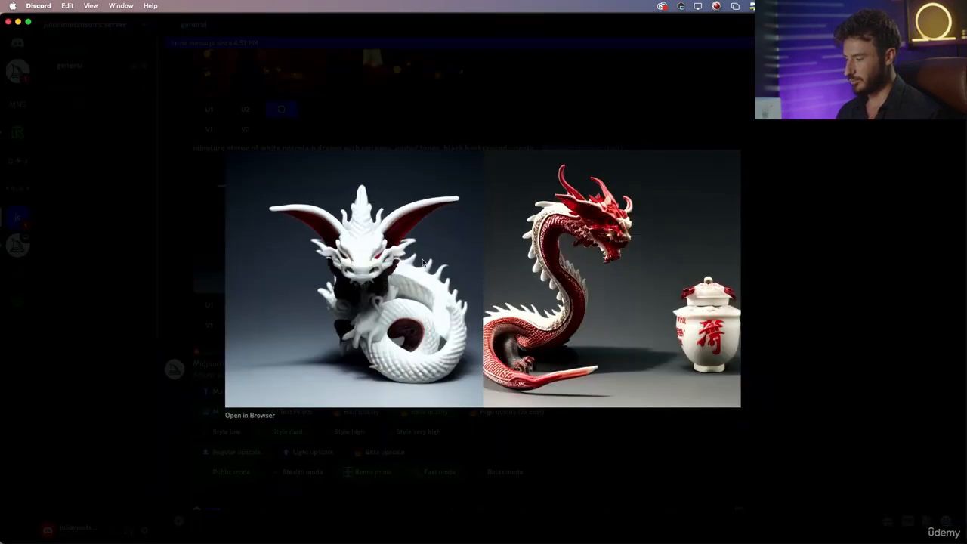
key("super+Tab")
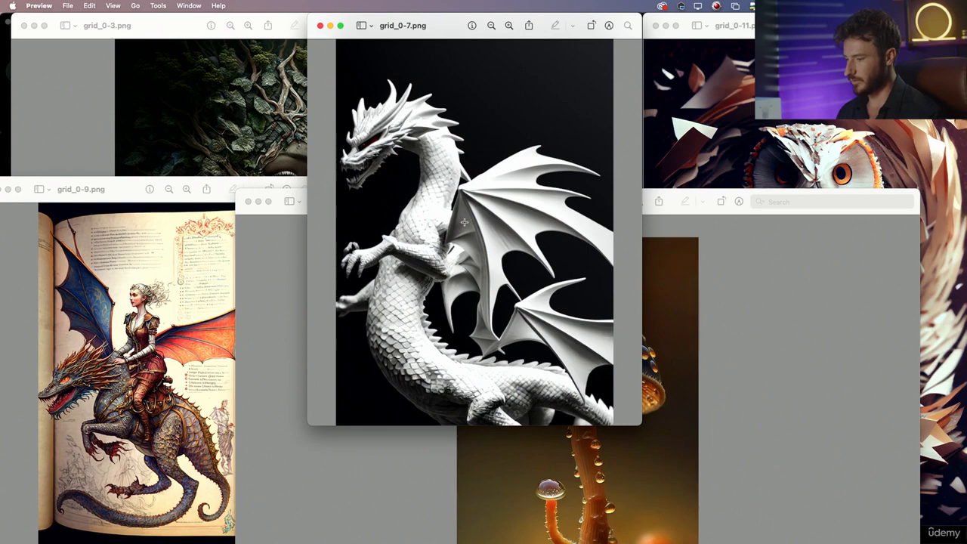
key("super+Tab")
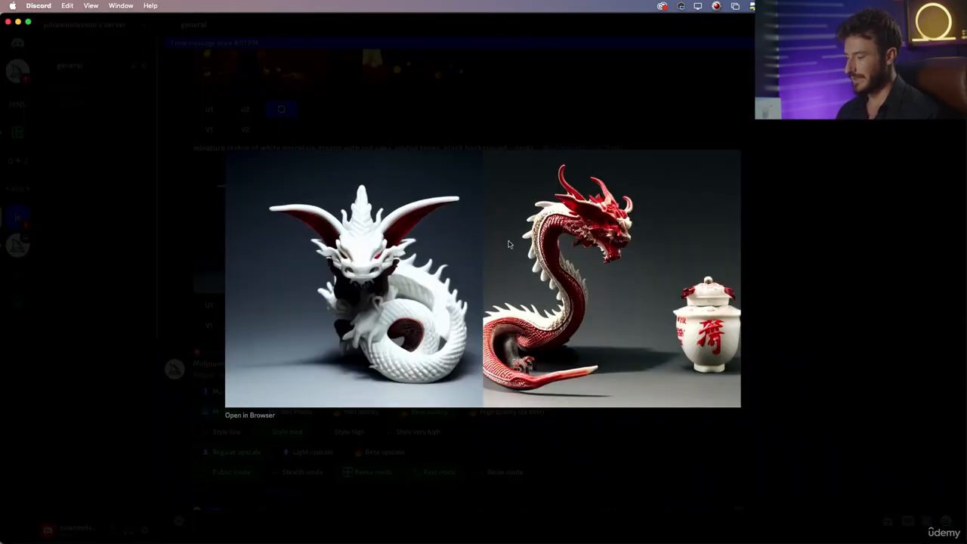
key("super+Tab")
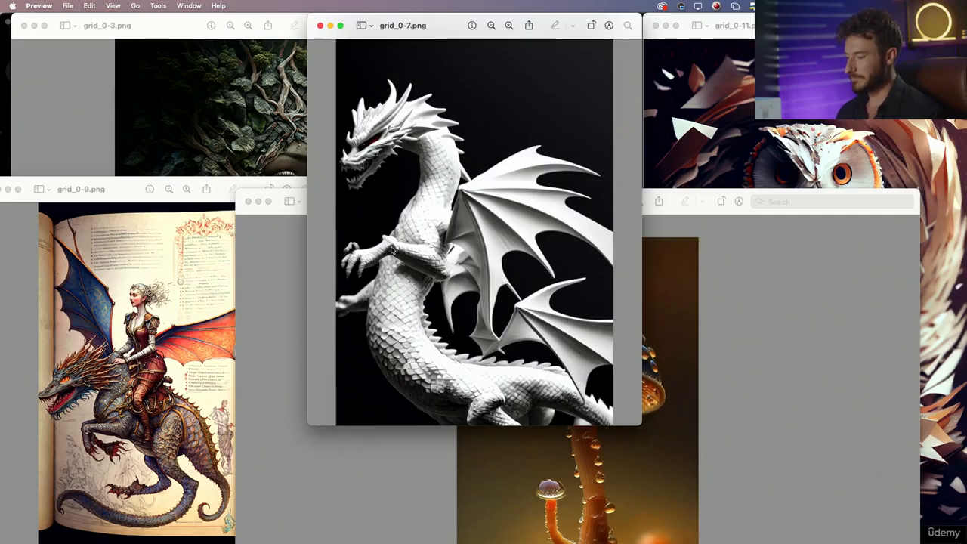
key("super+Tab")
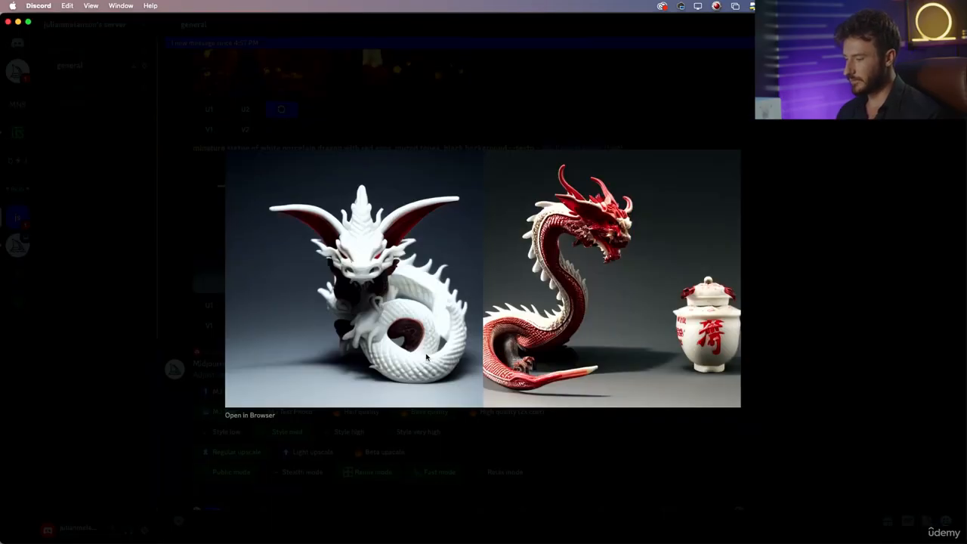
left_click(803, 223)
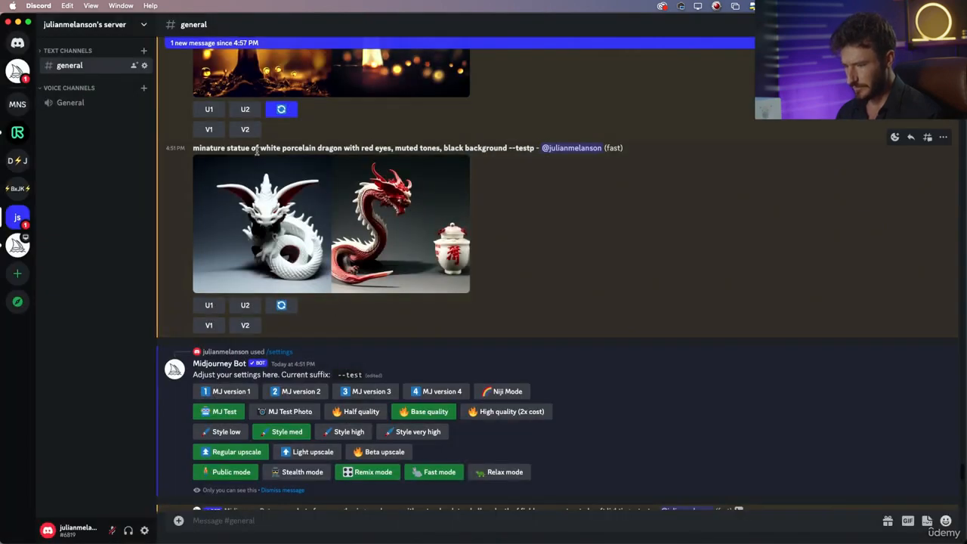
Copy the prompt "minature statue of white porcelain dragon with red eyes, muted tones, black background" without its suffix into a new /imagine command.
left_click_drag(192, 148, 508, 148)
left_click(277, 520)
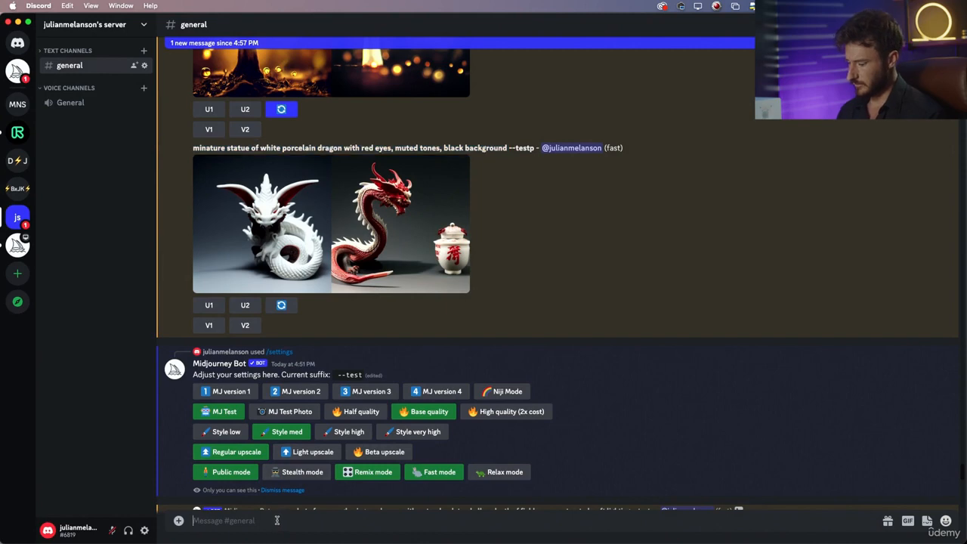
type("/im")
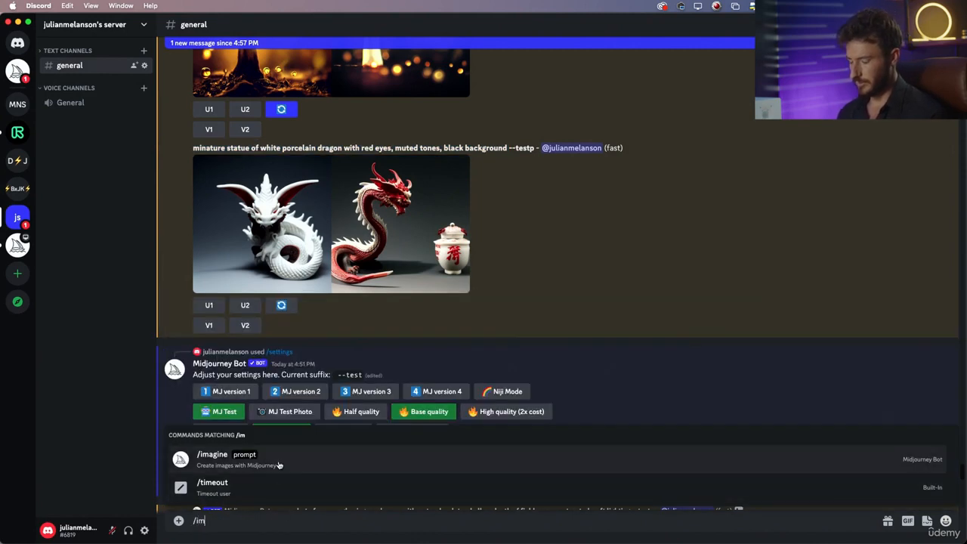
key("Tab")
type("minature statue of white porcelain dragon with red eyes, muted tones, black background")
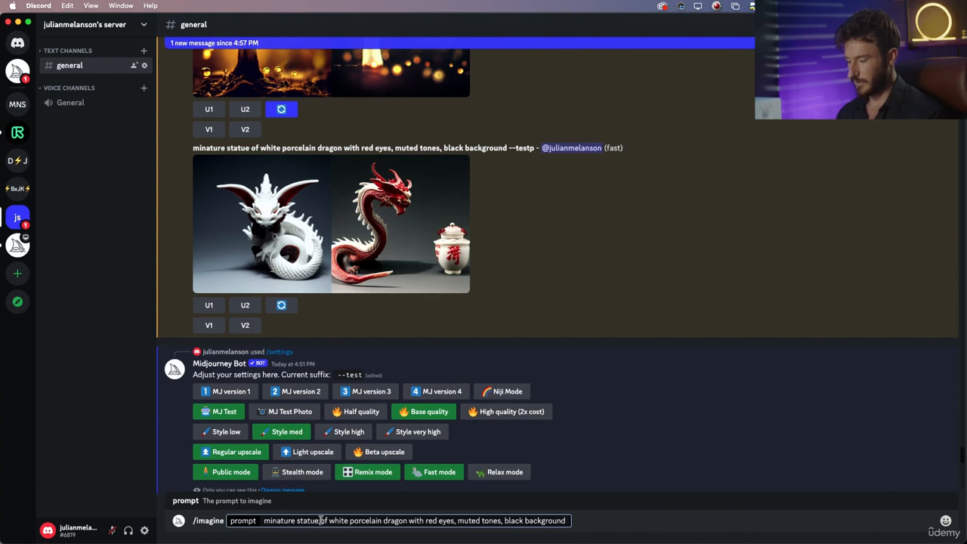
Insert "fully body" before "statue" and "a fierce" before "white porcelain dragon" in the prompt.
left_click(296, 521)
type("fully body")
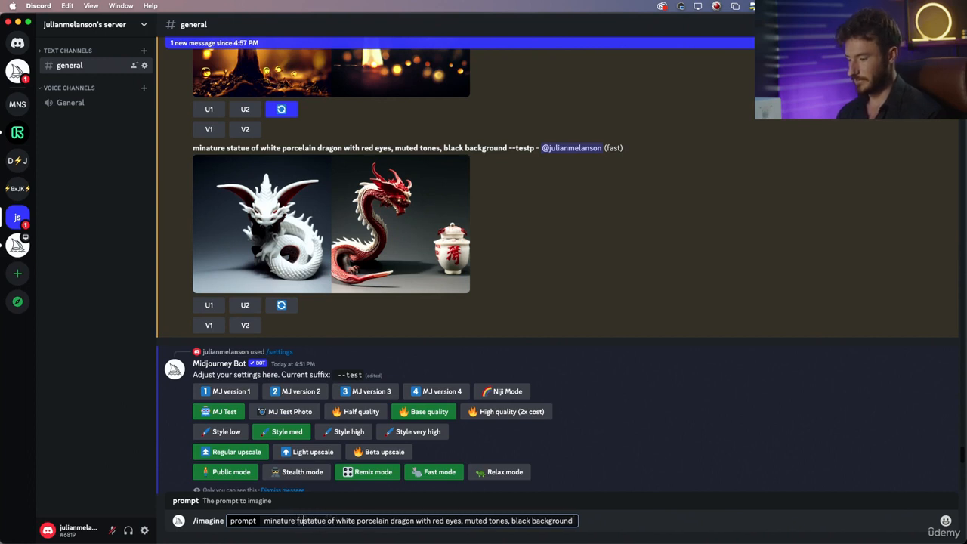
type(" st")
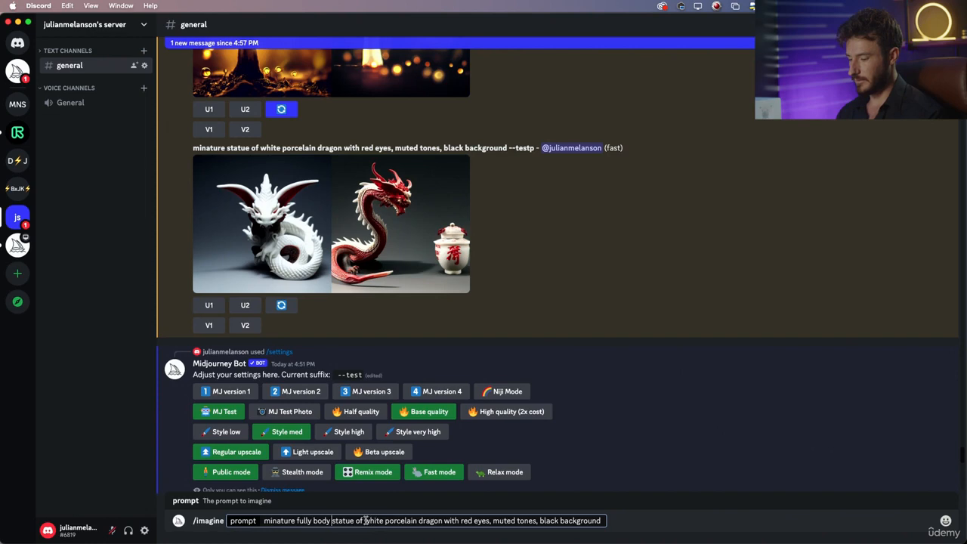
type("atue of a fierce")
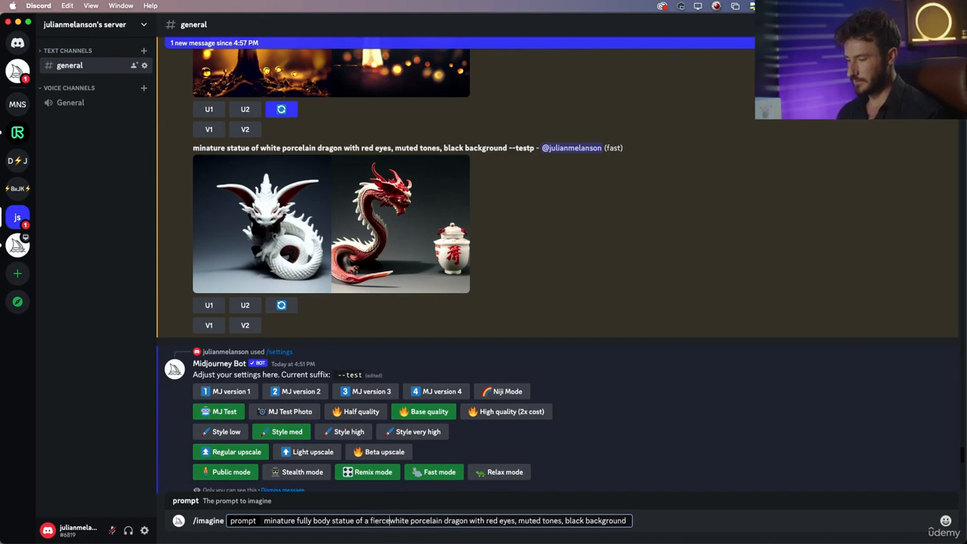
Check the enlarged porcelain dragon result, add "de saturated," before "black background" in the prompt, and submit it.
left_click(337, 252)
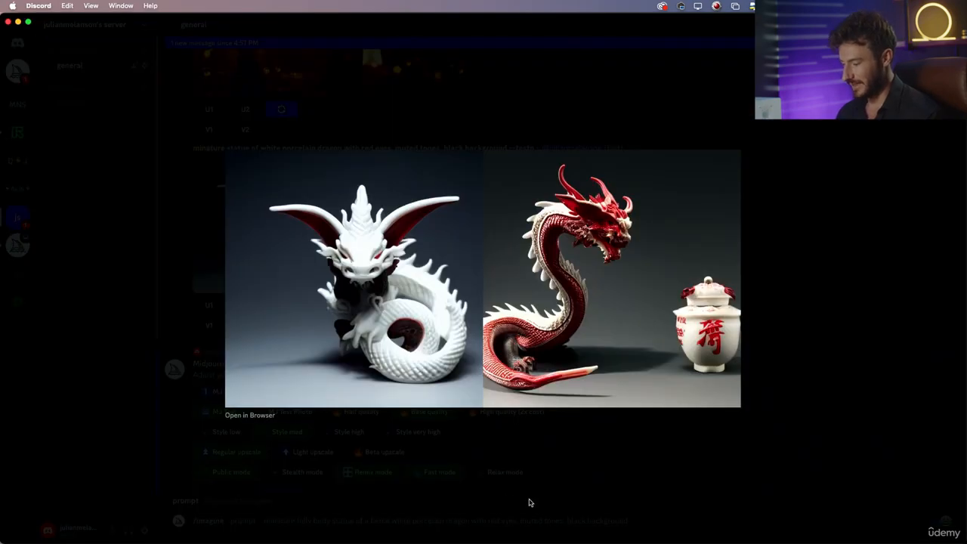
left_click(468, 522)
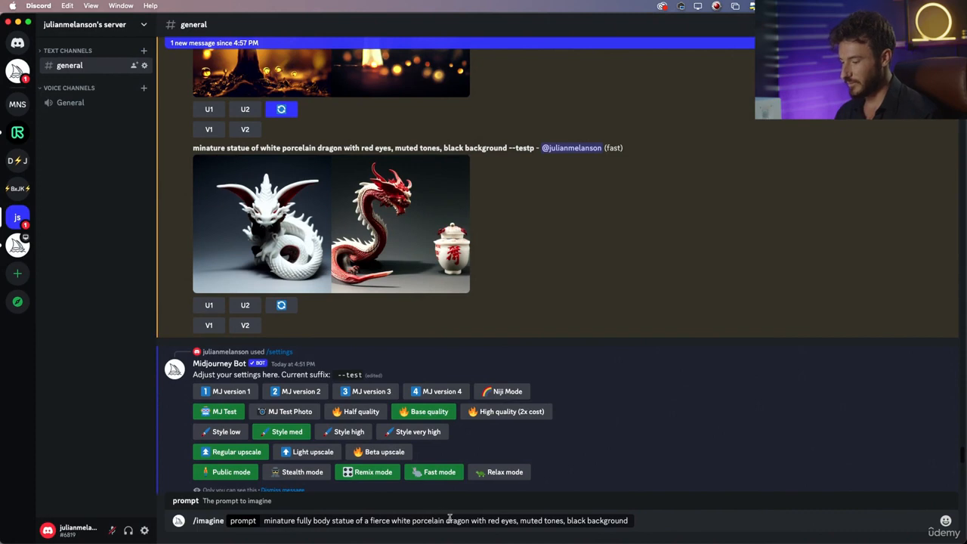
left_click(323, 230)
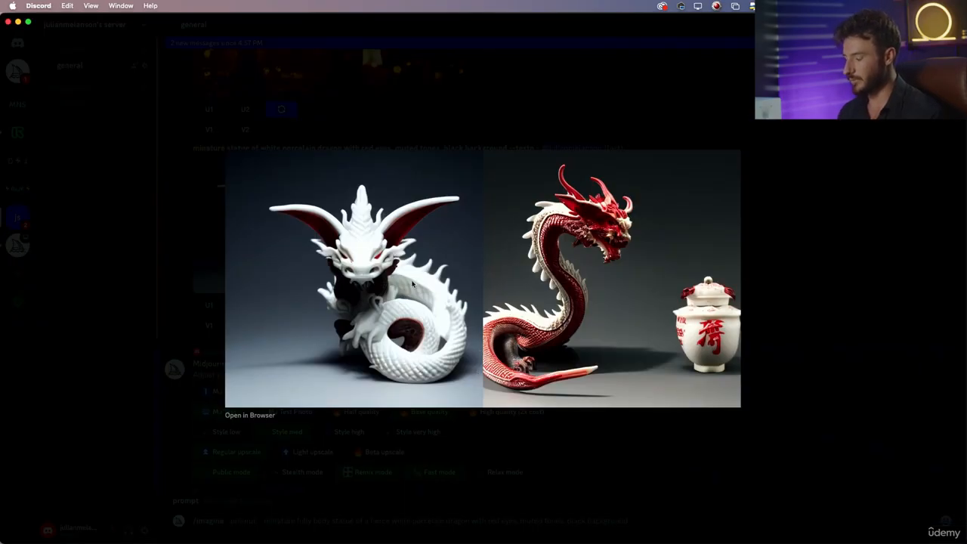
left_click(623, 497)
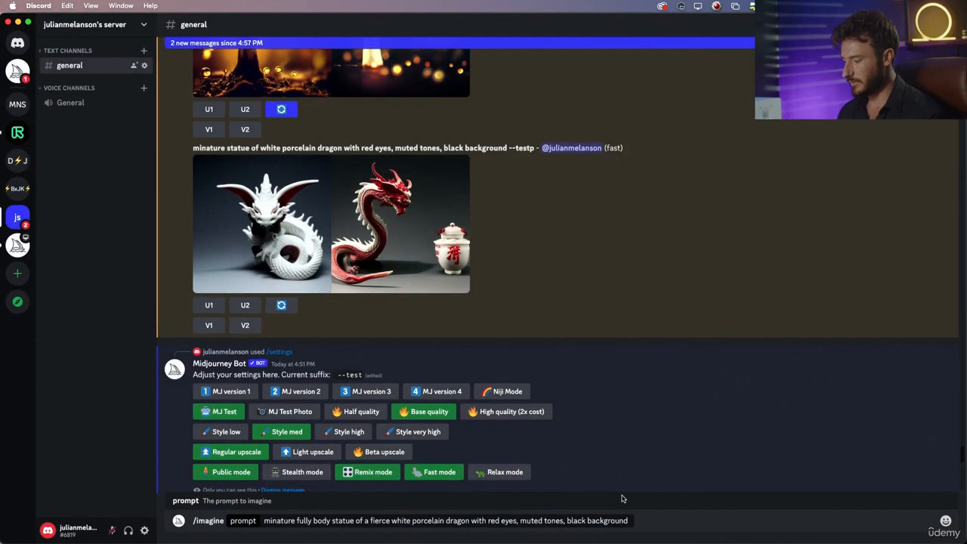
left_click(569, 521)
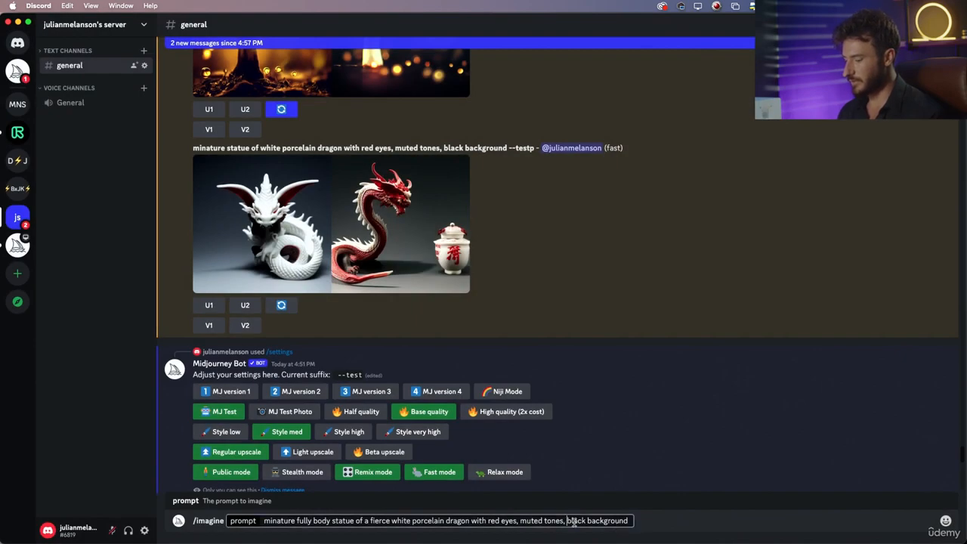
type("de satura")
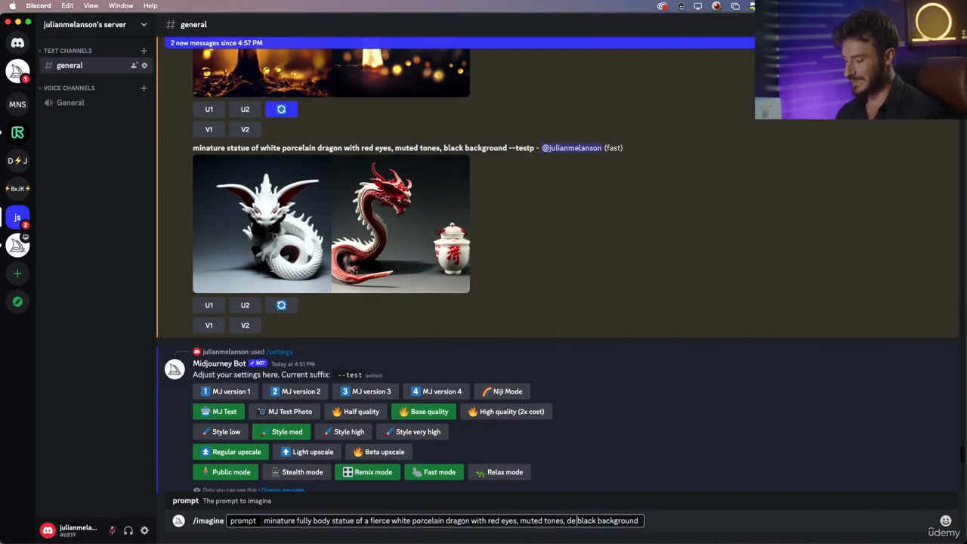
type("ted, black")
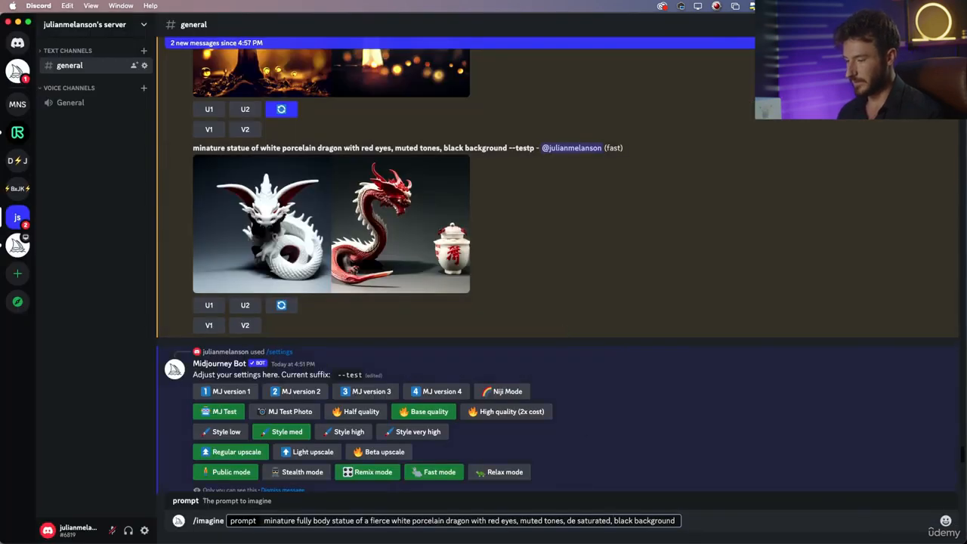
key("Return")
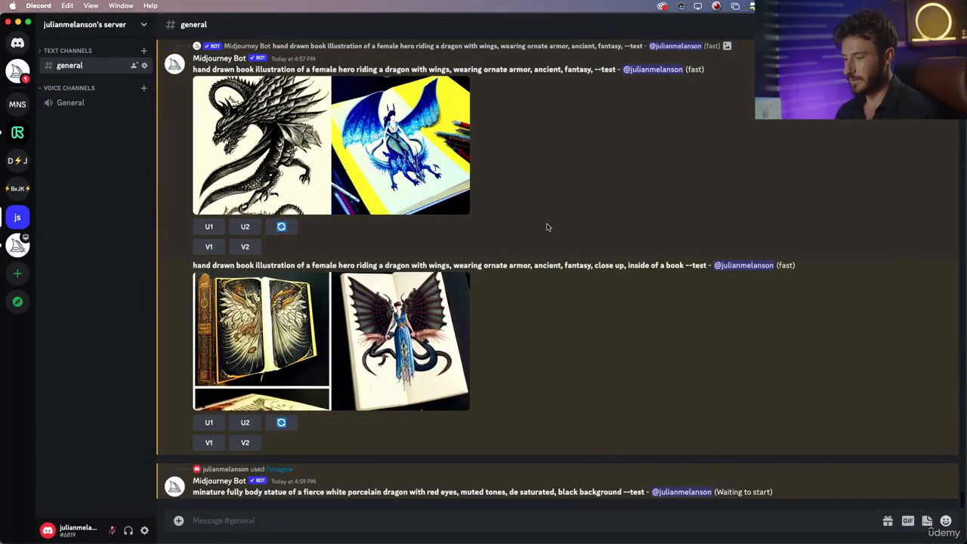
Enlarge and examine the "inside of a book" dragon rider result and the earlier dragon rider result above it.
scroll(549, 227, "up", 2)
scroll(548, 227, "down", 2)
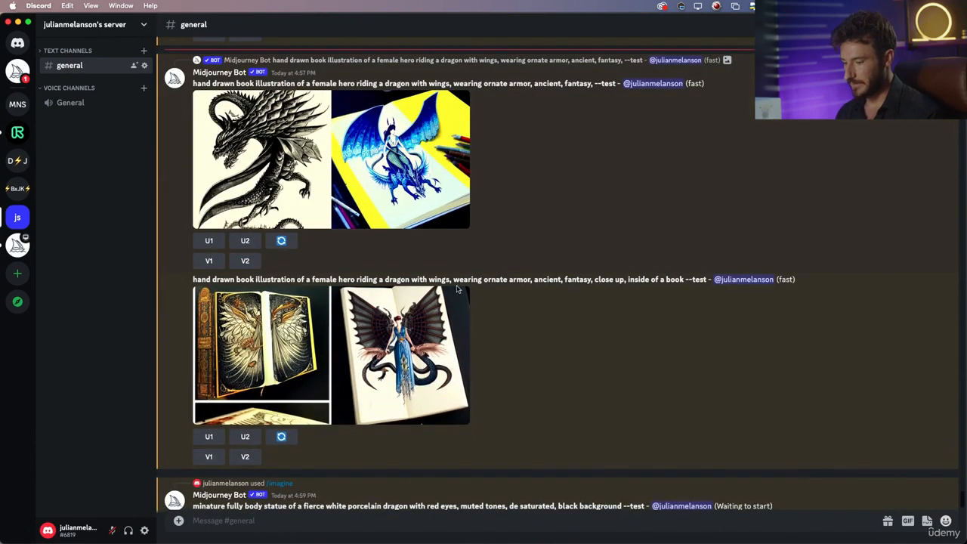
mouse_move(224, 280)
left_mouse_down()
mouse_move(314, 280)
mouse_move(189, 280)
left_mouse_up()
left_click(365, 338)
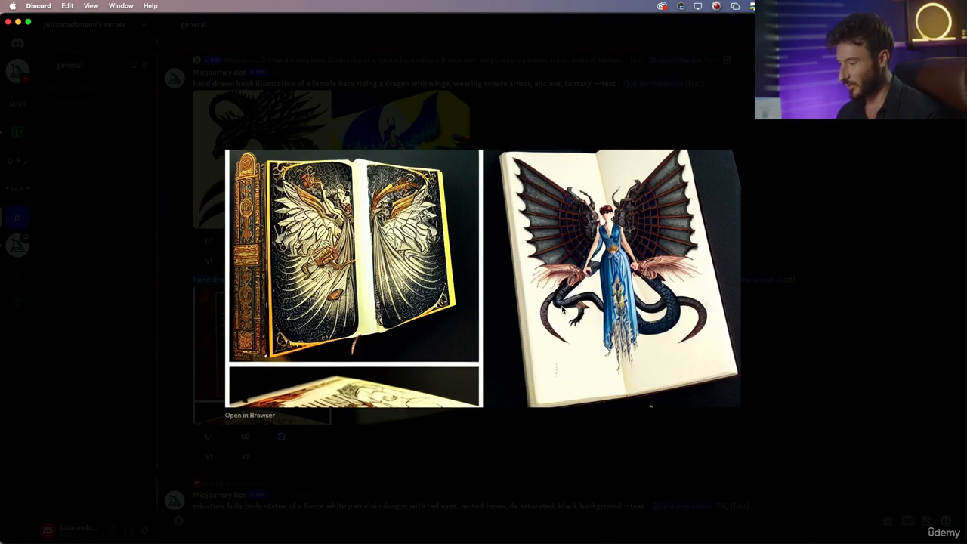
left_click(501, 350)
scroll(501, 350, "up", 2)
left_click(412, 244)
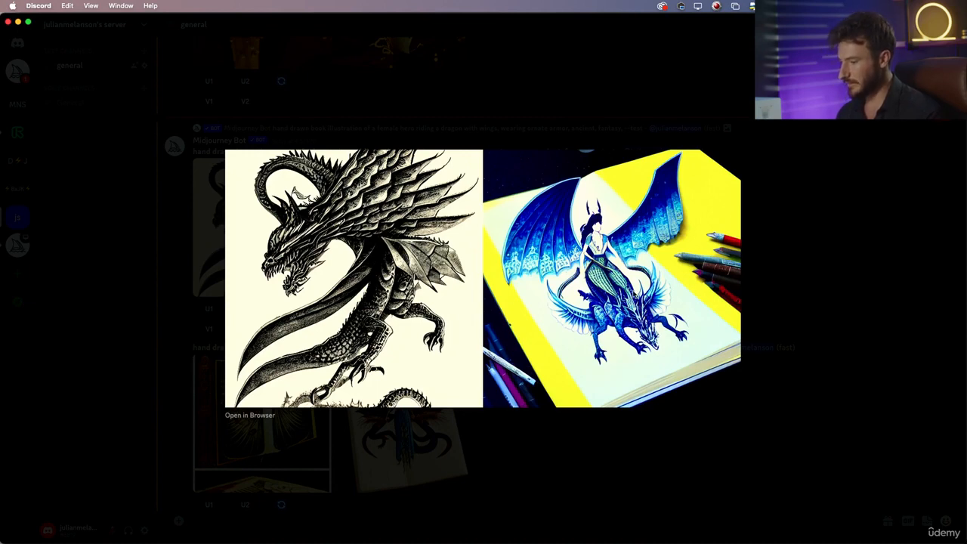
Switch between Discord and Preview to compare the earlier dragon rider result with its reference image, and close the enlarged result.
key("super+Tab")
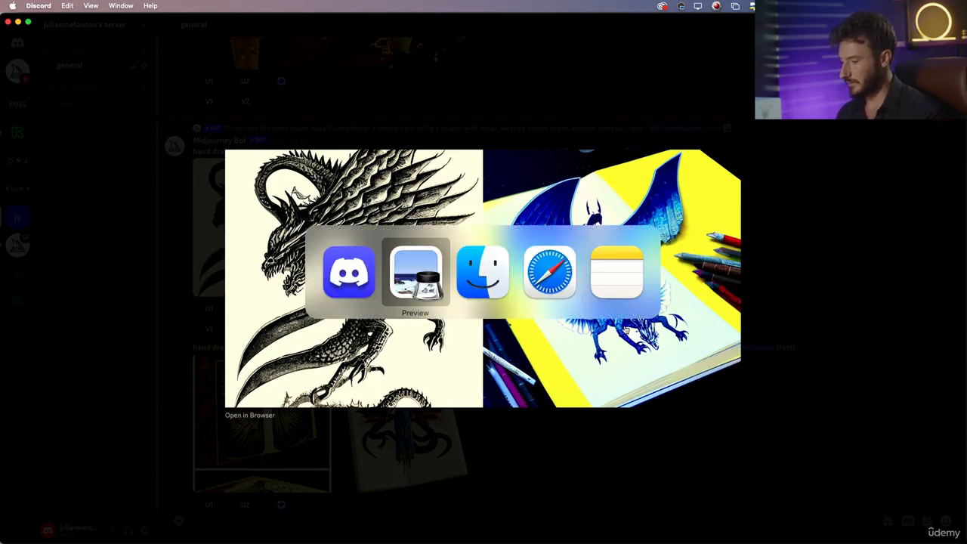
key("super+shift+Tab")
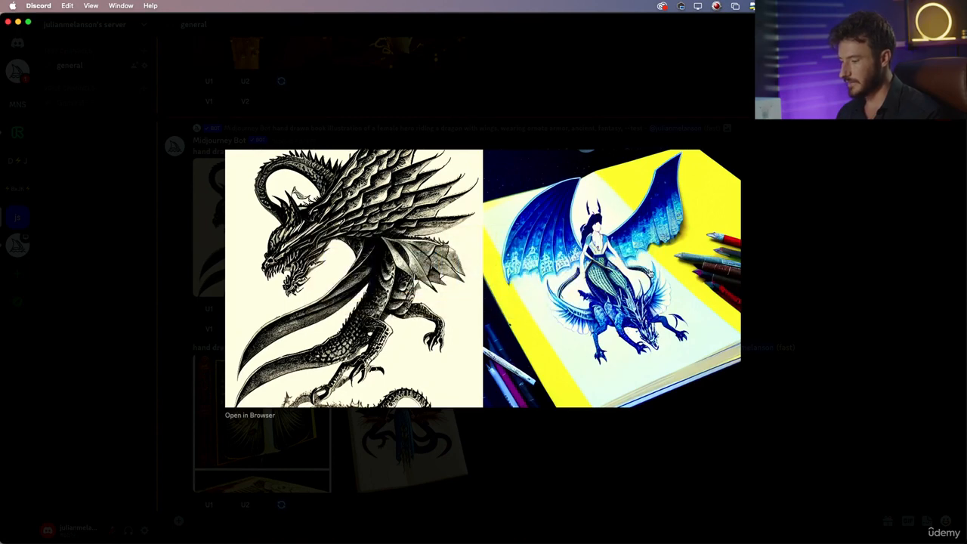
key("super+Tab")
left_click(276, 315)
left_click_drag(129, 191, 446, 116)
key("super+Tab")
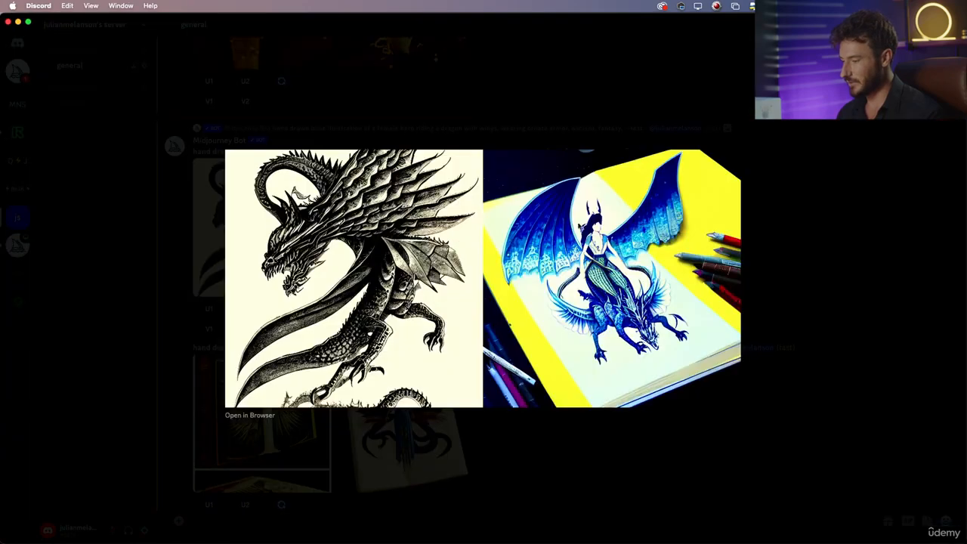
key("super+Tab")
key("super+Tab")
key("Escape")
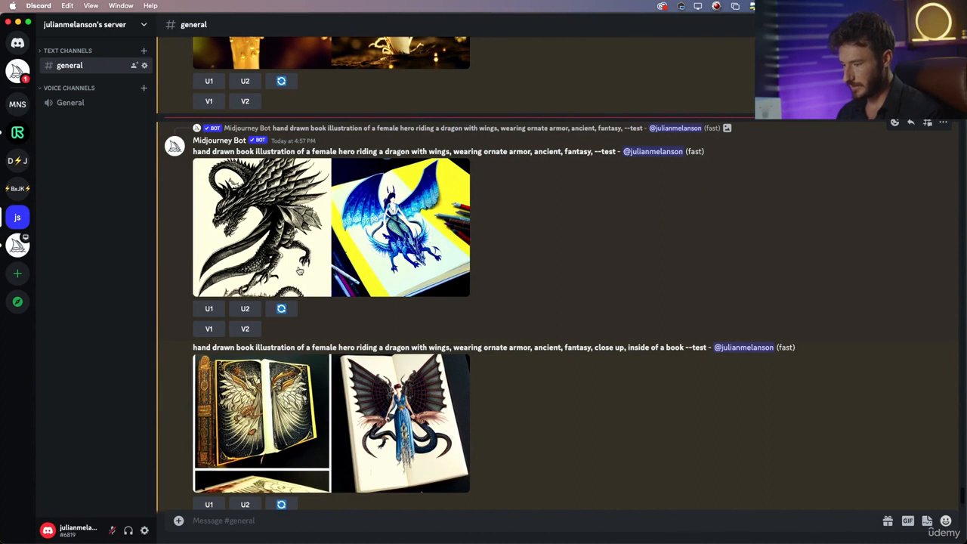
Reroll the dragon rider result without the book wording and open the remix prompt for variations of its second image.
left_click(286, 308)
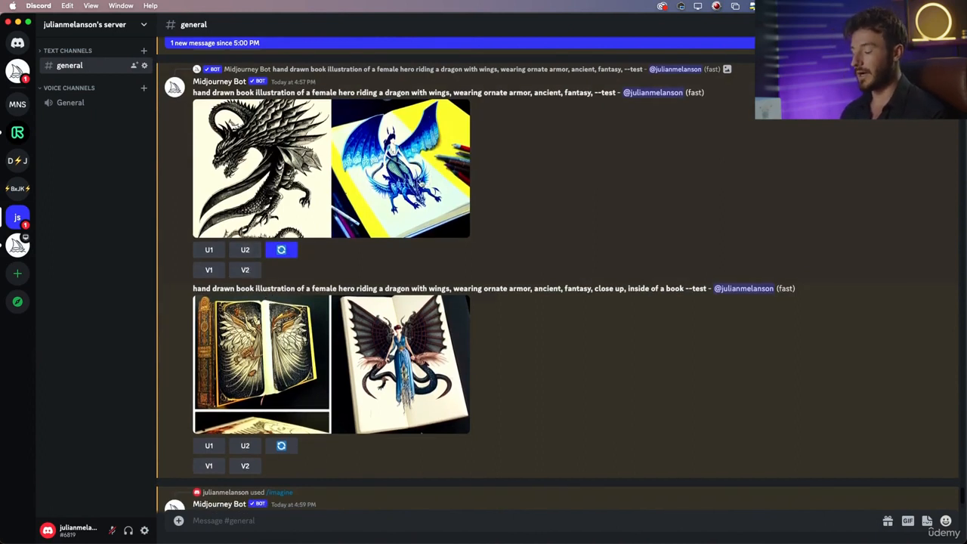
left_click(245, 269)
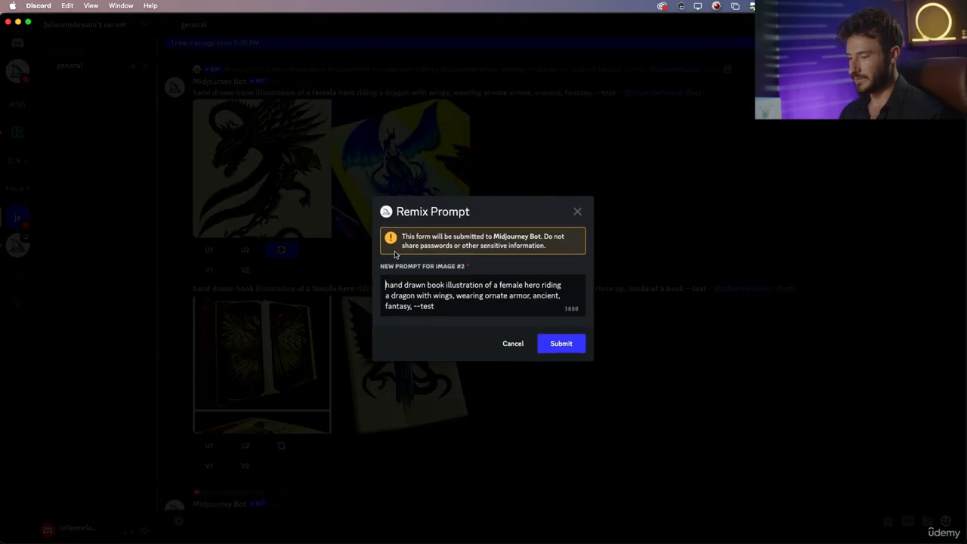
Submit the remix of the second dragon illustration with its prompt as is, and look back through the earlier generations in the channel.
left_click(561, 345)
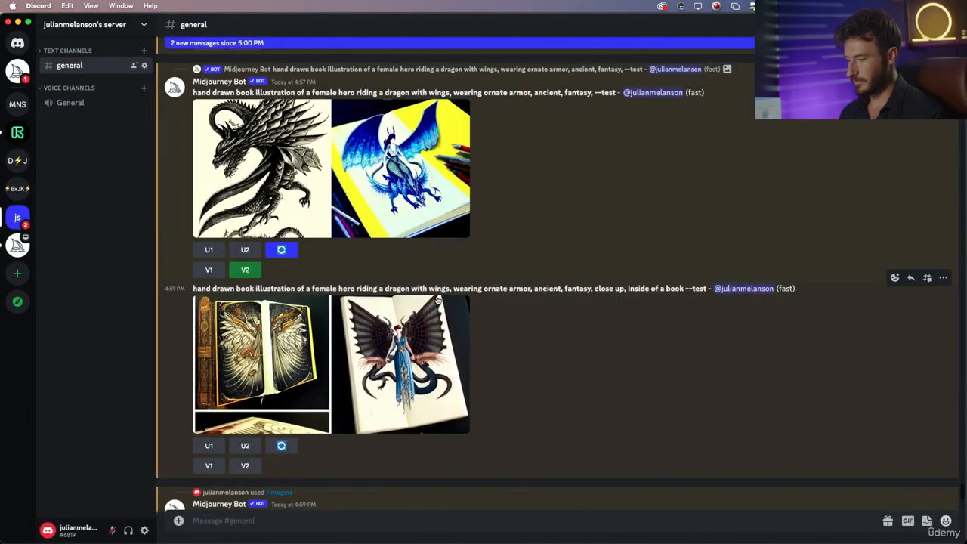
scroll(437, 299, "up", 10)
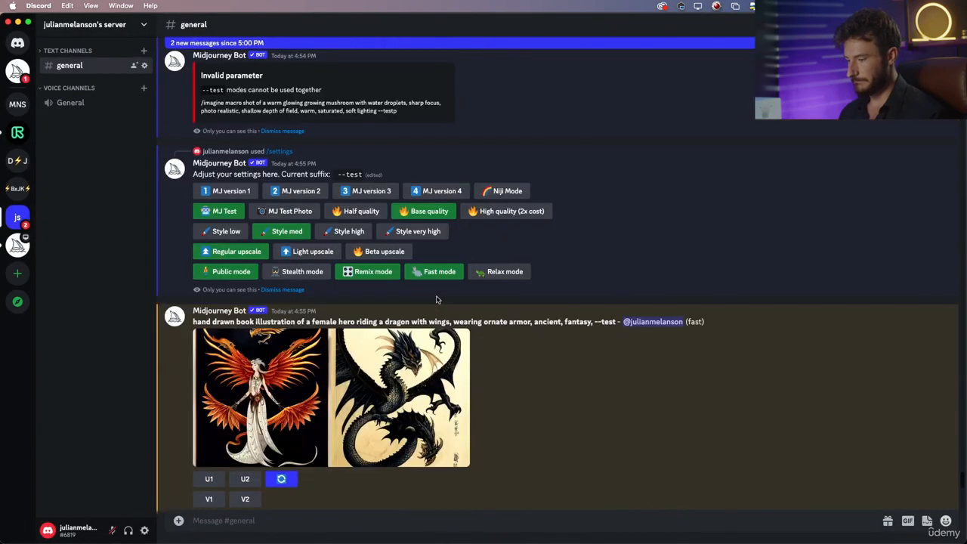
scroll(437, 299, "up", 15)
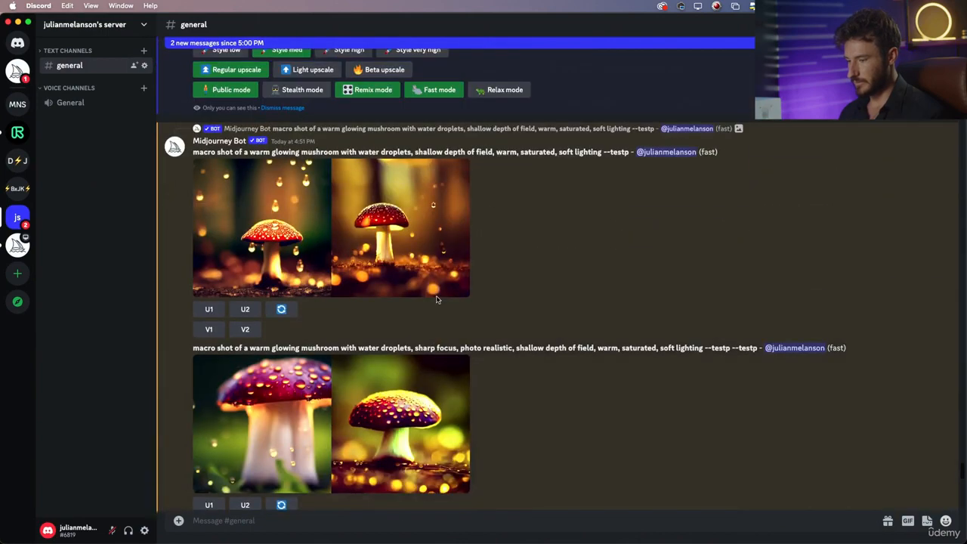
scroll(437, 299, "up", 15)
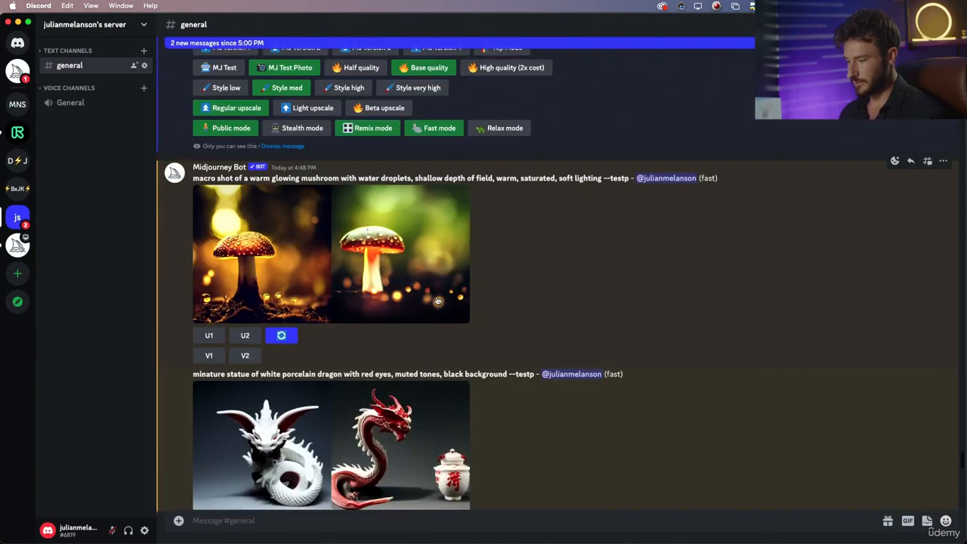
scroll(437, 299, "down", 15)
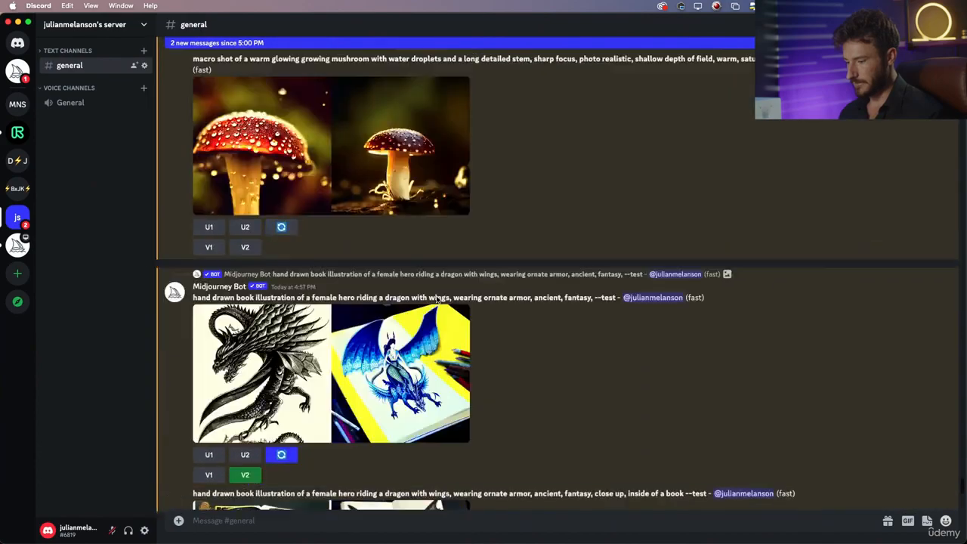
Switch to Preview, bring the grid_0-3.png portrait to the front and make its window slightly narrower.
key("super+Tab")
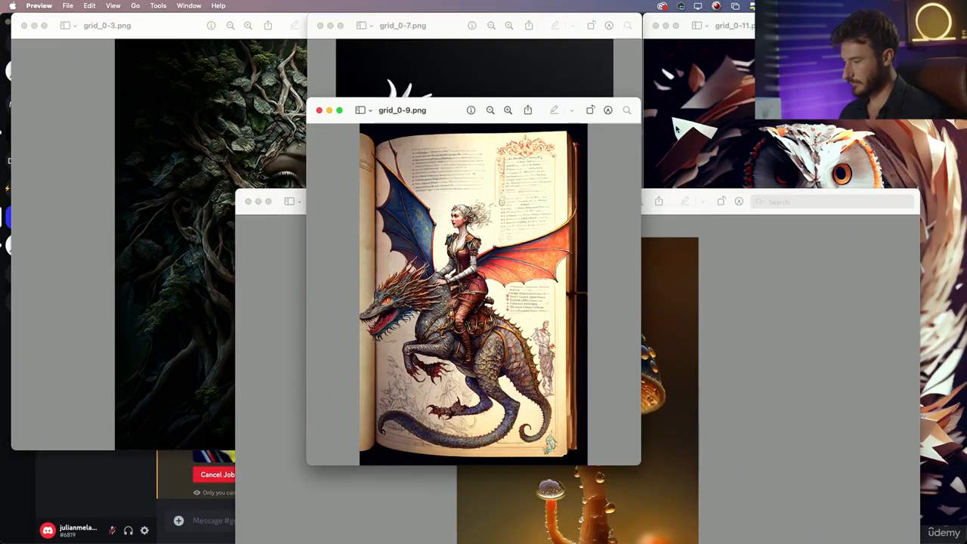
left_click(507, 48)
key("ctrl+Up")
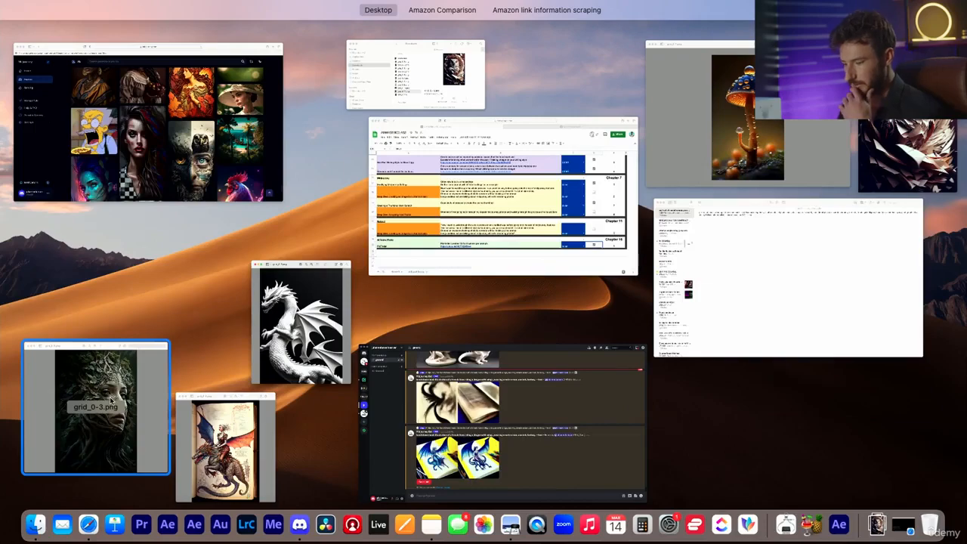
left_click(111, 400)
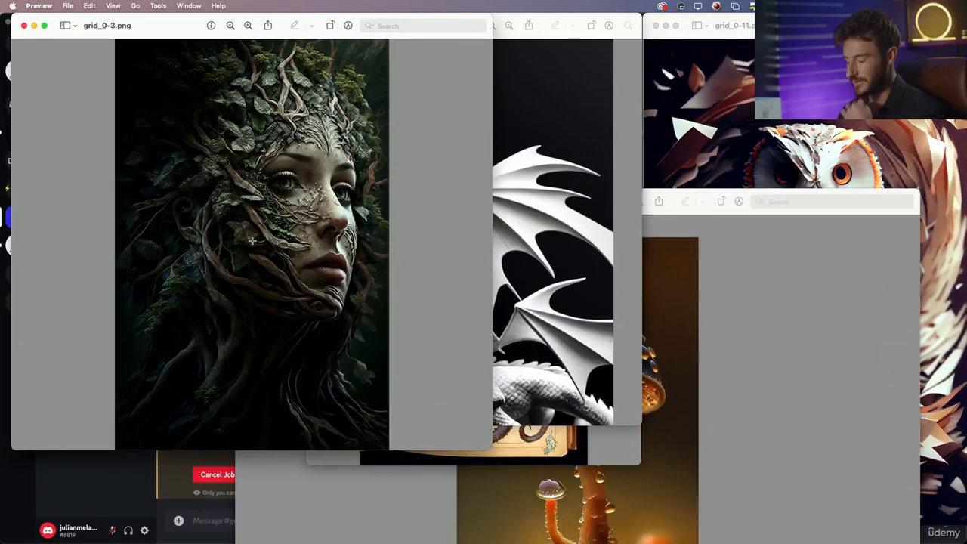
mouse_move(490, 443)
left_mouse_down()
mouse_move(428, 319)
mouse_move(475, 447)
left_mouse_up()
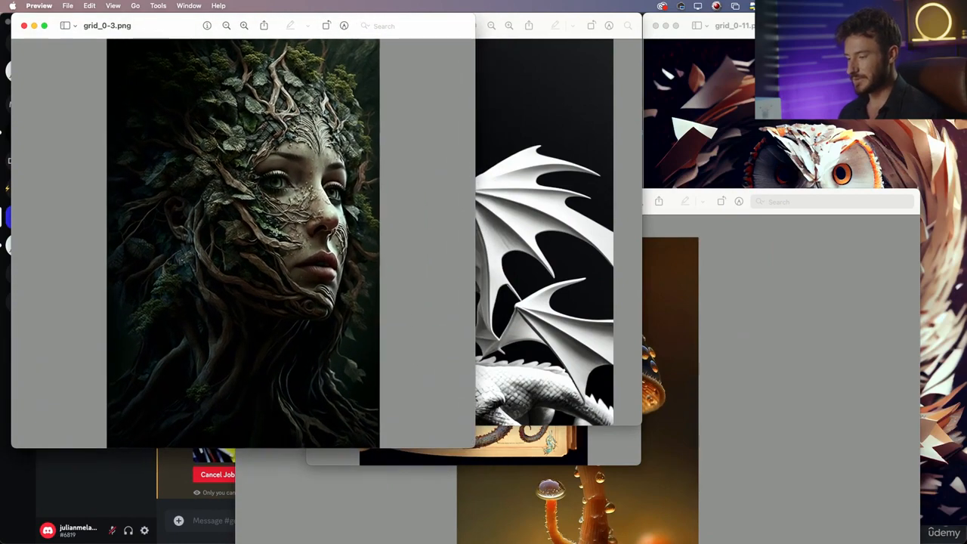
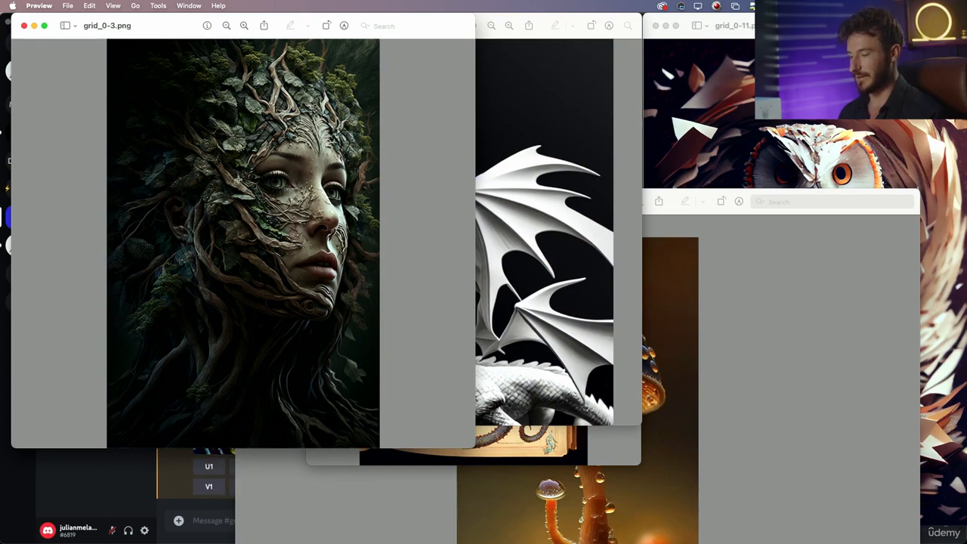
Switch to Discord and start an /imagine prompt reading "close up of womens".
key("super+Tab")
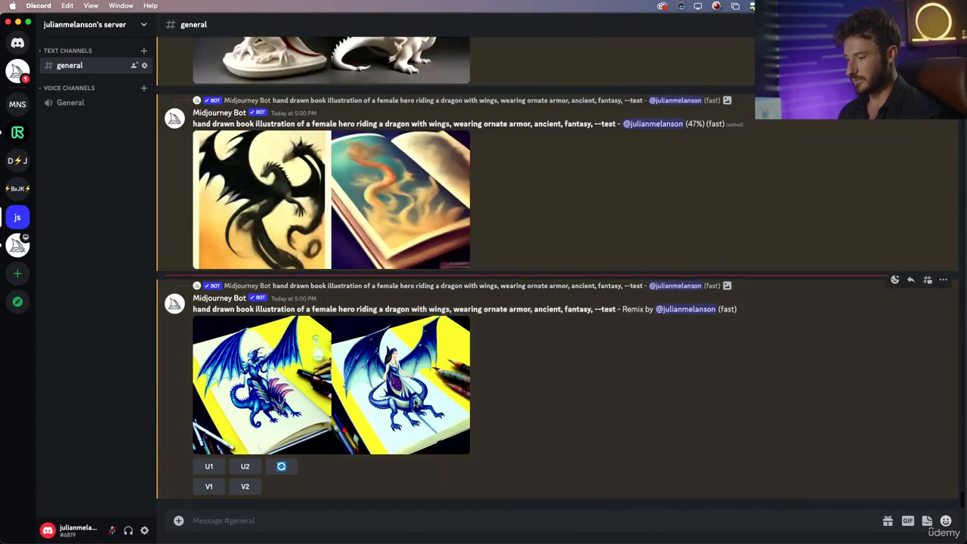
type("/im")
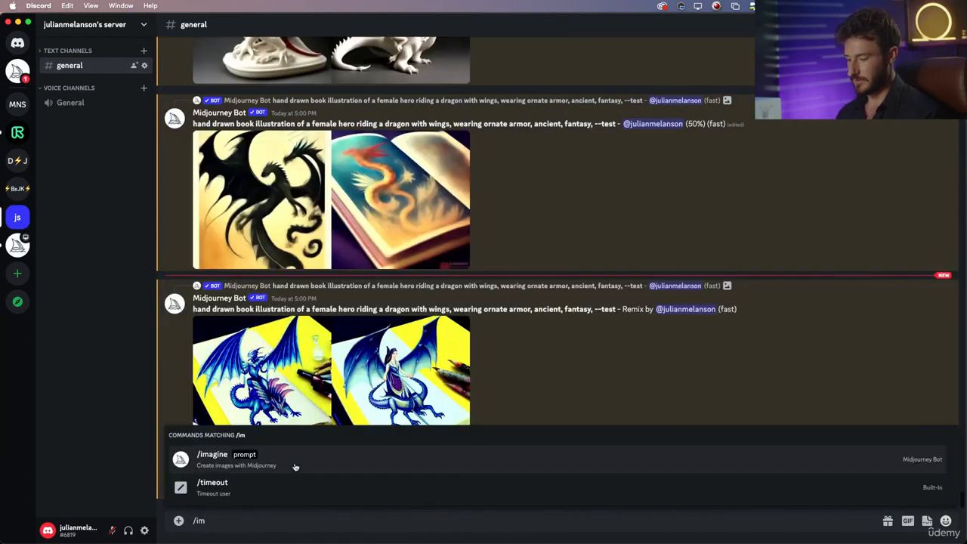
left_click(295, 467)
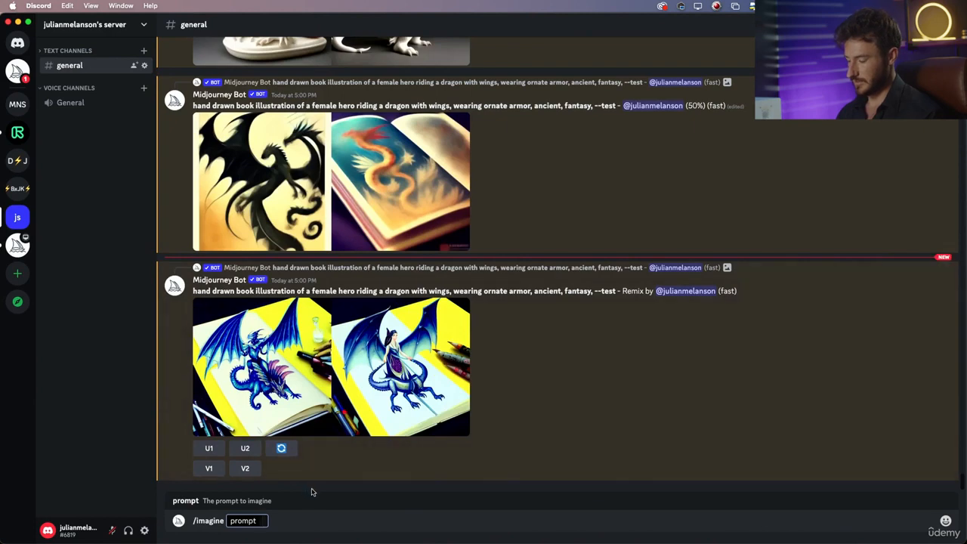
type("close")
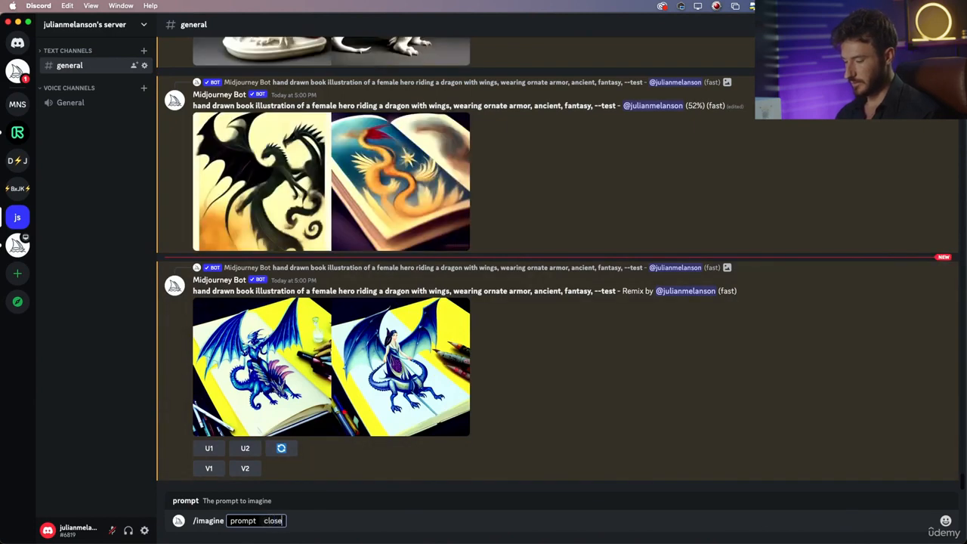
type(" op")
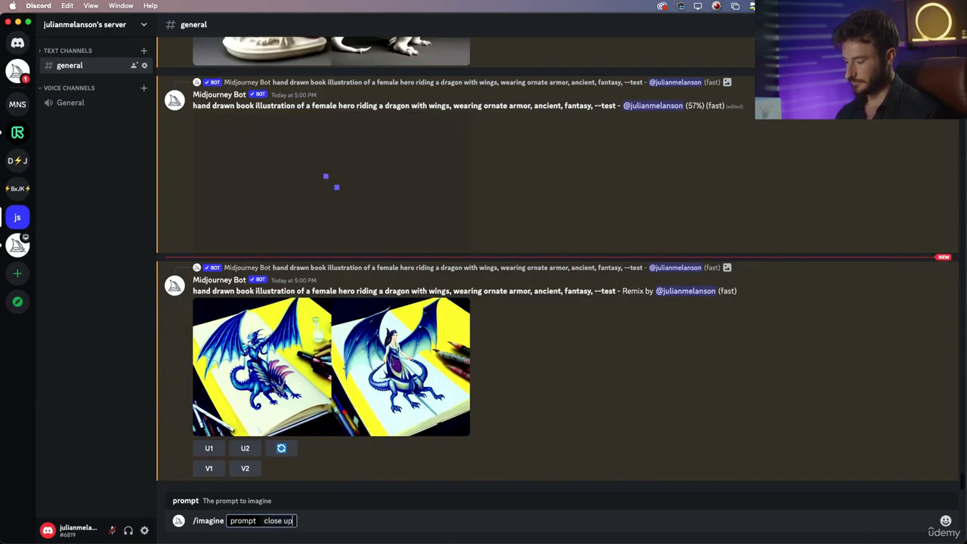
type(" of womens")
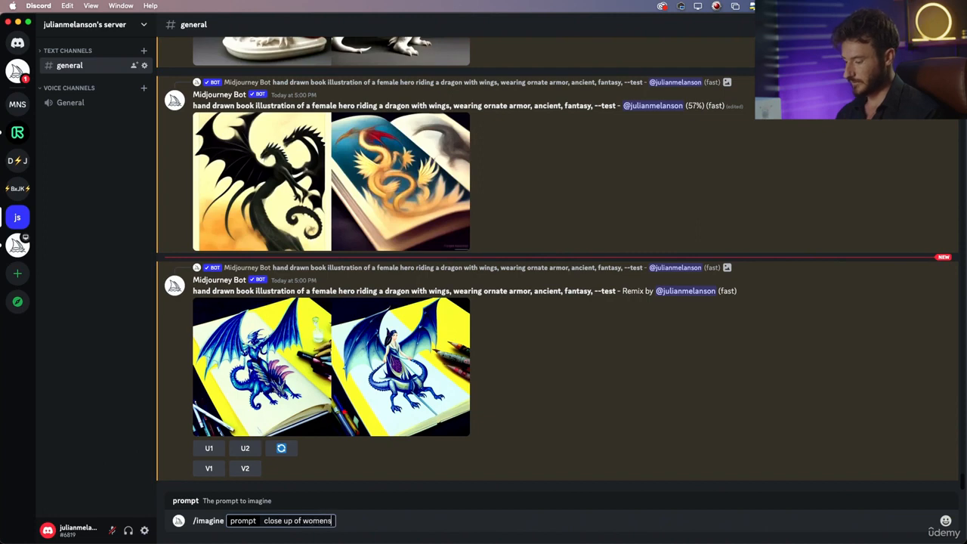
Continue the prompt with ", lush nature growing out of skin,".
type(", naturare")
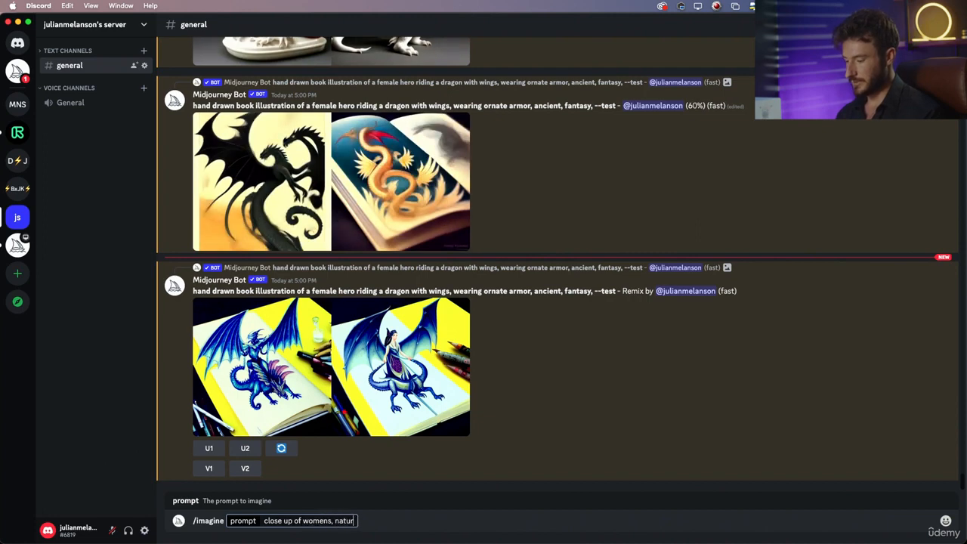
key("BackSpace")
key("BackSpace")
key("BackSpace")
key("BackSpace")
key("BackSpace")
key("BackSpace")
key("BackSpace")
key("BackSpace")
type("lush nature")
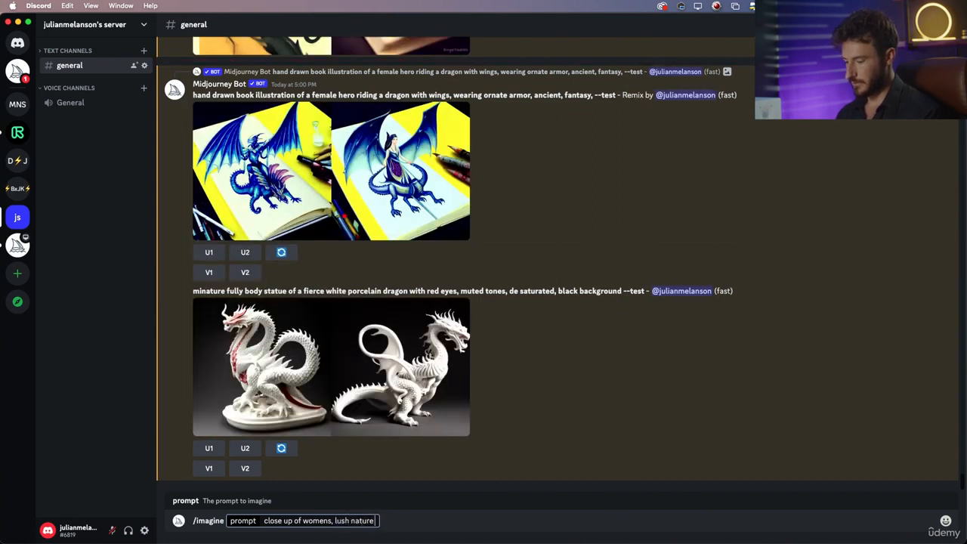
type(" growing out of")
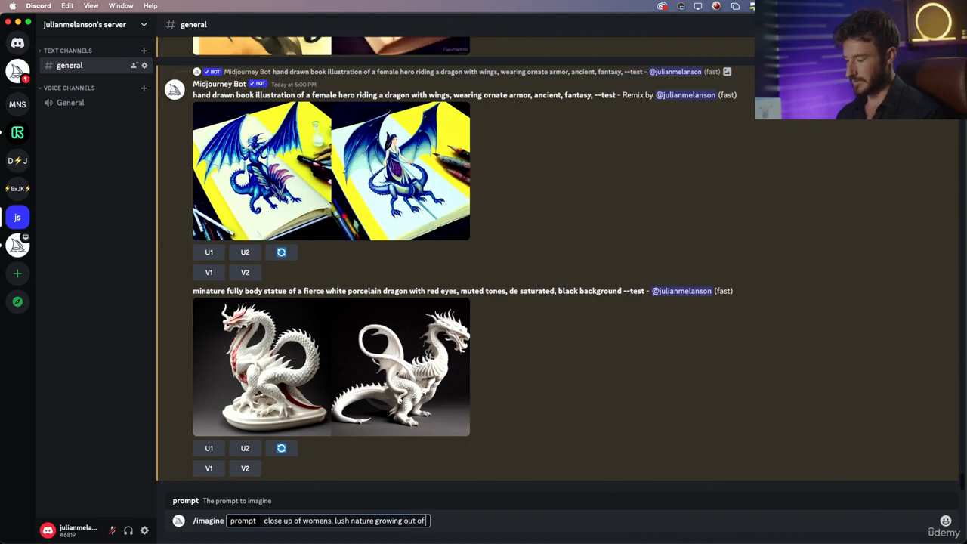
type(" skin,")
Check the grid_0-3.png reference portrait in Preview and insert "roots and" before "lush nature" in the Discord prompt.
key("super+Tab")
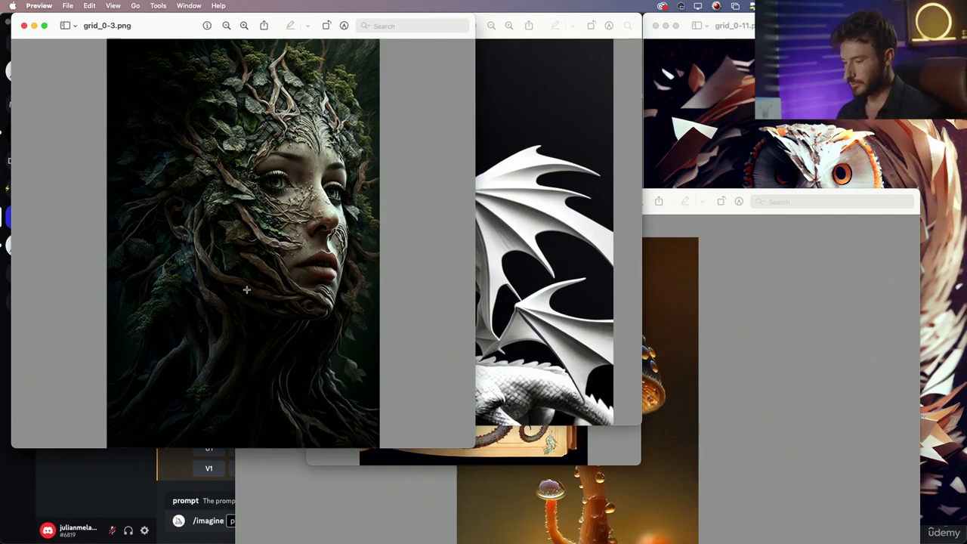
key("super+Tab")
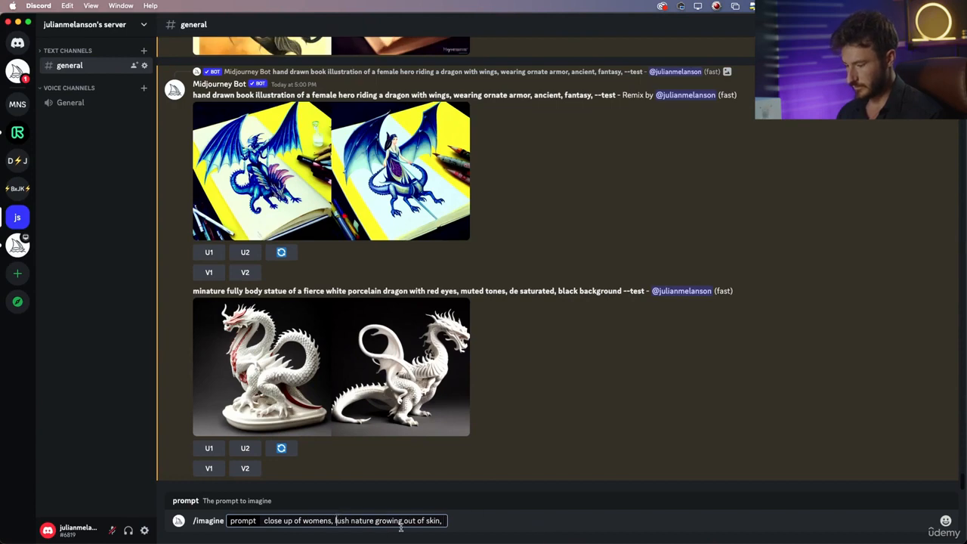
type("roots and")
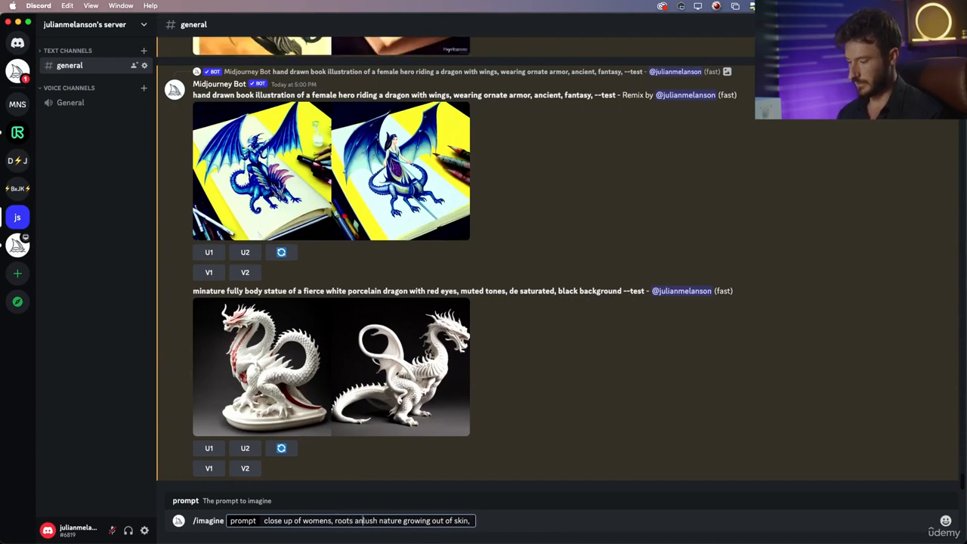
key("super+Tab")
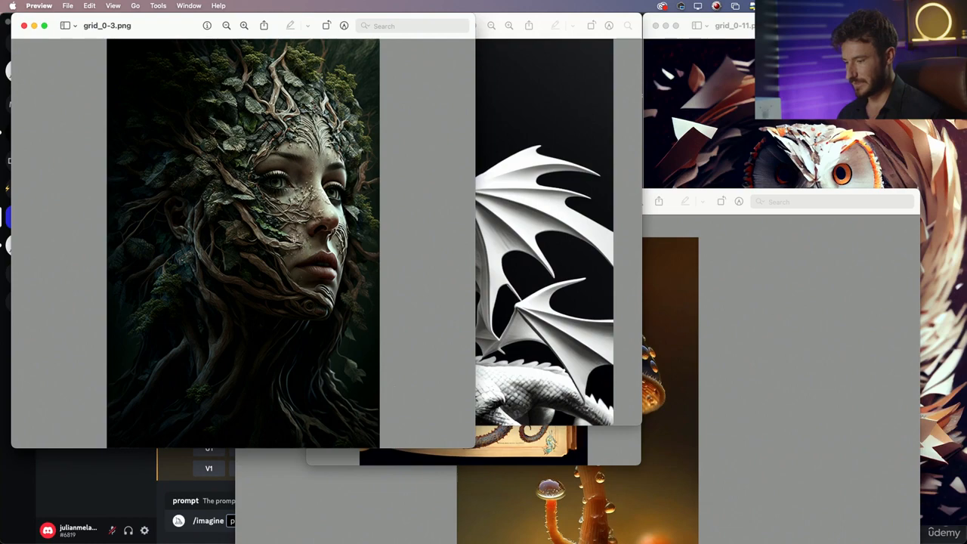
key("super+Tab")
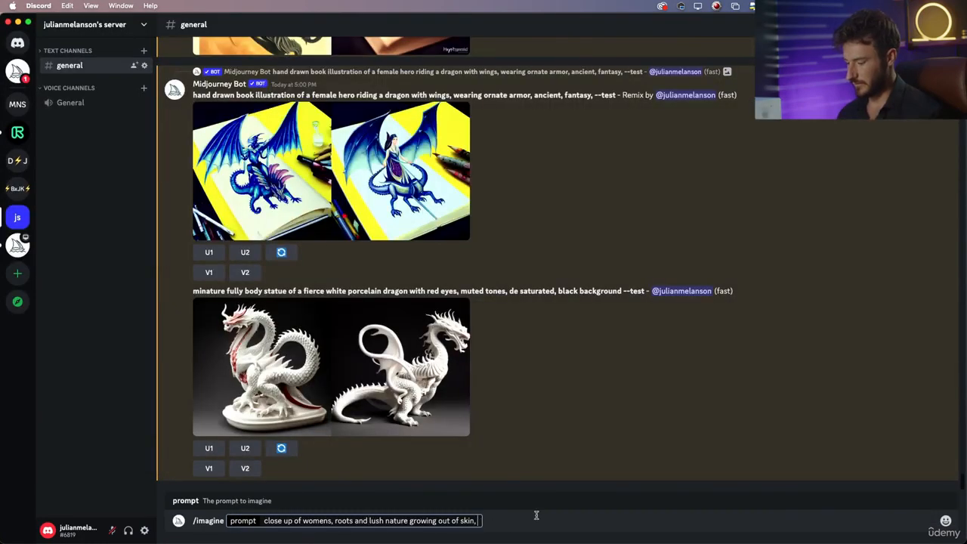
End the prompt with "fantasy, eyes open" while checking the reference portrait in Preview, and submit it in Discord.
left_click(537, 515)
type("fantasy,")
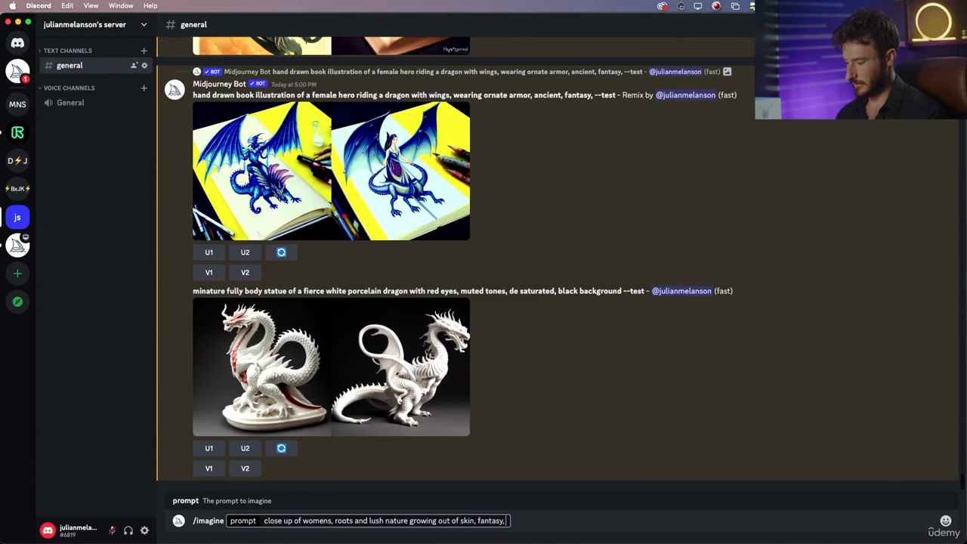
key("super+Tab")
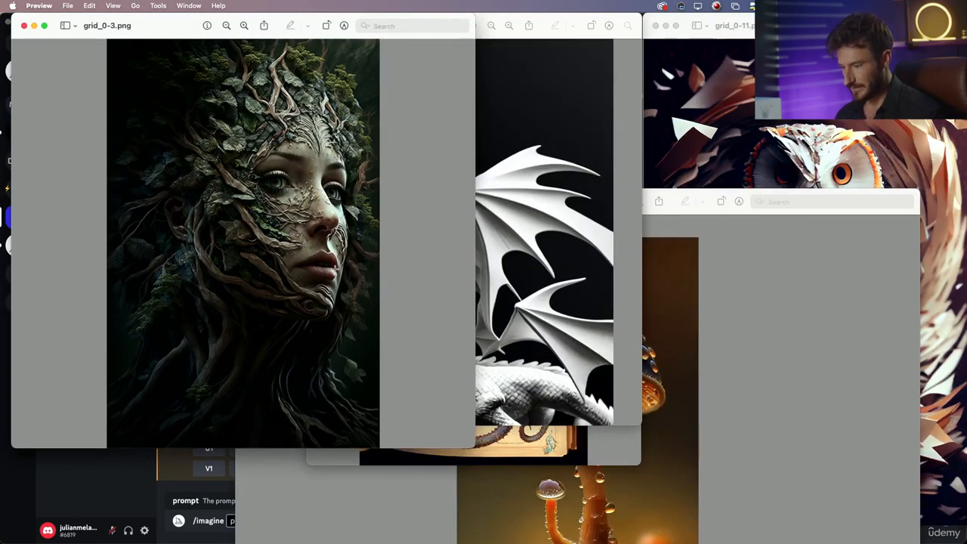
key("super+Tab")
type("eyes open,")
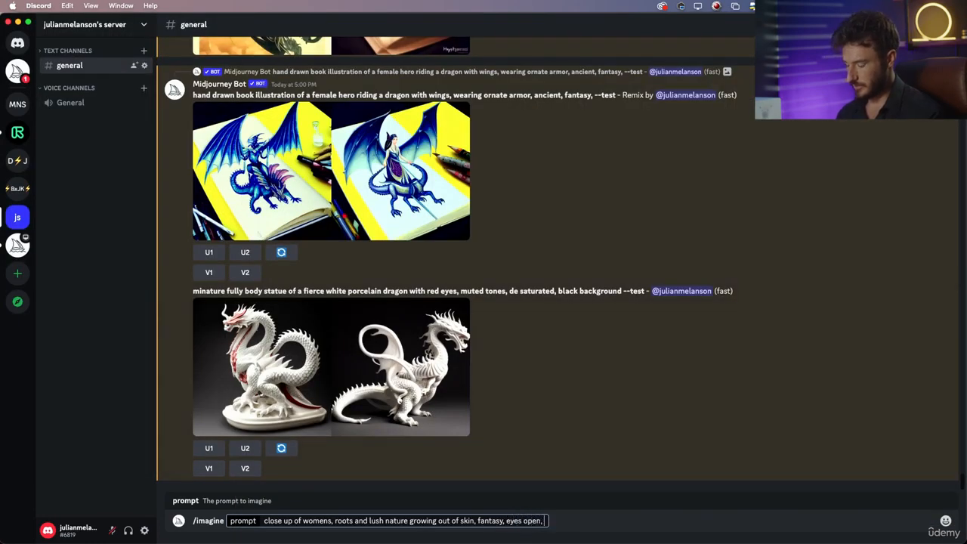
key("super+Tab")
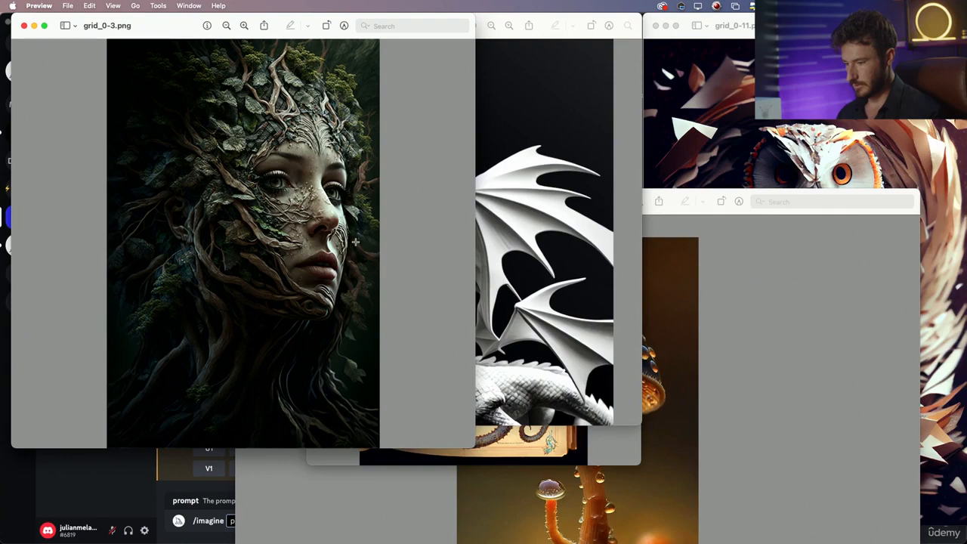
key("super+Tab")
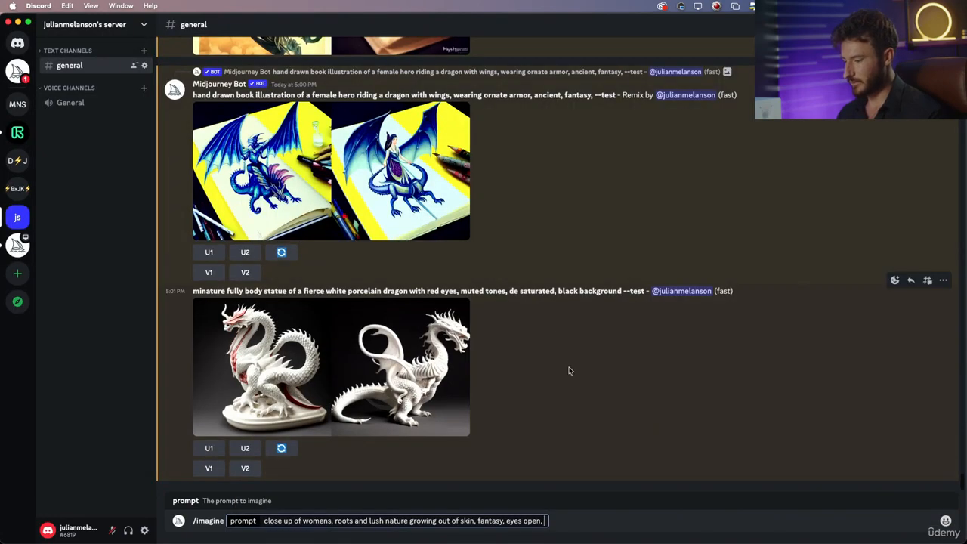
key("BackSpace")
key("BackSpace")
key("Return")
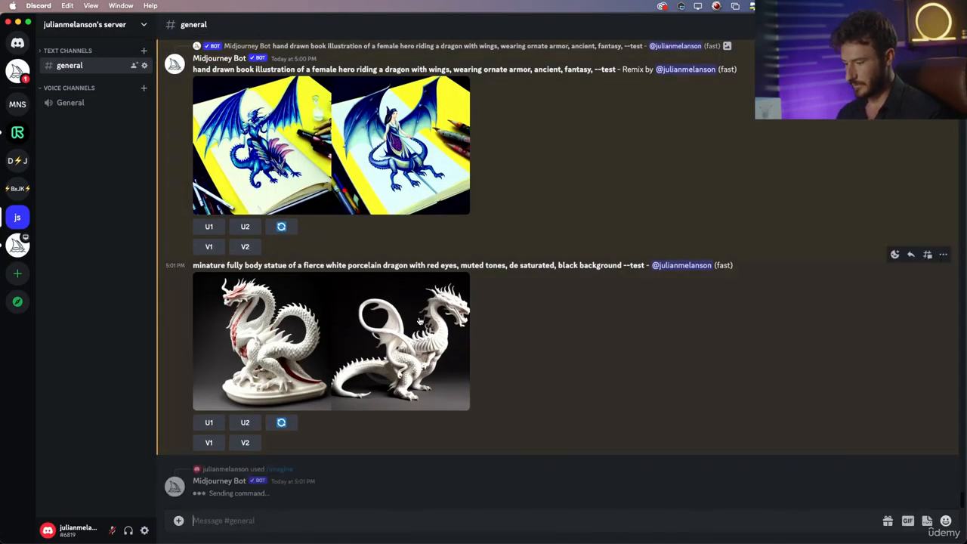
Enlarge the white porcelain dragon result in Discord and compare it with the grid_0-7.png reference image in Preview.
left_click(345, 340)
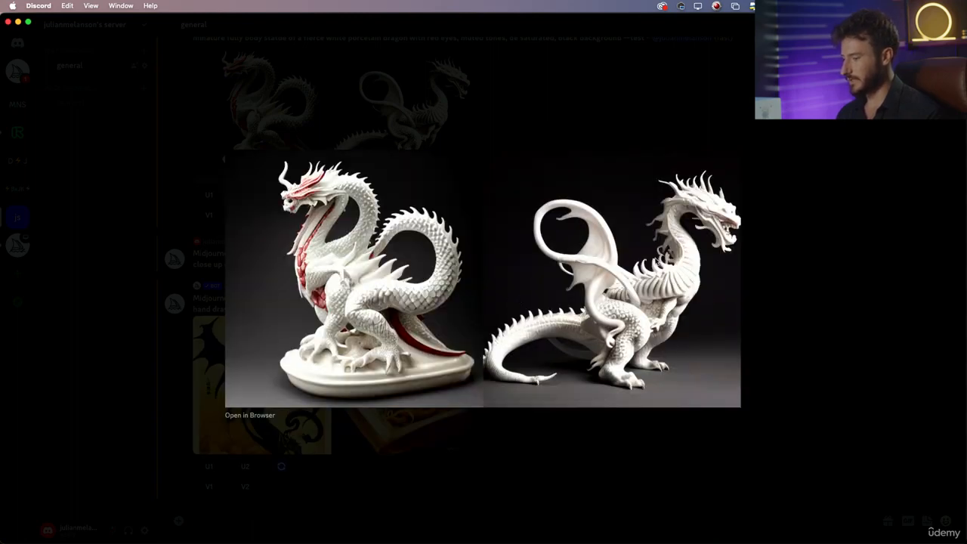
key("super+Tab")
left_click(453, 30)
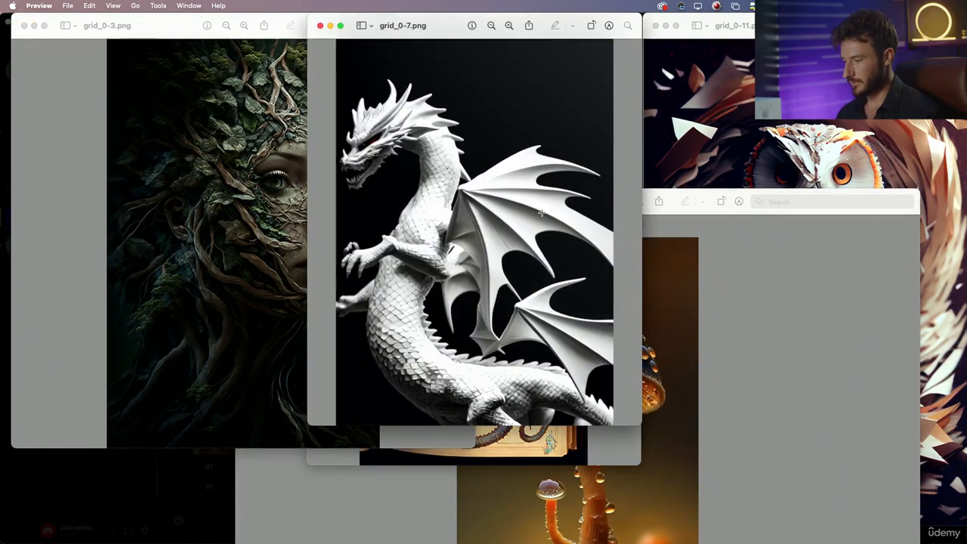
left_click_drag(453, 30, 505, 48)
key("super+Tab")
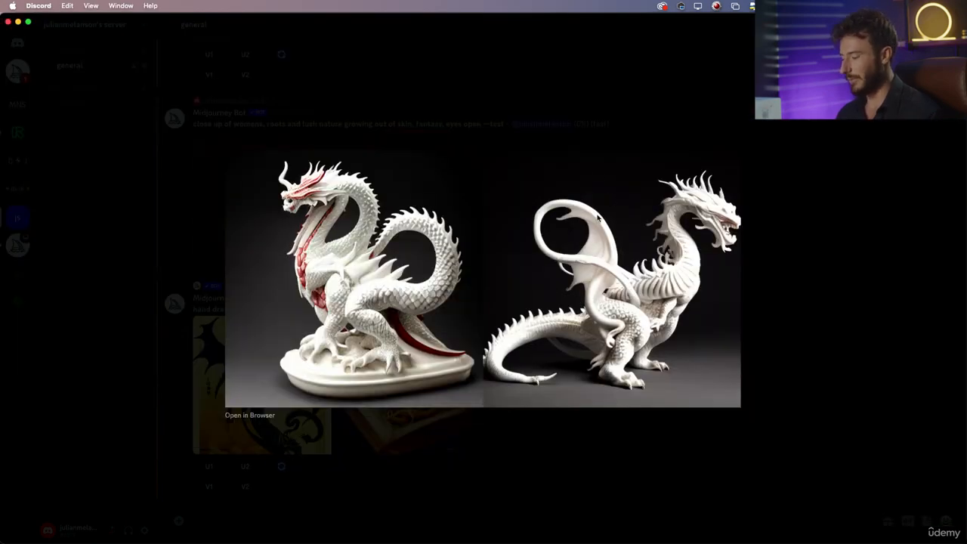
key("super+Tab")
key("super+Tab")
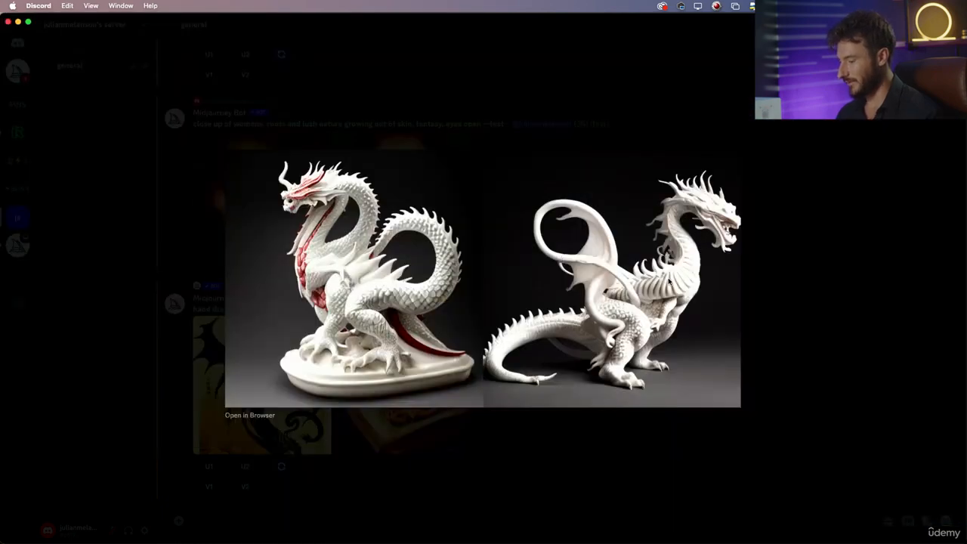
key("super+Tab")
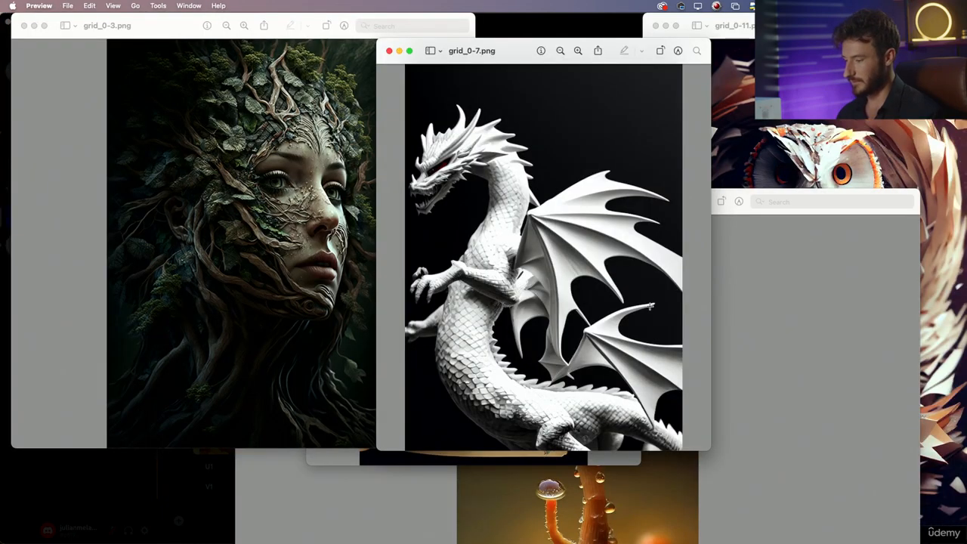
Return to Discord and submit variations of both white porcelain dragon images with the prompt unchanged.
key("super+Tab")
key("Escape")
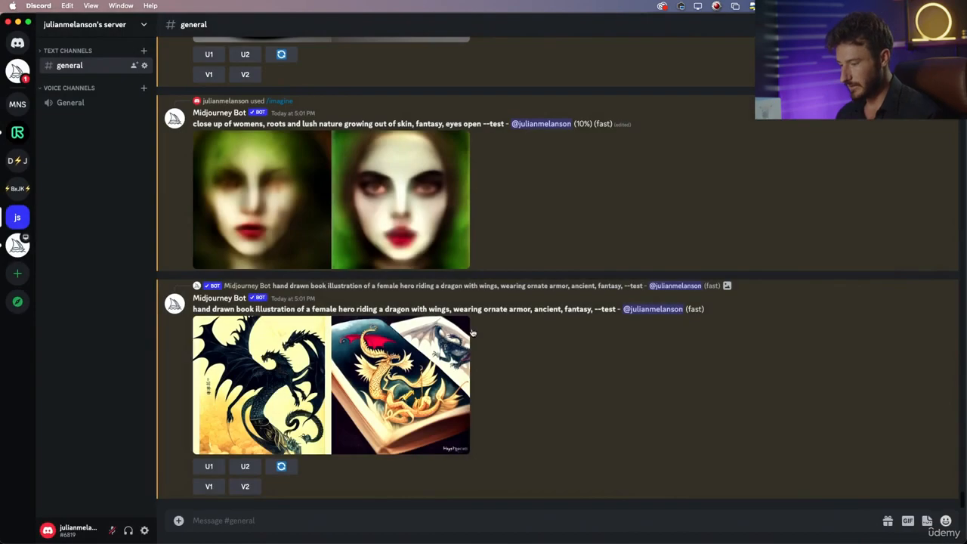
scroll(519, 317, "up", 5)
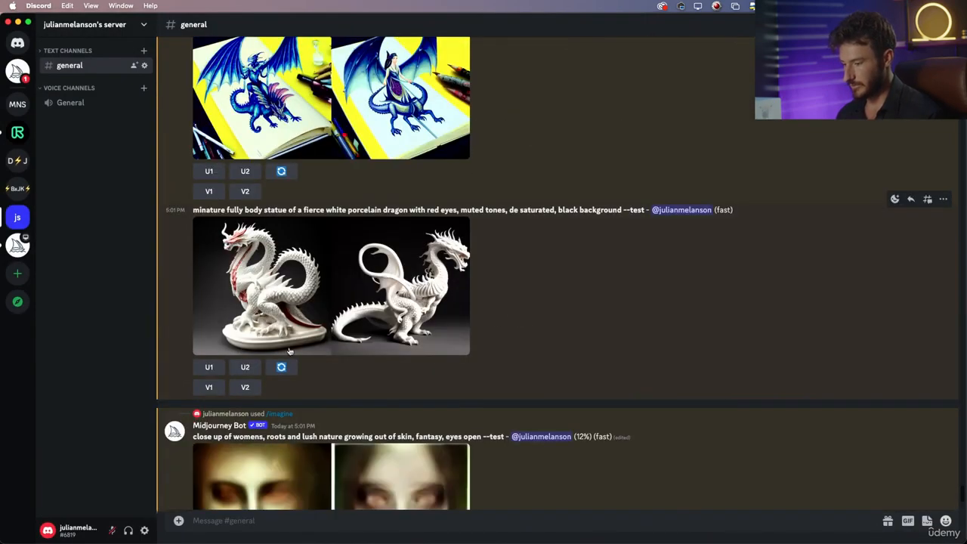
left_click(247, 388)
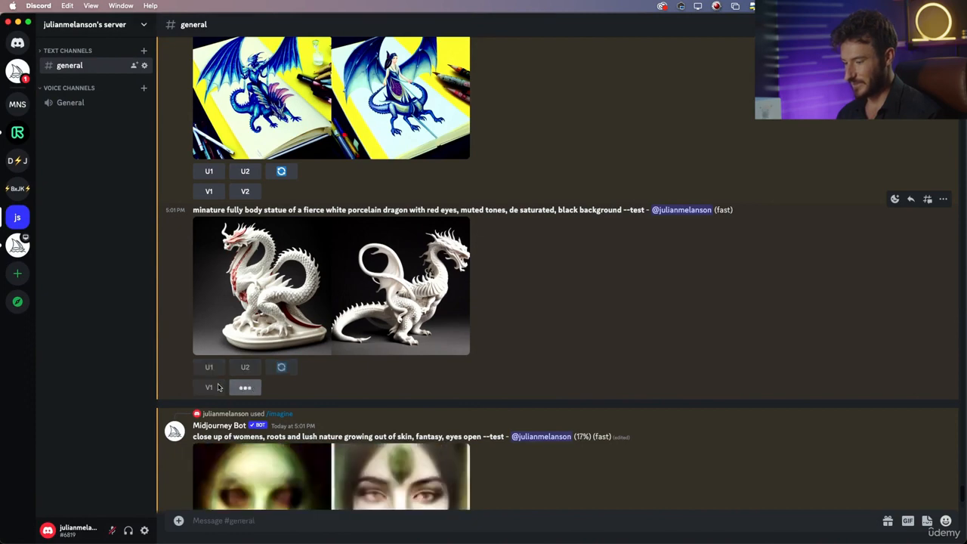
left_click(566, 349)
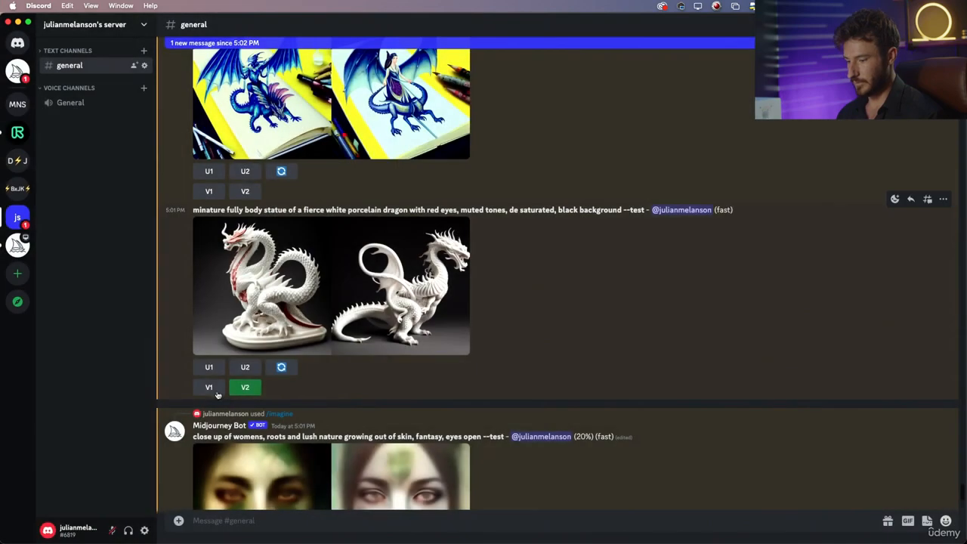
left_click(209, 387)
left_click(551, 349)
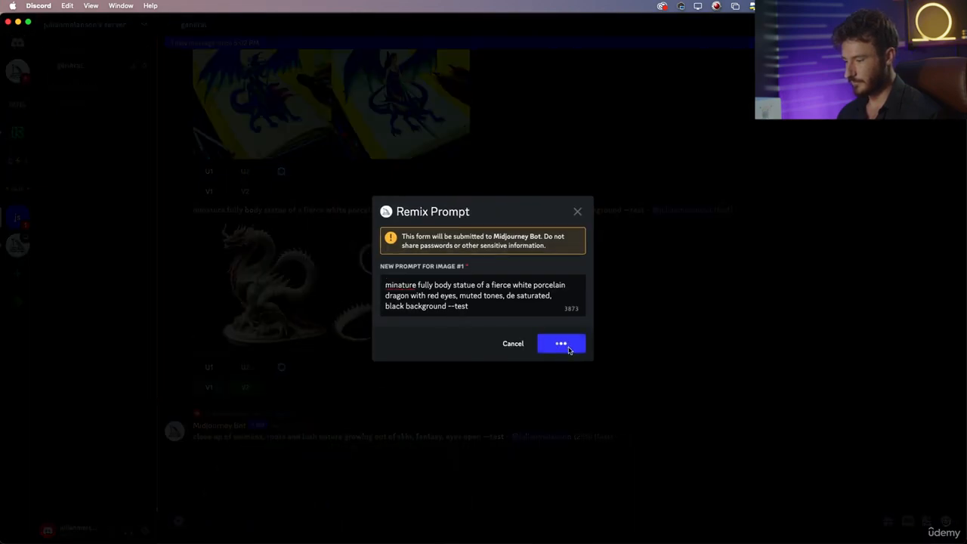
Enlarge the blue dragon rider remix in Discord and compare it with the grid_0-9.png reference image in Preview.
scroll(465, 342, "up", 8)
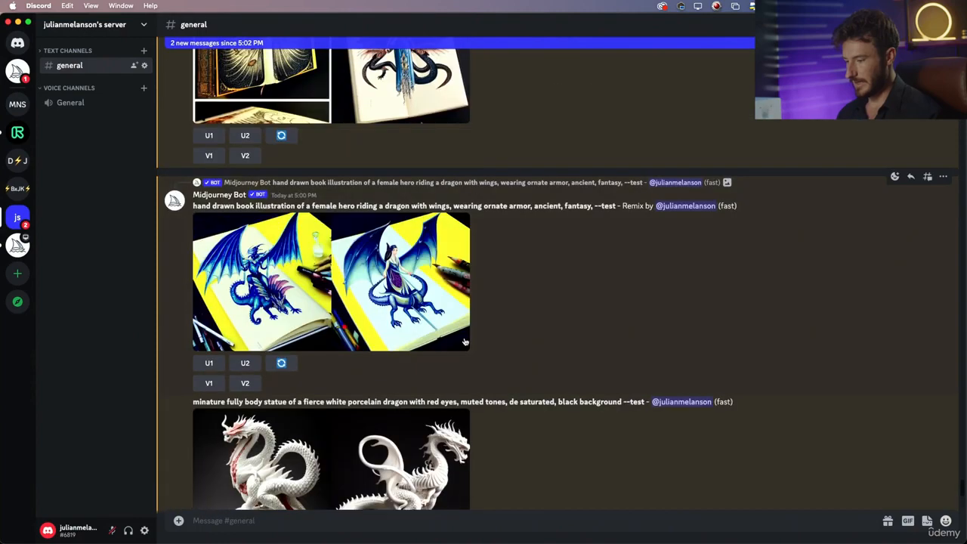
scroll(465, 342, "down", 8)
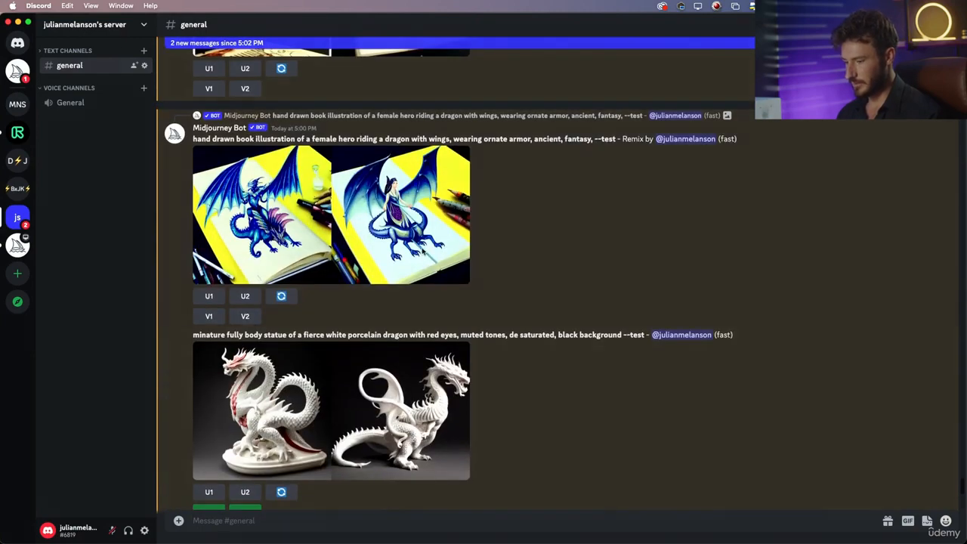
left_click(423, 252)
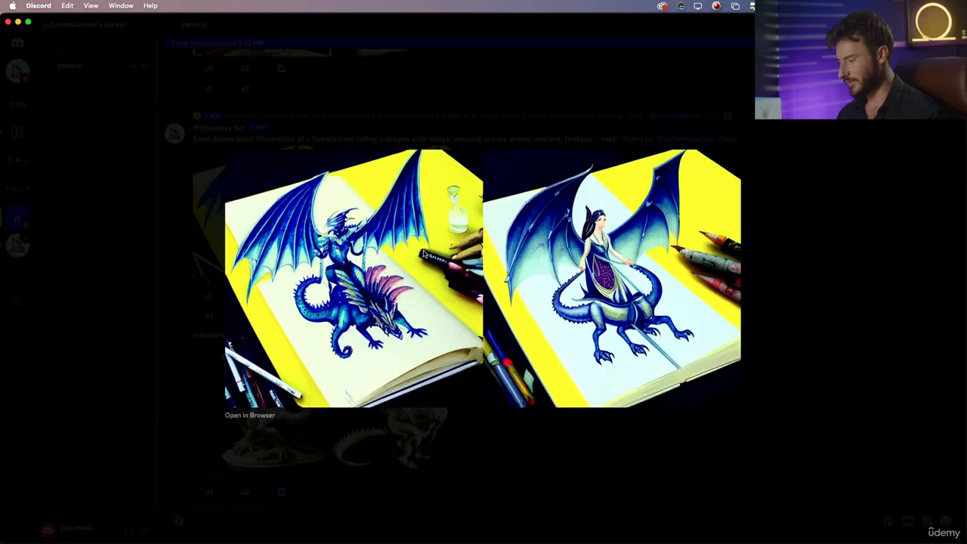
key("super+Tab")
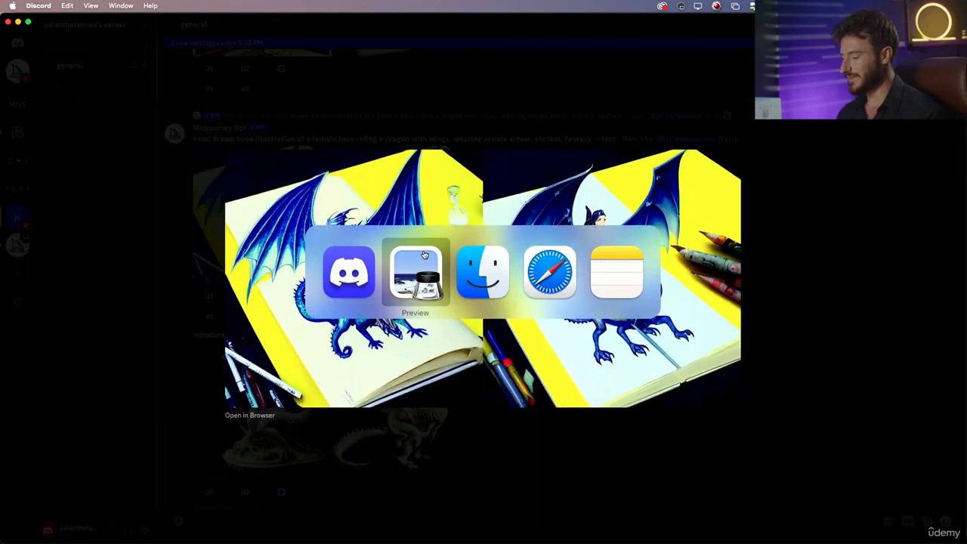
key("super+grave")
key("super+grave")
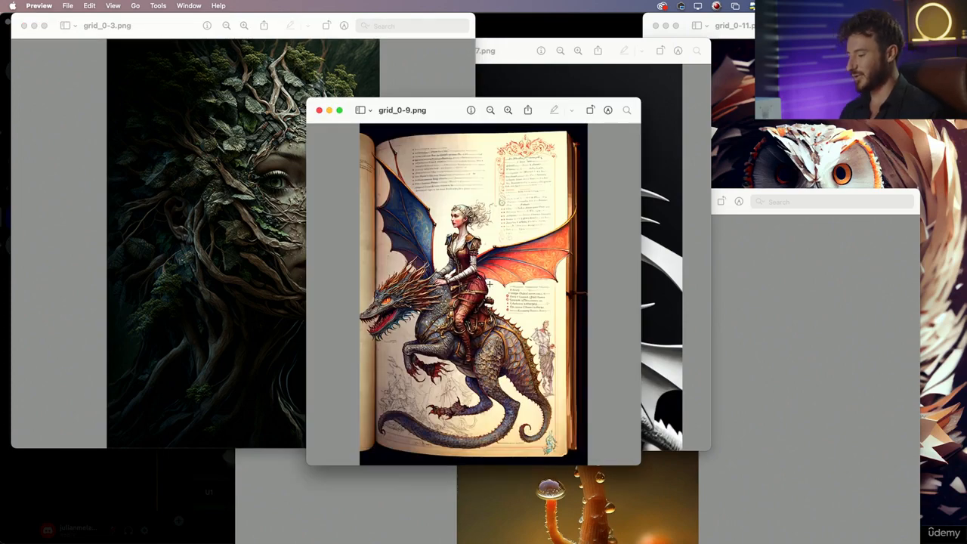
key("super+Tab")
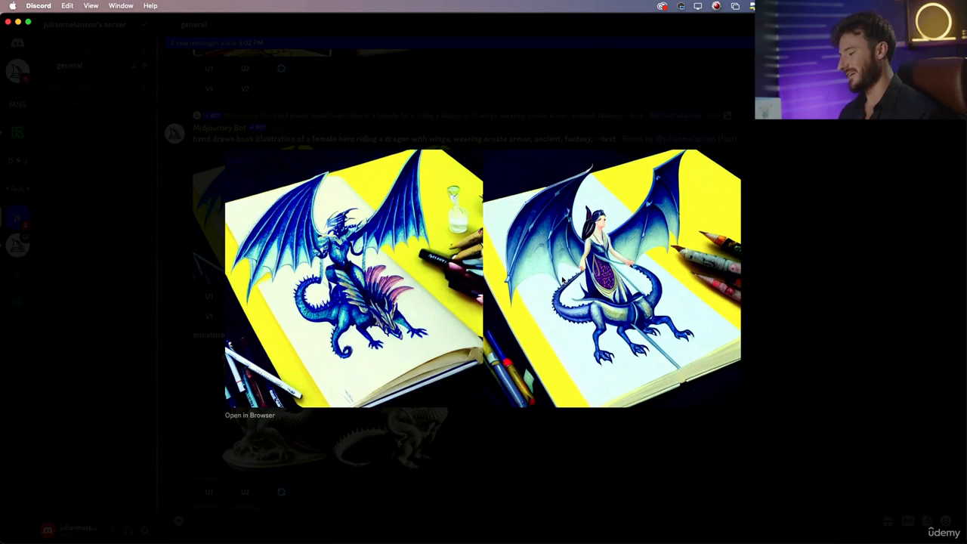
key("Escape")
Examine the enlarged result with the black dragon and the golden dragon book illustration.
scroll(529, 280, "down", 10)
scroll(529, 276, "down", 5)
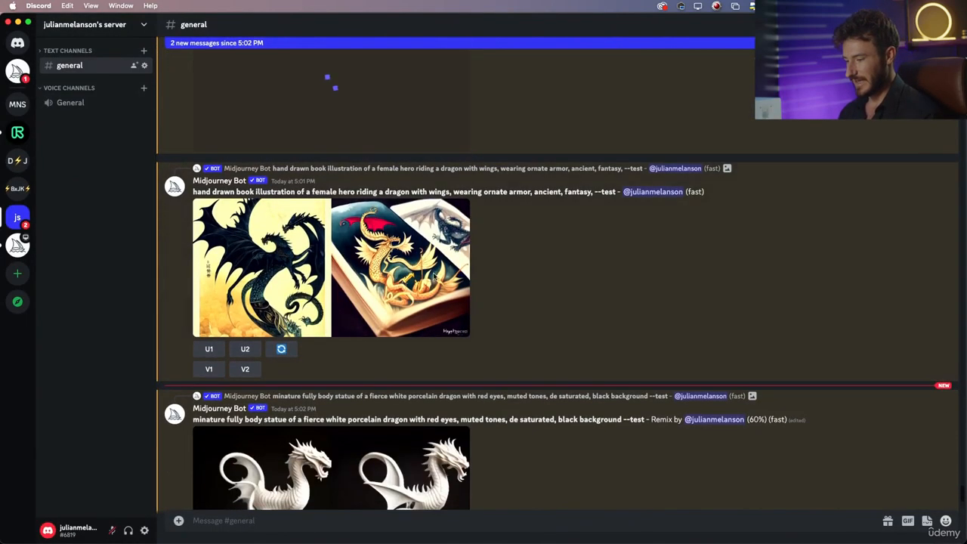
left_click(451, 278)
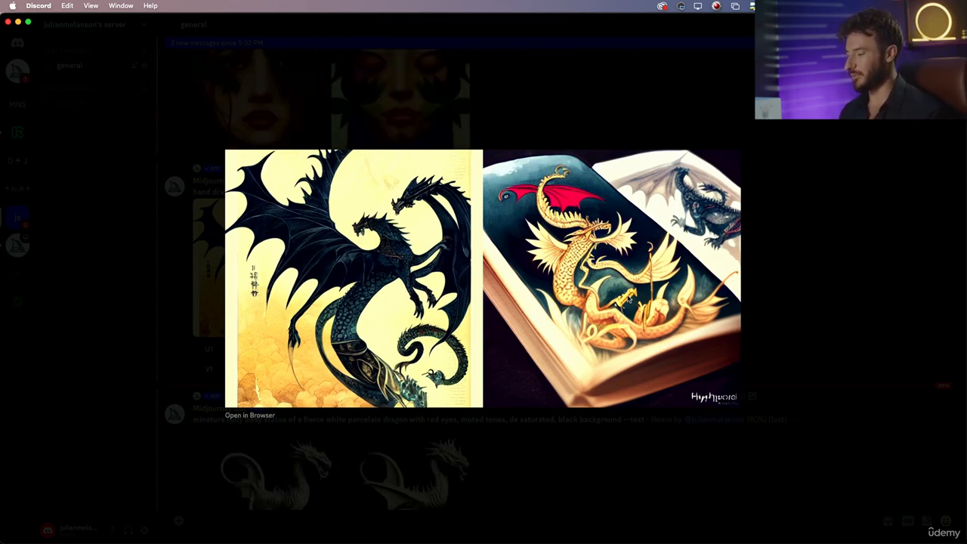
left_click(769, 250)
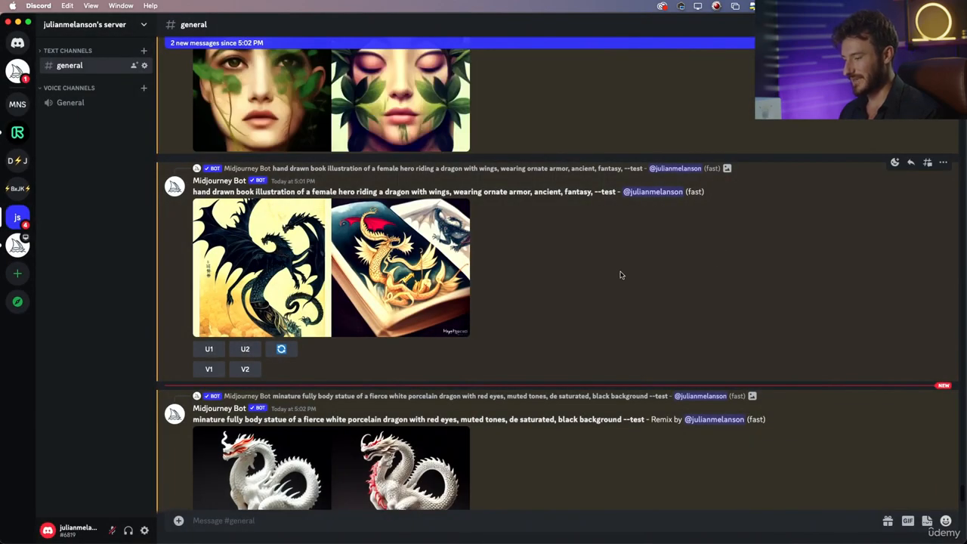
Start a new /imagine prompt with the dragon rider text copied from "hand drawn book illustration" through "fantasy,", leaving out "--test".
left_click_drag(215, 192, 412, 186)
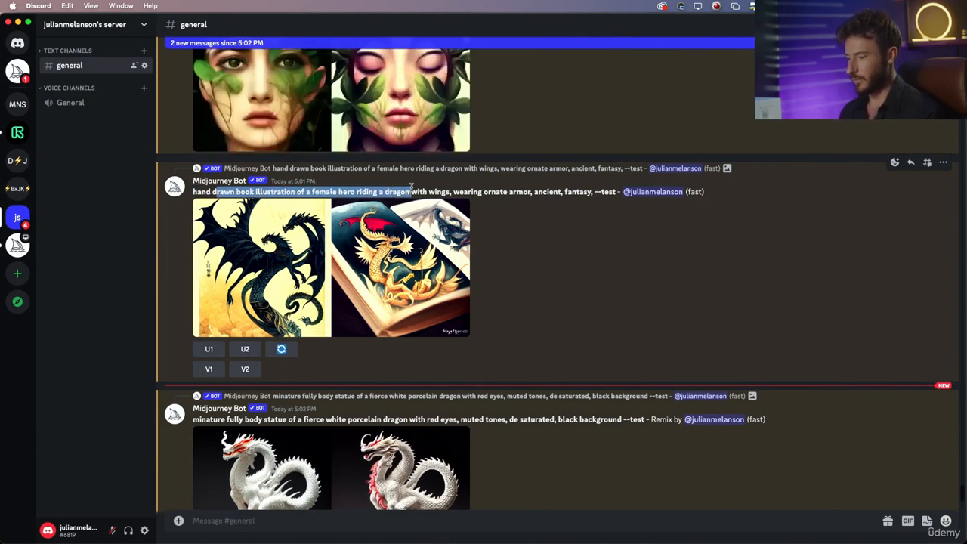
left_click(425, 187)
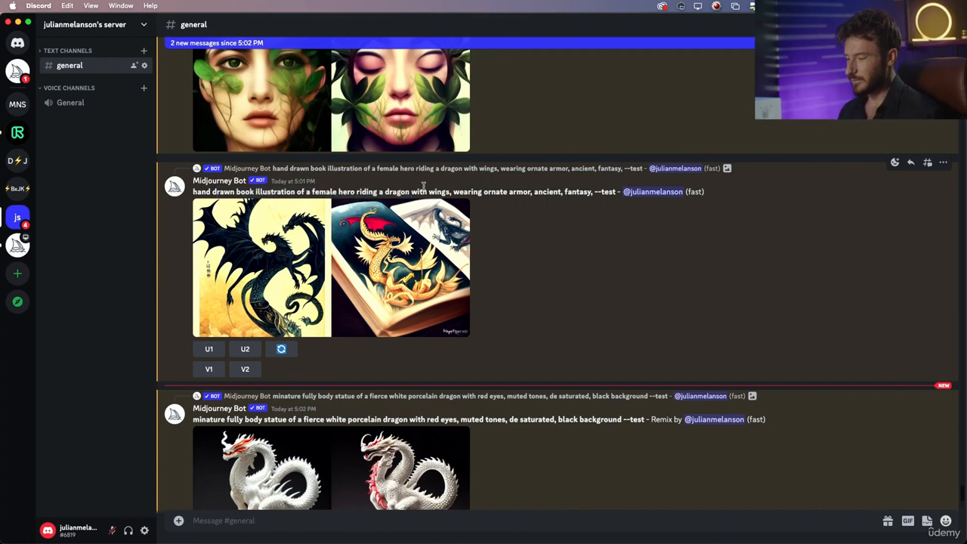
left_click_drag(193, 192, 594, 192)
key("super+c")
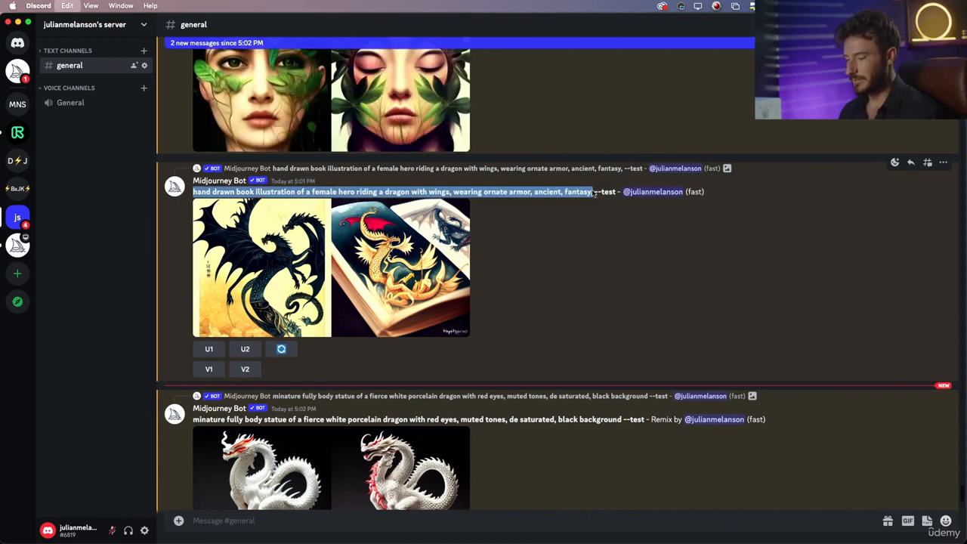
left_click(286, 528)
type("/im")
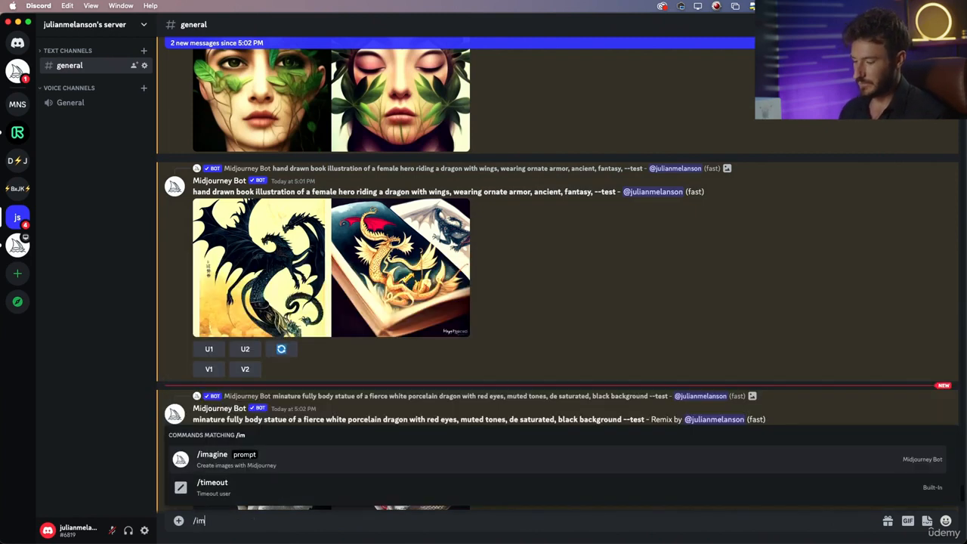
left_click(281, 463)
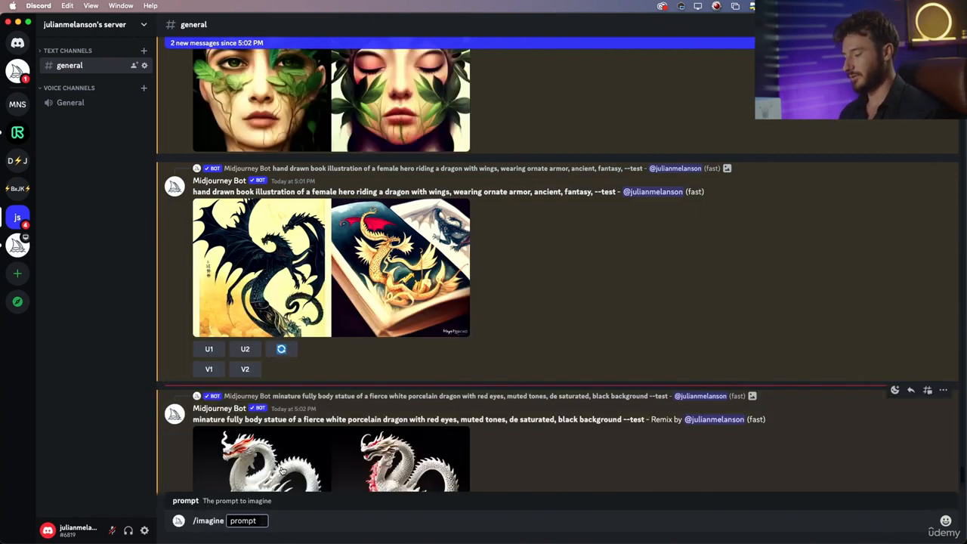
key("super+v")
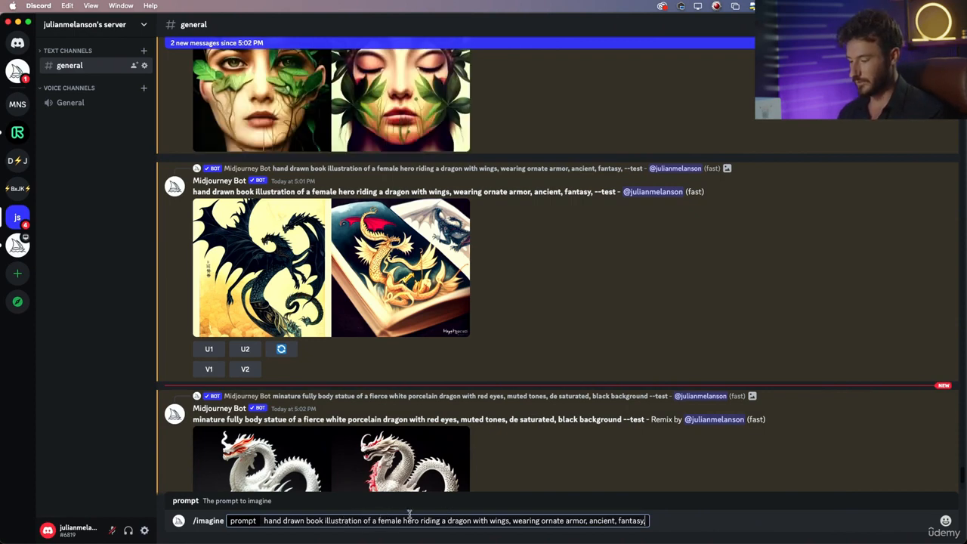
Remove "wearing ornate armor," and "hero" from the dragon rider prompt and submit it.
left_click_drag(512, 520, 584, 521)
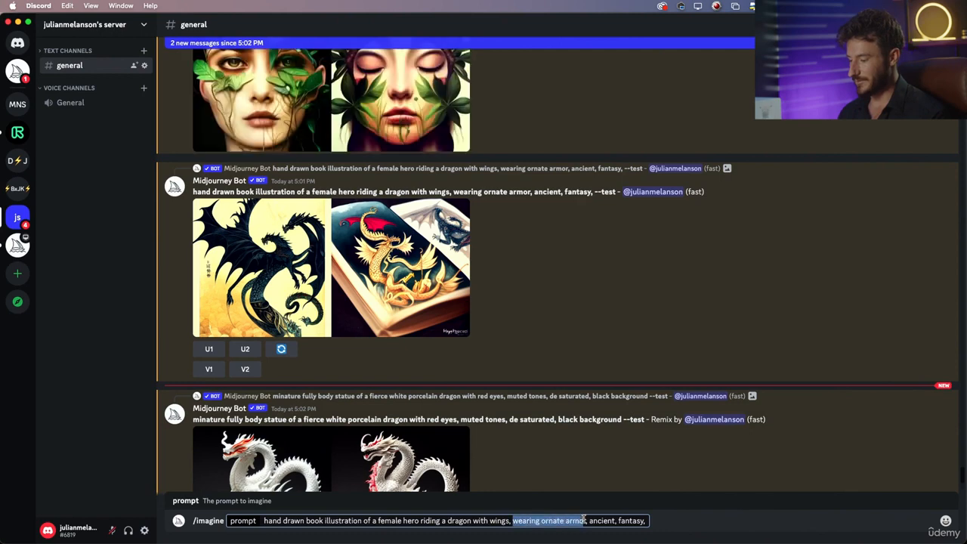
key("BackSpace")
key("Delete")
key("Delete")
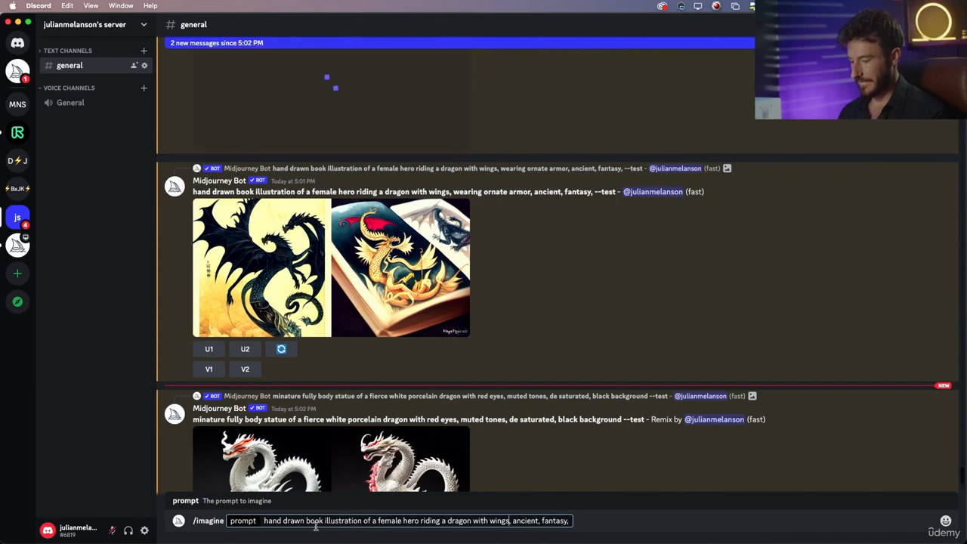
double_click(411, 520)
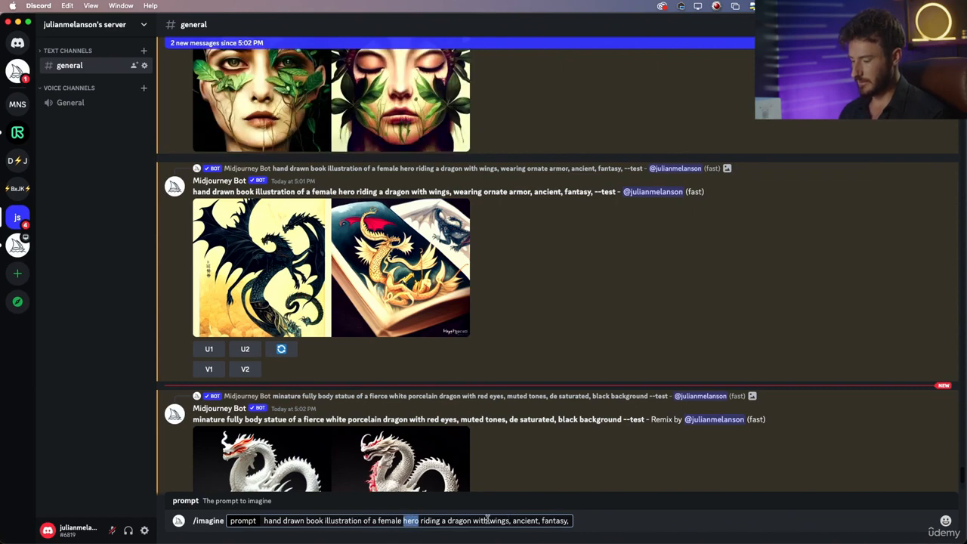
key("BackSpace")
key("BackSpace")
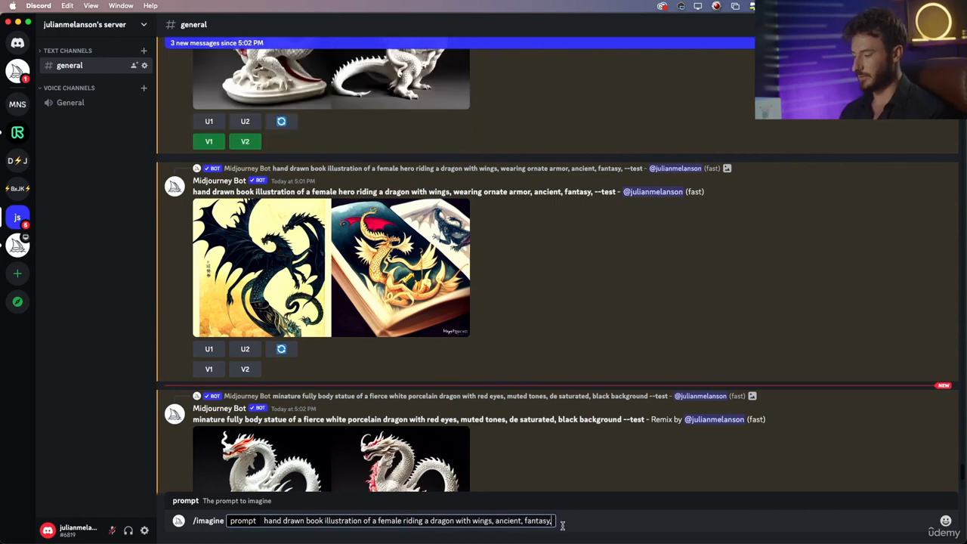
key("Return")
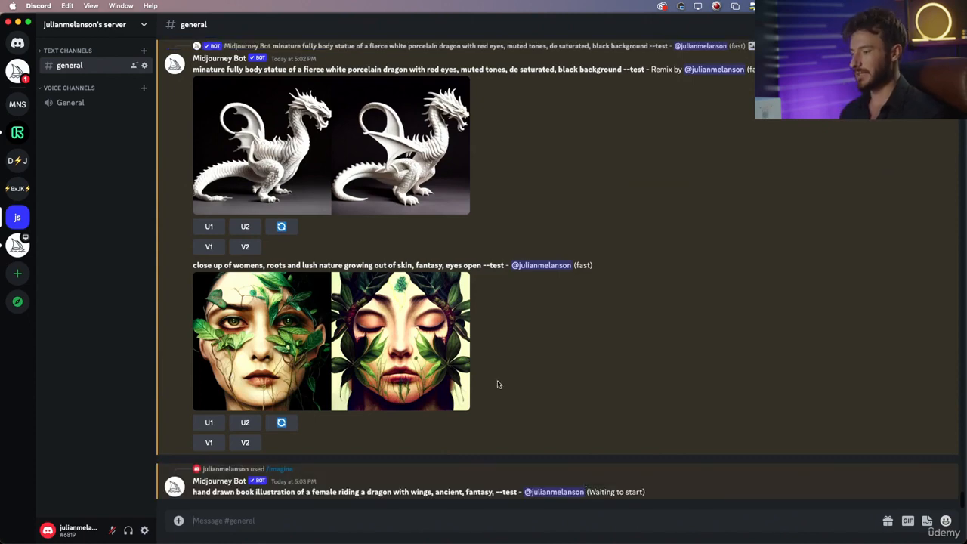
Enlarge the latest white porcelain dragon variation in Discord and compare it with grid_0-7.png in Preview.
scroll(476, 323, "up", 3)
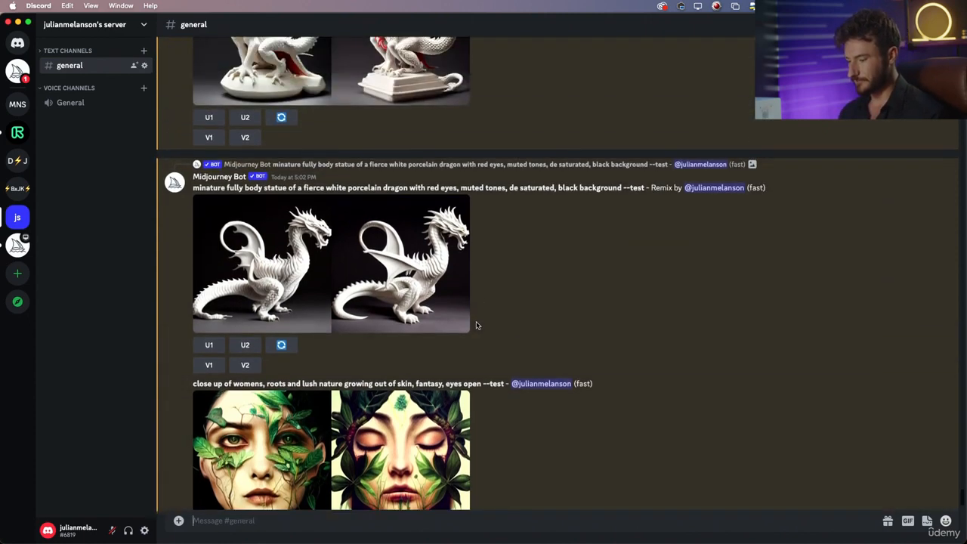
left_click(442, 296)
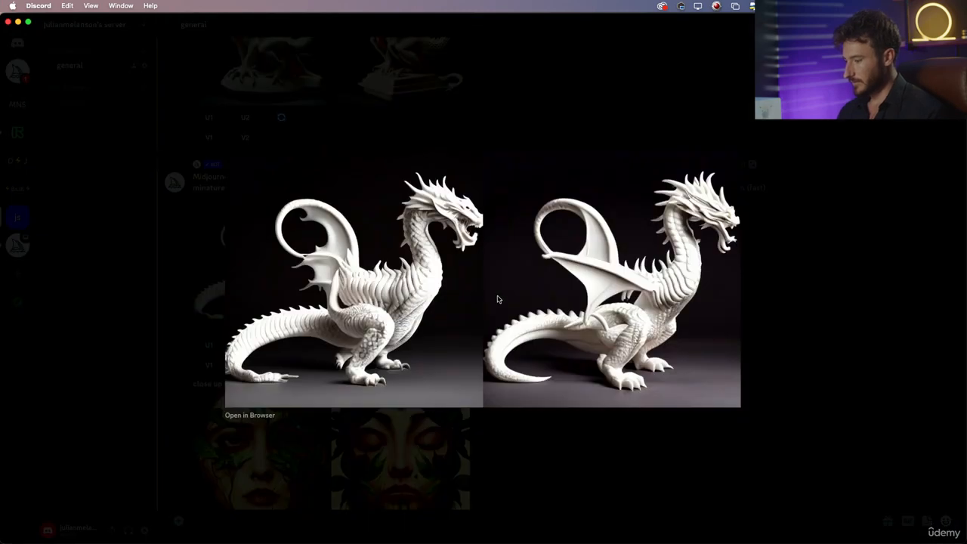
key("super+Tab")
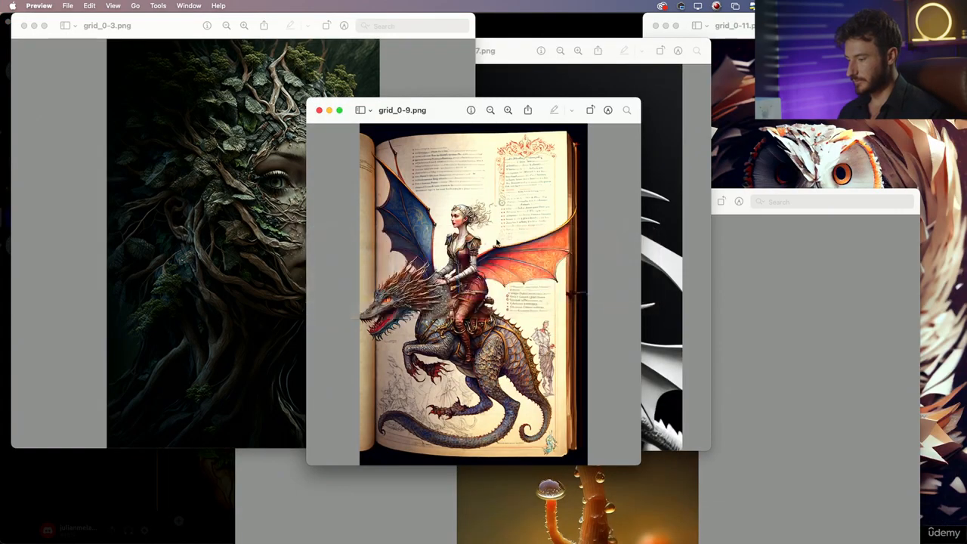
left_click(683, 175)
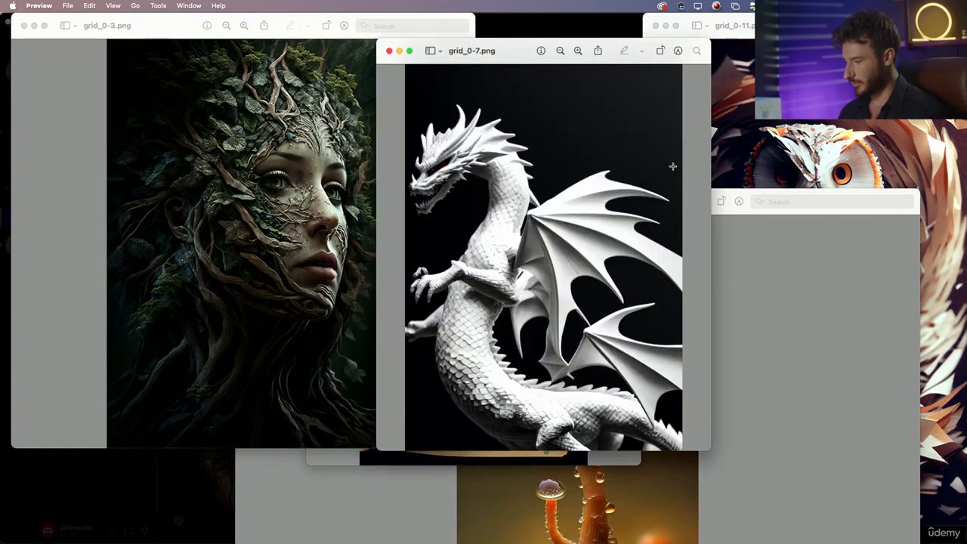
key("super+Tab")
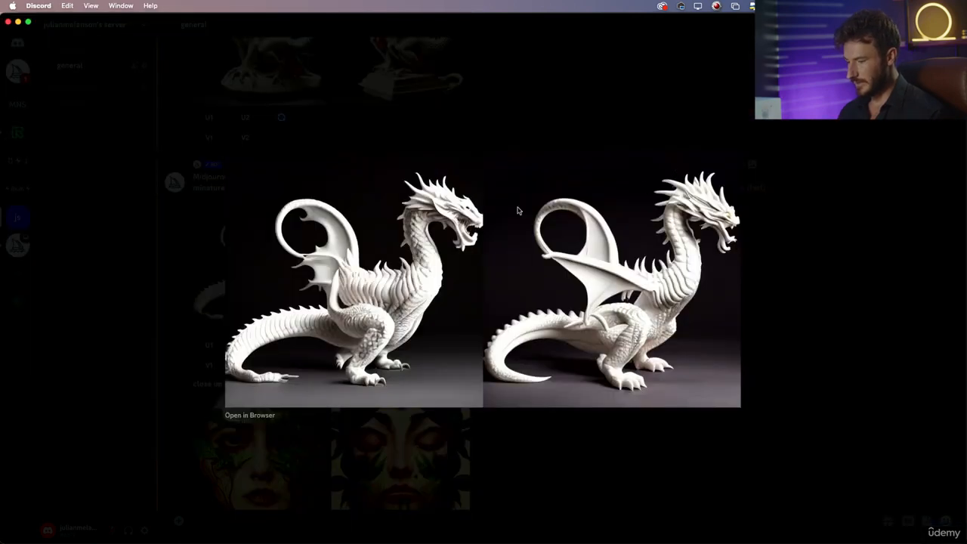
key("Escape")
Enlarge the "close up of womens, roots and lush nature" result in Discord and compare it with grid_0-3.png in Preview.
scroll(440, 315, "down", 3)
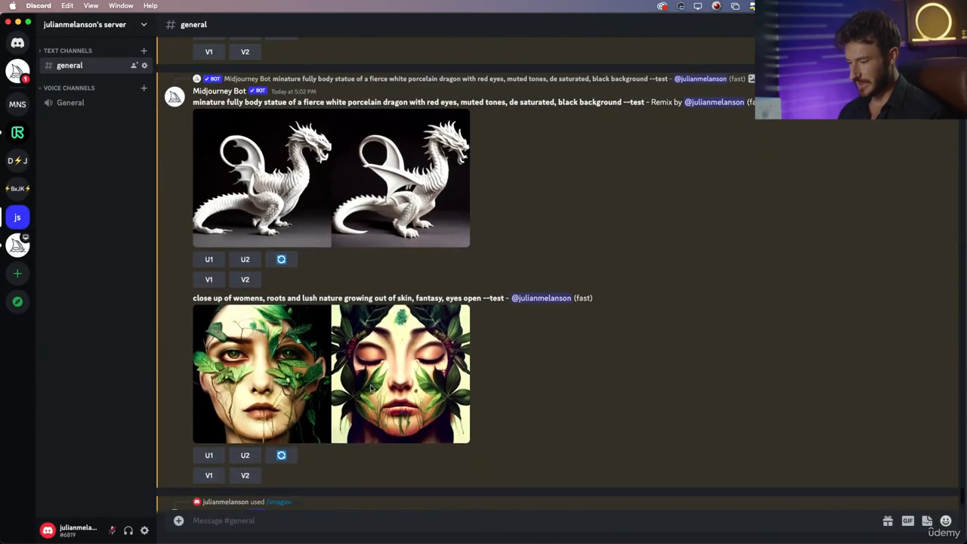
left_click(288, 378)
key("super+Tab")
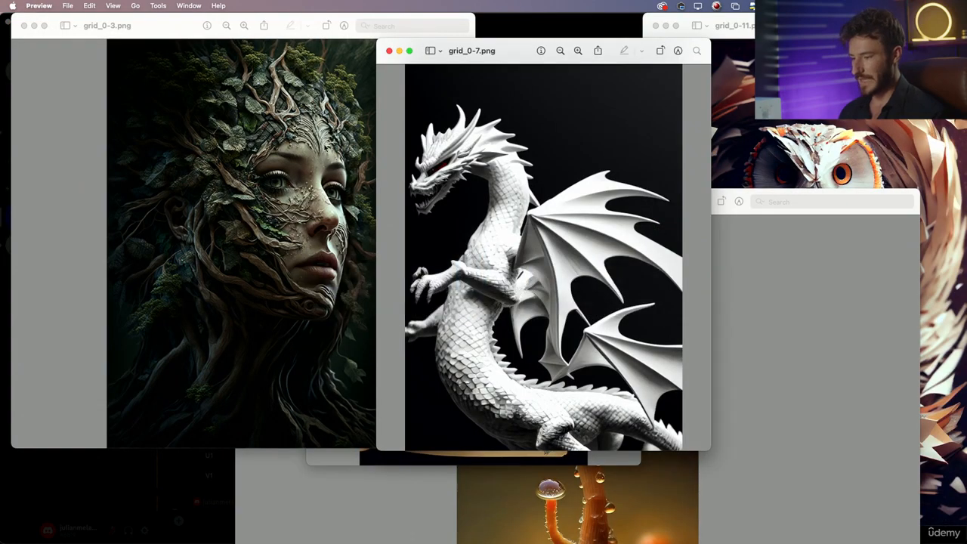
left_click(316, 143)
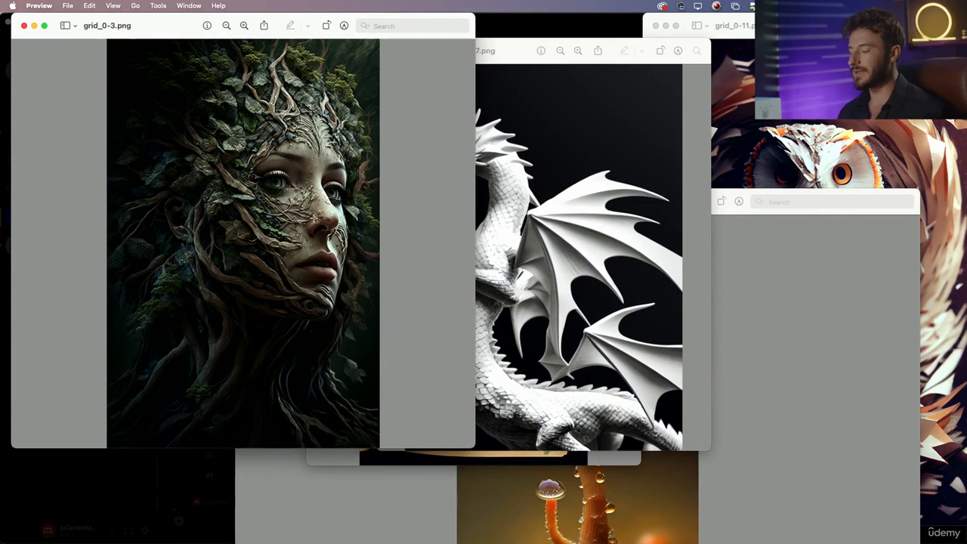
key("super+Tab")
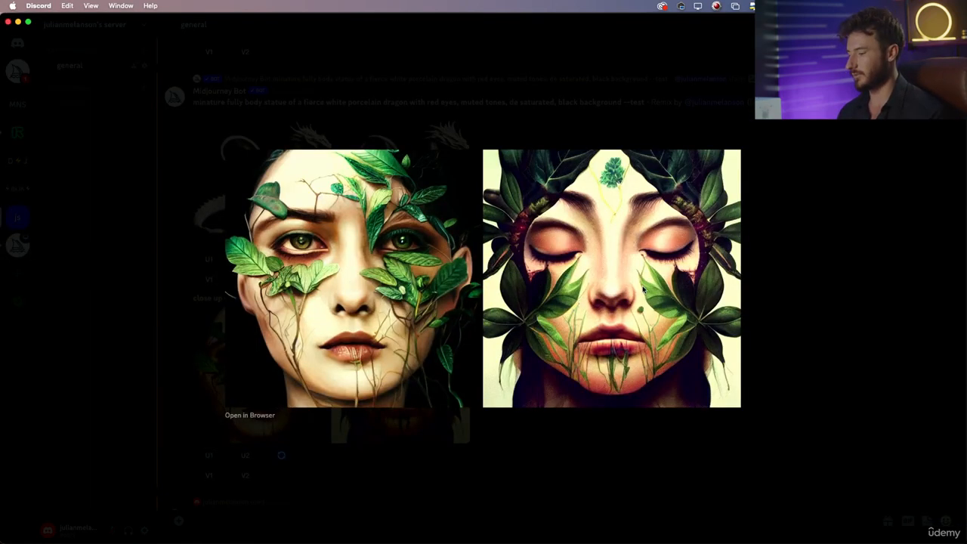
key("Escape")
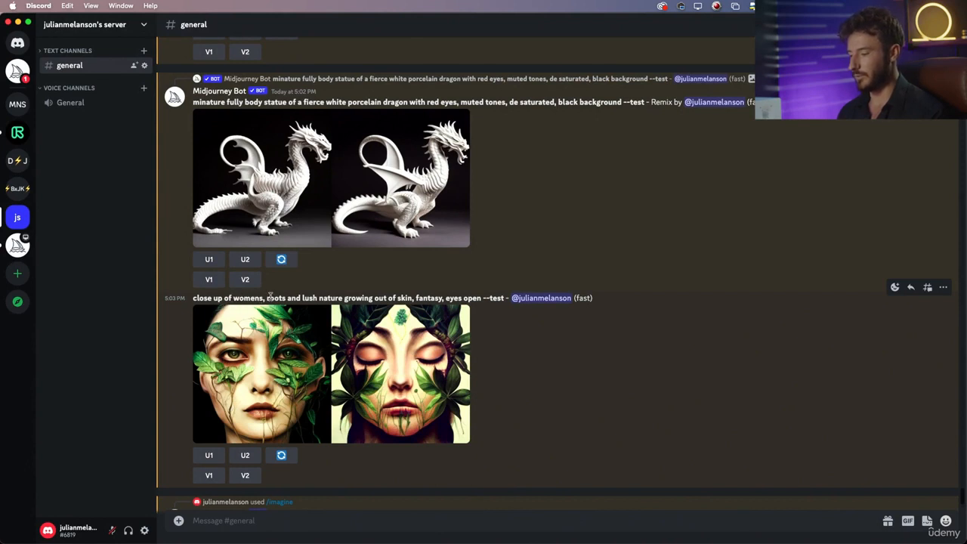
Submit a new /imagine prompt reading "beautiful women face, entire forest growing out of skin".
left_click_drag(276, 298, 450, 296)
left_click(284, 527)
type("/im")
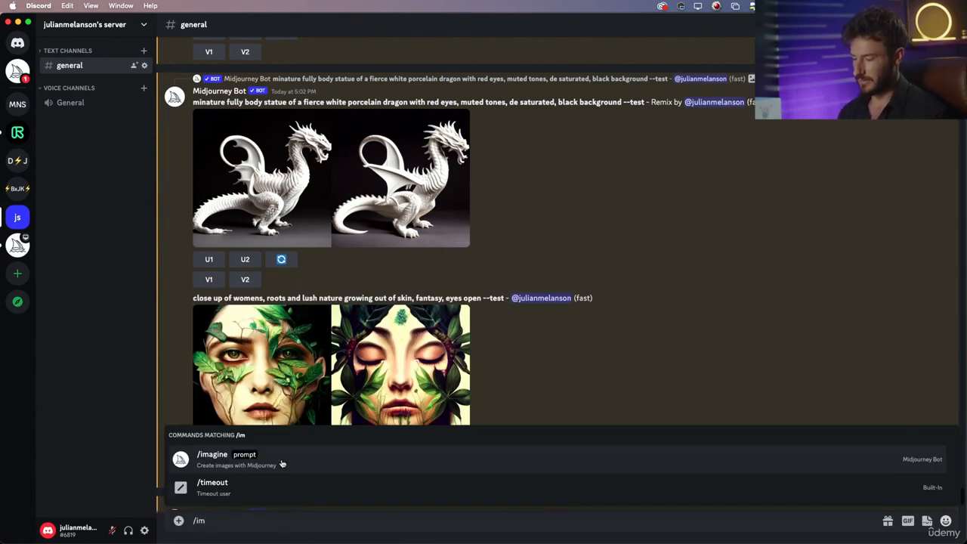
left_click(282, 460)
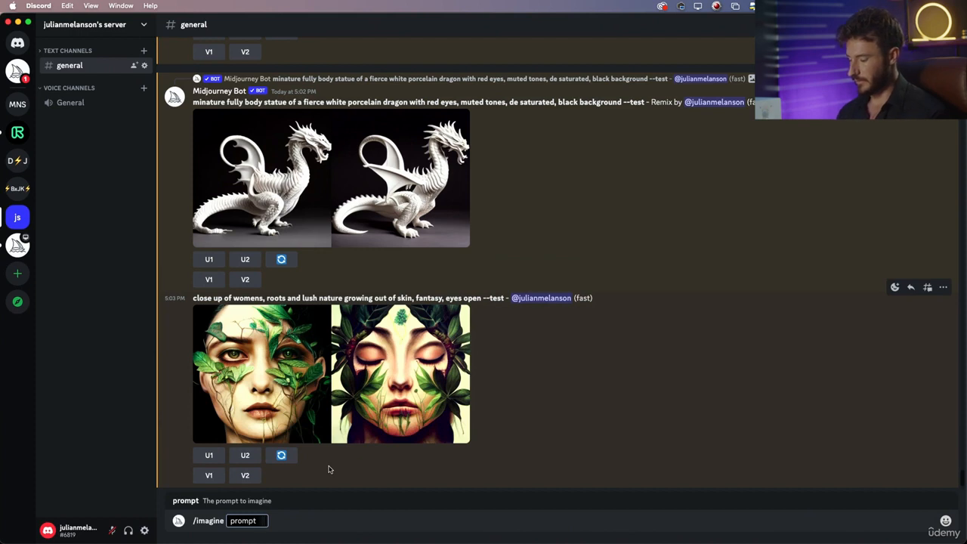
type("beautiful")
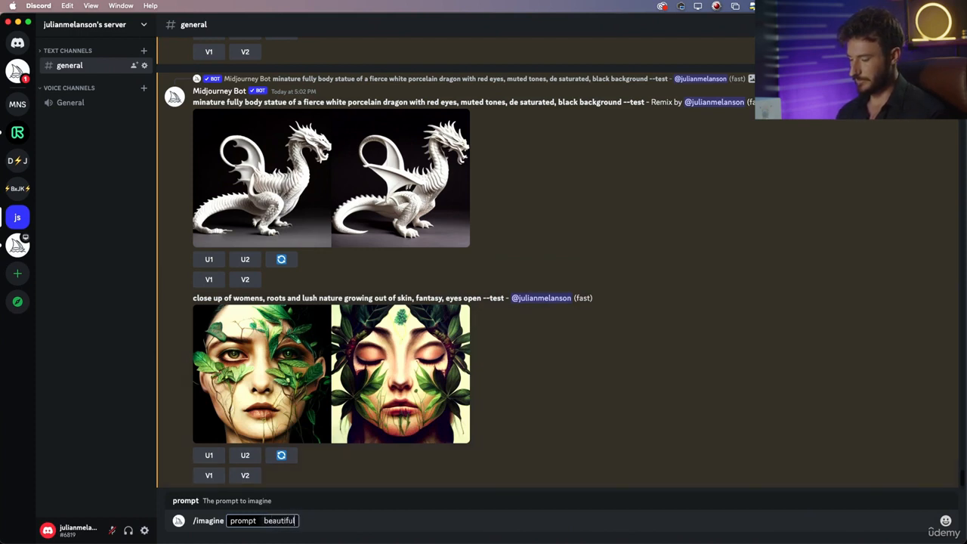
type(" women")
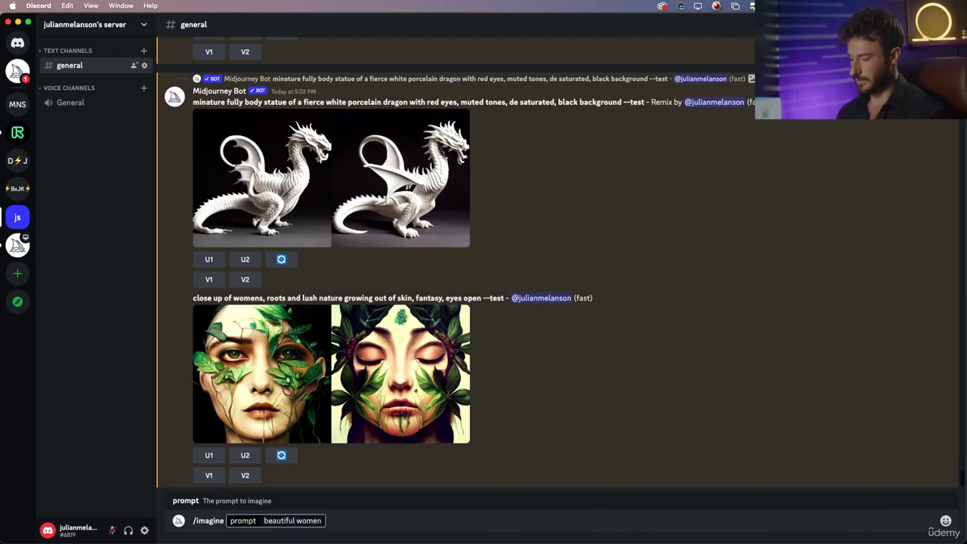
type(" face, ent")
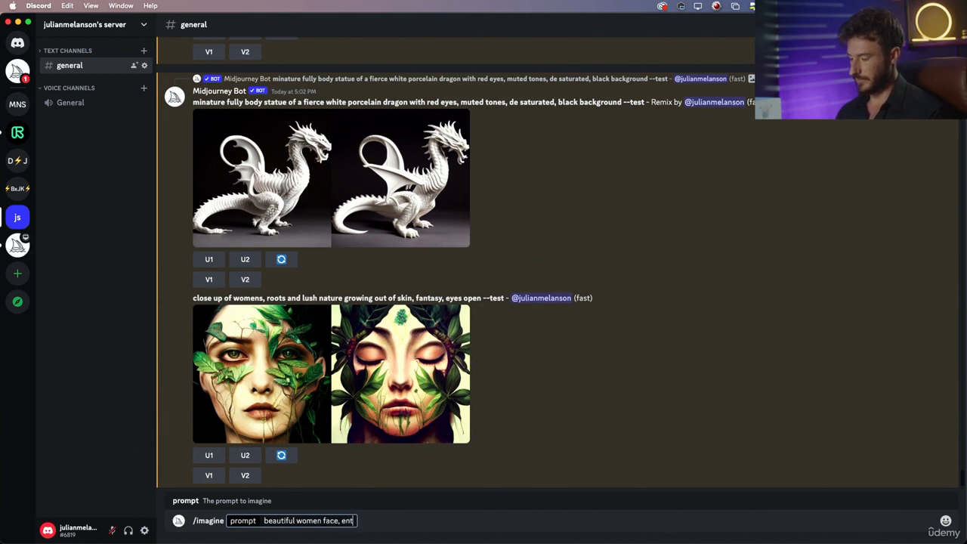
type("ire forest")
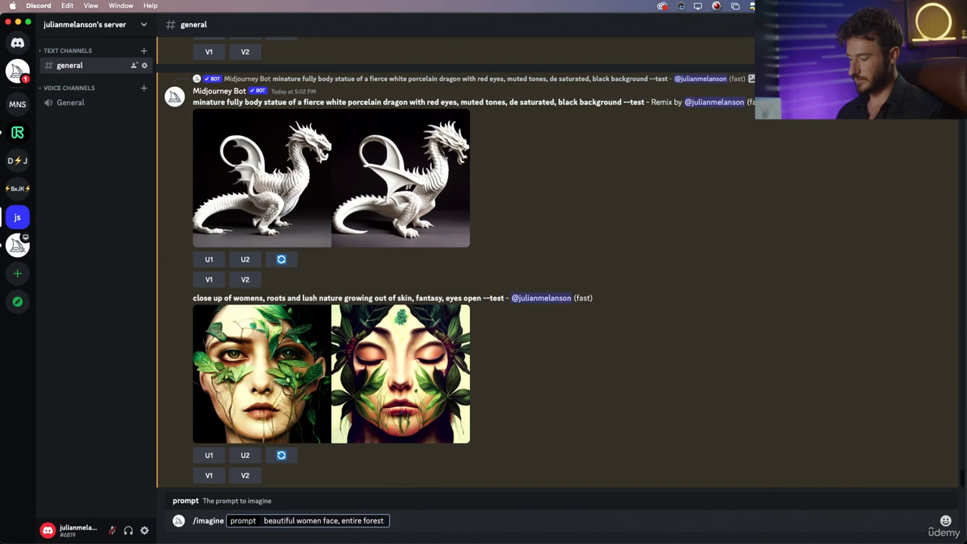
type(" growing out of skin")
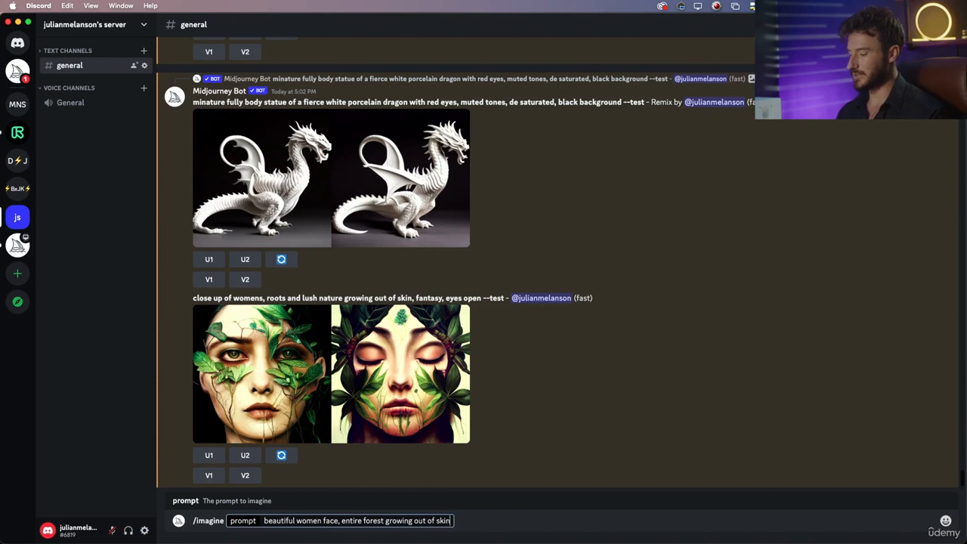
key("Return")
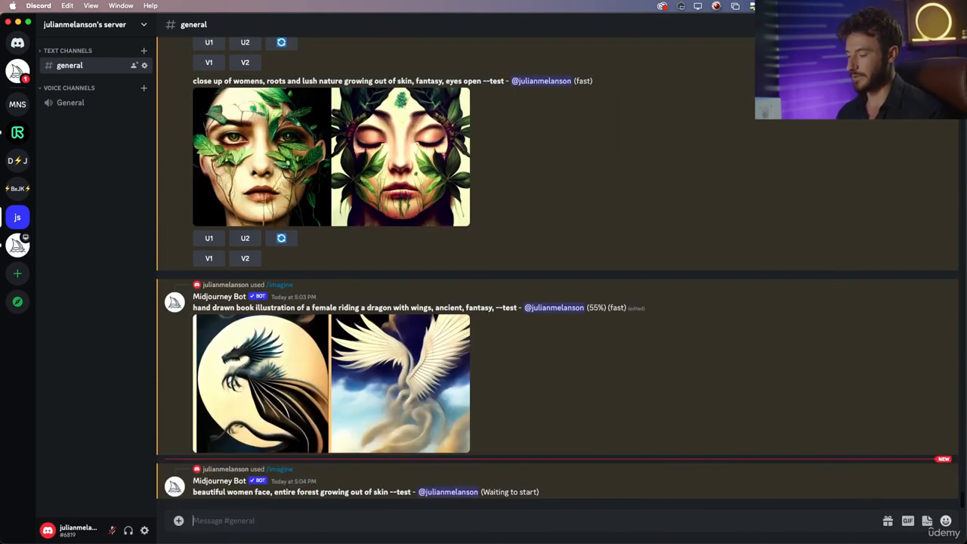
Check the forest face reference grid_0-3.png in Preview, then review the earlier dragon and nature face results in Discord.
key("super+Tab")
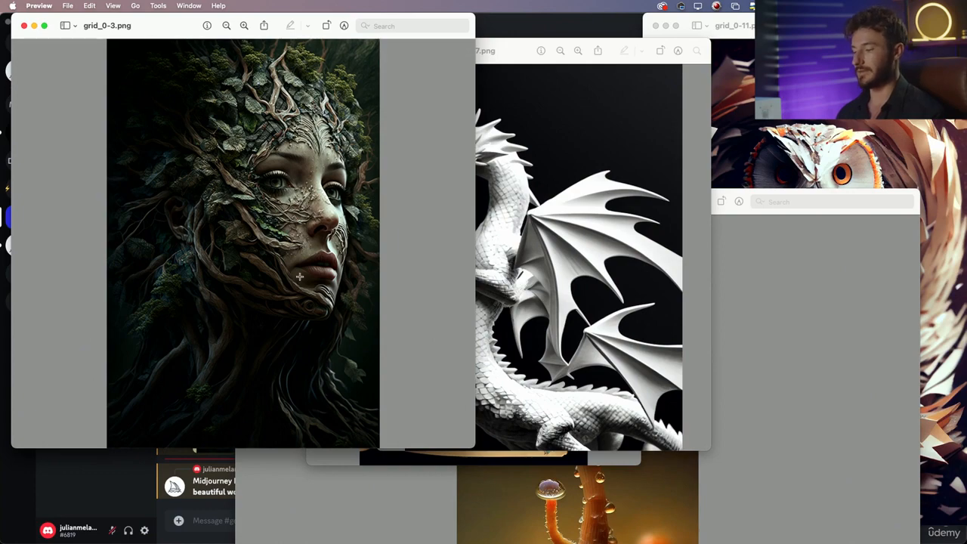
key("super+Tab")
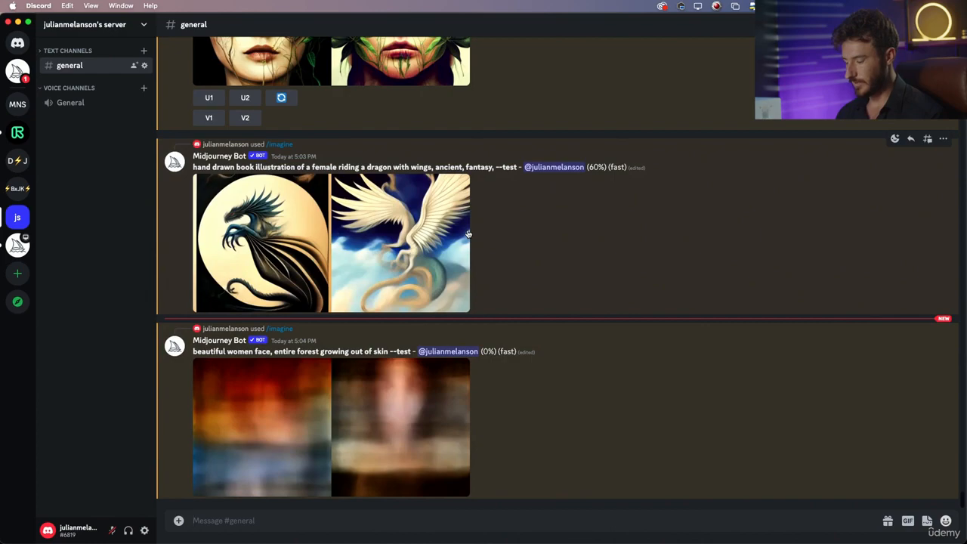
scroll(468, 234, "up", 5)
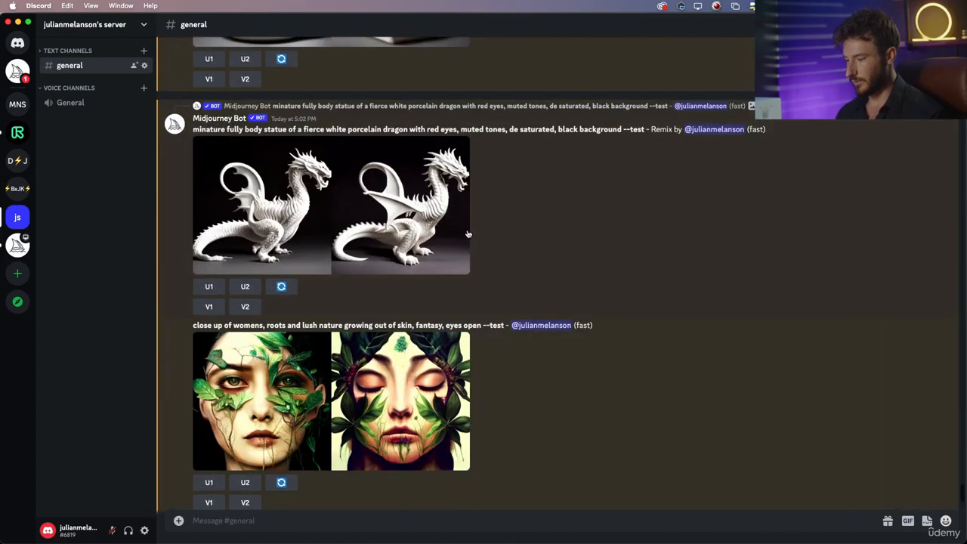
scroll(468, 234, "up", 5)
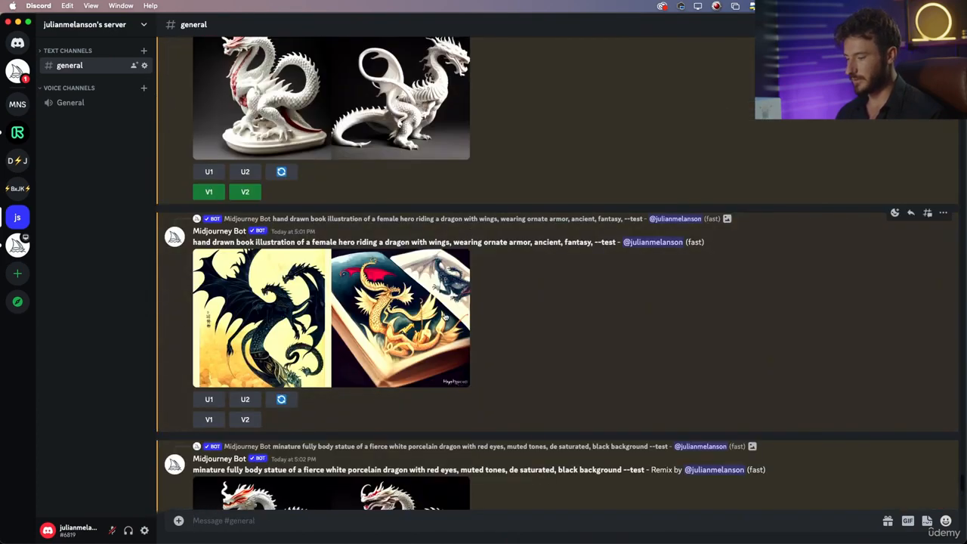
Switch to Preview and go through the references grid_0-2.png and grid_0-9.png to examine the paper owl in grid_0-11.png.
key("super+Tab")
left_click(764, 249)
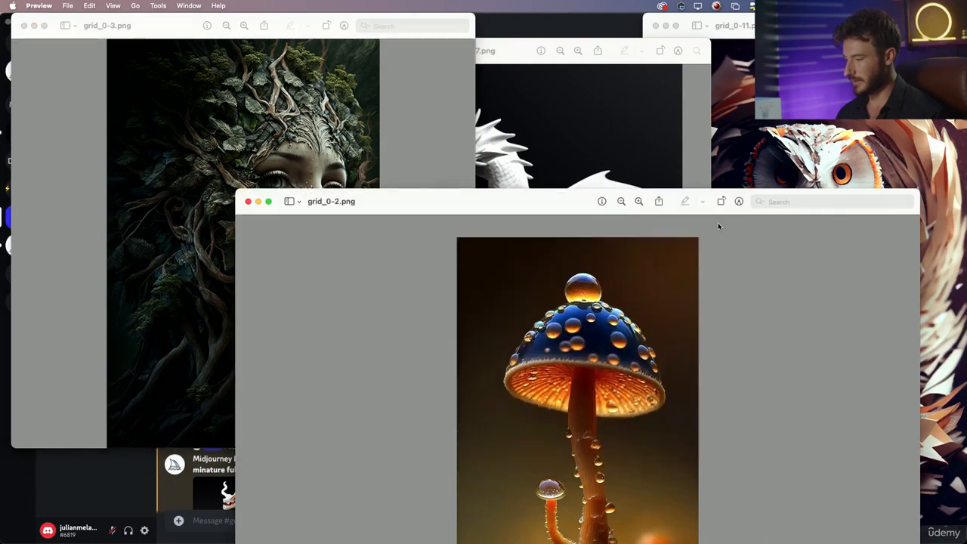
key("super+grave")
key("super+grave")
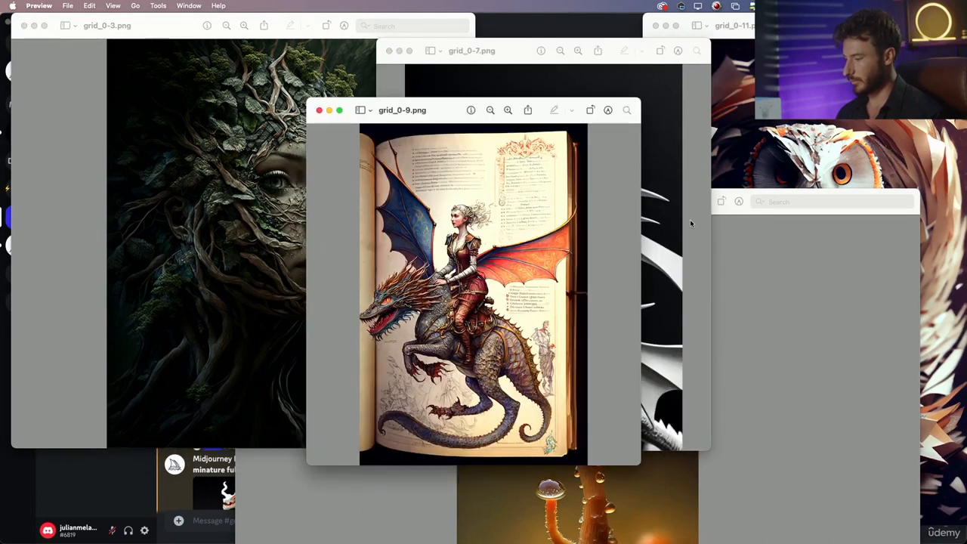
key("super+grave")
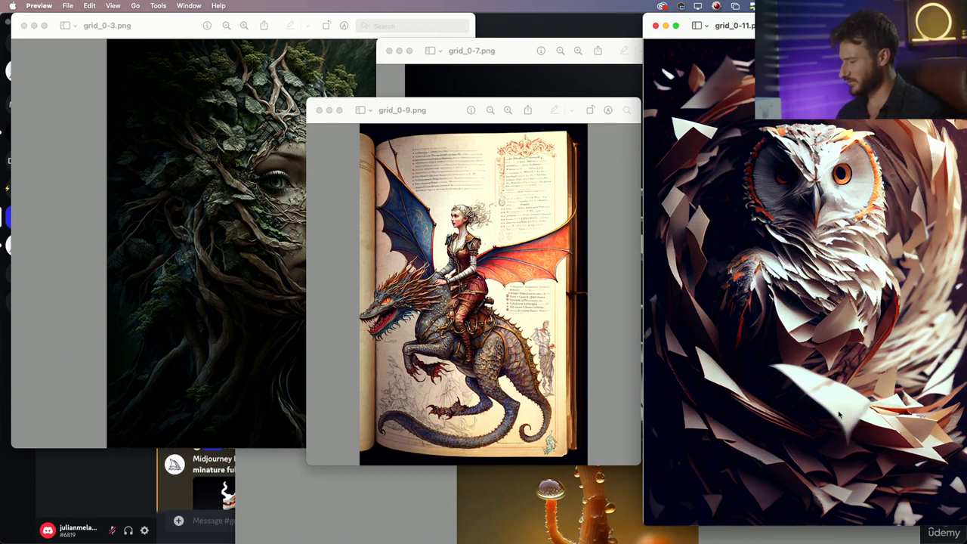
key("super+Tab")
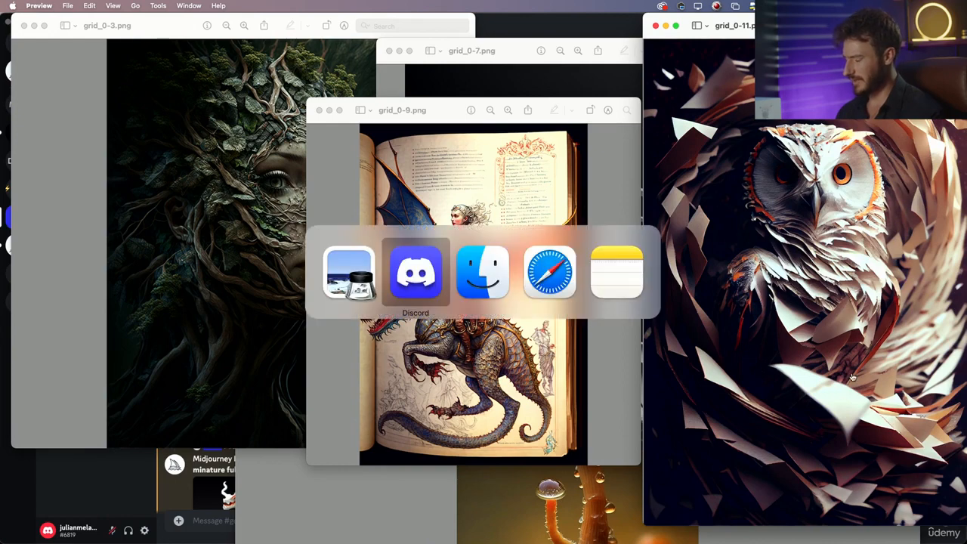
key("Escape")
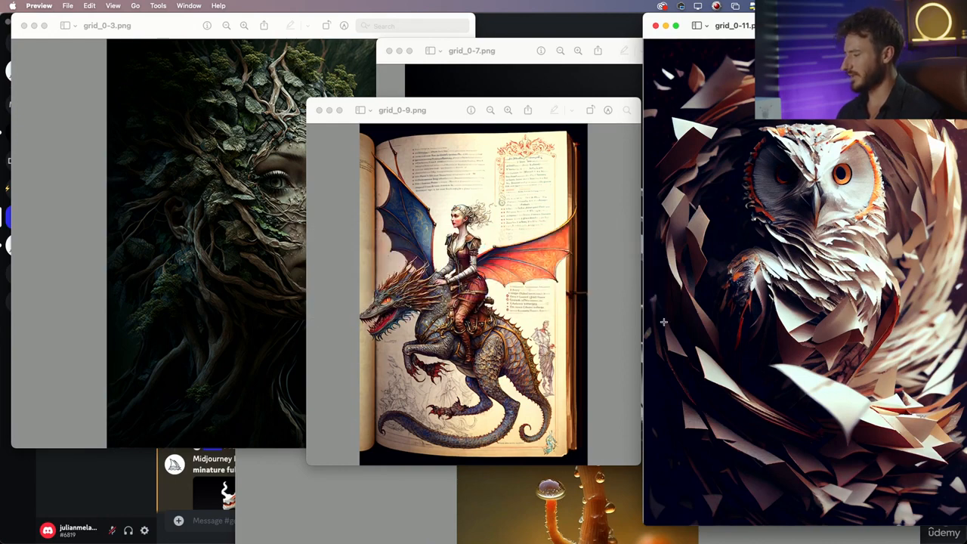
Switch to Discord and start an /imagine prompt reading "full body of owl looking into camera, made out of paper".
key("super+Tab")
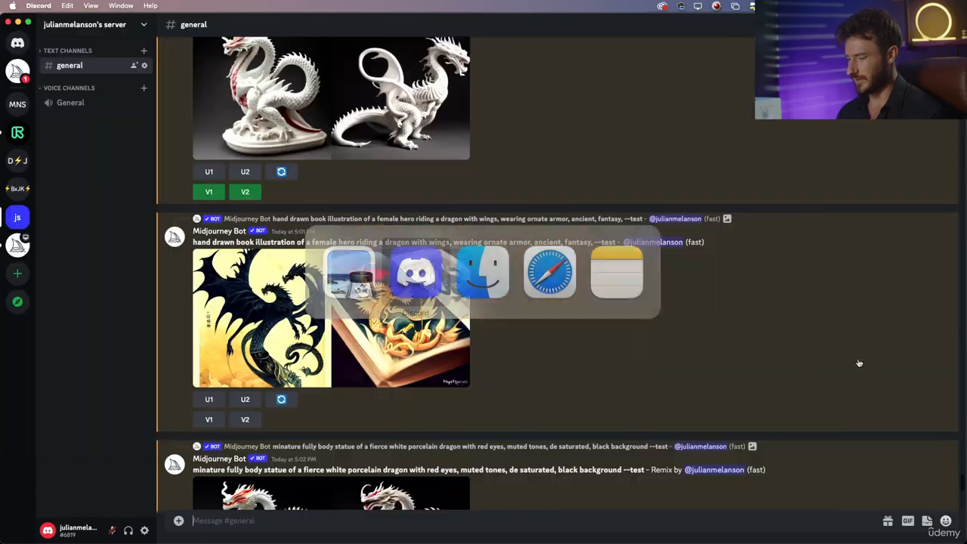
type("/im")
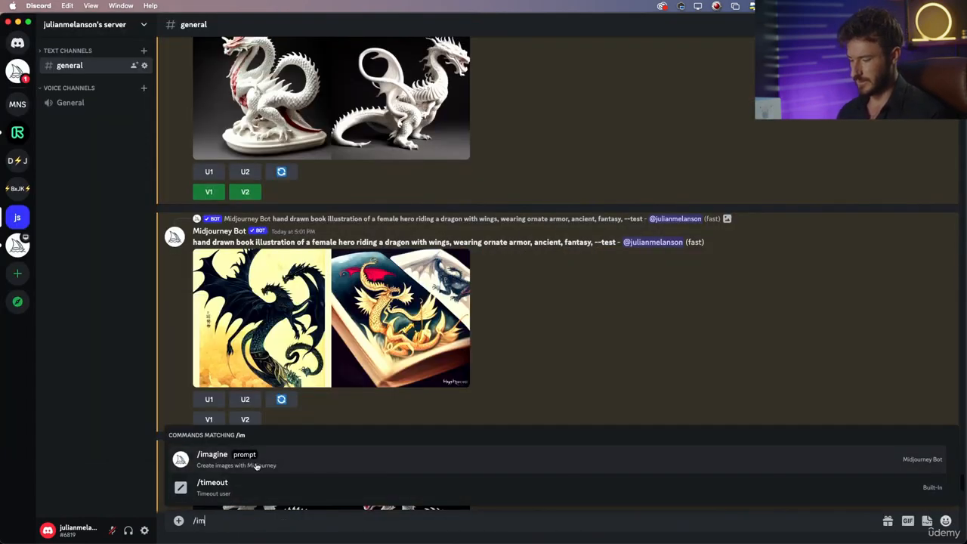
left_click(255, 463)
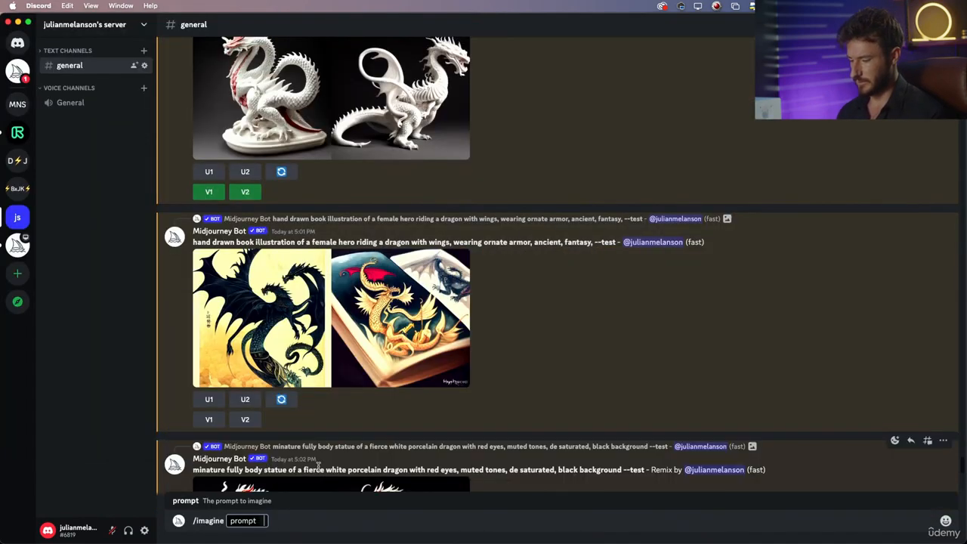
type("full body of owl")
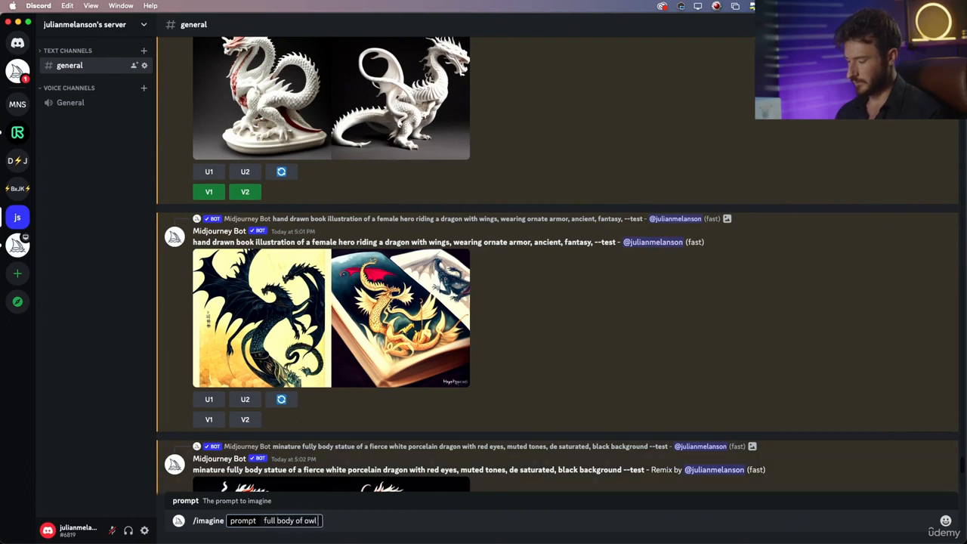
type(" looking into camera, made")
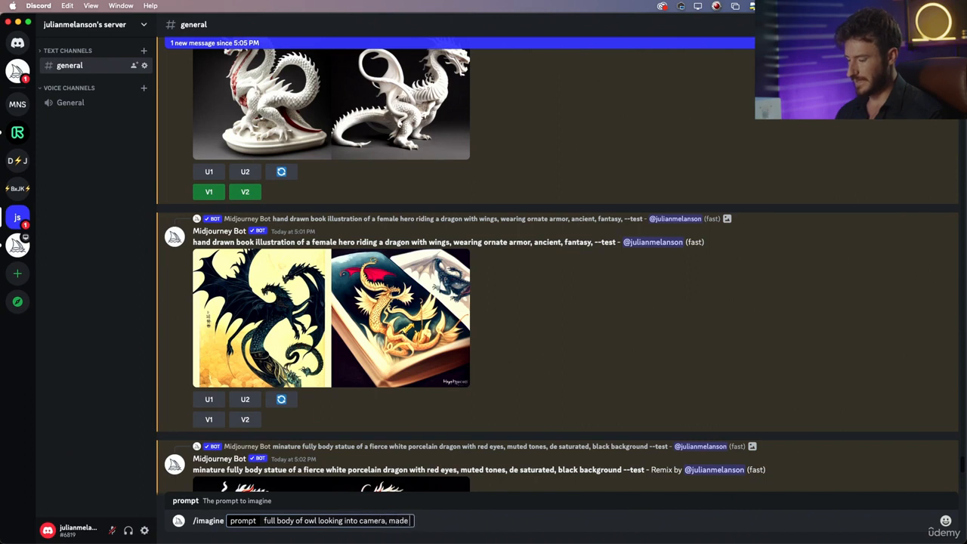
type(" out of paper")
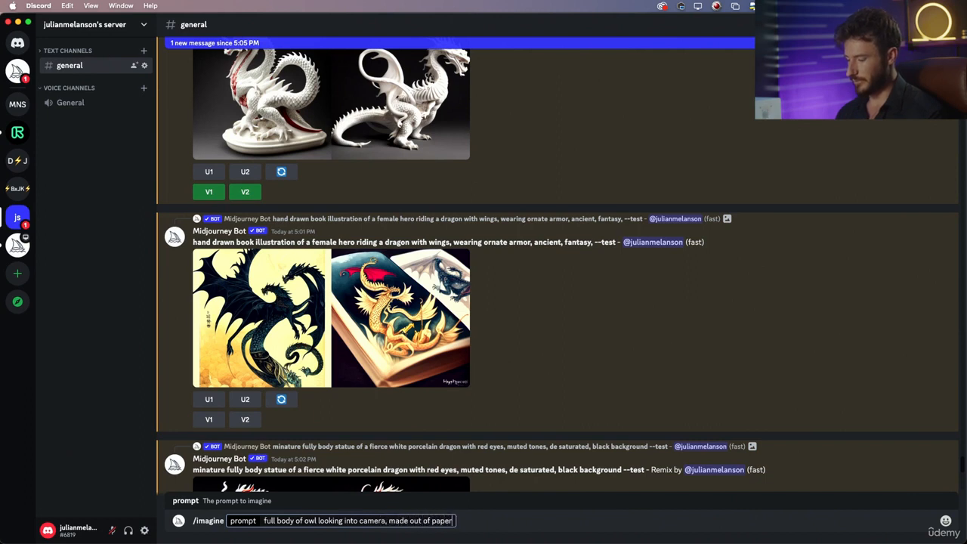
type(" mis")
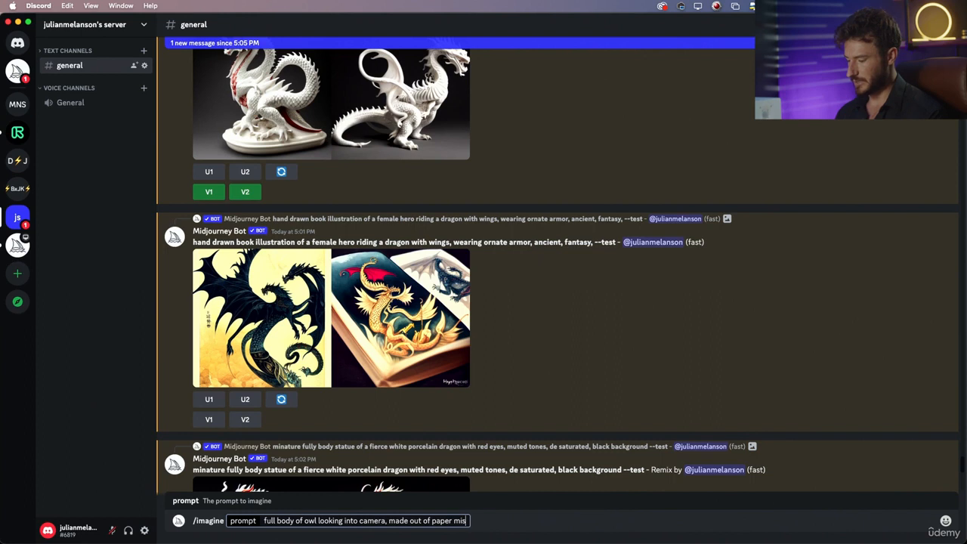
type("hay")
key("BackSpace")
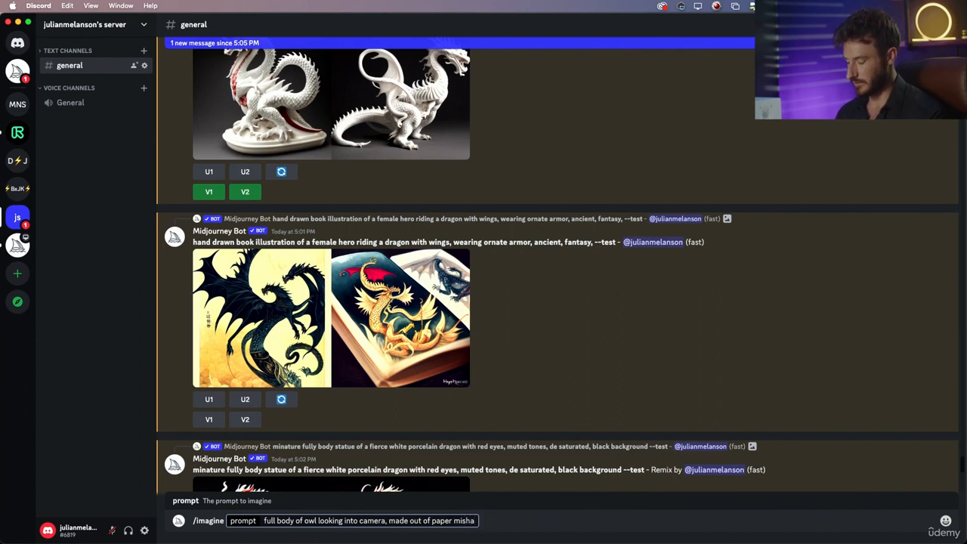
key("BackSpace")
key("BackSpace")
type("hae")
key("BackSpace")
key("BackSpace")
key("BackSpace")
key("BackSpace")
key("BackSpace")
key("BackSpace")
Recheck the owl reference in Preview and extend the Discord prompt with ", scraps of paper swirling around owl,".
type(",")
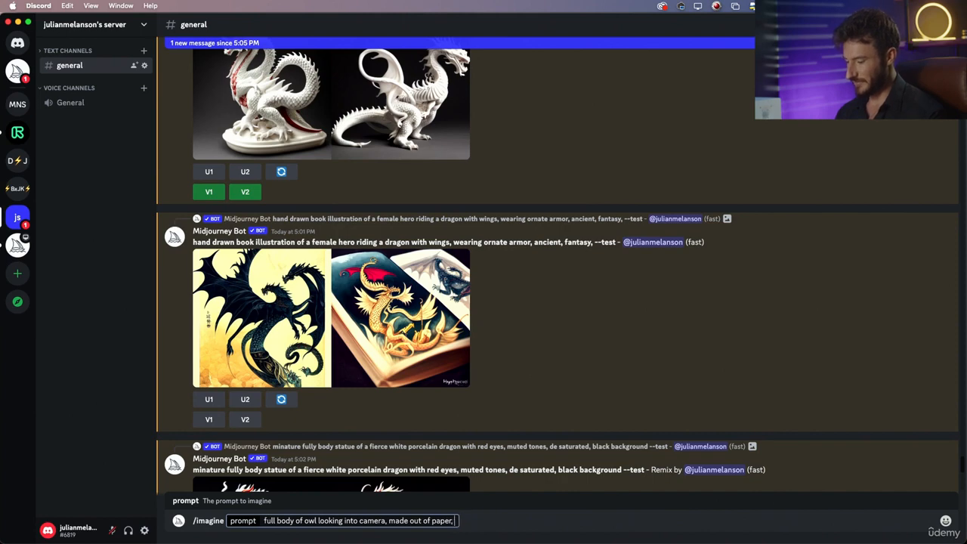
key("super+Tab")
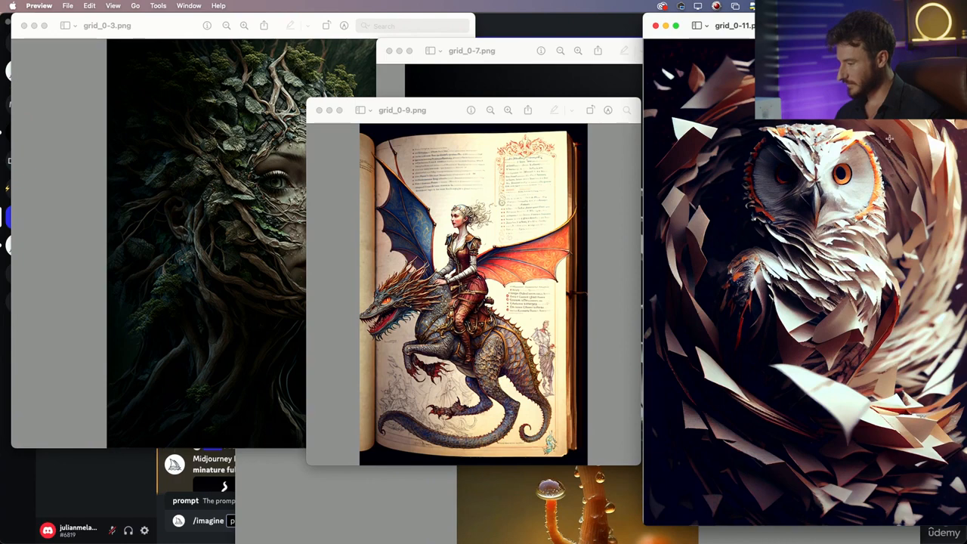
key("super+Tab")
type("scrap")
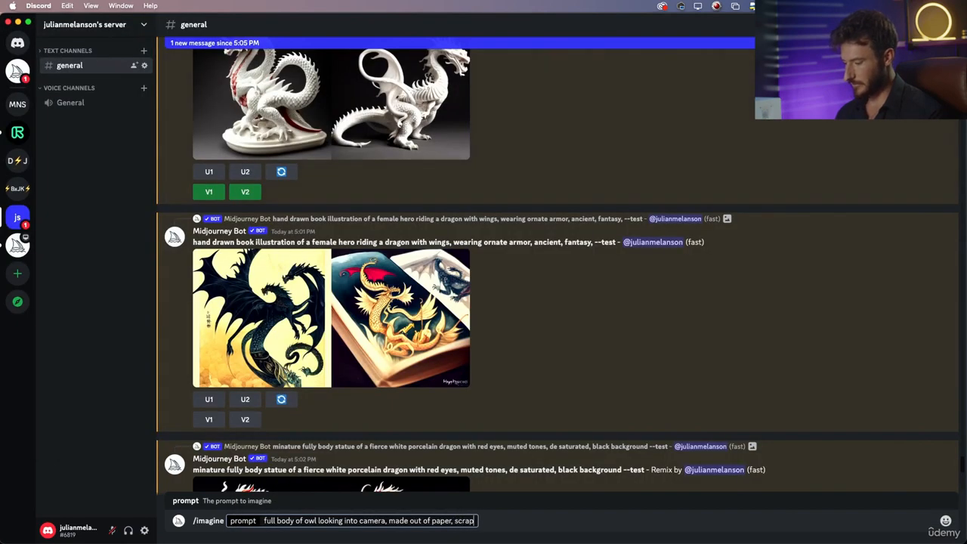
type("s of paper")
type(" twill")
key("BackSpace")
key("BackSpace")
key("BackSpace")
key("BackSpace")
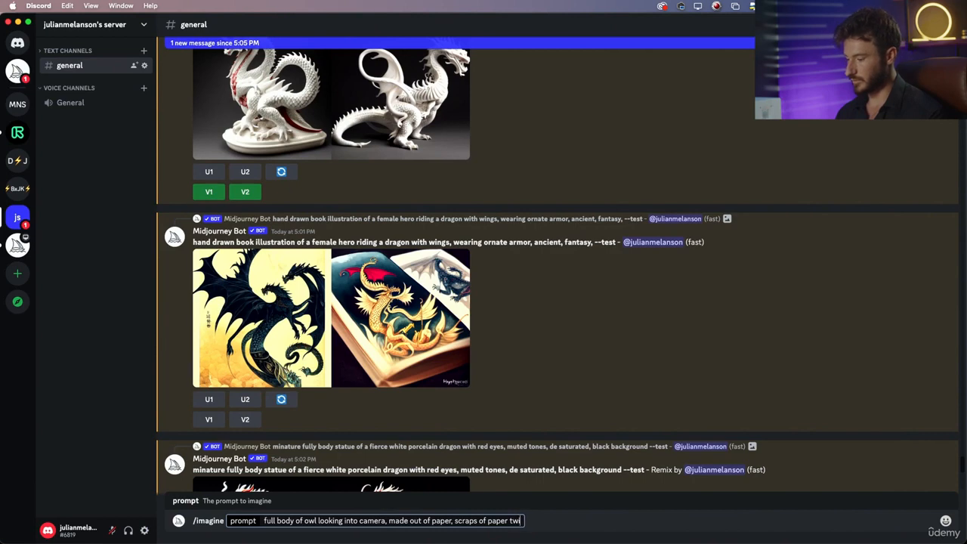
type("s")
type("wir")
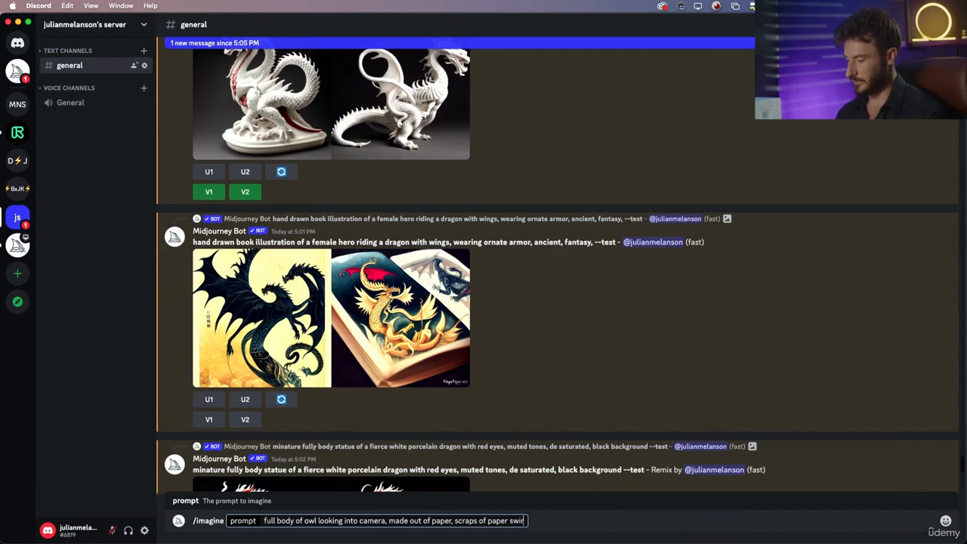
type("ling around owl,")
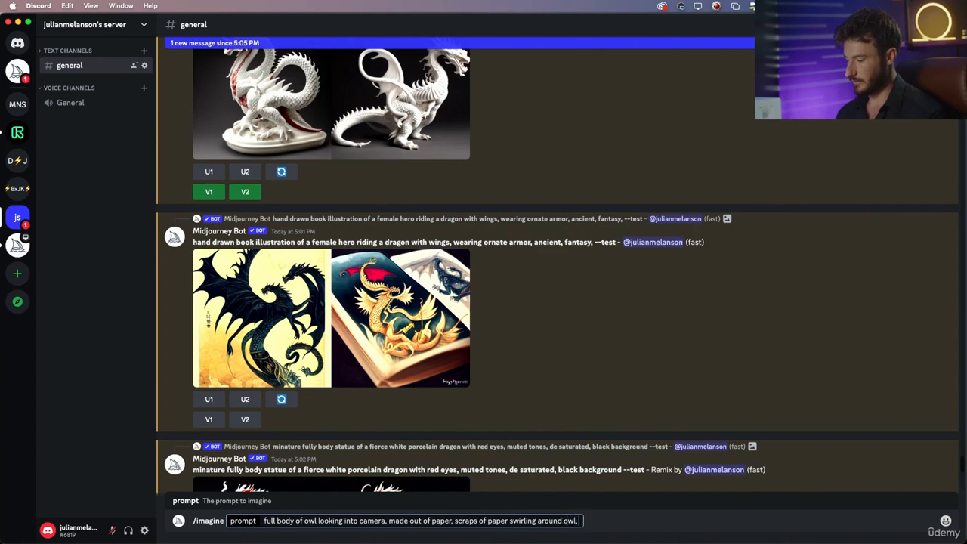
Consult the owl reference in Preview again, add "cinematic lighting," to the Discord prompt and submit it.
key("super+Tab")
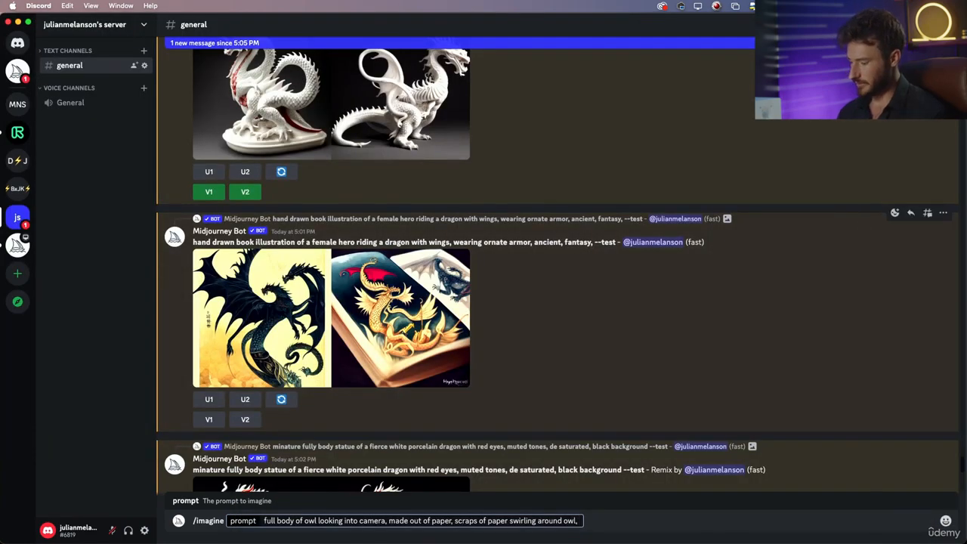
type("cinematic lighting")
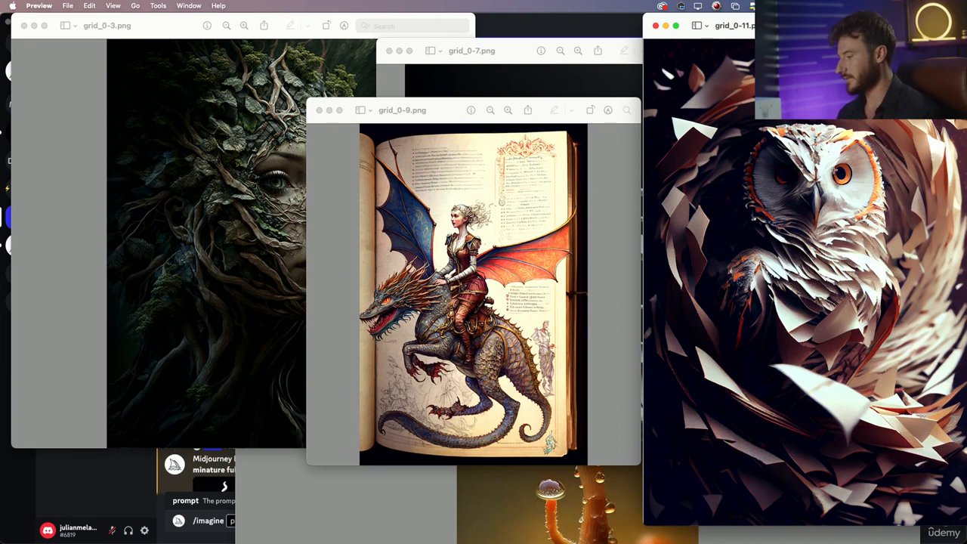
key("super+Tab")
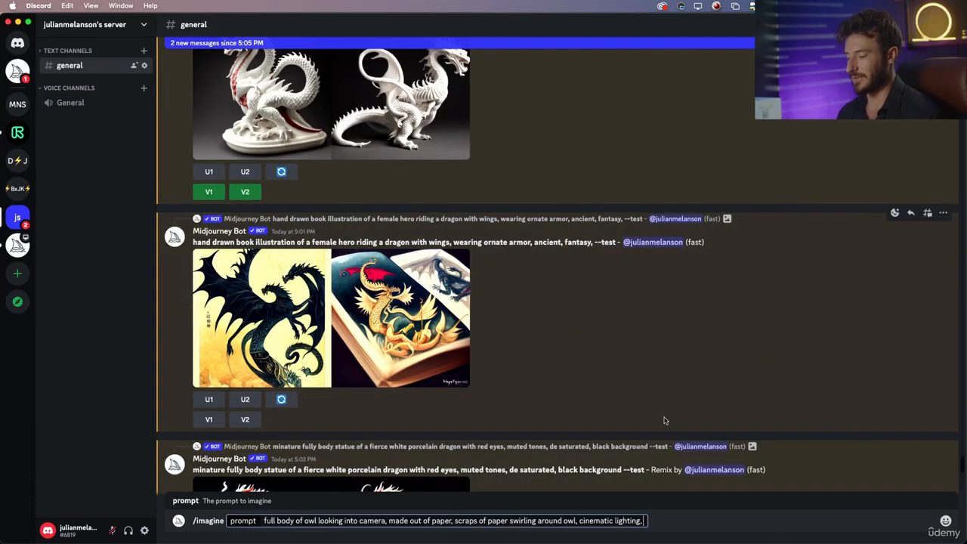
key("Return")
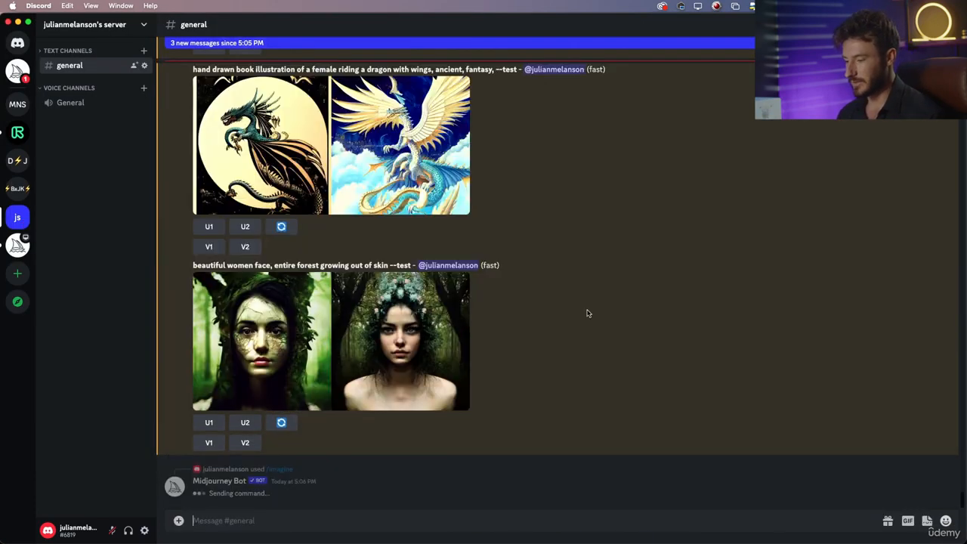
Enlarge the "beautiful women face, entire forest growing out of skin" result to examine it, and look back over the earlier results.
left_click(421, 326)
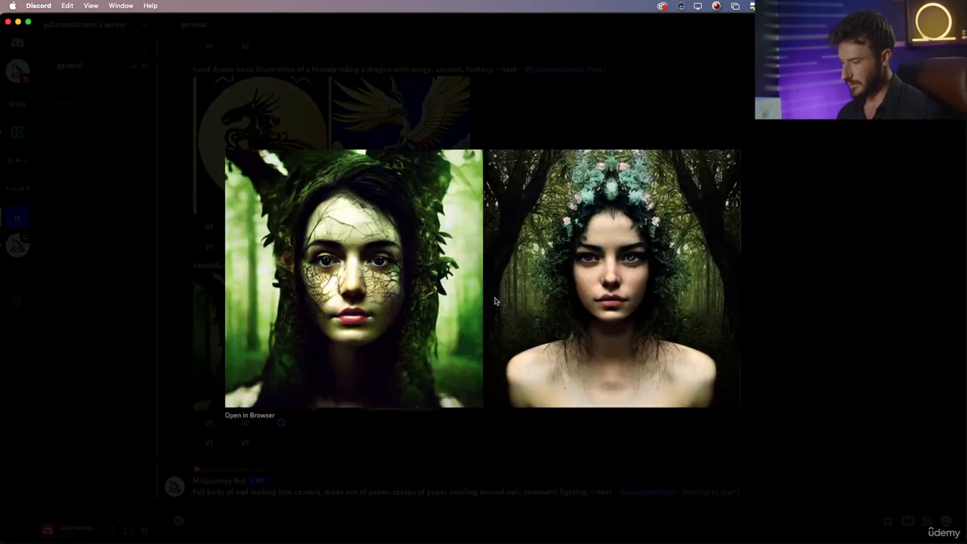
left_click(807, 237)
scroll(500, 318, "up", 5)
scroll(499, 318, "down", 5)
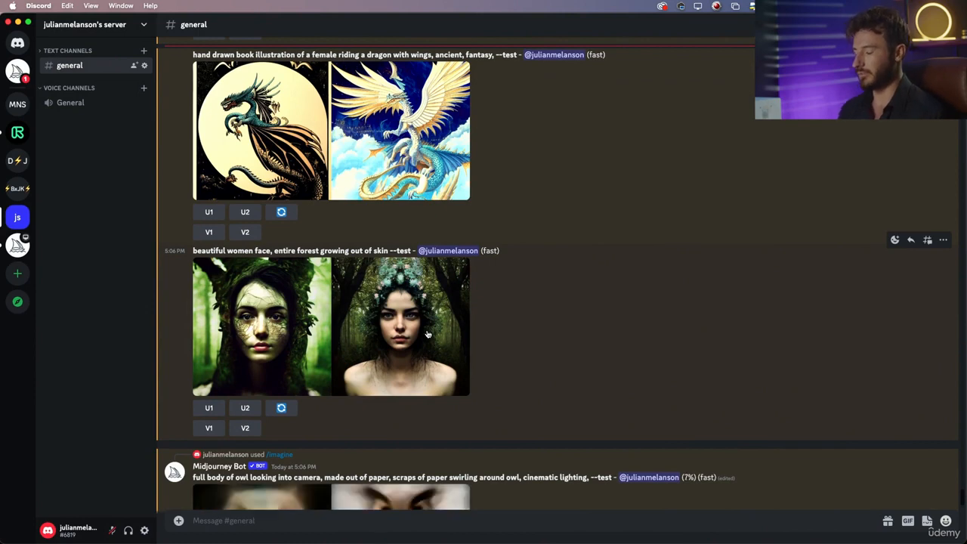
scroll(378, 265, "up", 4)
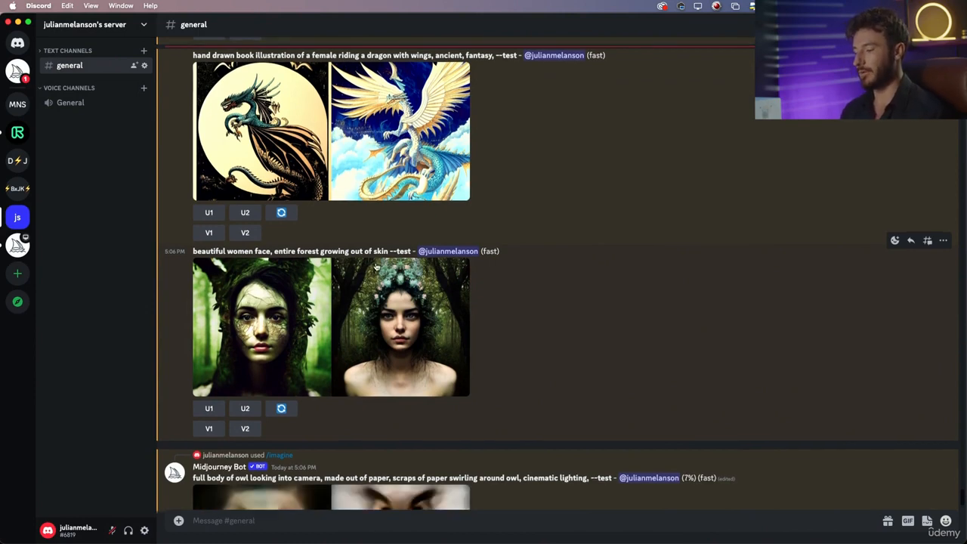
Enlarge the hand drawn dragon illustration result and compare it with the reference grid_0-9.png in Preview.
left_click(341, 310)
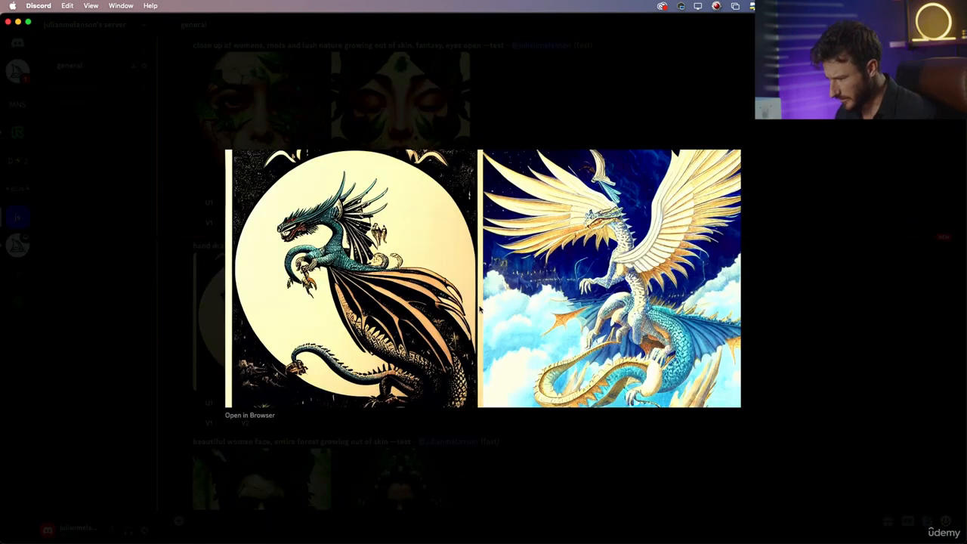
key("super+Tab")
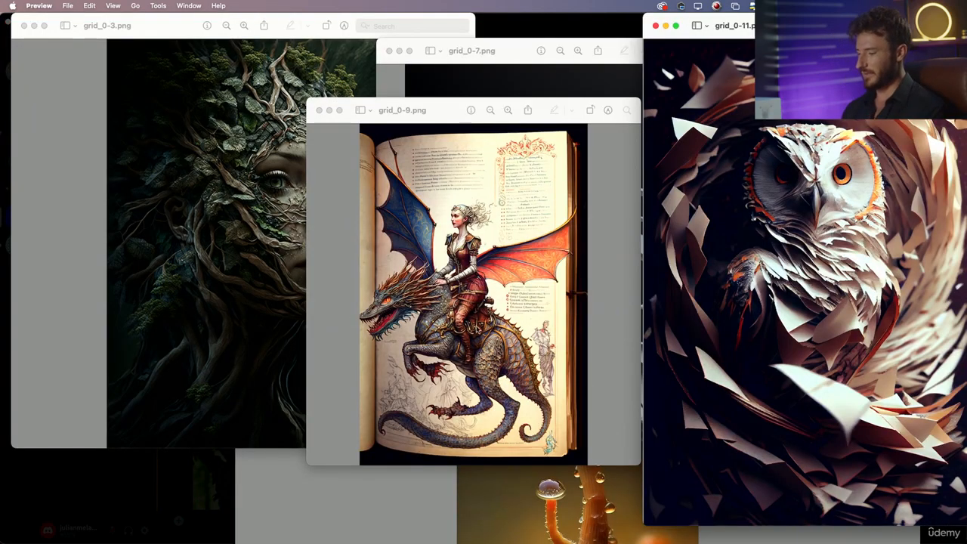
key("super+Tab")
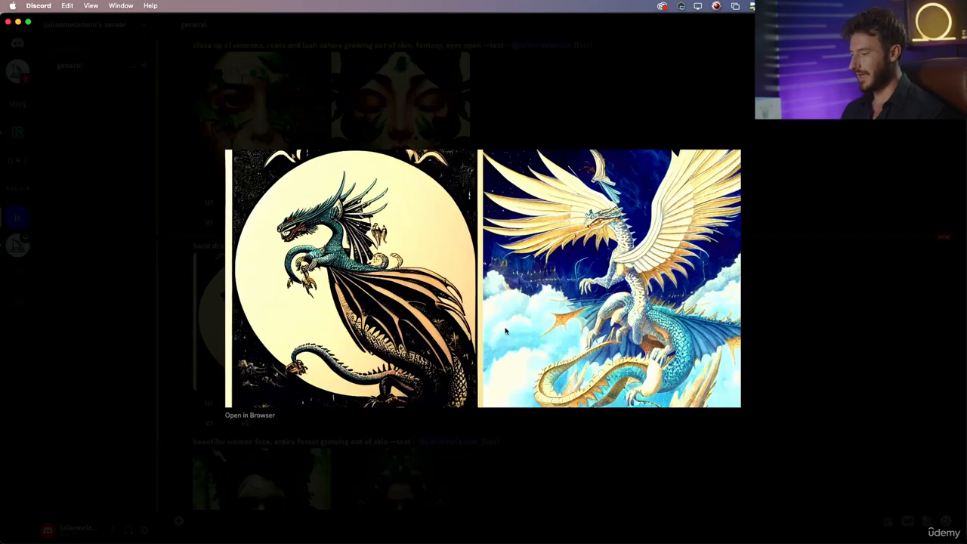
key("super+Tab")
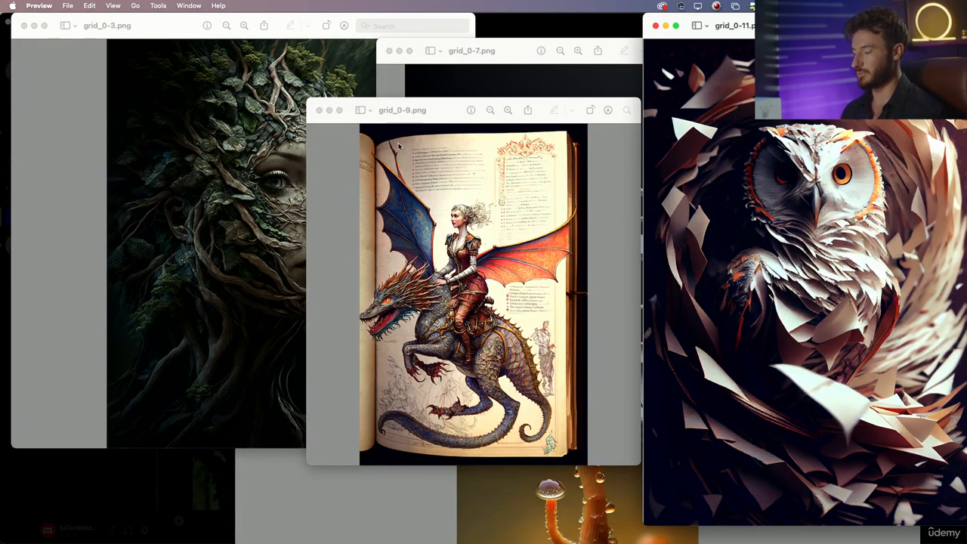
key("super+Tab")
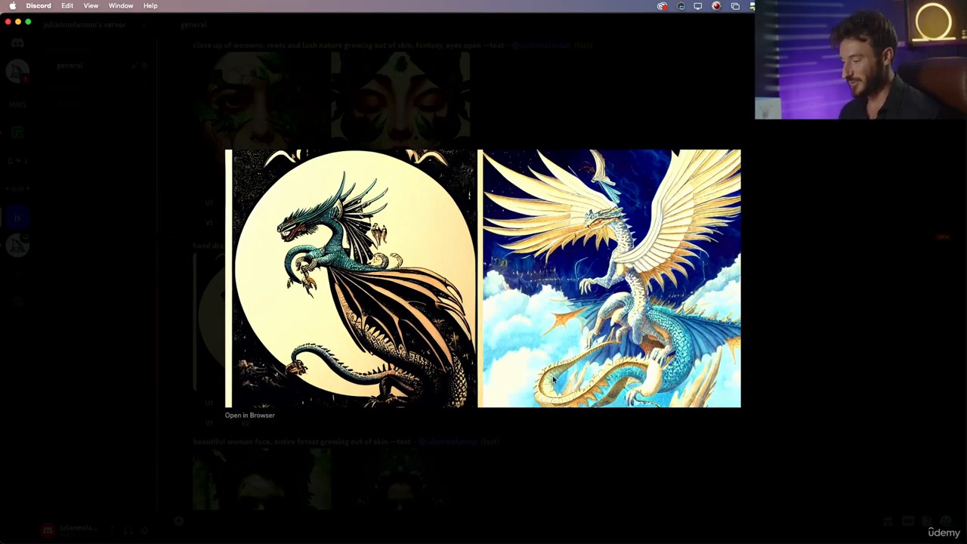
Close the enlarged dragon image in Discord, rerun its prompt for a new set of images, and check the generation progress.
key("Escape")
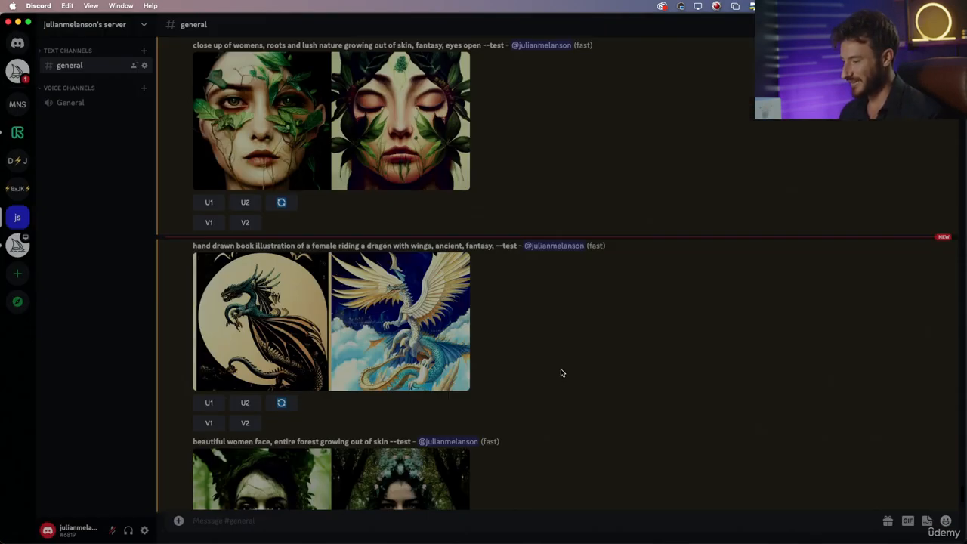
left_click(282, 402)
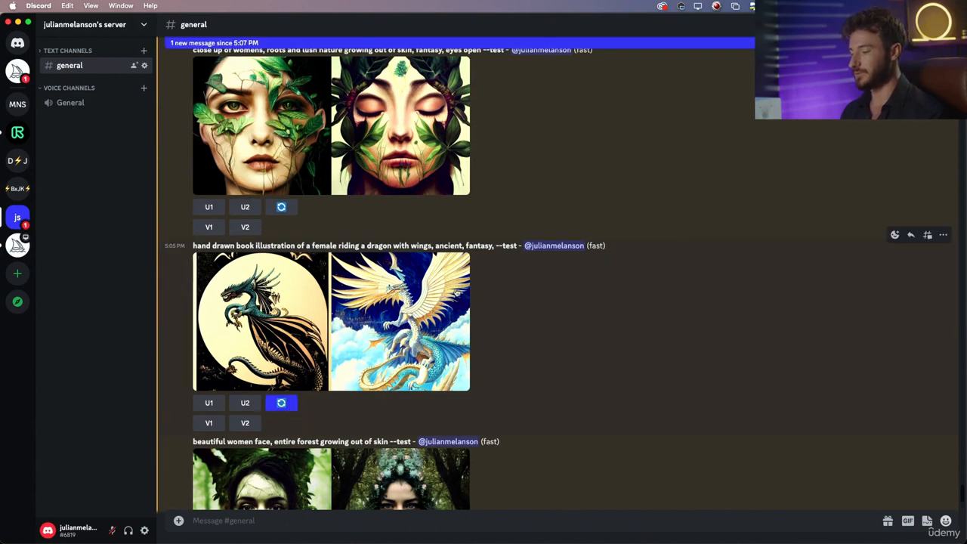
scroll(470, 291, "down", 3)
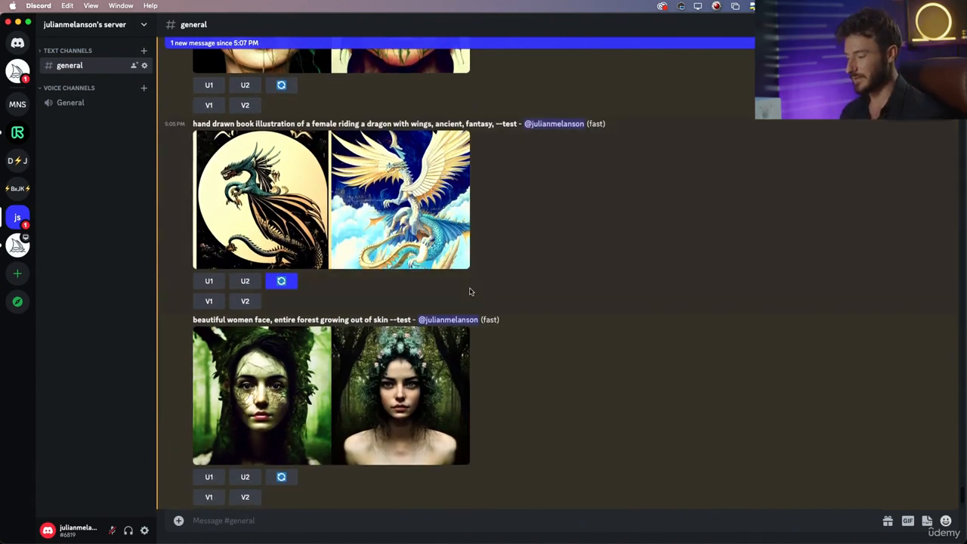
scroll(362, 356, "down", 5)
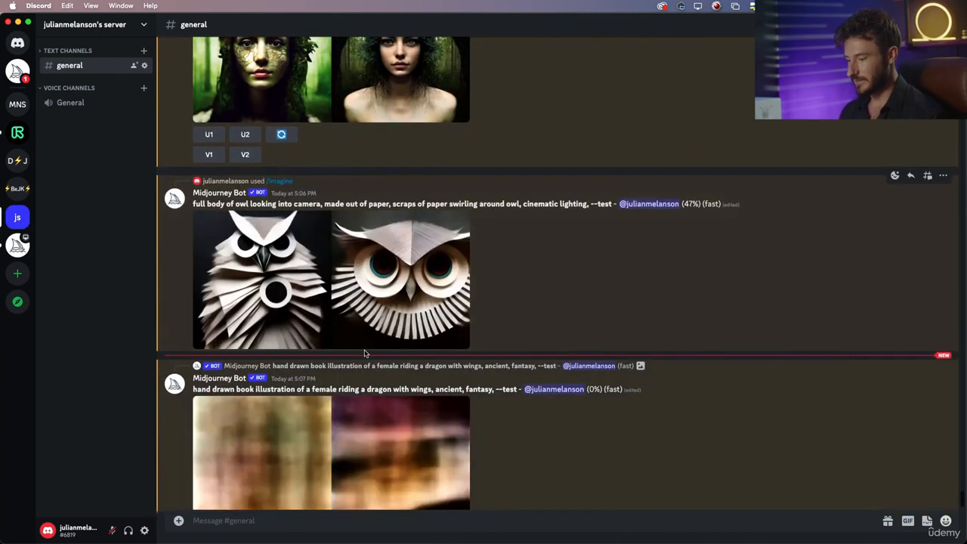
Copy the prompt text "beautiful women face, entire forest growing out of skin" from its result, without the --test suffix.
scroll(363, 351, "up", 5)
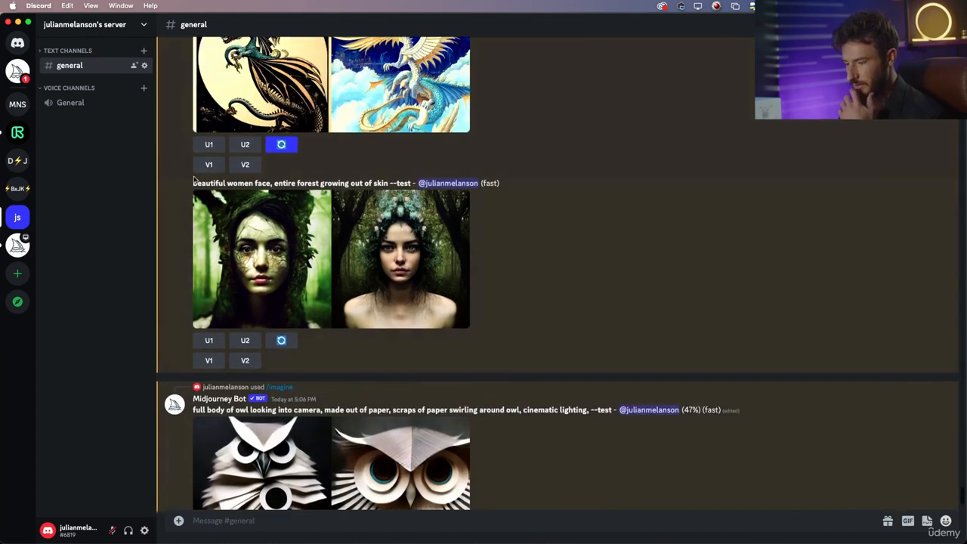
left_click_drag(194, 182, 386, 179)
key("super+c")
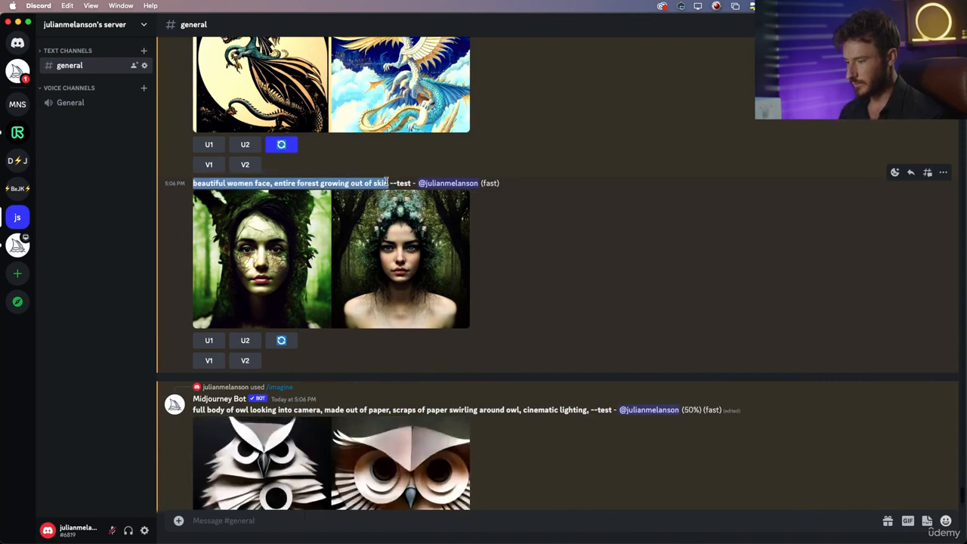
Switch the Midjourney model to MJ Test Photo in the earlier settings message.
scroll(340, 340, "down", 5)
left_click(289, 512)
scroll(340, 302, "up", 20)
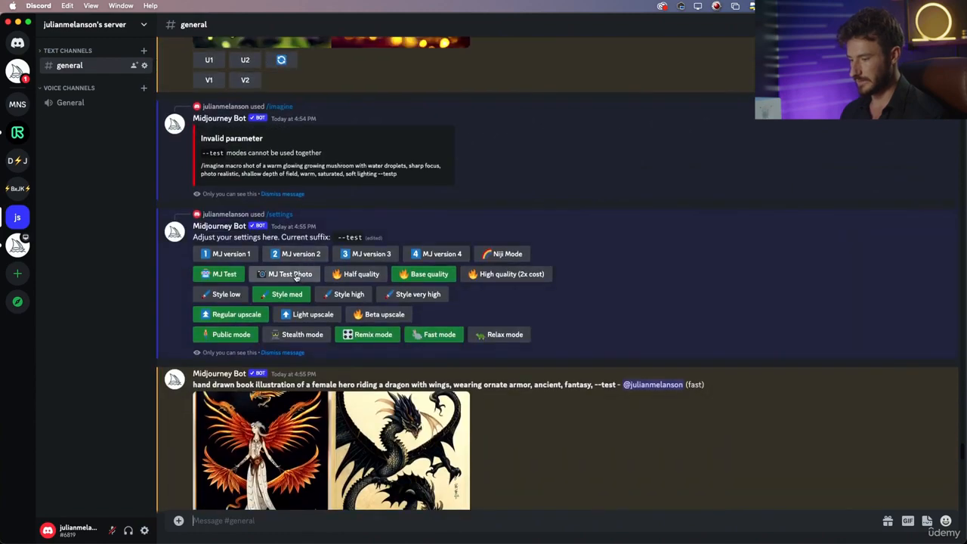
left_click(293, 275)
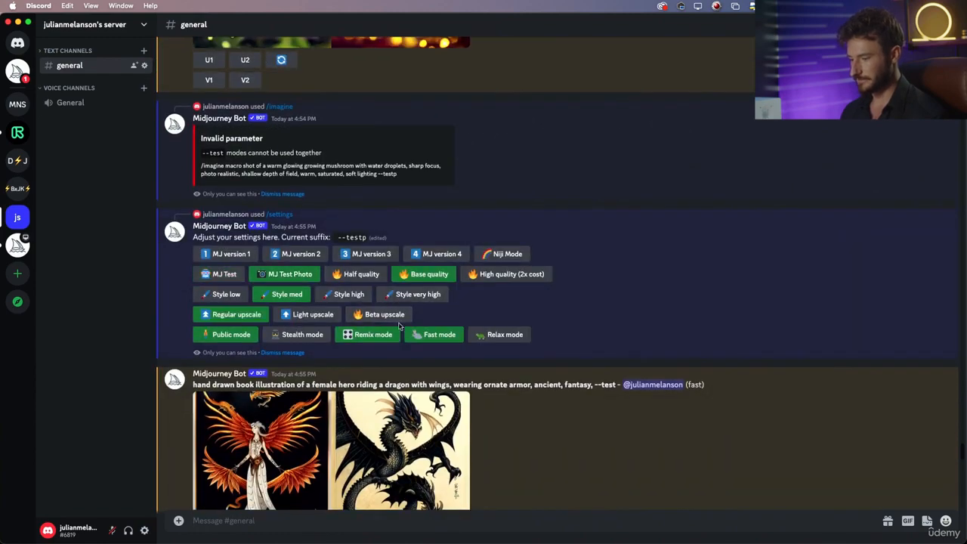
scroll(393, 355, "down", 20)
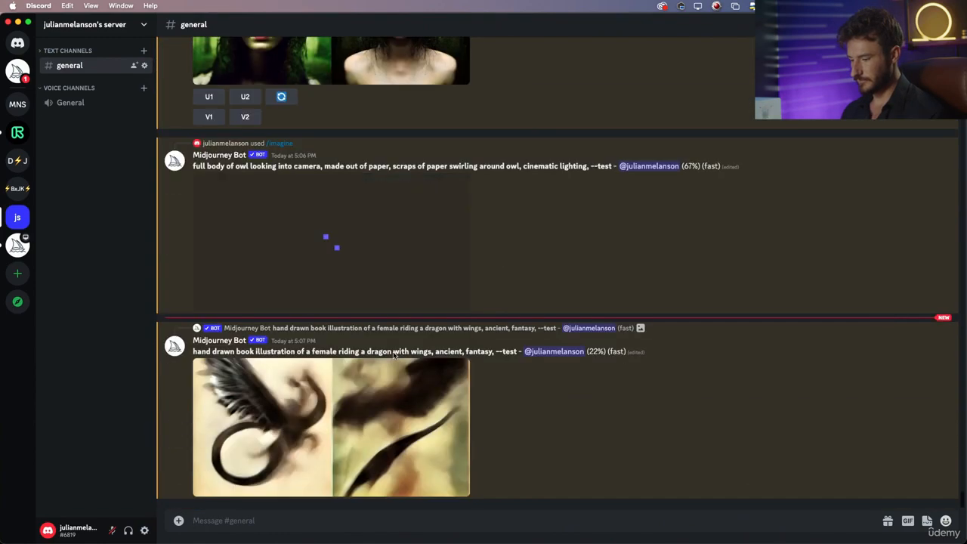
Start an /imagine prompt from the copied text and reword it as "beautiful women face made out of entire forest growing out of skin".
type("/im")
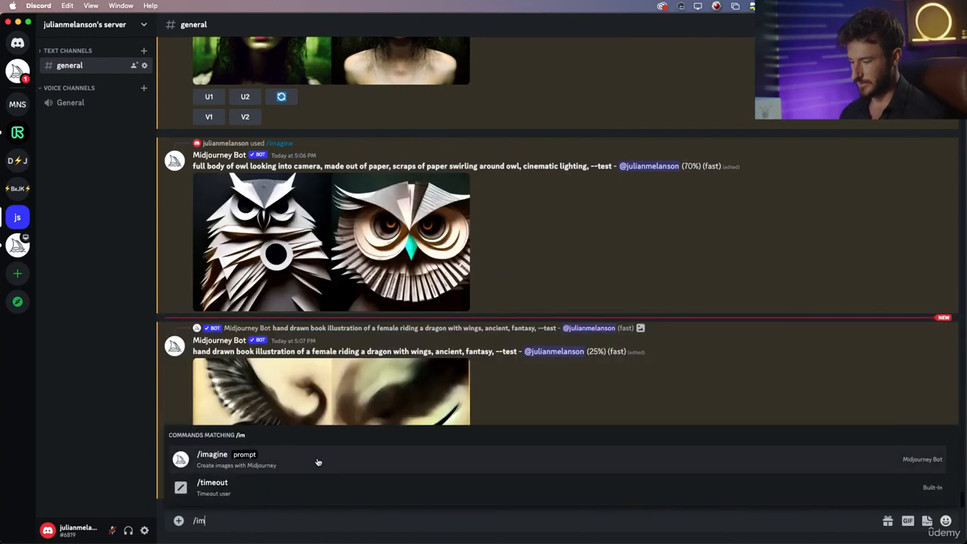
left_click(317, 460)
key("super+v")
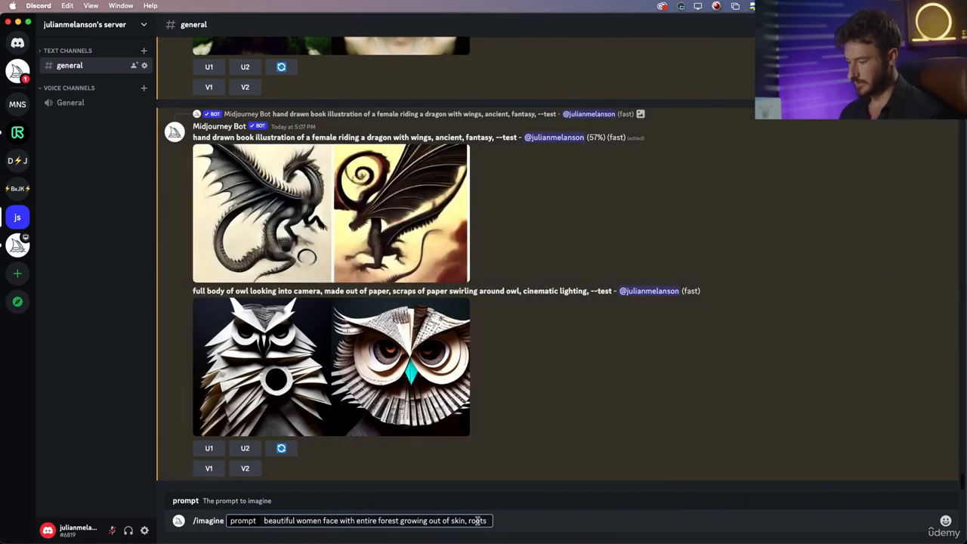
key("BackSpace")
key("BackSpace")
key("BackSpace")
key("BackSpace")
key("BackSpace")
key("BackSpace")
key("BackSpace")
double_click(347, 520)
type("made out of")
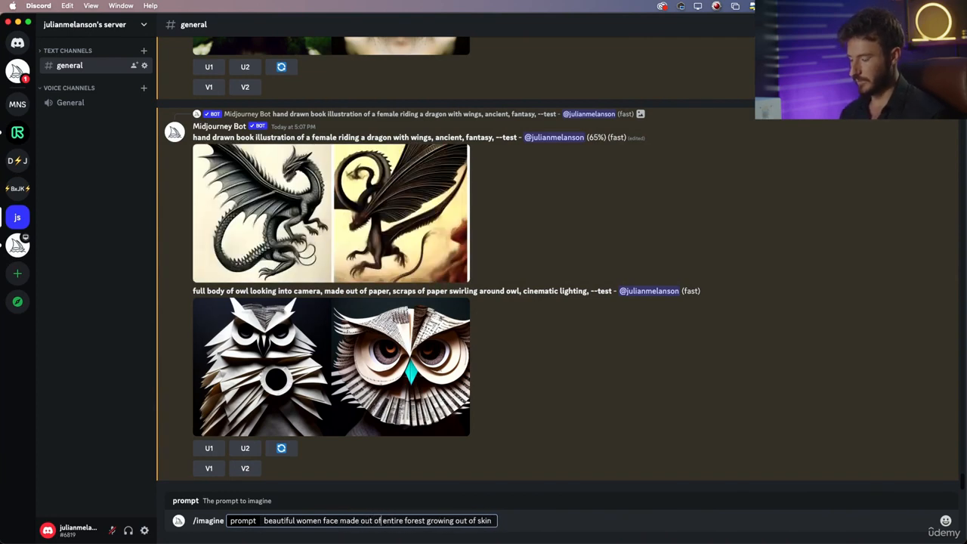
Review the earlier forest face result, shorten the prompt to "beautiful women face made out of an entire forest" and submit it.
scroll(377, 380, "up", 4)
scroll(377, 380, "up", 1)
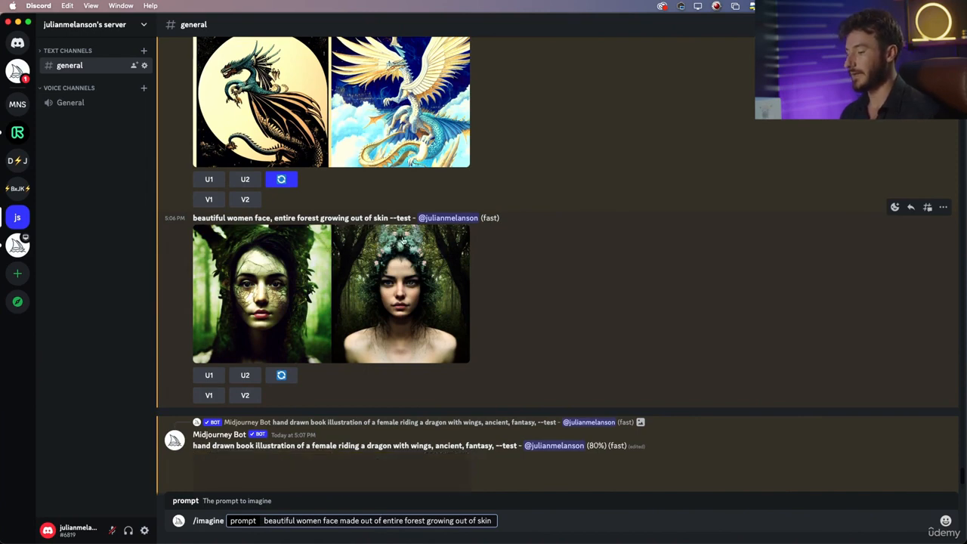
scroll(435, 306, "down", 1)
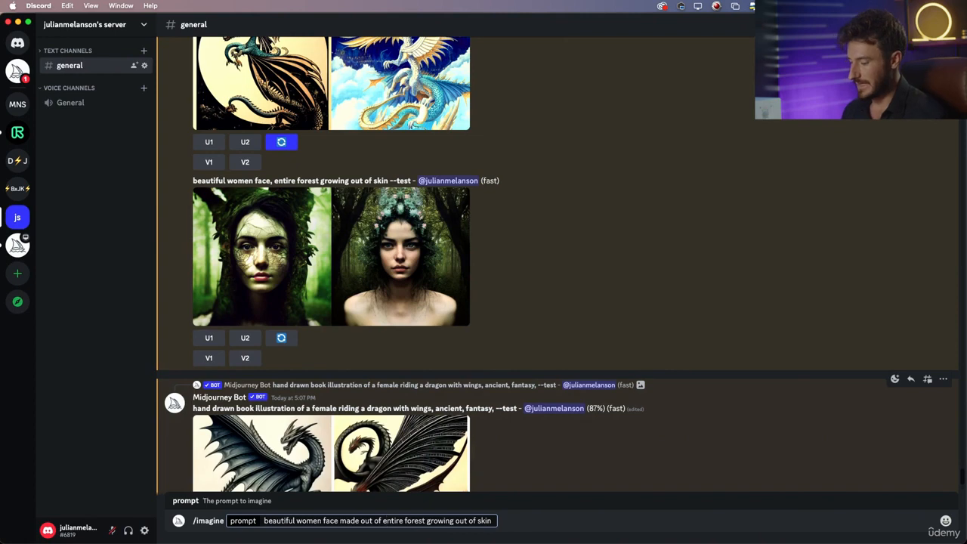
type("an")
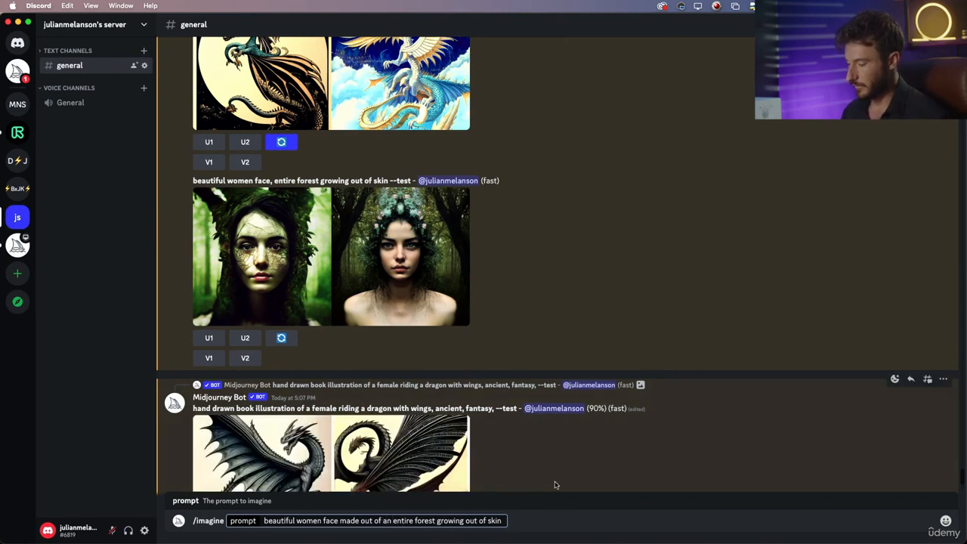
left_click_drag(506, 519, 437, 520)
key("BackSpace")
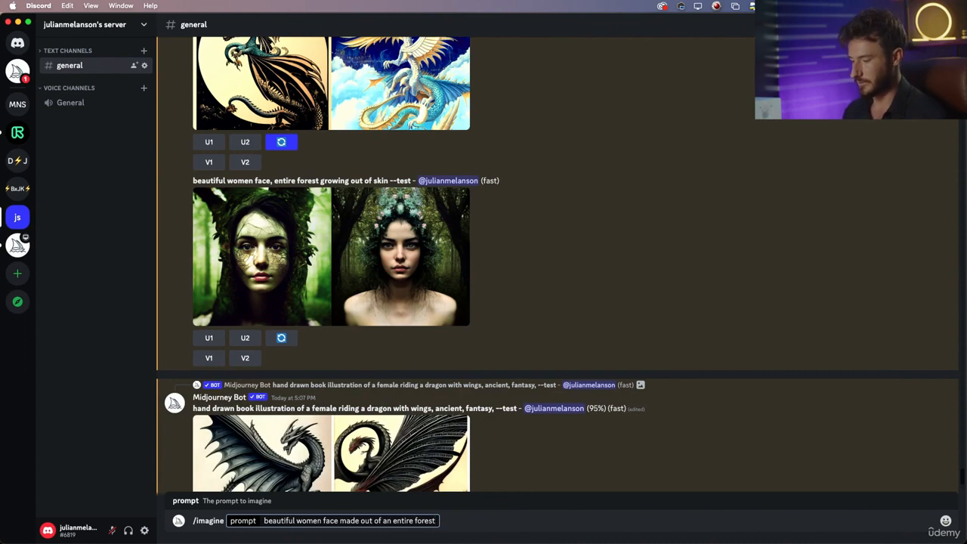
key("Return")
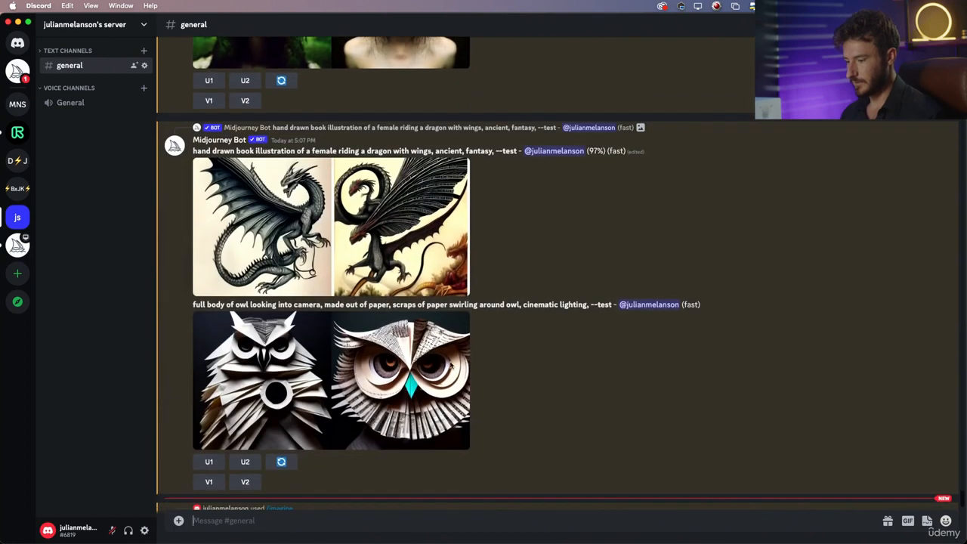
Check the enlarged paper owl result and copy its prompt text without the --test suffix for a new /imagine command.
left_click(440, 369)
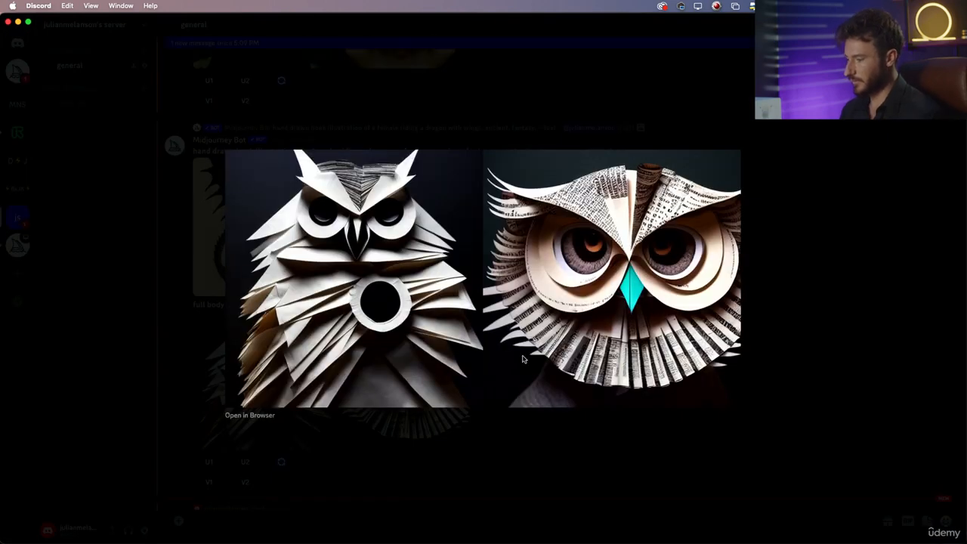
key("Escape")
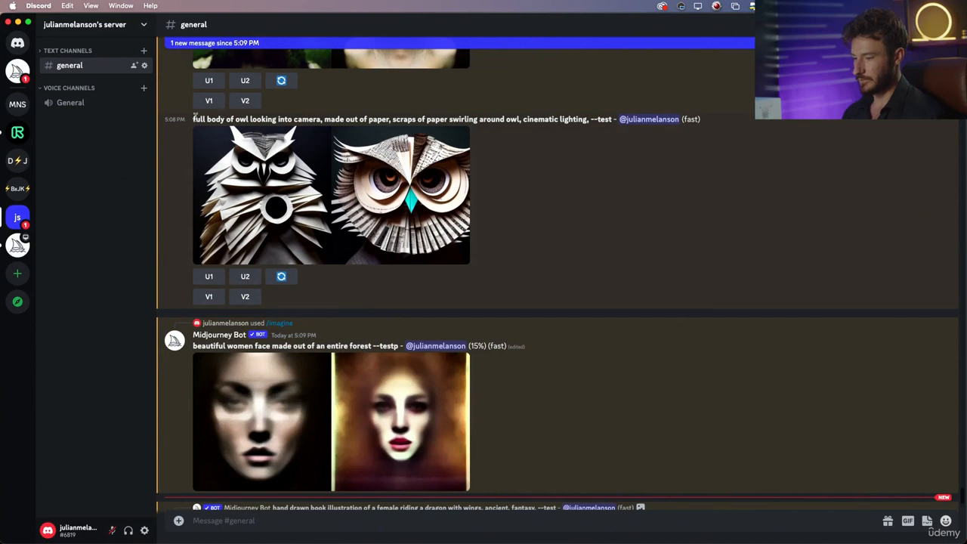
left_click_drag(194, 119, 592, 118)
key("super+c")
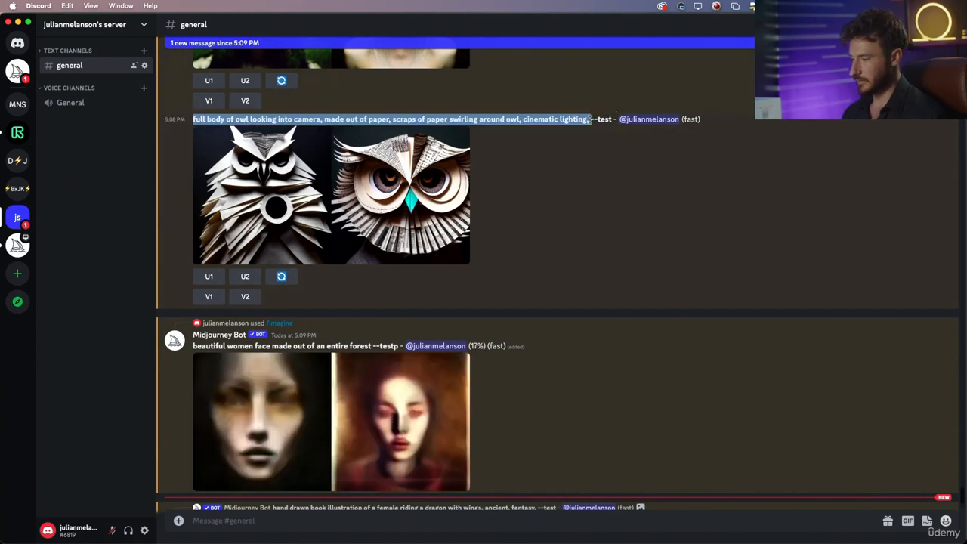
left_click(304, 521)
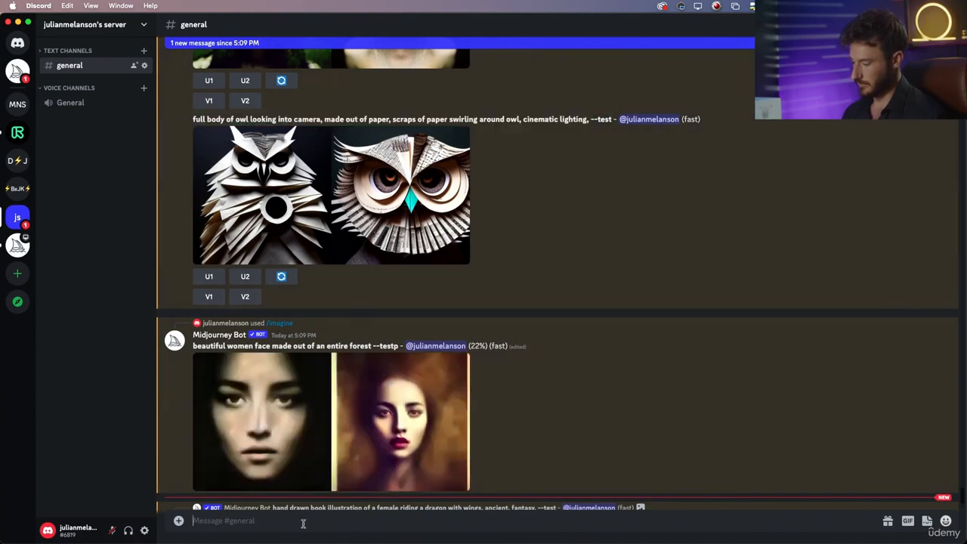
type("/im")
left_click(302, 463)
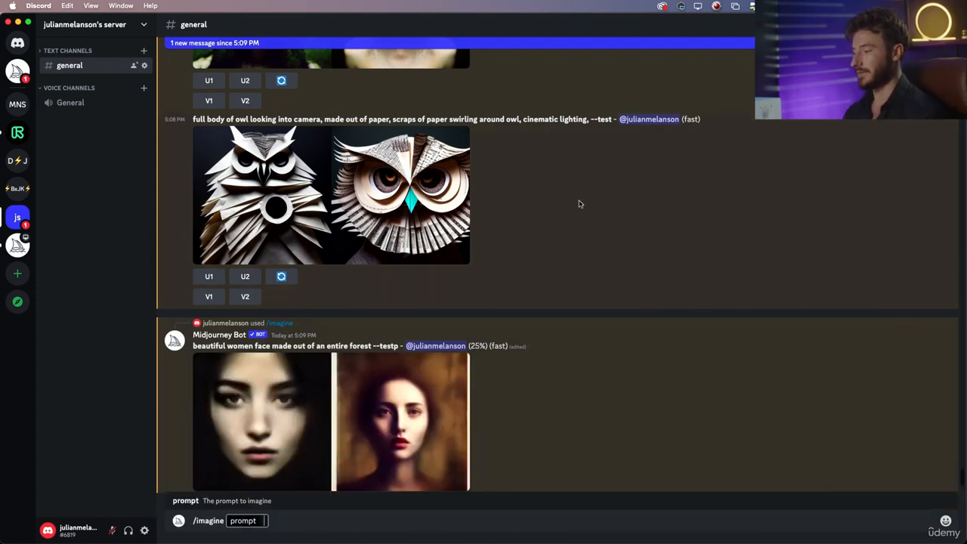
Recheck the enlarged owl result and compare its --test suffix with the --testp suffix on the forest face prompt.
left_click_drag(597, 119, 612, 115)
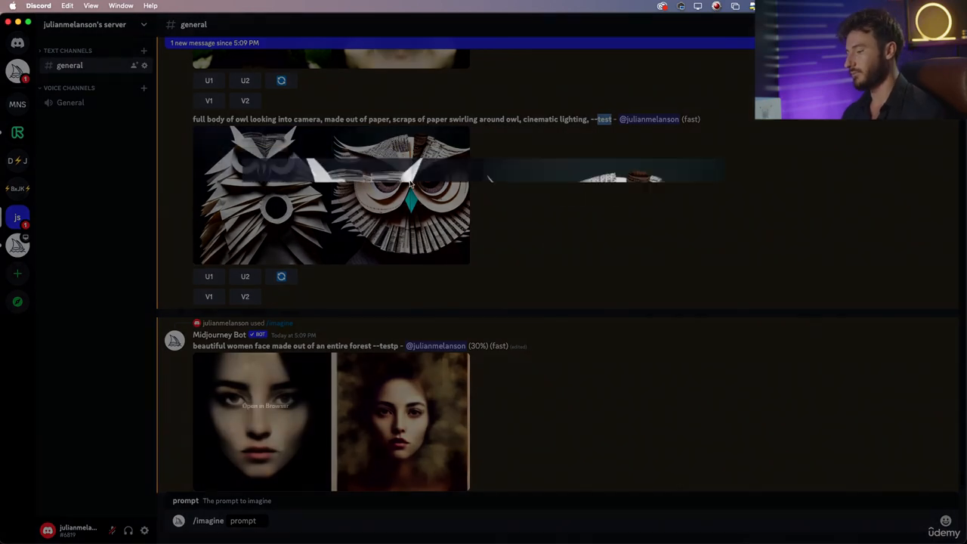
left_click(414, 185)
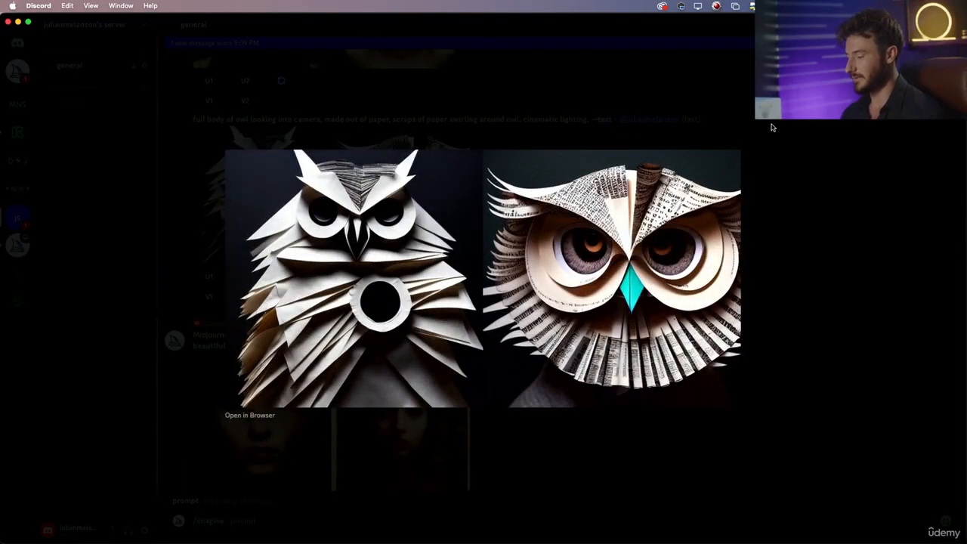
left_click(782, 130)
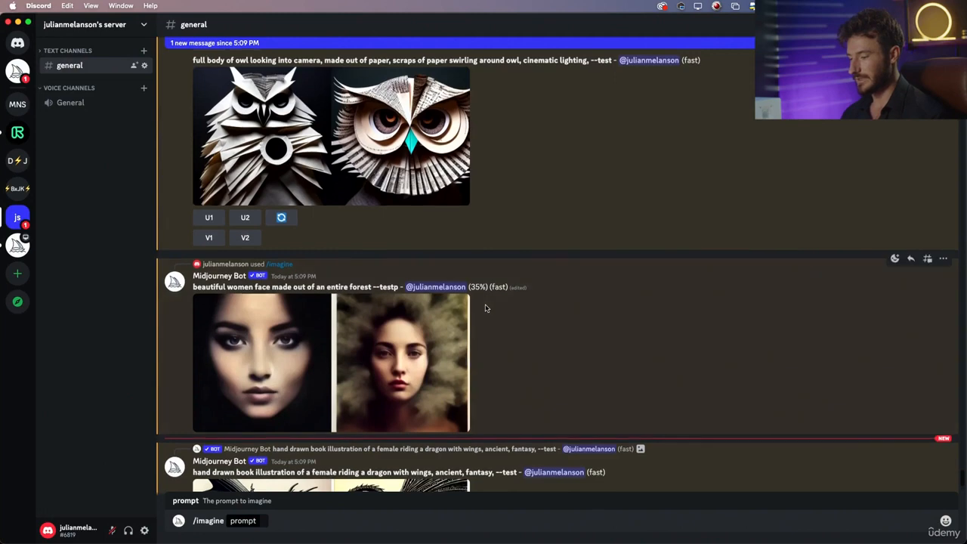
scroll(435, 242, "up", 2)
double_click(383, 173)
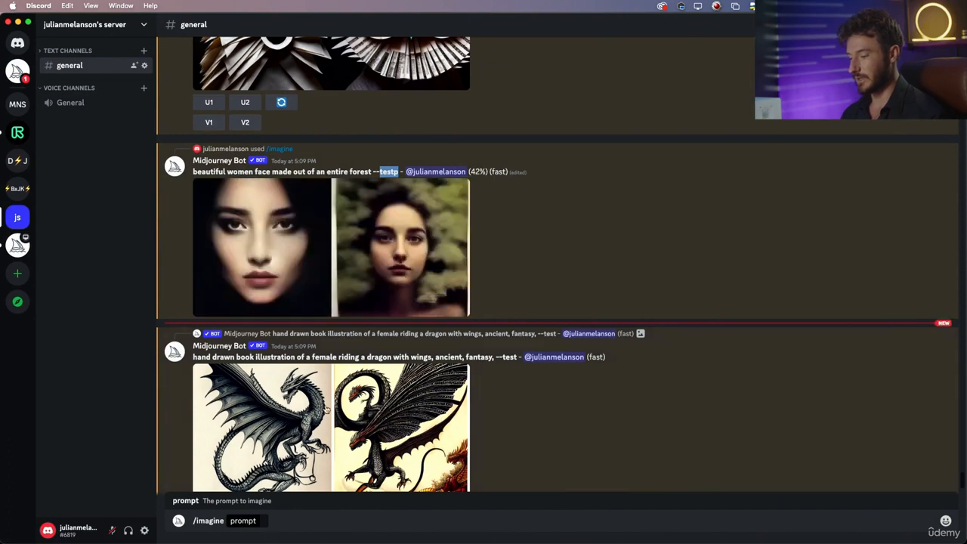
Fill the /imagine prompt with "full body of owl looking into camera, made out of paper, scraps of paper swirling around owl, cinematic lighting,".
scroll(315, 452, "down", 2)
left_click(266, 520)
key("super+v")
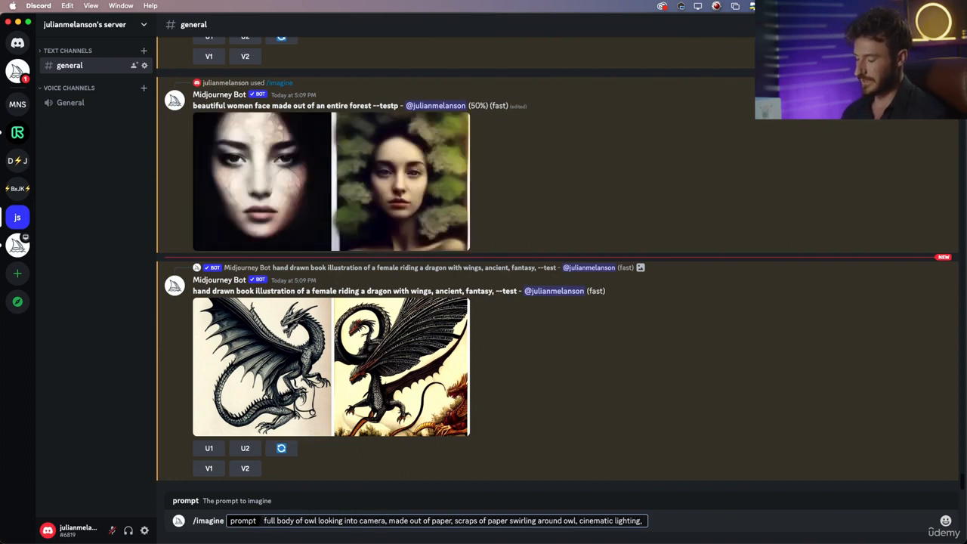
Begin the owl prompt with "award winning photography of" and remove the "of" between "full body" and "owl".
type("awar")
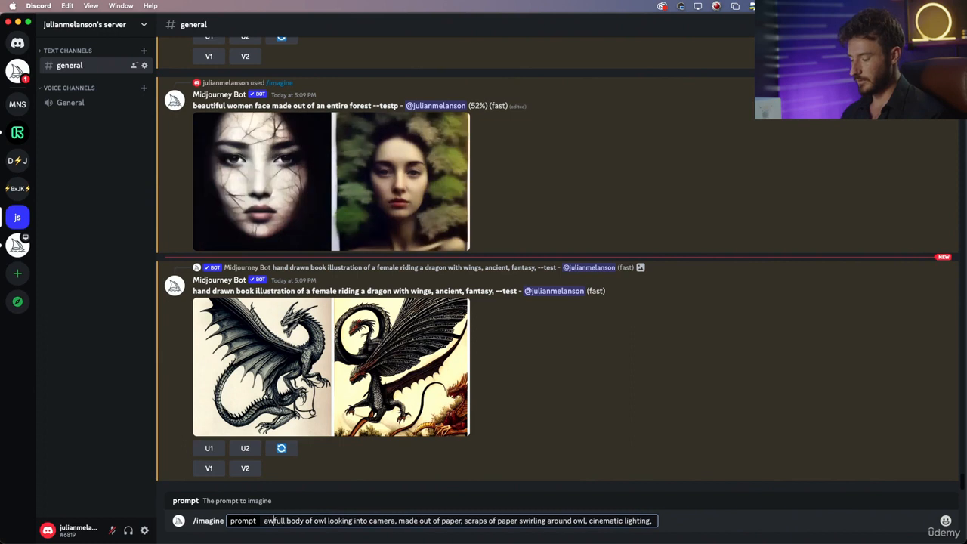
type("d winning ph")
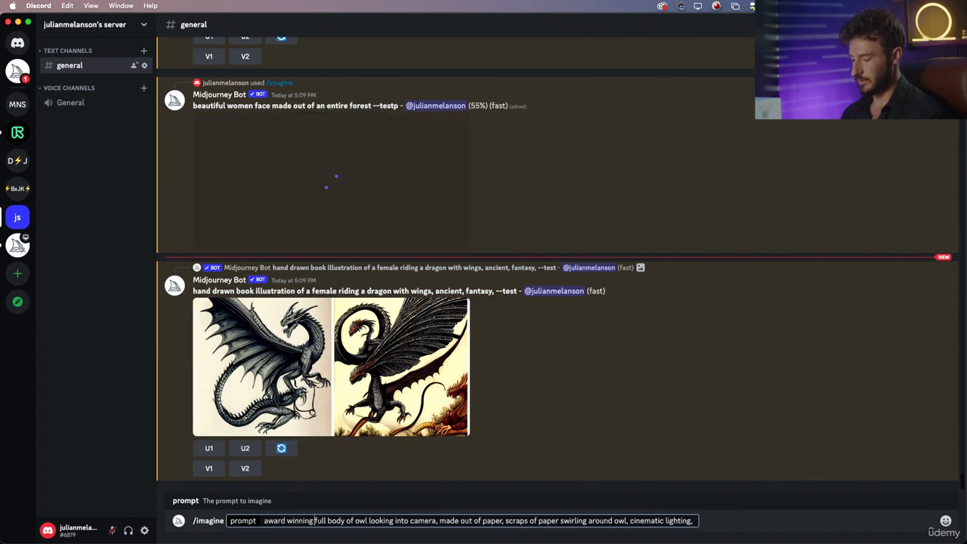
type("otography of")
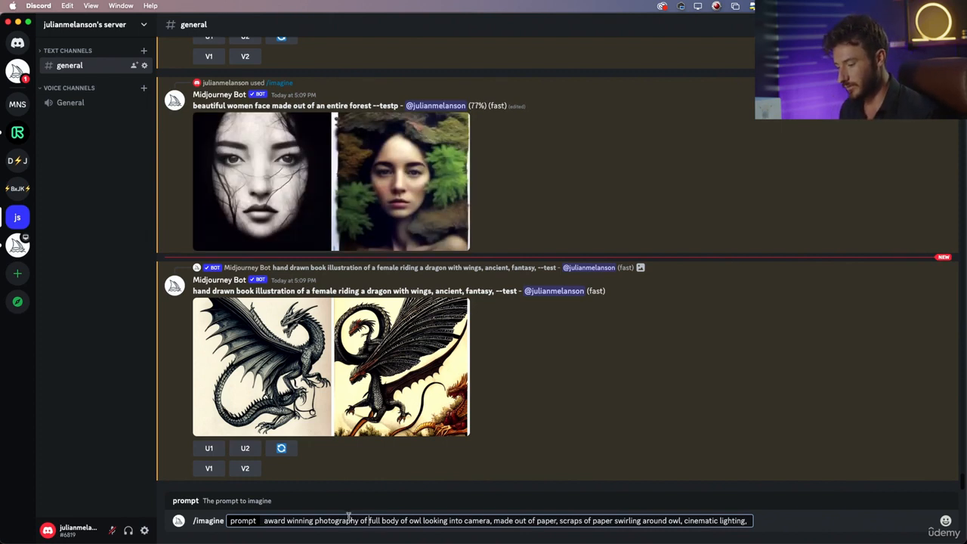
left_click_drag(264, 521, 380, 521)
left_click(382, 521)
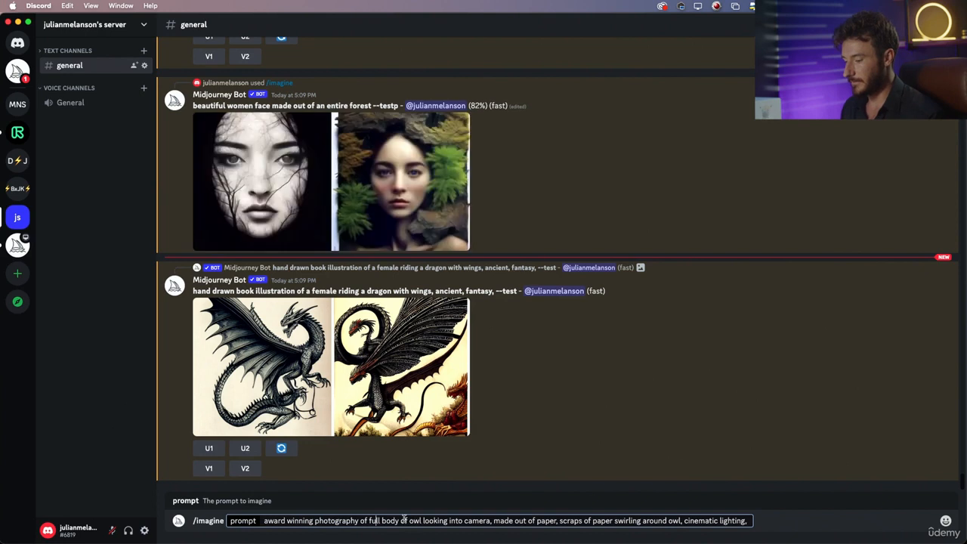
key("BackSpace")
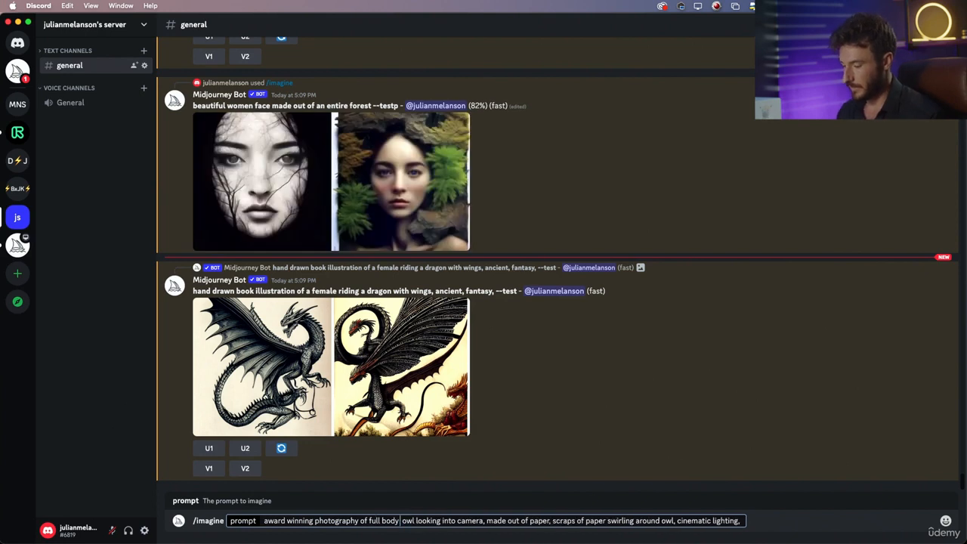
key("BackSpace")
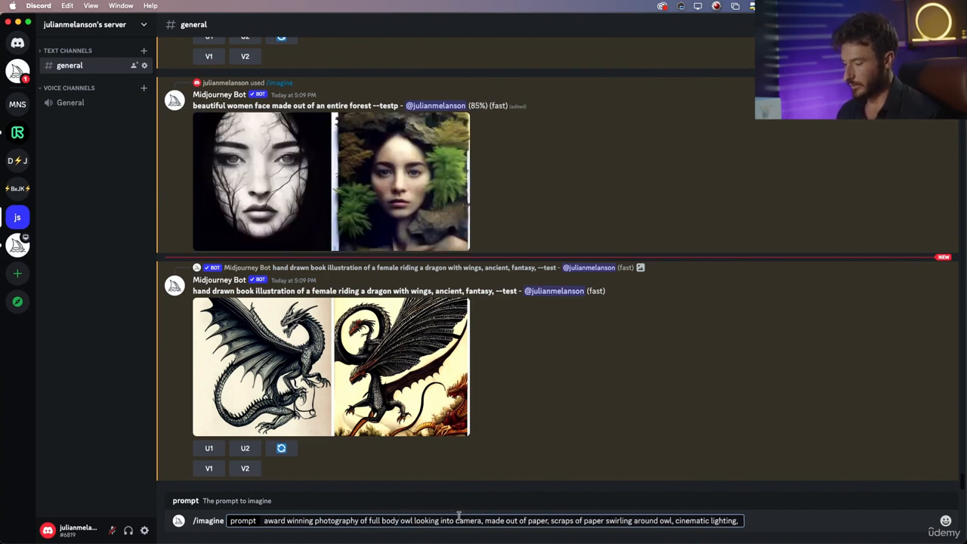
Change the paper scraps wording to "scraps of paper swirling in background" and submit the owl prompt.
left_click_drag(487, 520, 633, 521)
type("in backgro")
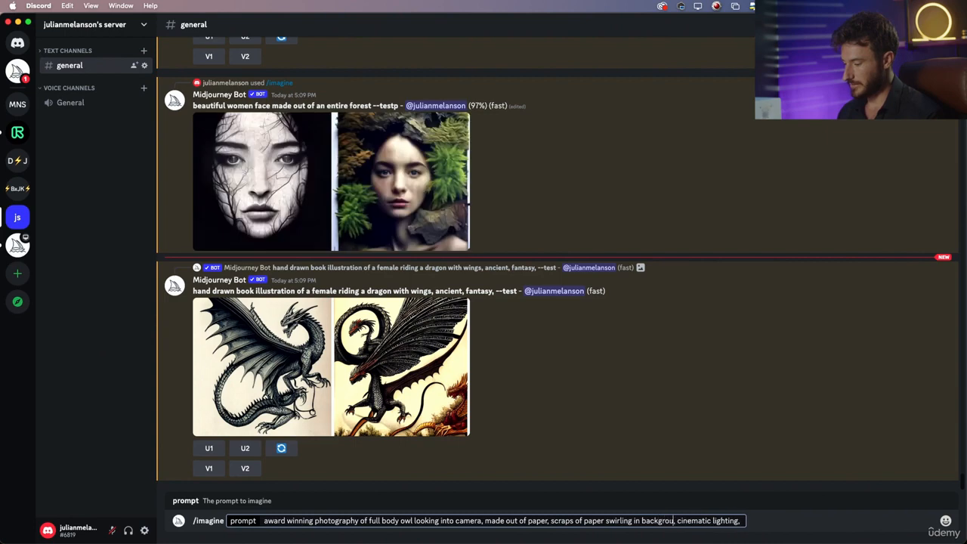
type("und")
key("super+a")
key("Return")
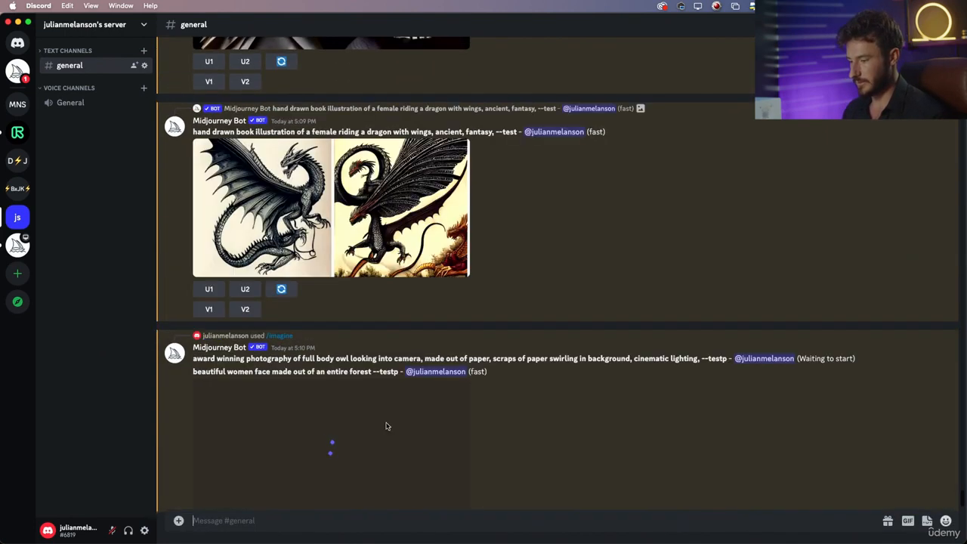
Examine the newest hand drawn dragon rider result enlarged.
scroll(386, 427, "up", 2)
left_click(367, 313)
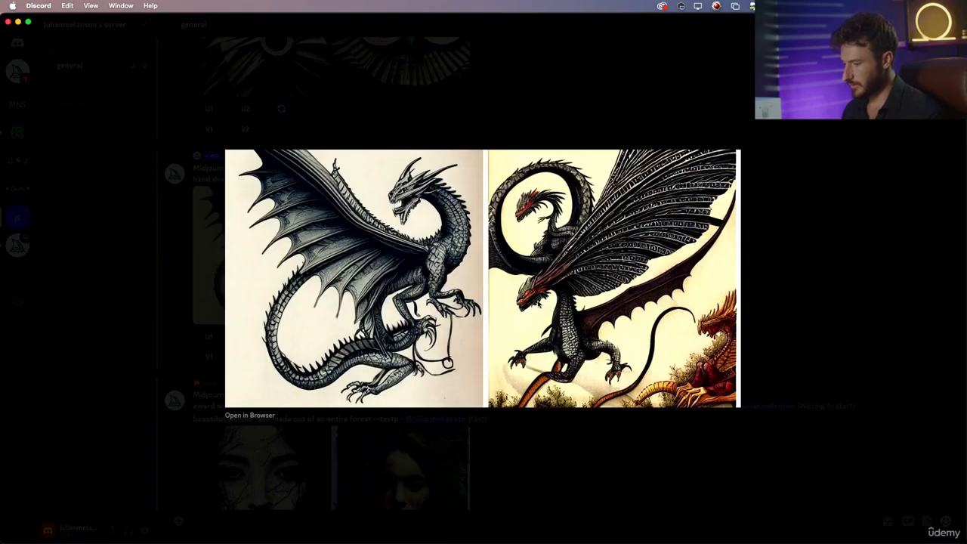
key("Escape")
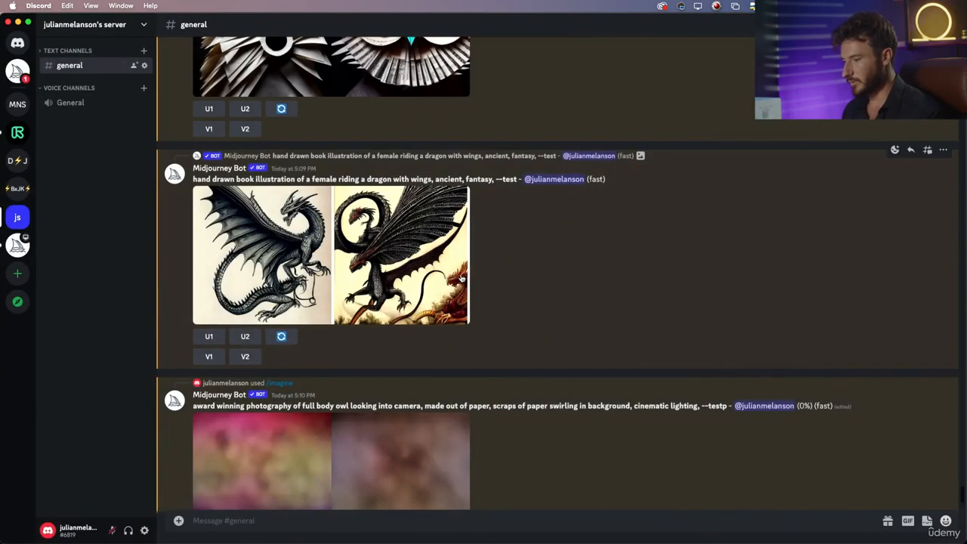
Enlarge the earlier dragon rider result and compare it with the dragon rider reference image in Preview.
scroll(467, 281, "up", 2)
scroll(406, 353, "up", 2)
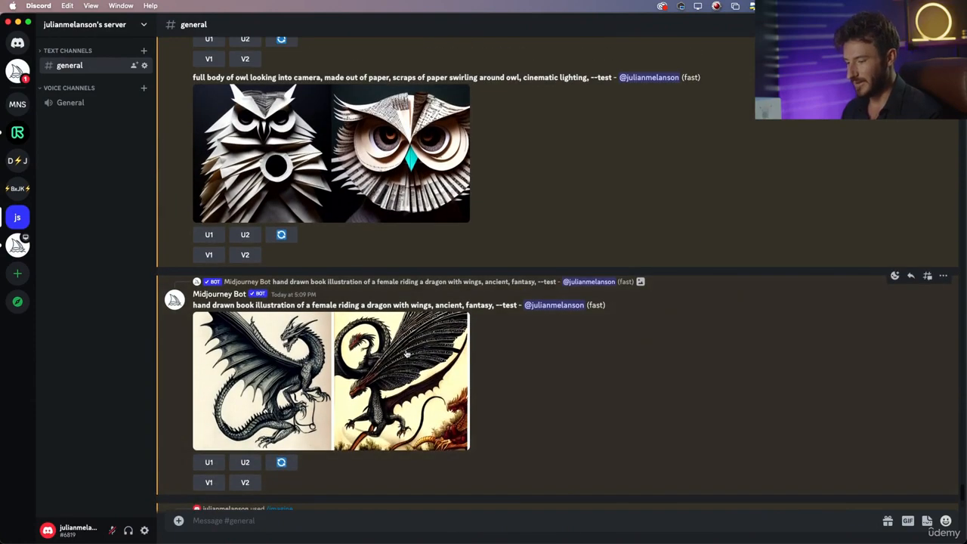
scroll(406, 353, "up", 3)
scroll(406, 353, "down", 10)
left_click(409, 413)
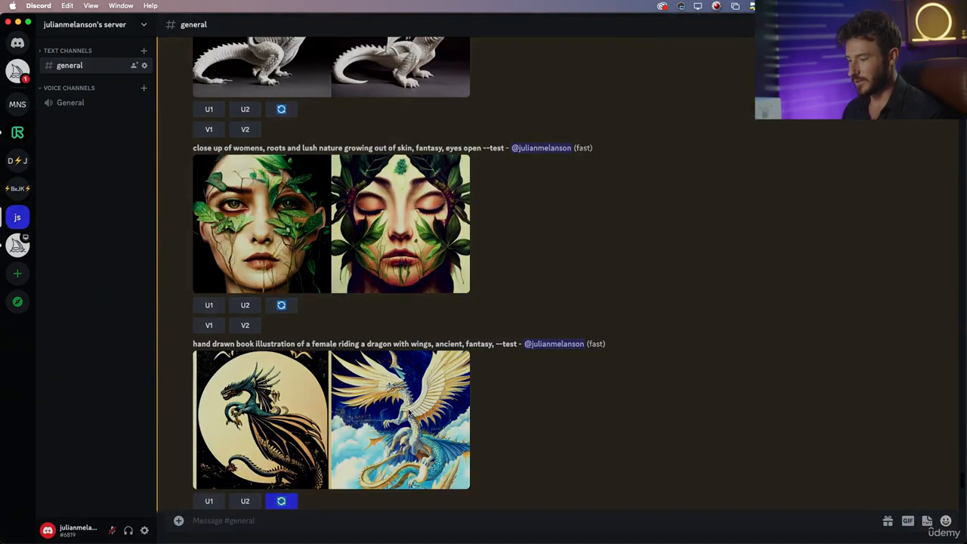
key("super+Tab")
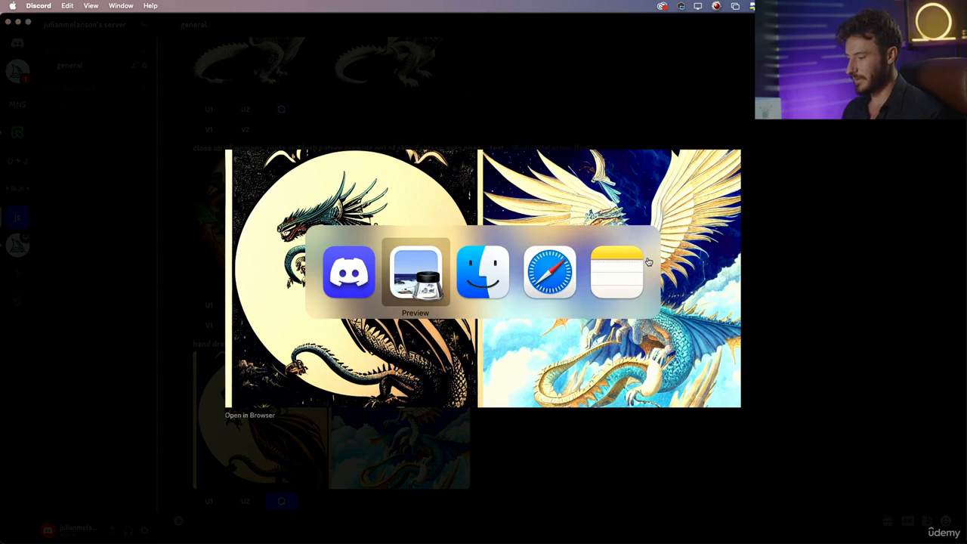
left_click(515, 272)
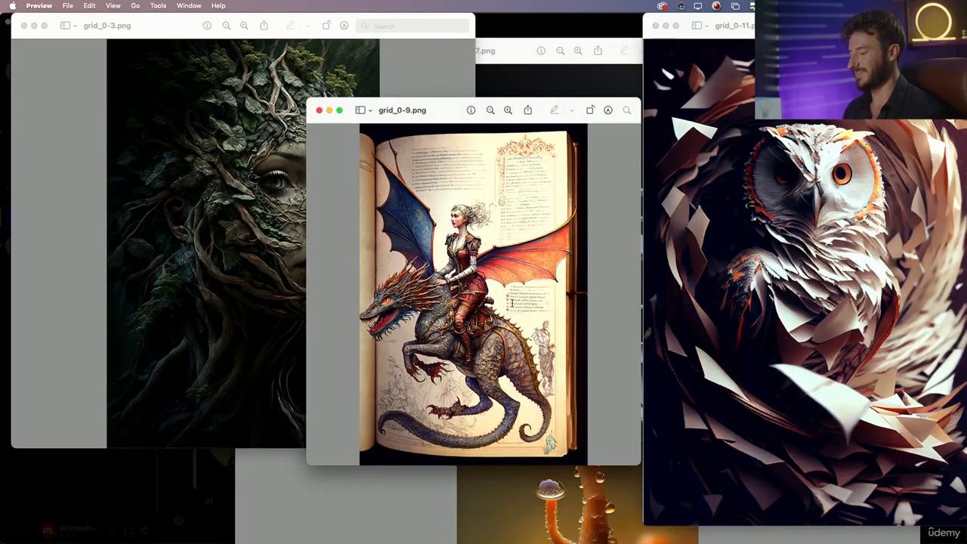
key("super+Tab")
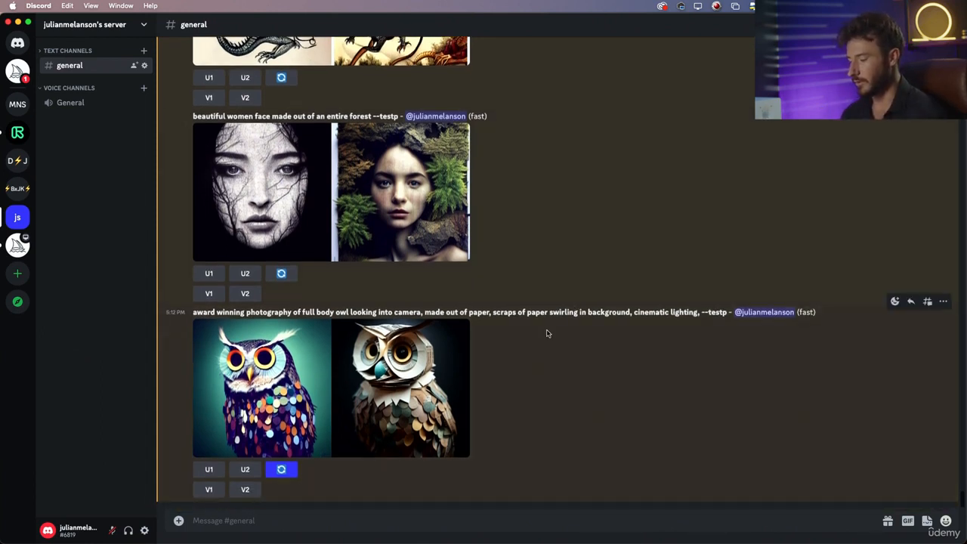
Enlarge the "award winning photography" owl result and compare it with the paper owl reference in Preview.
left_click(446, 357)
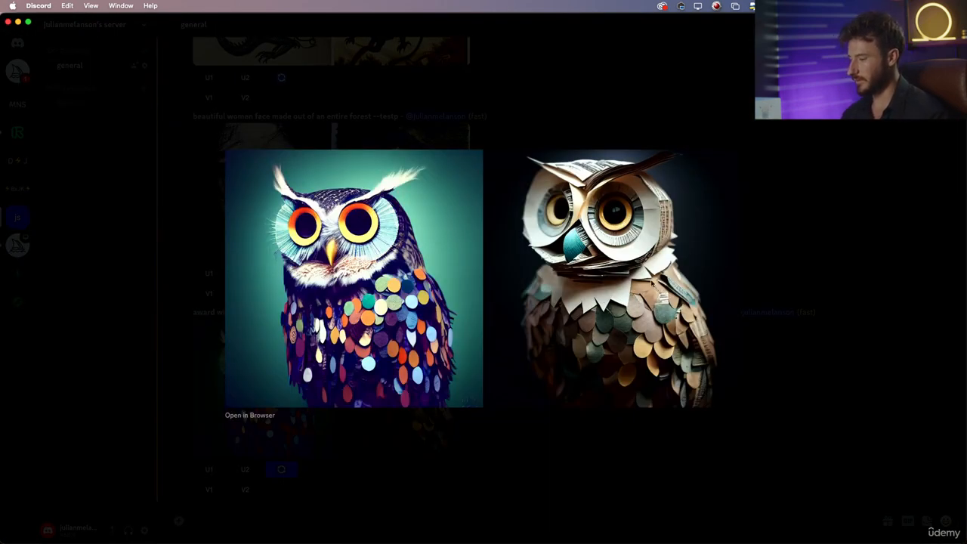
key("super+Tab")
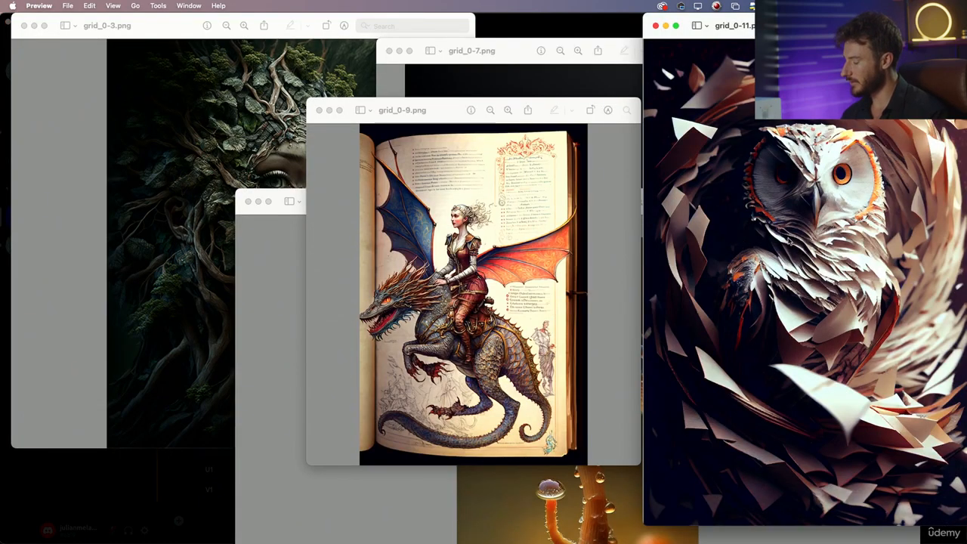
key("super+Tab")
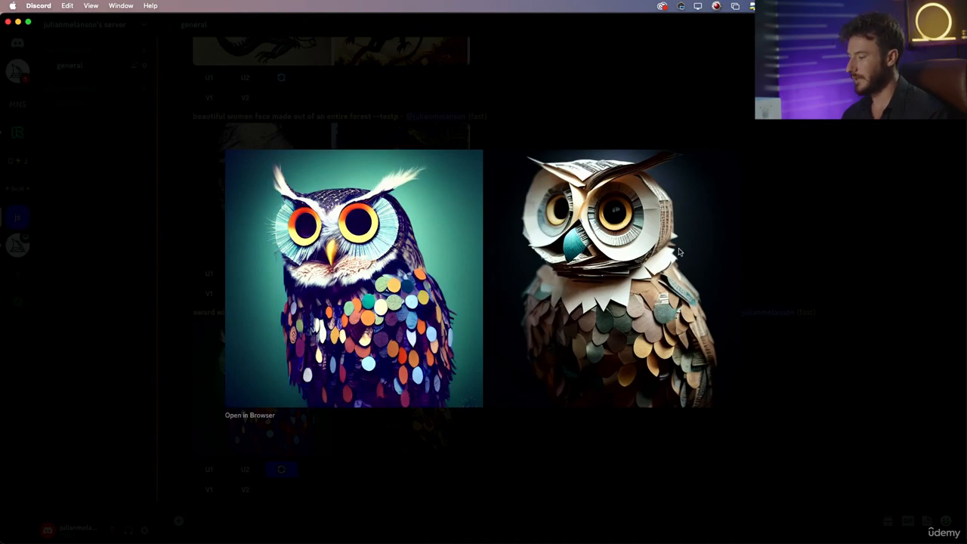
key("super+Tab")
key("super+Tab")
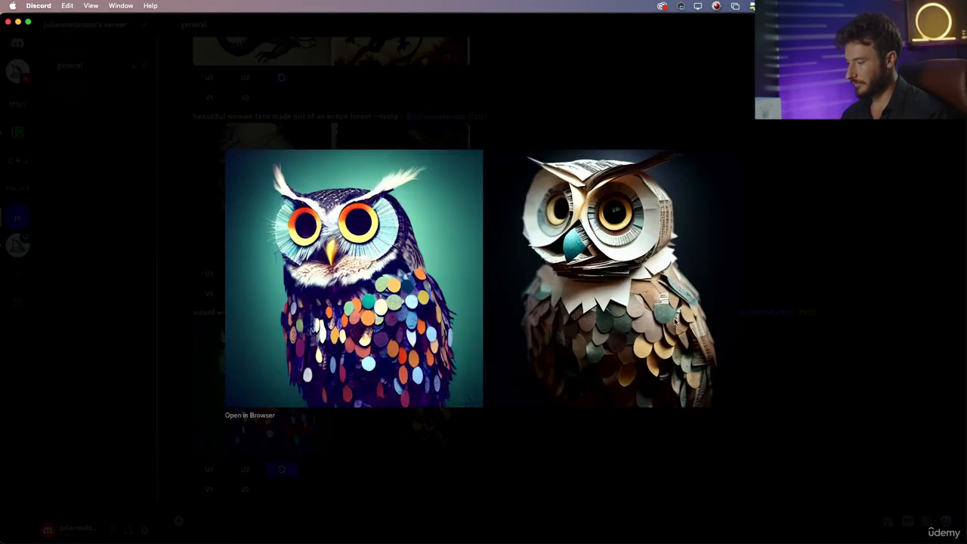
left_click(796, 371)
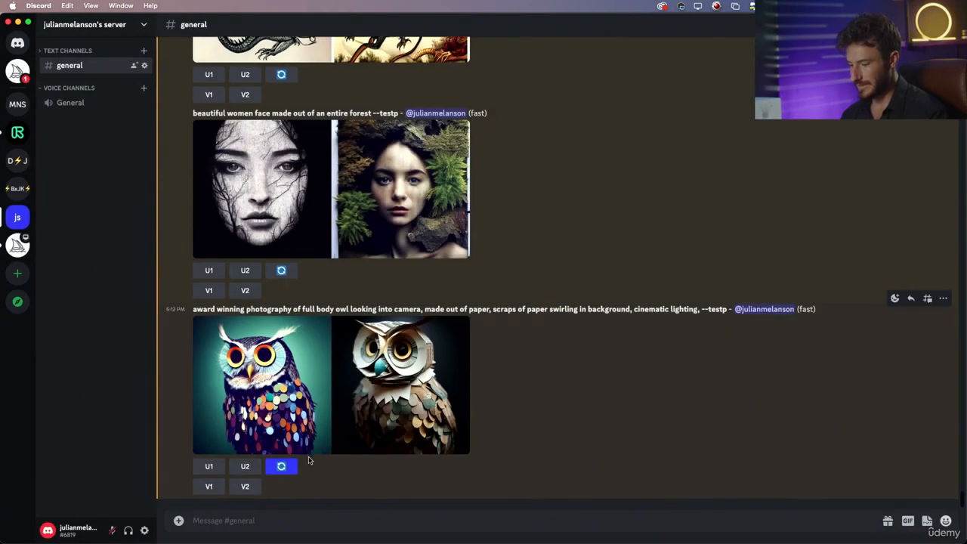
Request variations of the second paper owl image, submitting the remix prompt as it is.
left_click(245, 487)
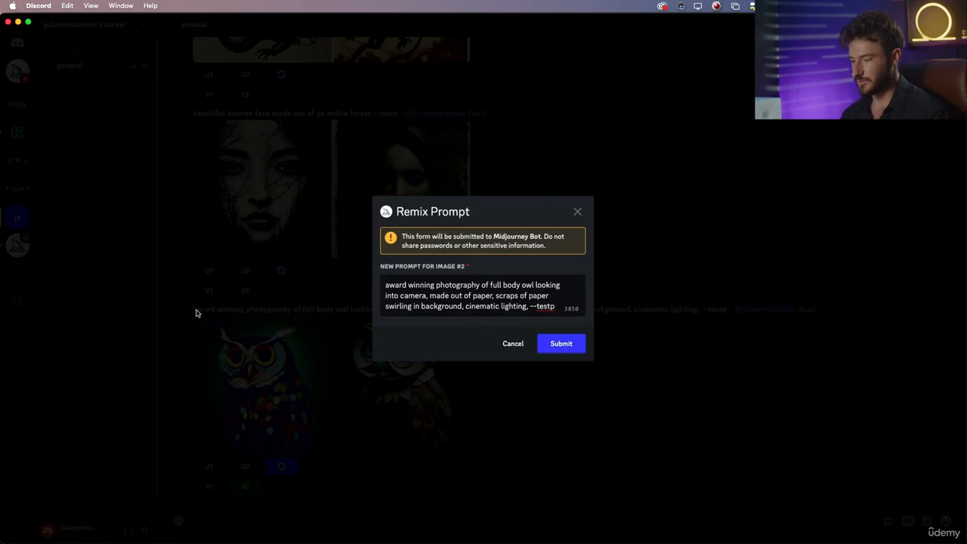
left_click(582, 346)
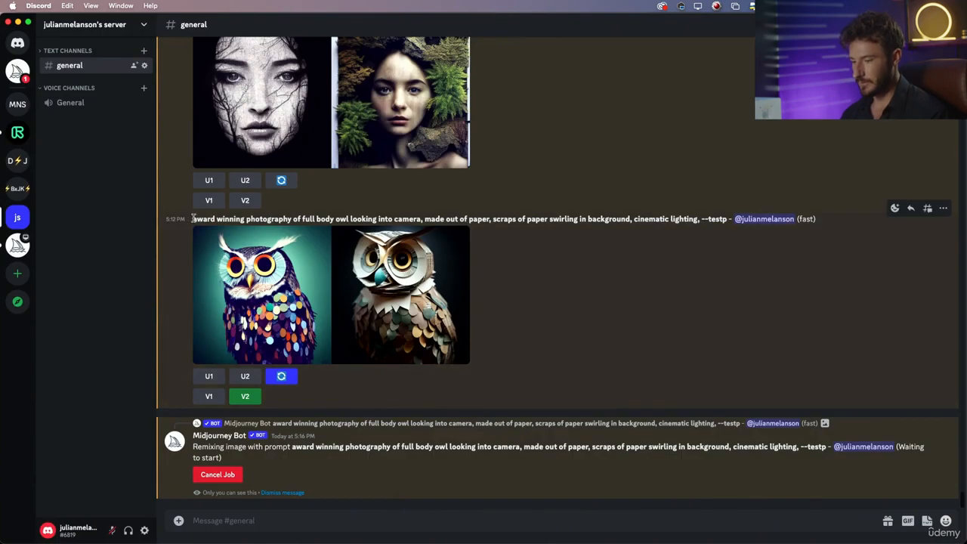
Copy the "award winning photography" owl prompt without the --testp suffix into a new /imagine command.
left_click_drag(193, 218, 700, 219)
key("super+c")
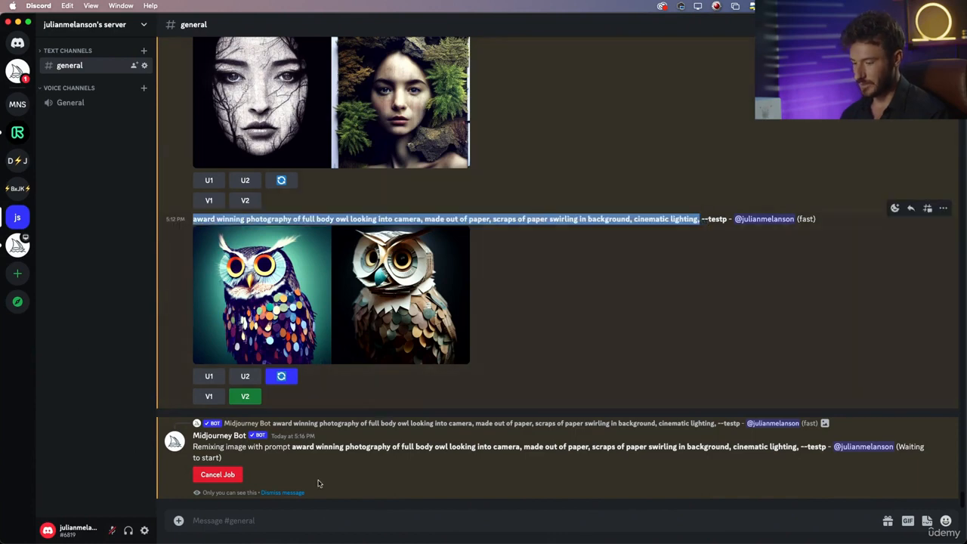
left_click(291, 520)
type("/ima")
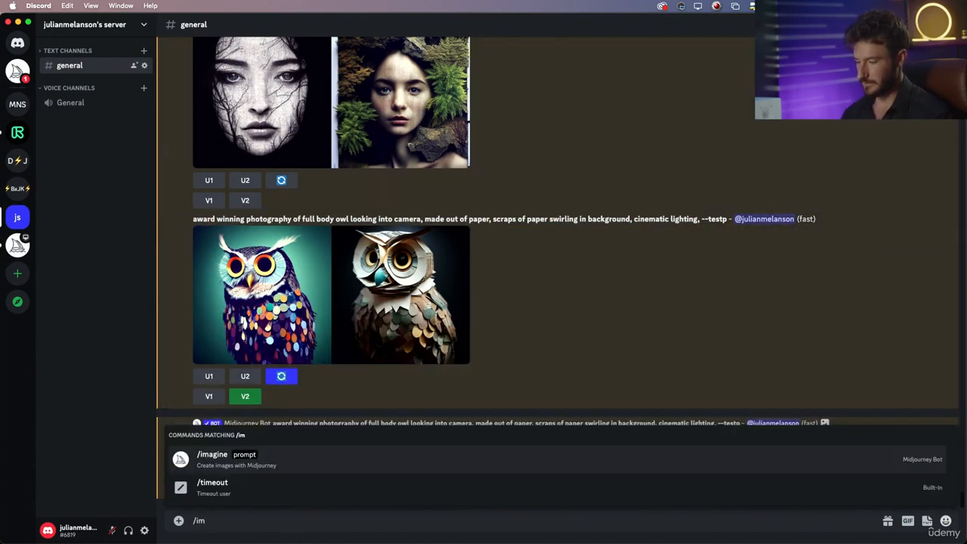
key("Tab")
key("super+v")
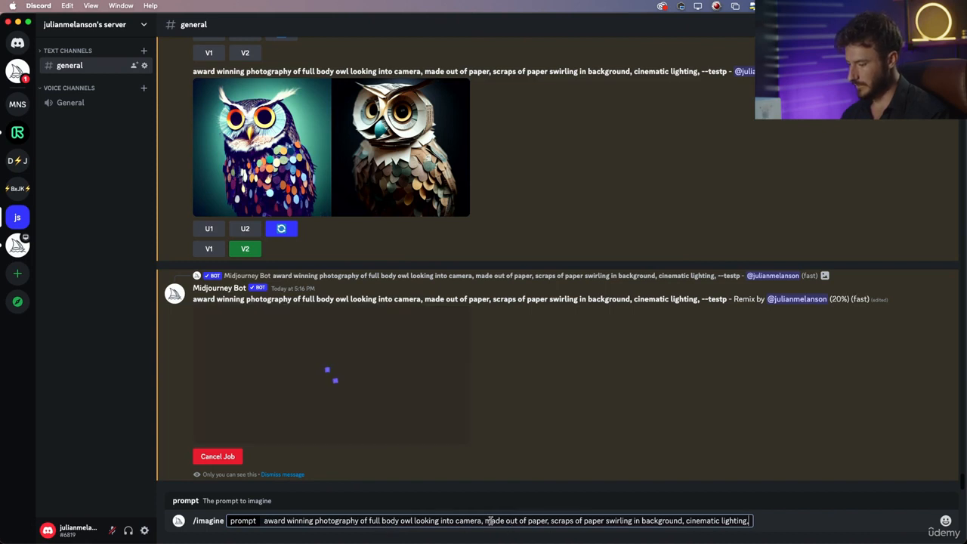
Replace "swirling" with "flying" in the owl prompt and submit it.
left_click_drag(552, 521, 620, 521)
double_click(618, 520)
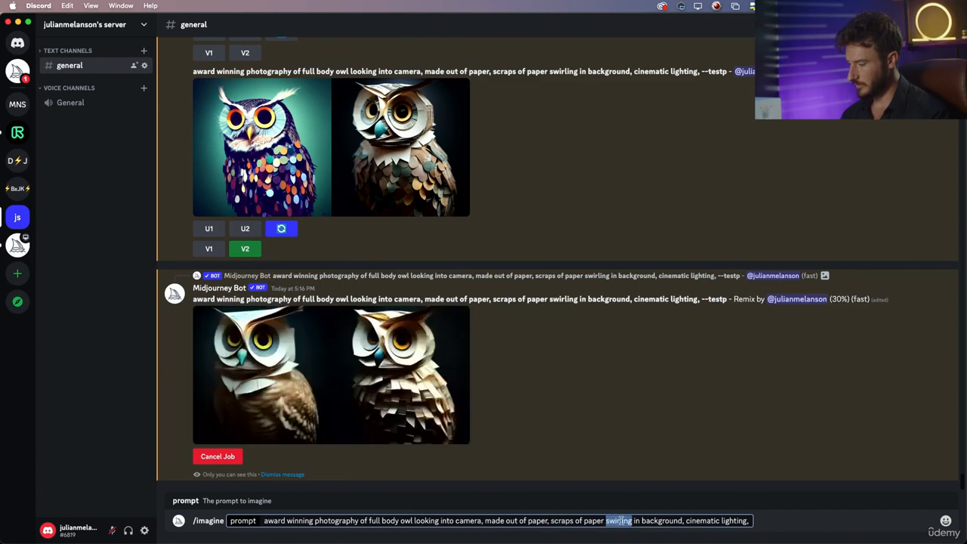
type("flying")
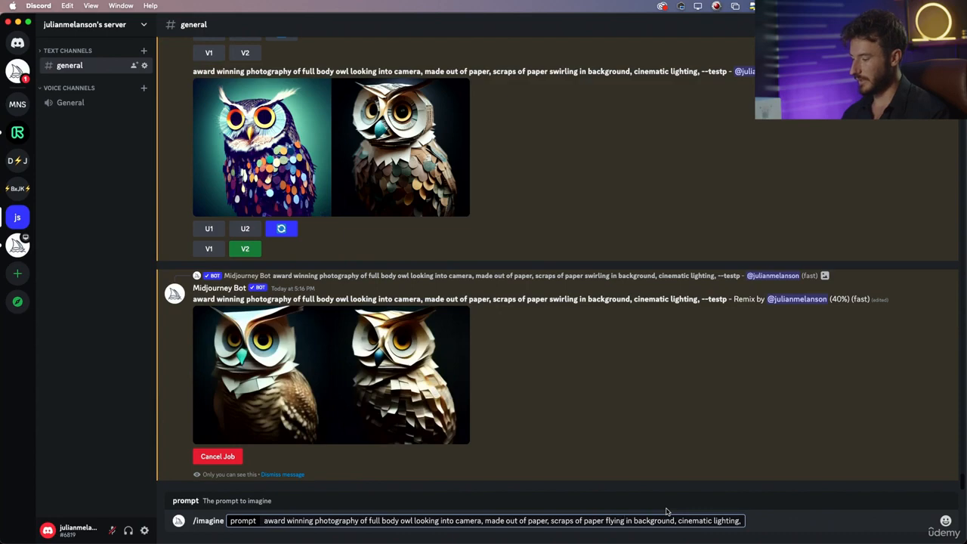
key("Return")
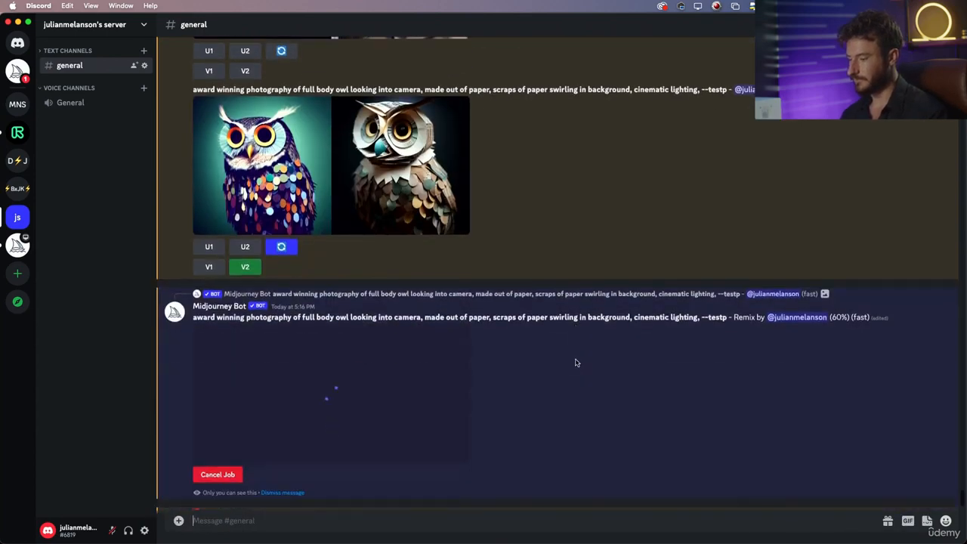
Enlarge the --testp forest face result and compare it with the forest face reference grid_0-3.png in Preview.
scroll(575, 363, "up", 10)
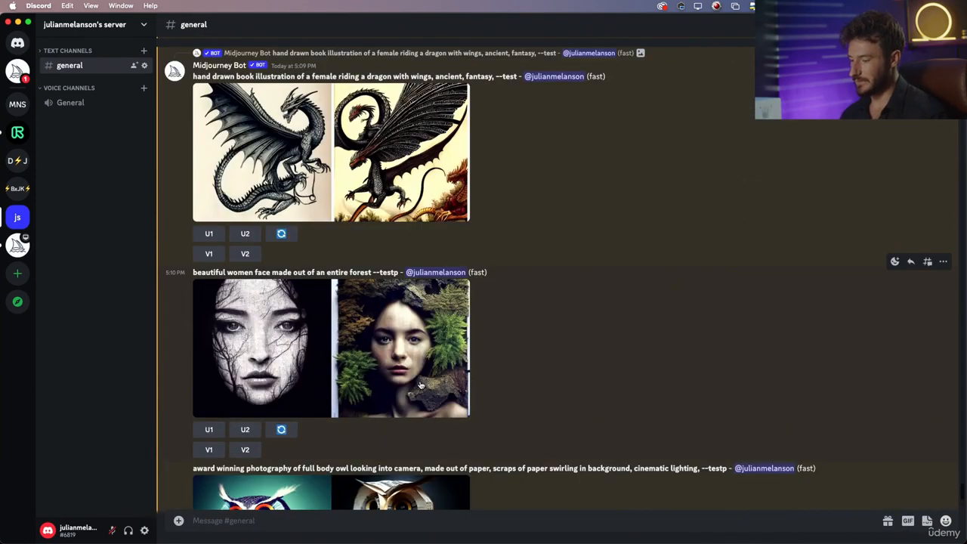
left_click(421, 385)
key("super+Tab")
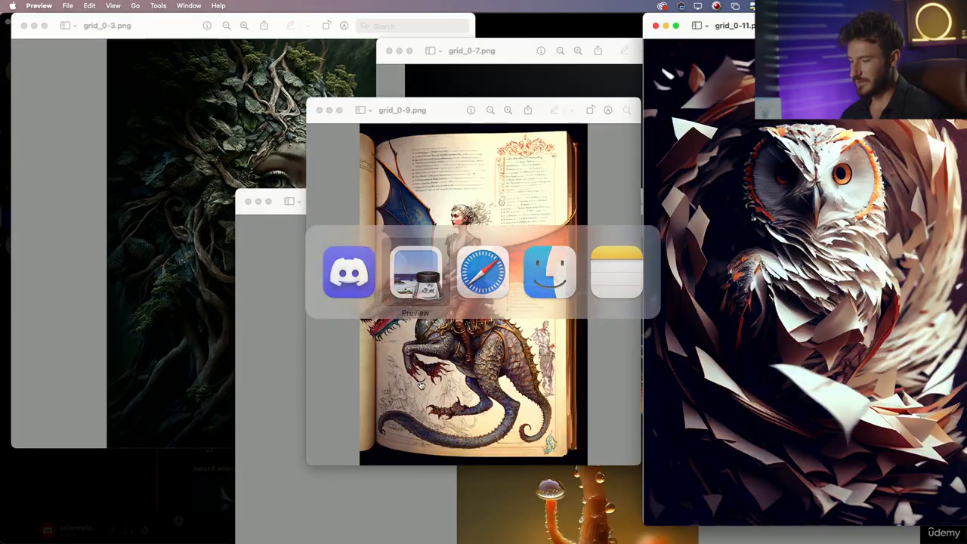
left_click(253, 127)
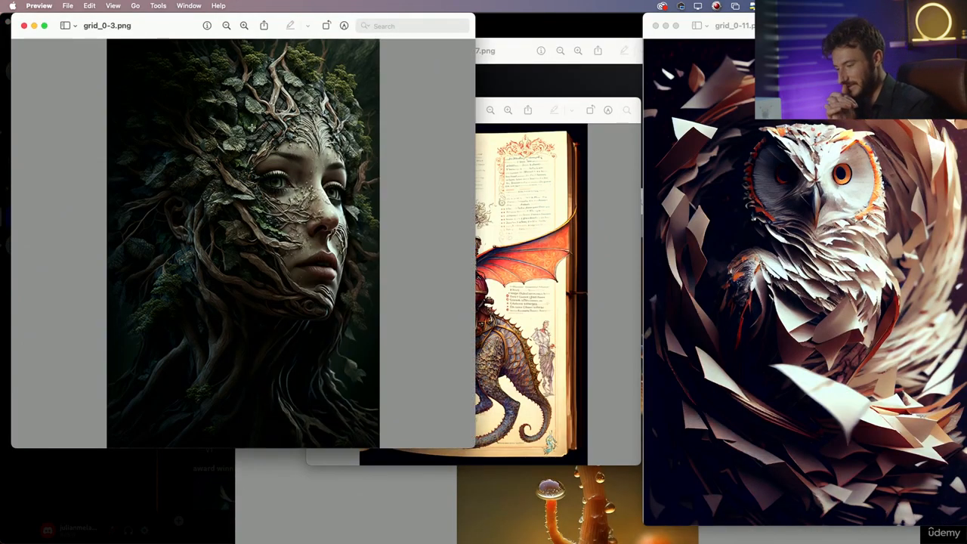
key("super+Tab")
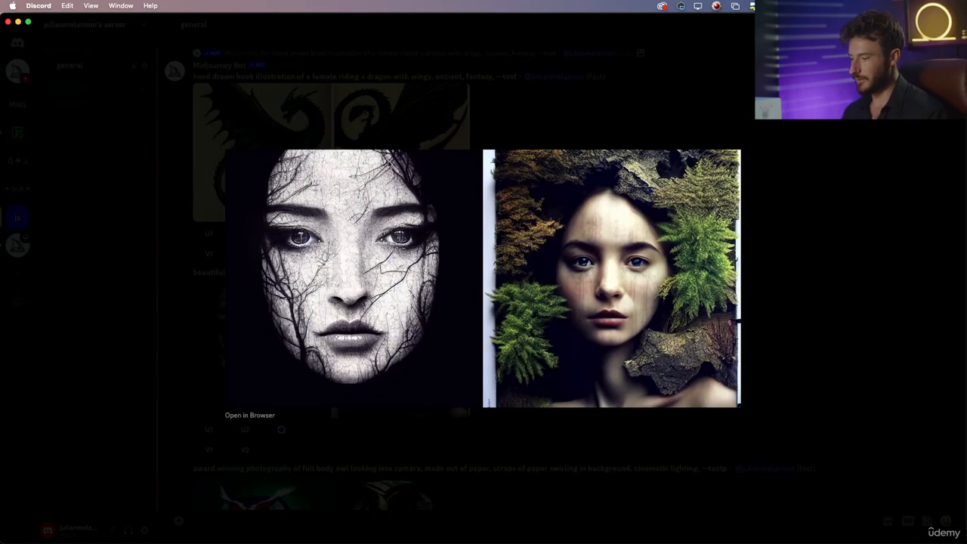
left_click(509, 119)
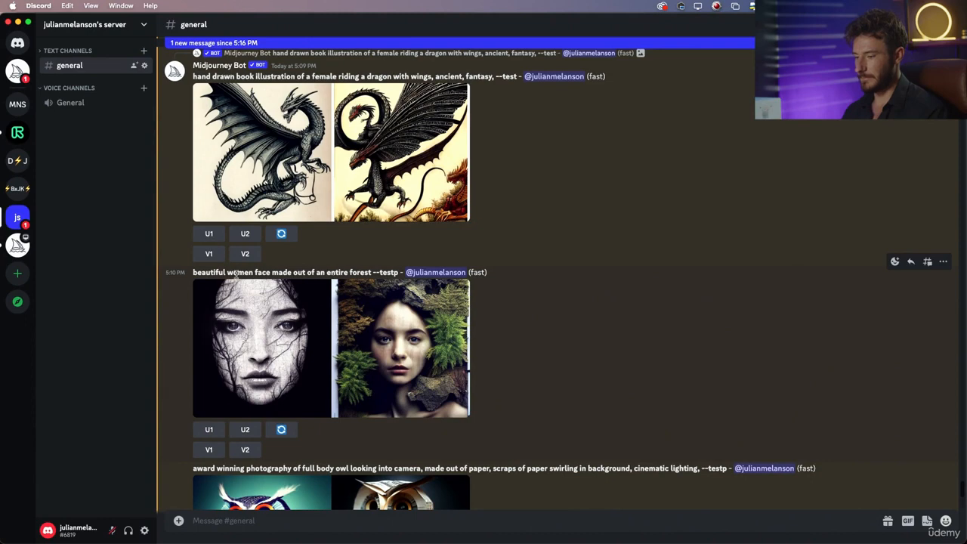
Submit a new /imagine prompt reading "lush forest growing out of beautiful womens face".
left_click_drag(192, 273, 371, 273)
left_click(260, 529)
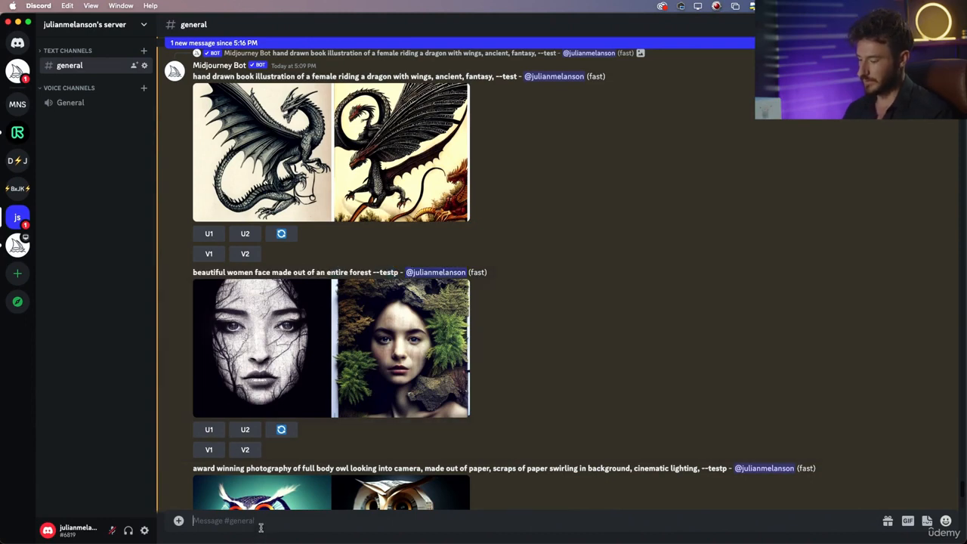
type("/im")
left_click(300, 461)
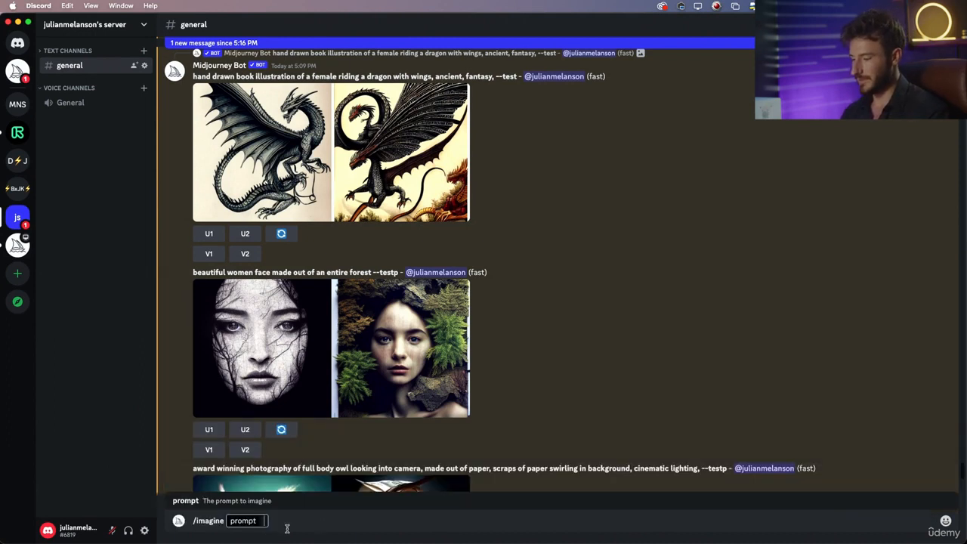
type("lush gorest")
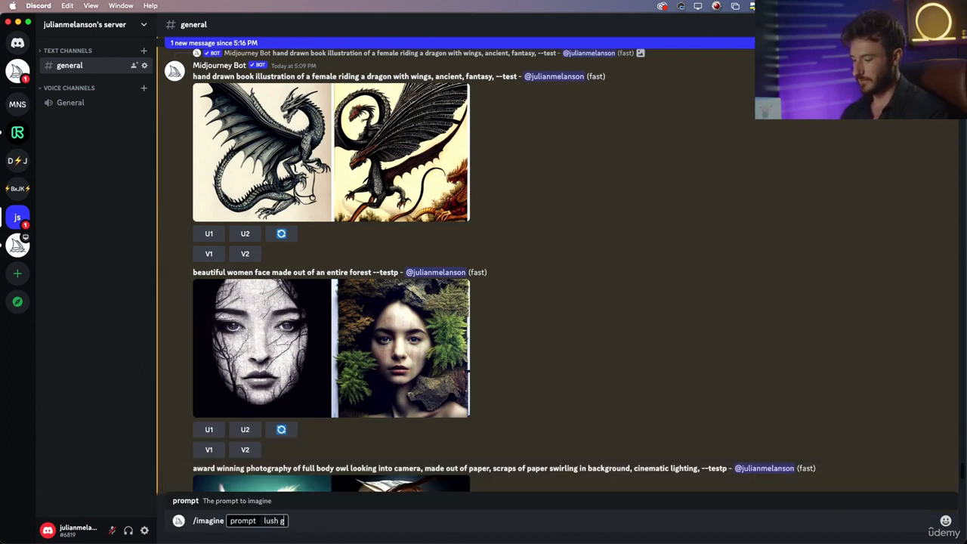
key("BackSpace")
key("BackSpace")
key("BackSpace")
key("BackSpace")
key("BackSpace")
key("BackSpace")
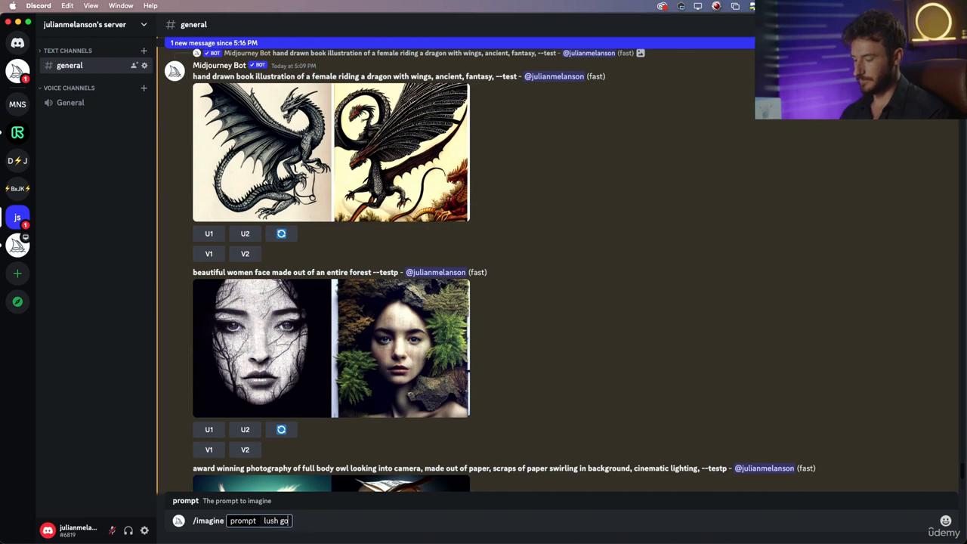
type("forest")
type("growing out o")
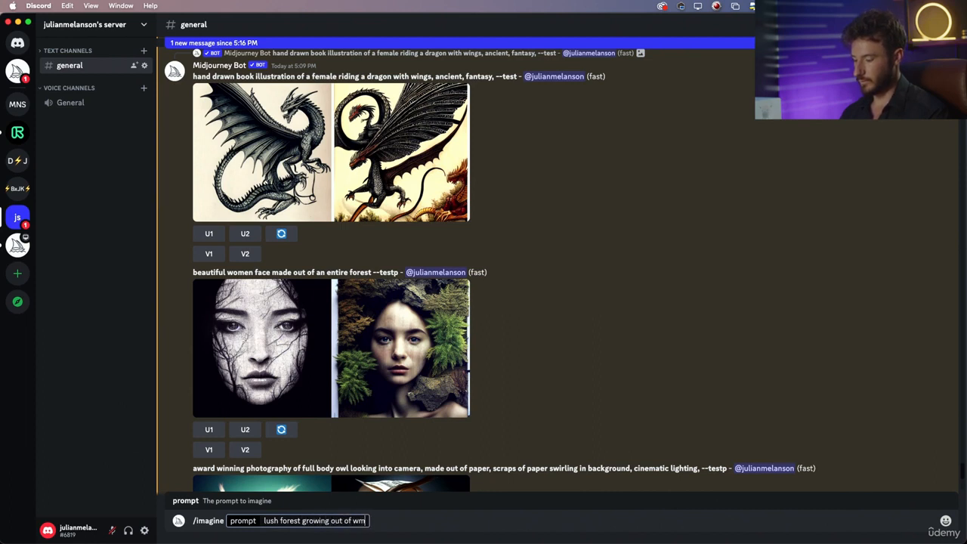
type("f beau")
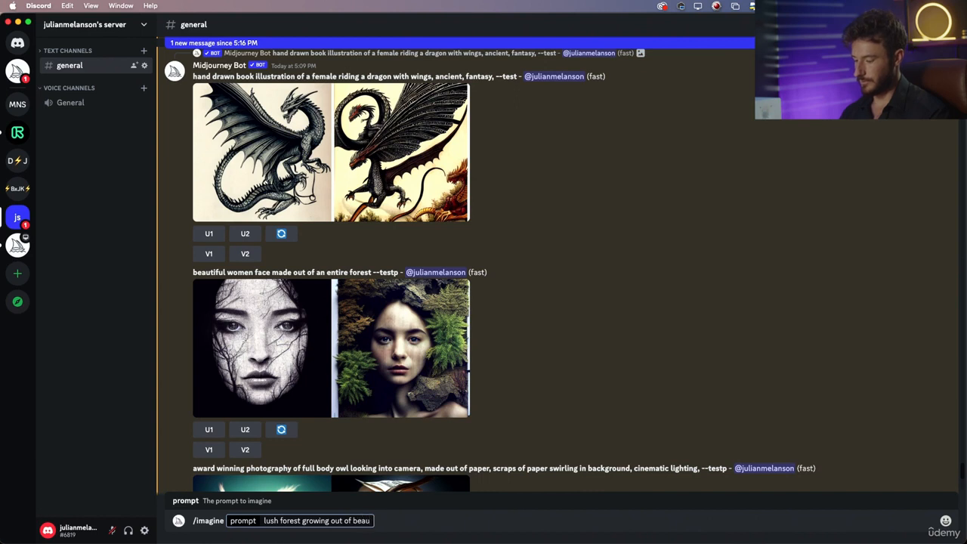
type("tiful wome")
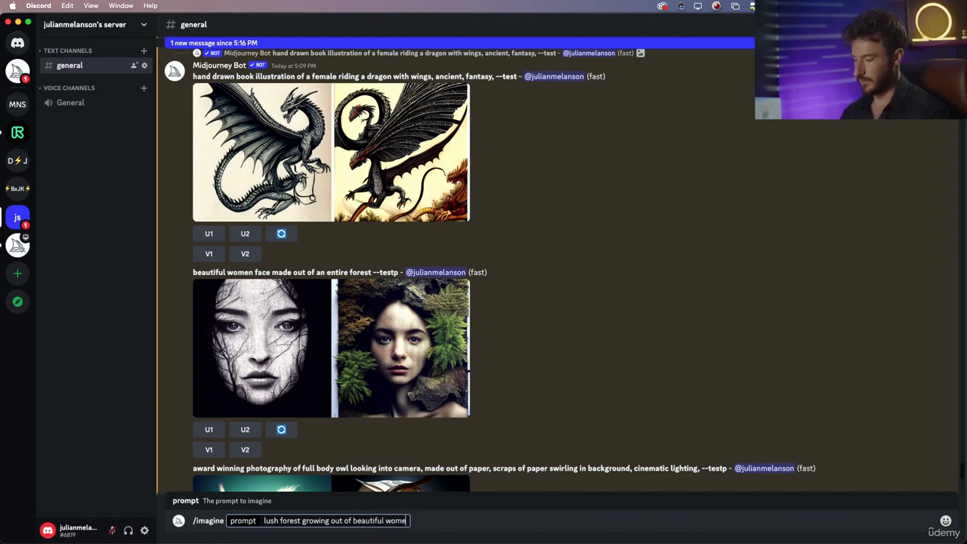
type("ns face")
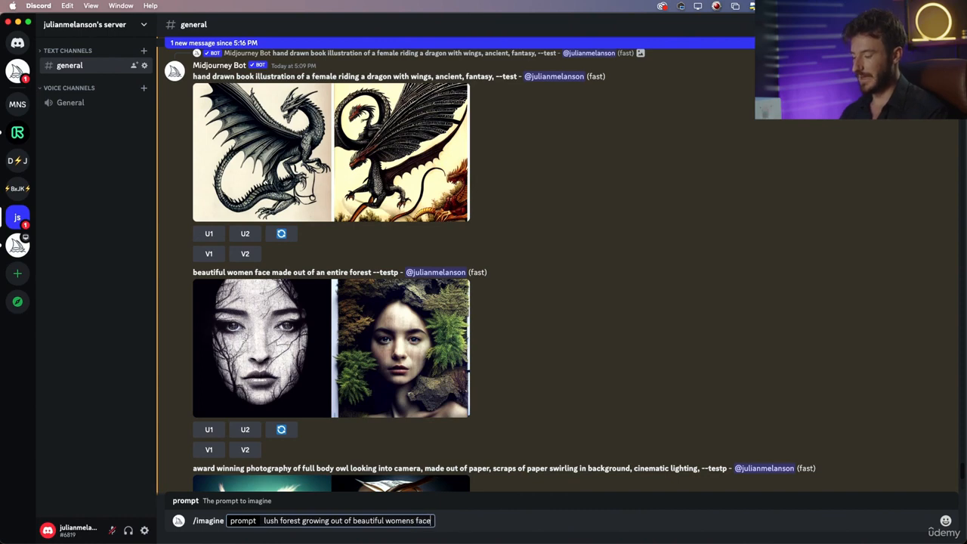
key("Return")
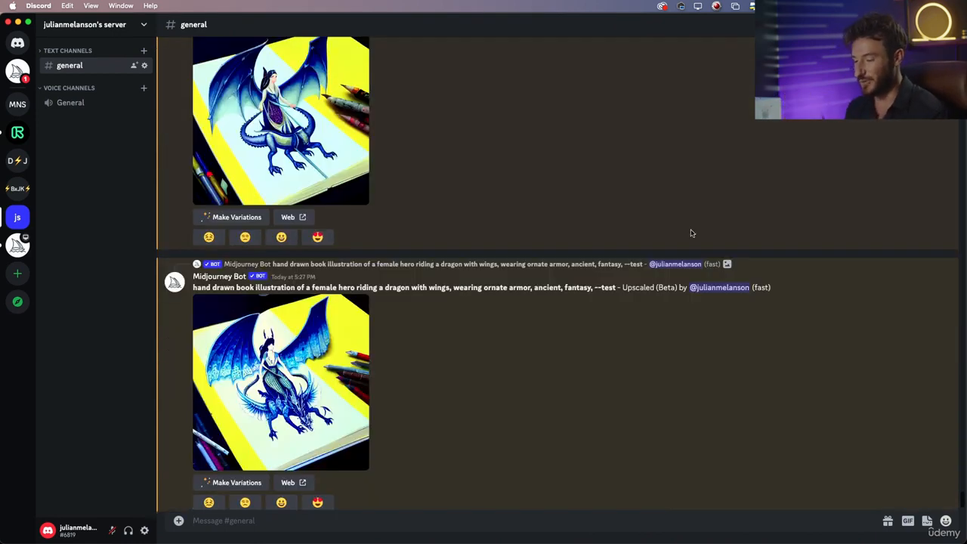
Switch to Preview, compare the white dragon reference grid_0-7.png side by side with the generated miniature dragon, and minimise both images.
scroll(691, 233, "up", 20)
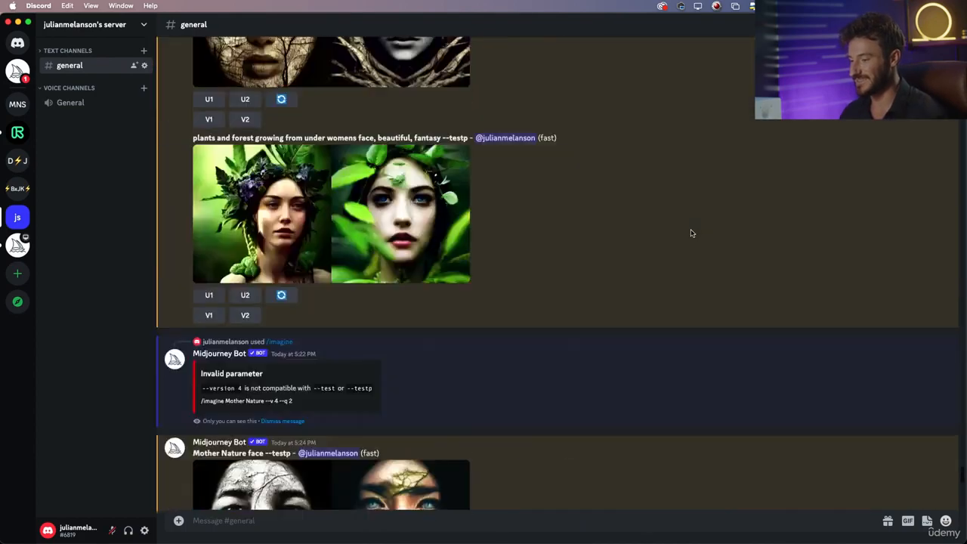
scroll(691, 234, "down", 20)
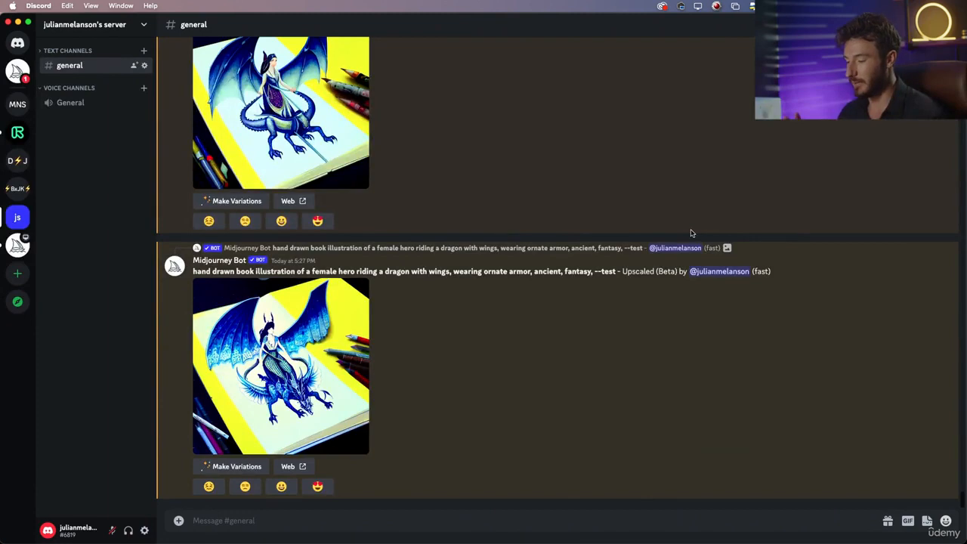
key("super+Tab")
key("super+Tab")
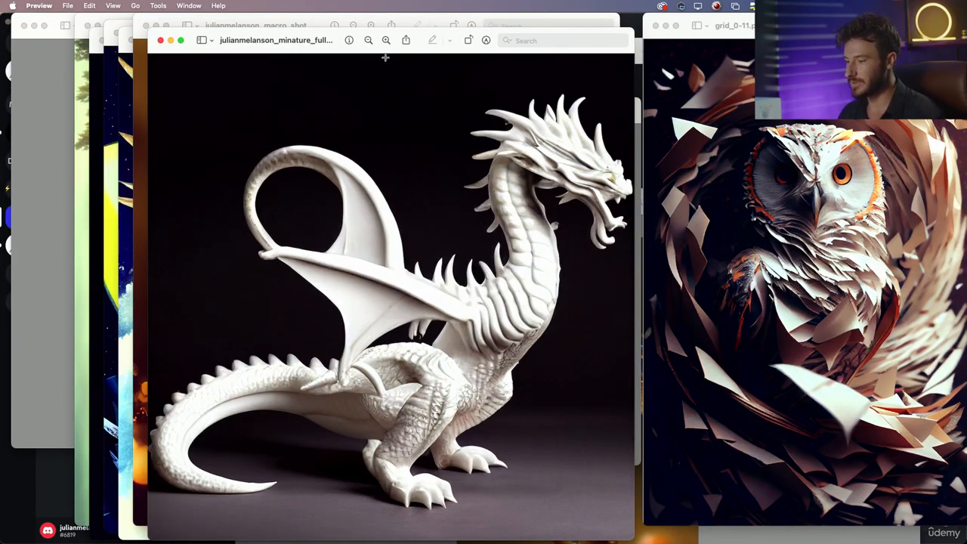
left_click_drag(335, 48, 532, 63)
key("ctrl+Up")
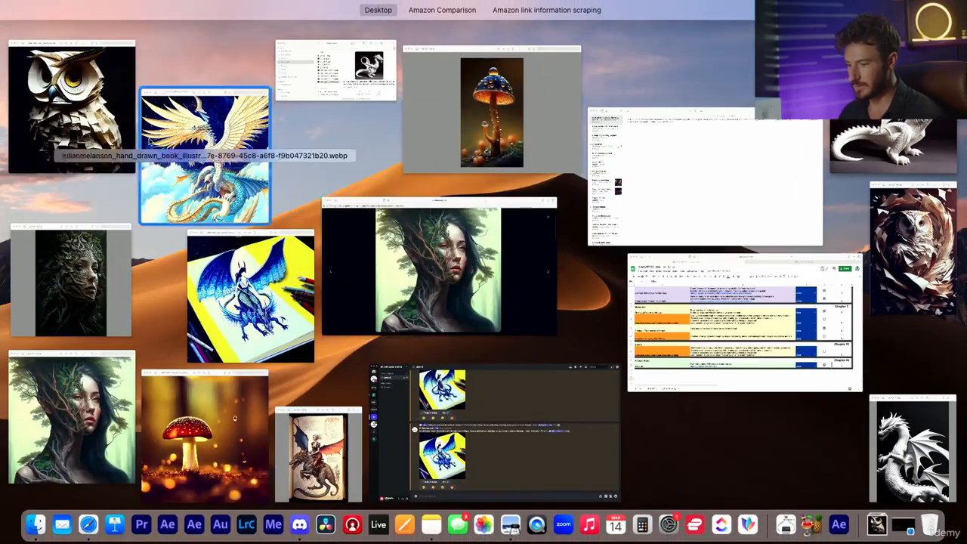
left_click(910, 452)
left_click_drag(548, 77, 182, 51)
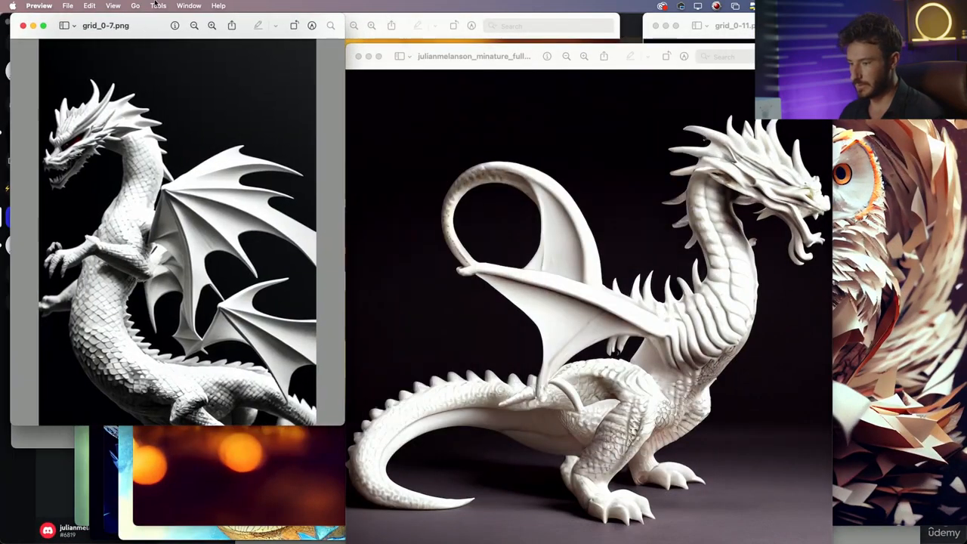
left_click_drag(343, 419, 481, 455)
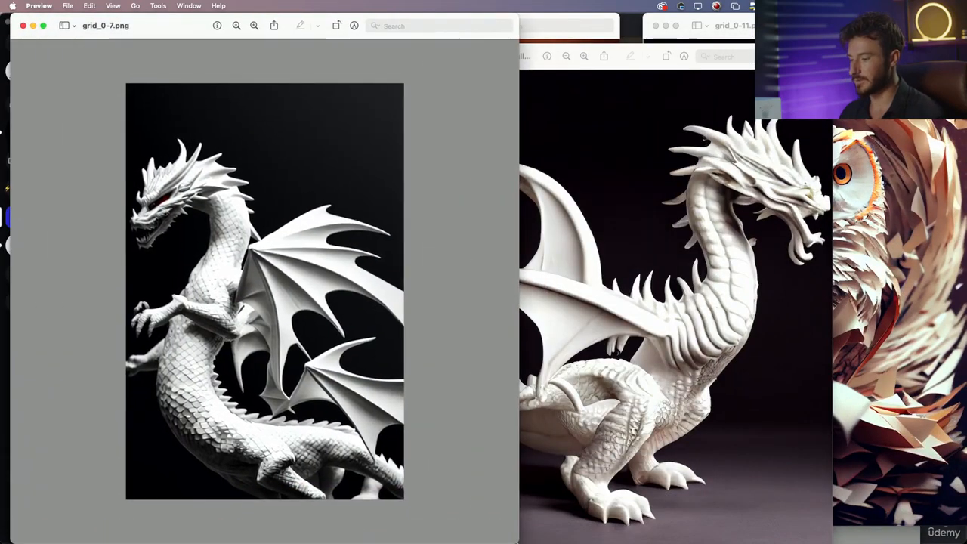
left_click_drag(620, 59, 724, 4)
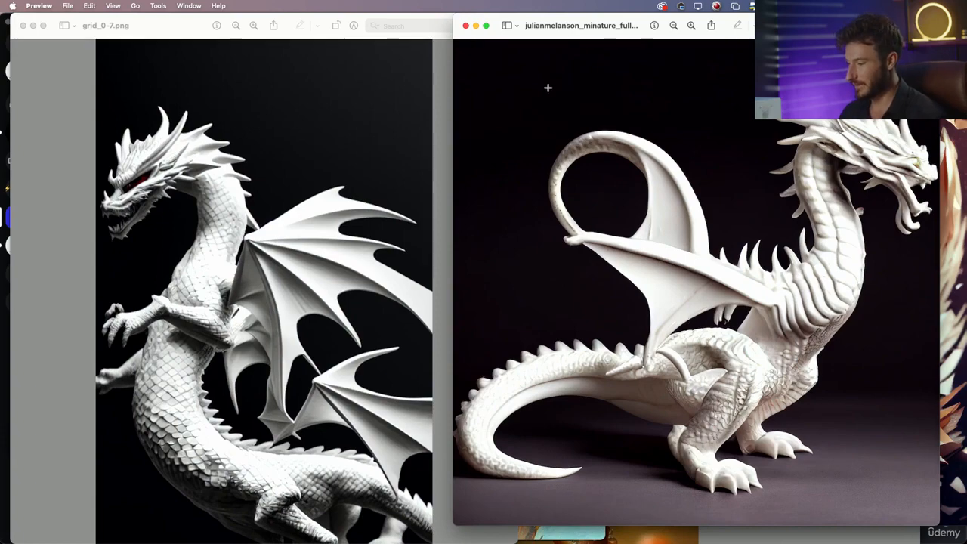
key("super+w")
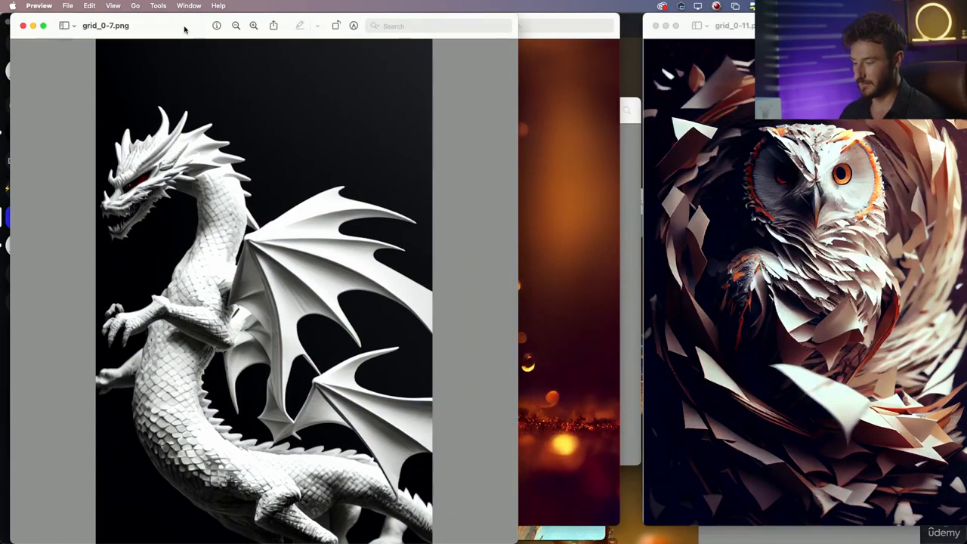
key("super+m")
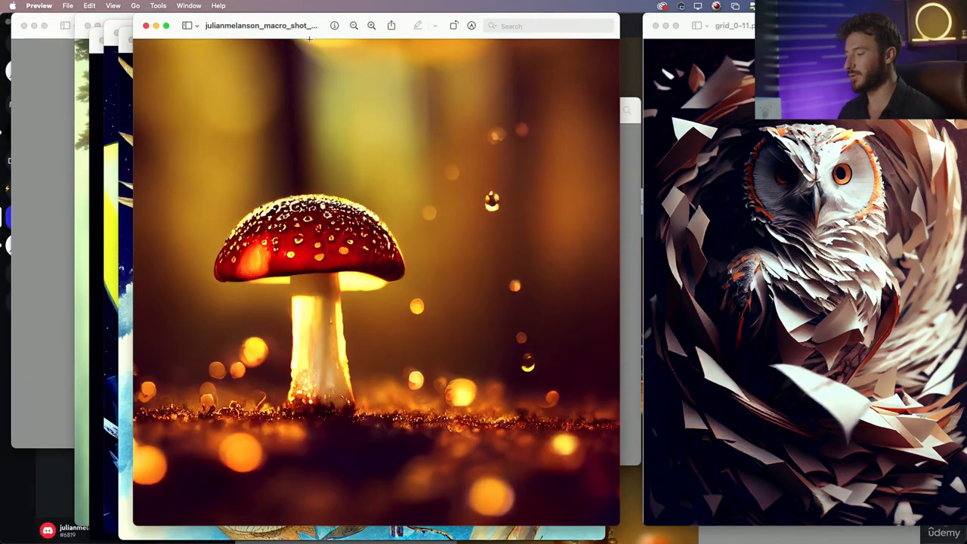
Bring up the paper owl reference grid_0-11.png and enlarge its window in front of the mushroom image.
left_click_drag(325, 20, 229, 10)
key("ctrl+Up")
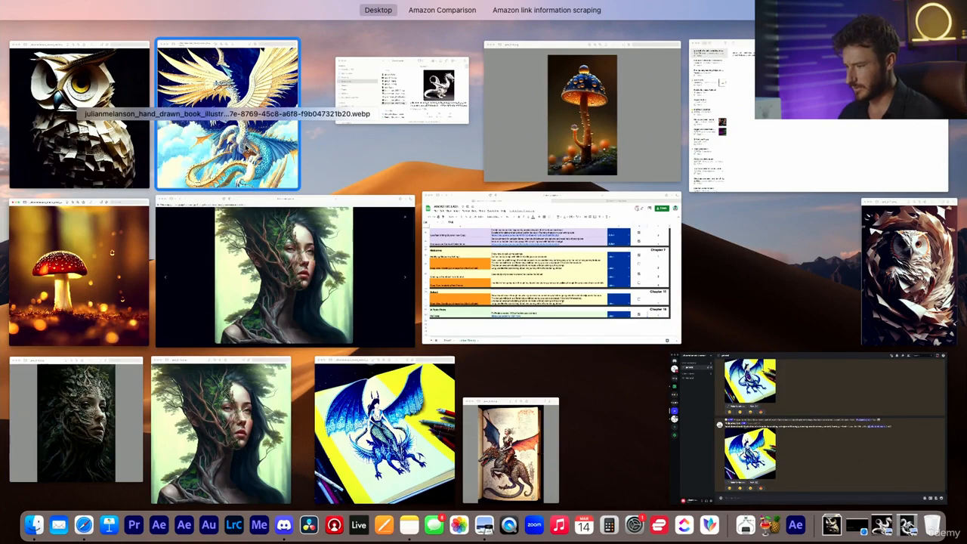
left_click(918, 287)
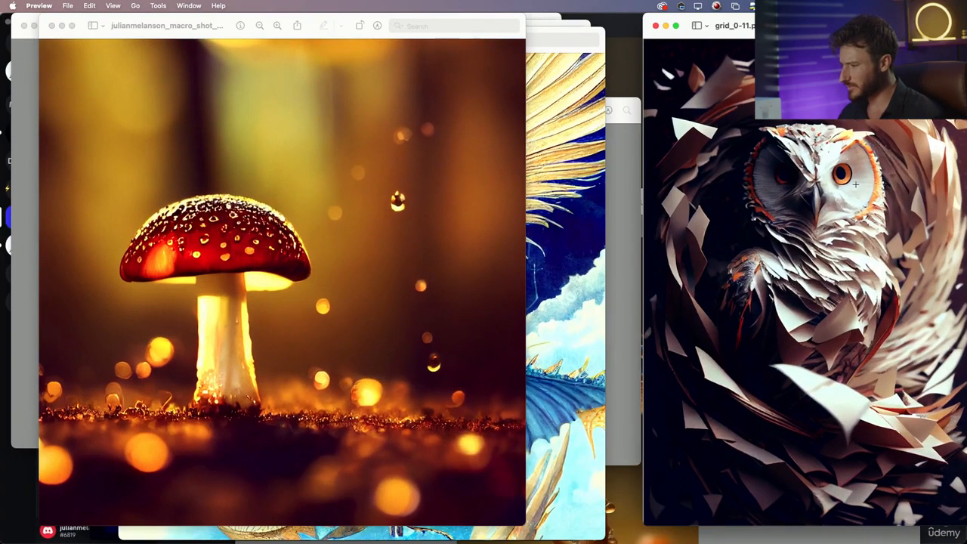
left_click_drag(793, 25, 159, 4)
left_click(759, 26)
key("Return")
left_click_drag(341, 521, 451, 540)
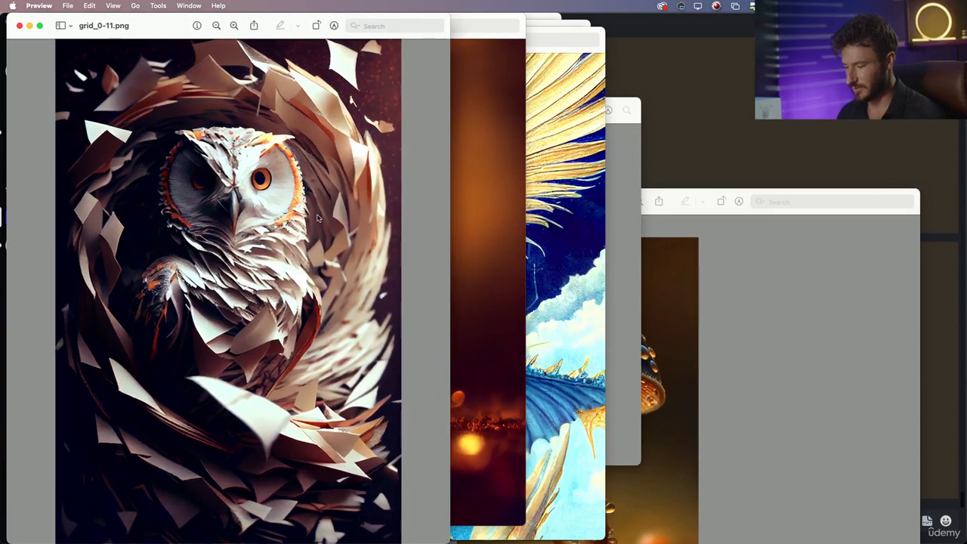
Compare the enlarged "award winning photography" owl result side by side with the owl reference, and minimise both images.
key("ctrl+Up")
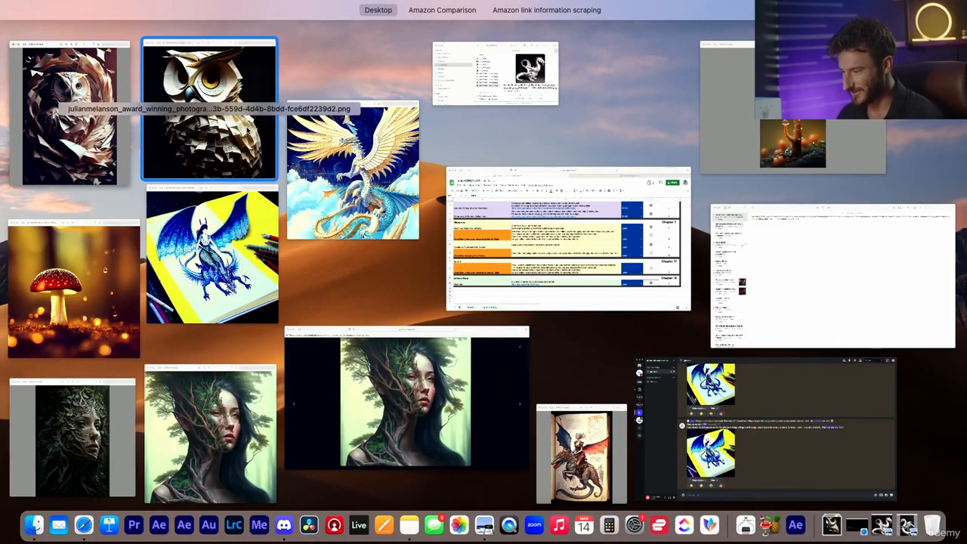
left_click(275, 66)
left_click_drag(278, 36, 601, 20)
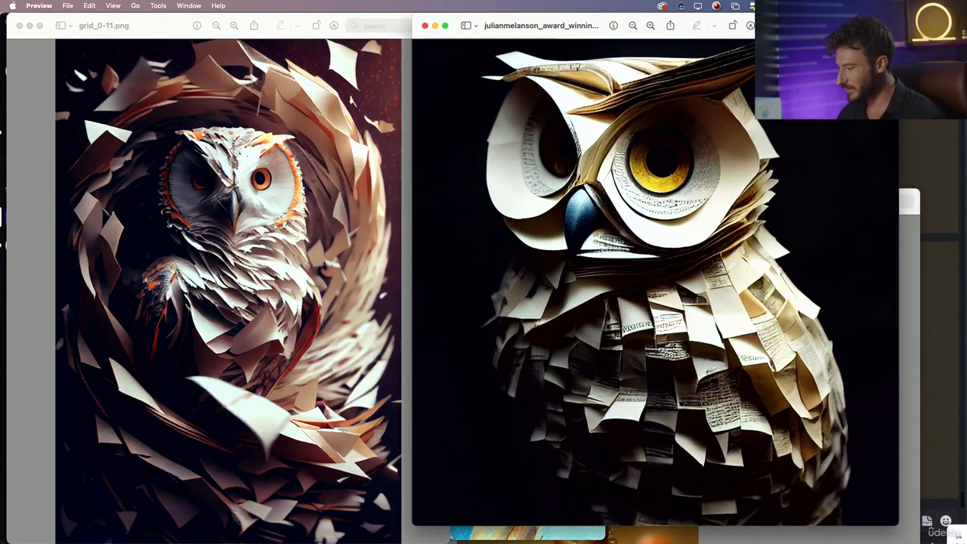
left_click_drag(898, 524, 954, 532)
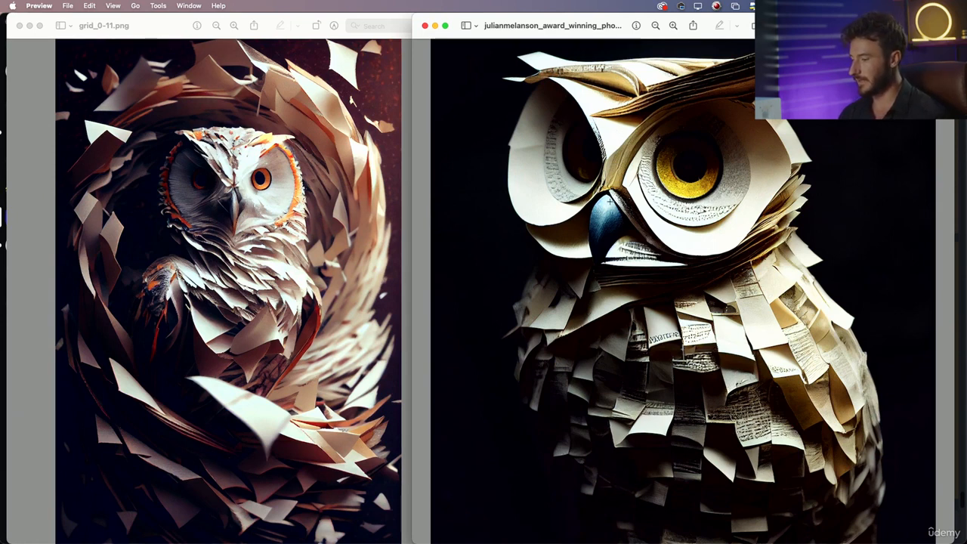
left_click(436, 26)
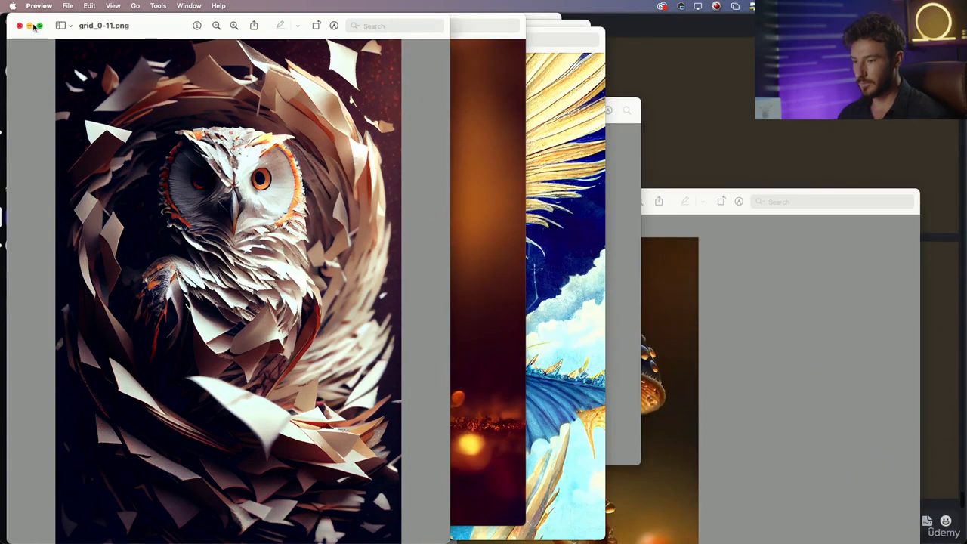
left_click(31, 26)
Bring up the forest woman image grid_0-12.png and the enlarged forest face reference grid_0-3.png.
key("ctrl+Up")
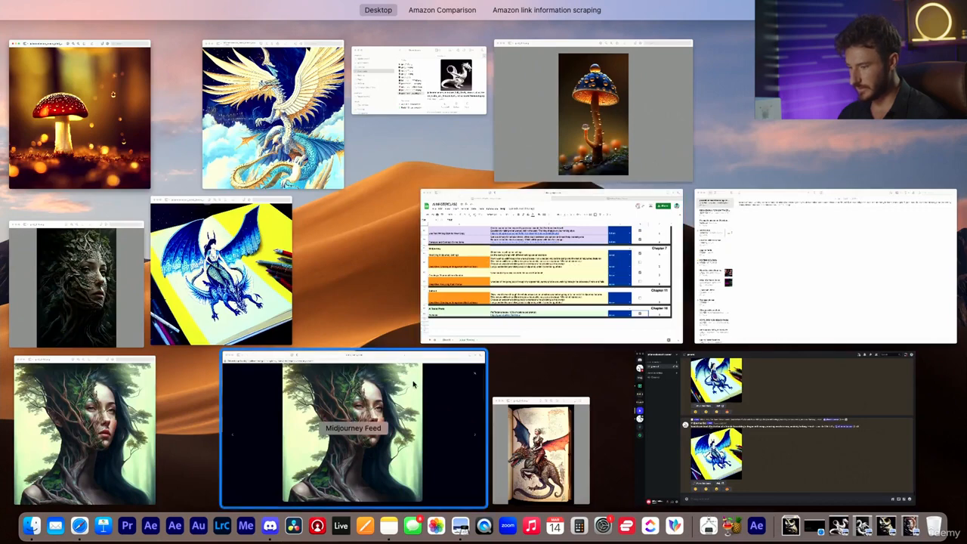
left_click(81, 398)
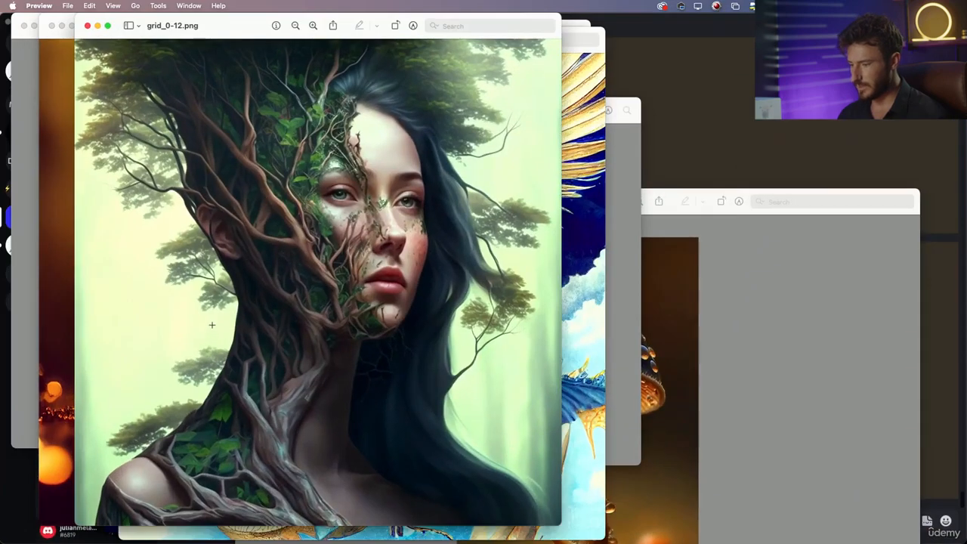
left_click_drag(233, 32, 634, 17)
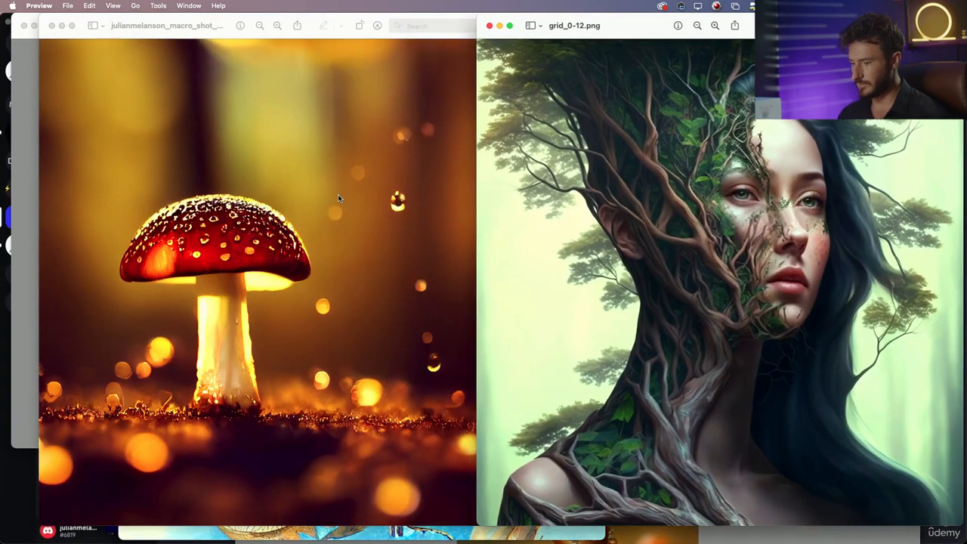
key("super+grave")
key("super+grave")
key("super+grave")
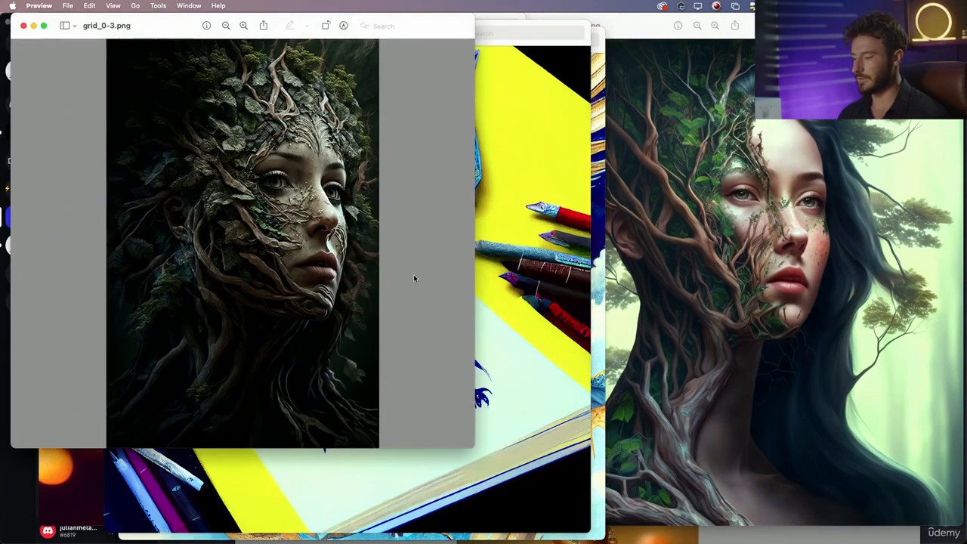
left_click_drag(473, 446, 640, 542)
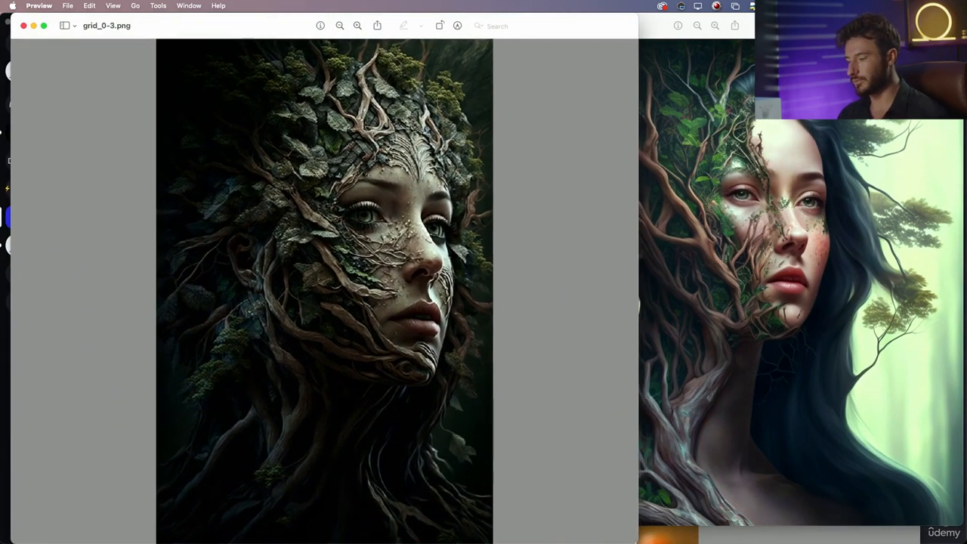
Arrange grid_0-12.png beside grid_0-3.png without overlap to compare the two forest faces, and minimise both images.
left_click(671, 27)
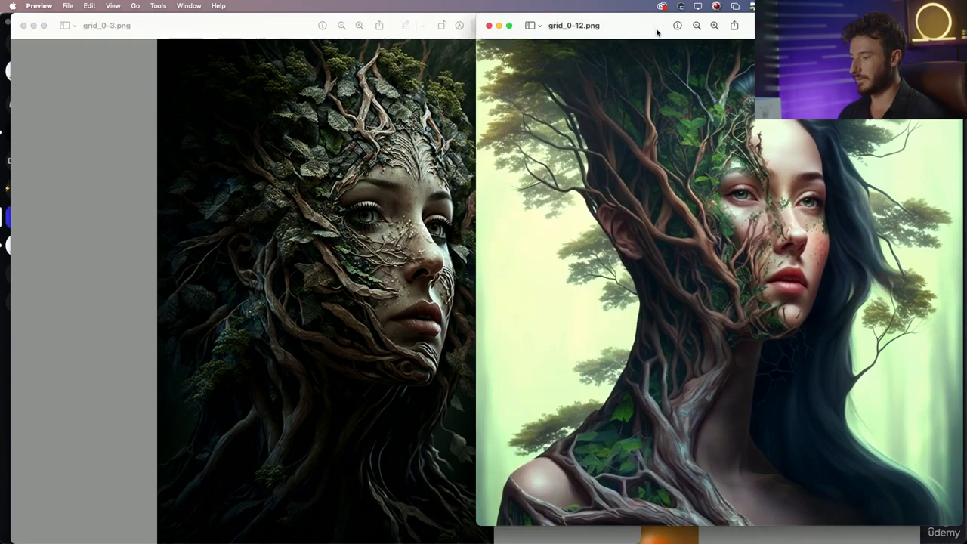
left_click_drag(476, 171, 514, 172)
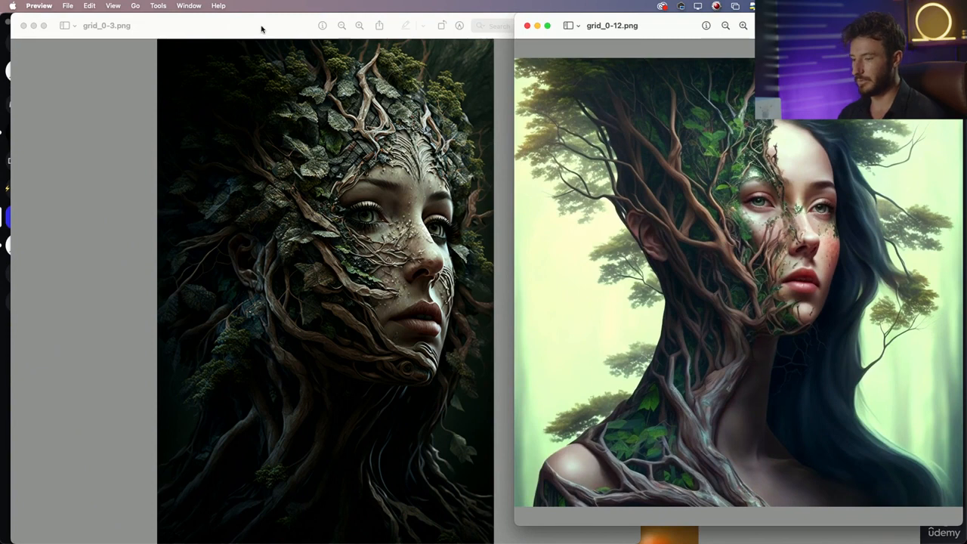
left_click_drag(261, 29, 230, 26)
left_click(675, 27)
left_click_drag(674, 28, 647, 51)
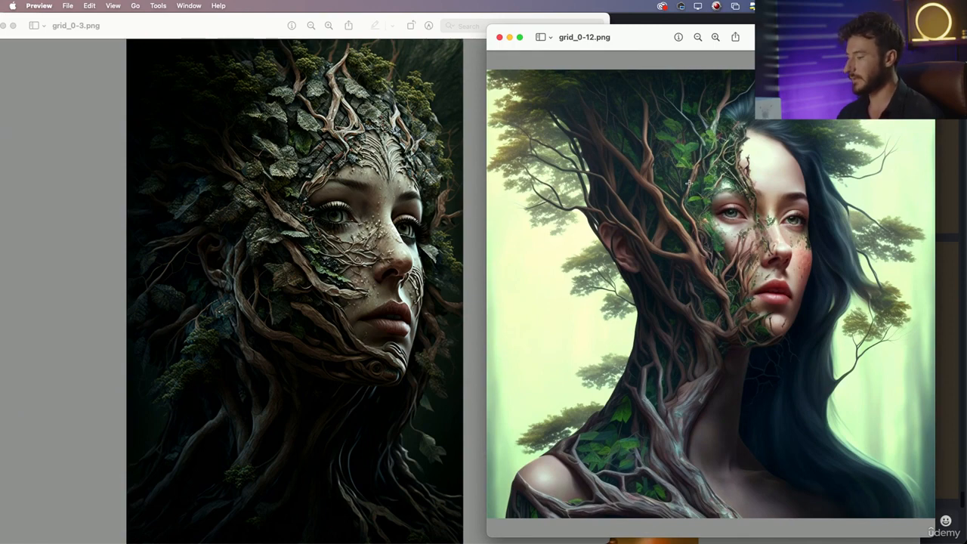
left_click(508, 38)
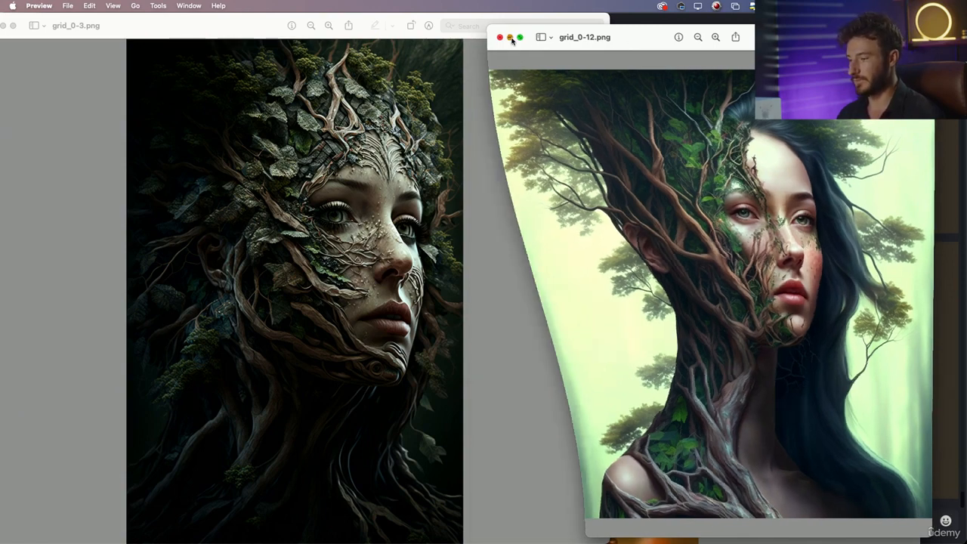
left_click(3, 25)
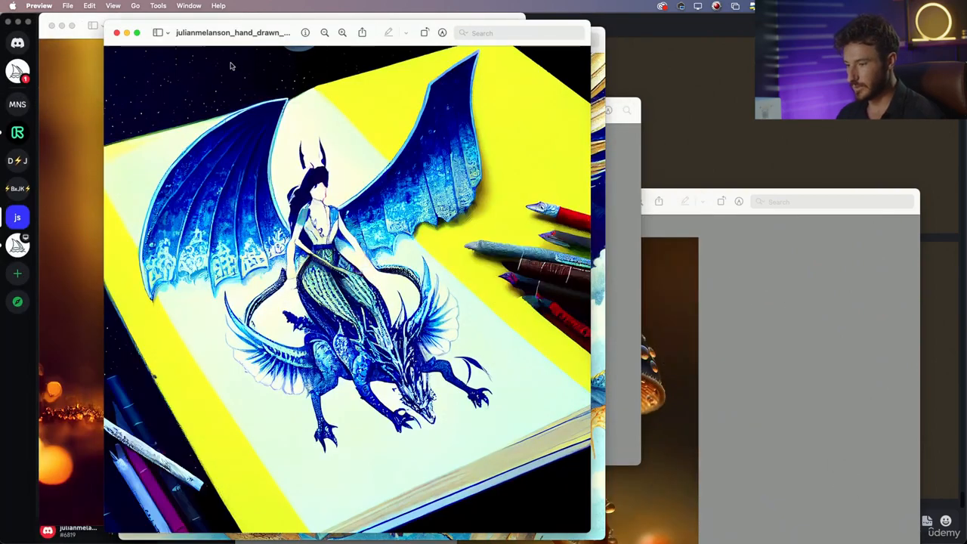
Move the blue dragon-rider drawing and the golden-winged dragon image apart, and cycle through the open images towards the dragon reference.
left_click_drag(277, 26, 595, 6)
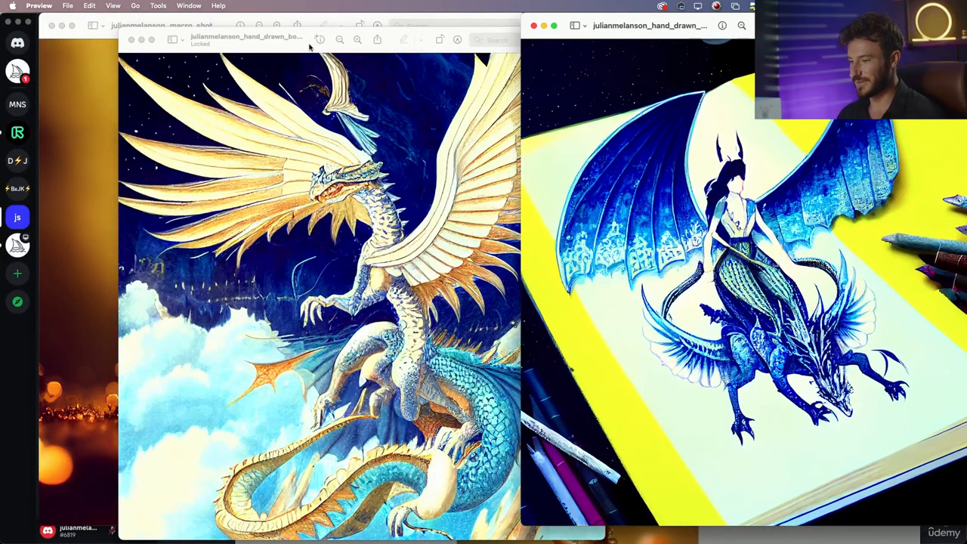
left_click_drag(309, 46, 402, 39)
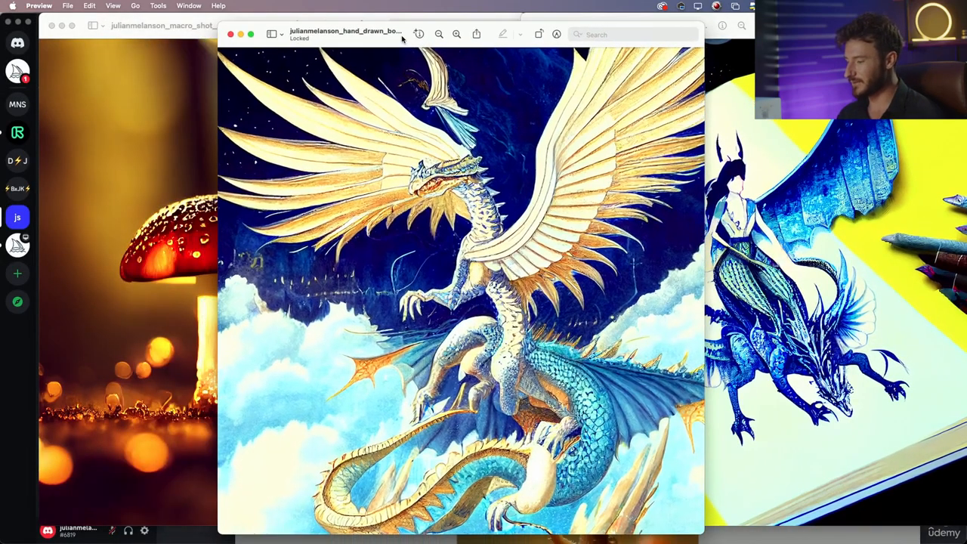
key("super+grave")
key("super+grave")
key("super+grave")
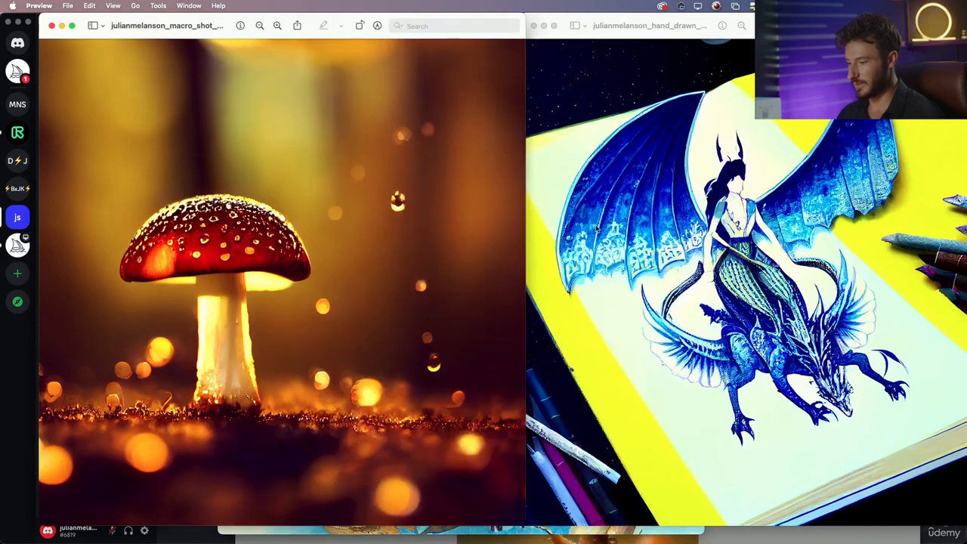
Bring up the dragon reference grid_0-9.png, enlarge its window, and place it beside the blue dragon-rider drawing for comparison.
left_click_drag(446, 126, 151, 43)
left_click_drag(346, 382, 390, 527)
left_click_drag(239, 21, 367, 23)
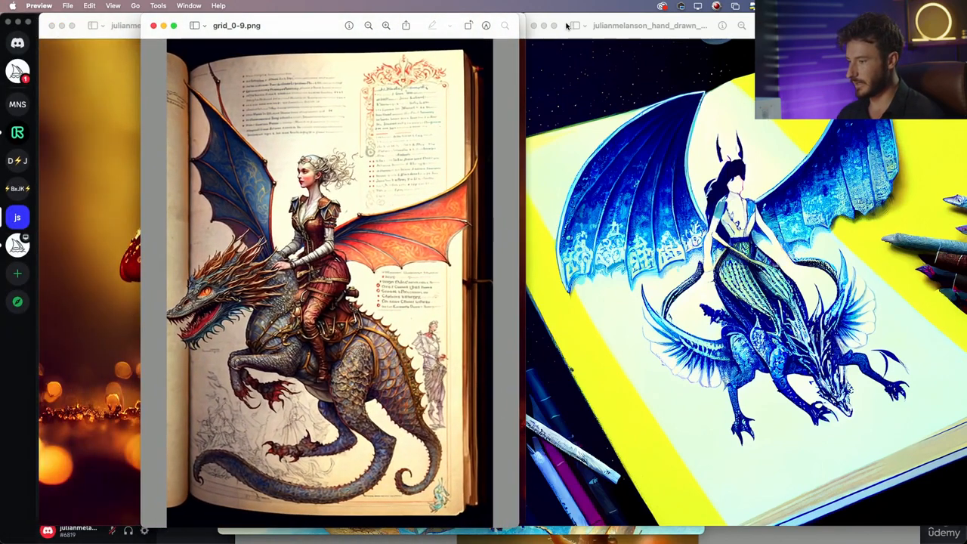
left_click_drag(567, 26, 560, 25)
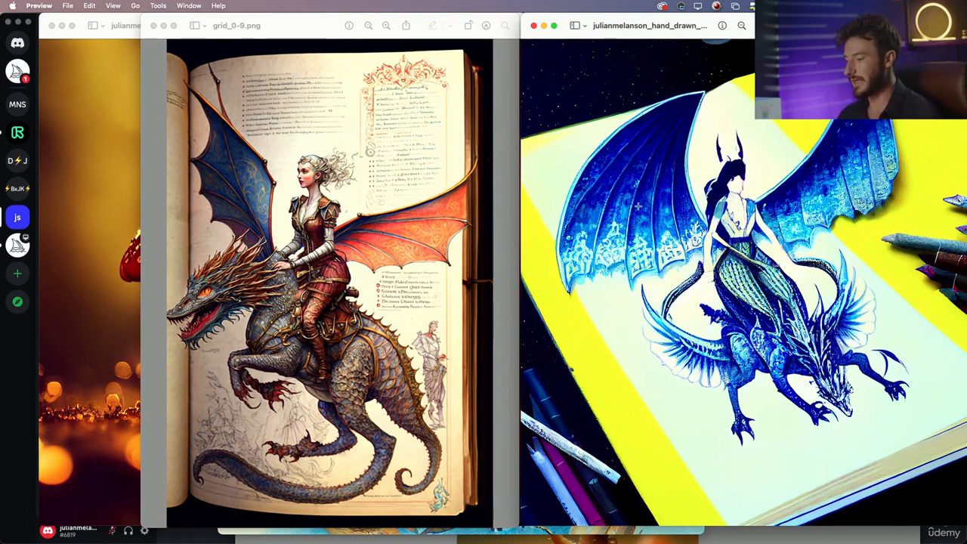
Bring the golden-winged dragon image to the front and place it beside grid_0-9.png to compare the two dragons.
key("super+grave")
key("super+grave")
key("super+grave")
left_click_drag(386, 42, 614, 50)
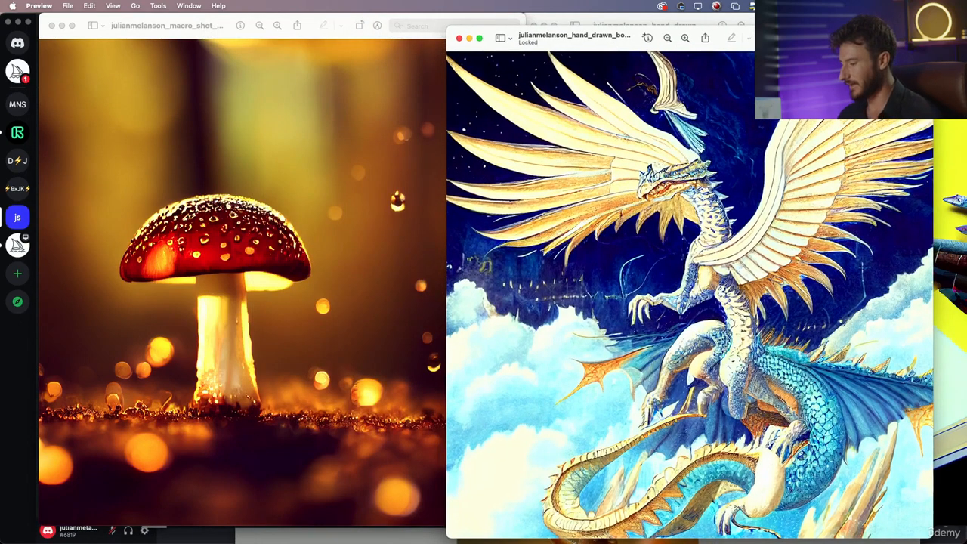
key("super+grave")
key("super+grave")
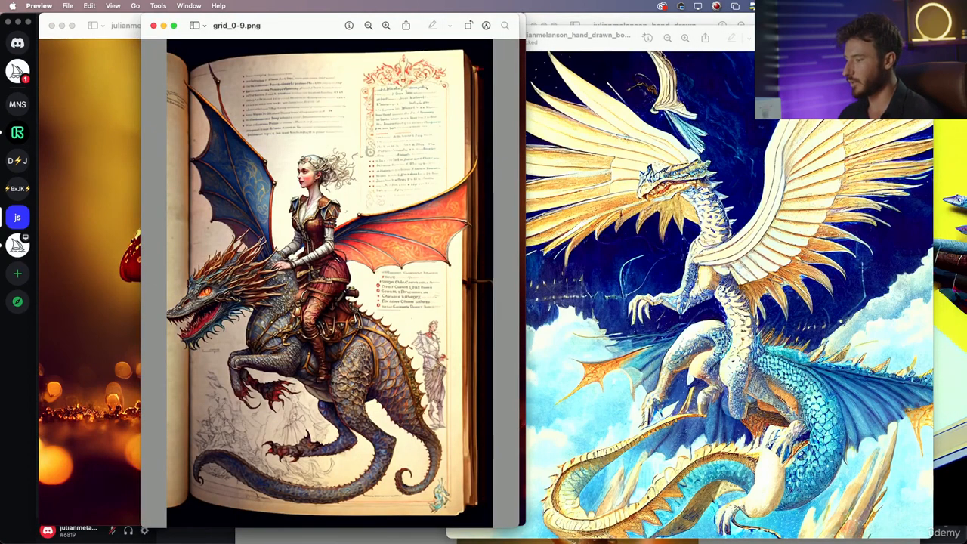
key("super+grave")
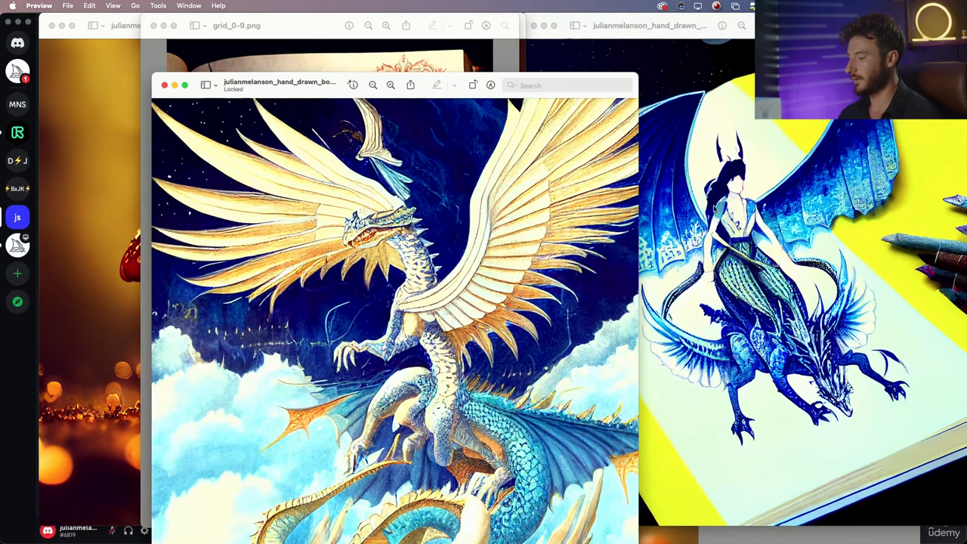
left_click_drag(321, 89, 591, 33)
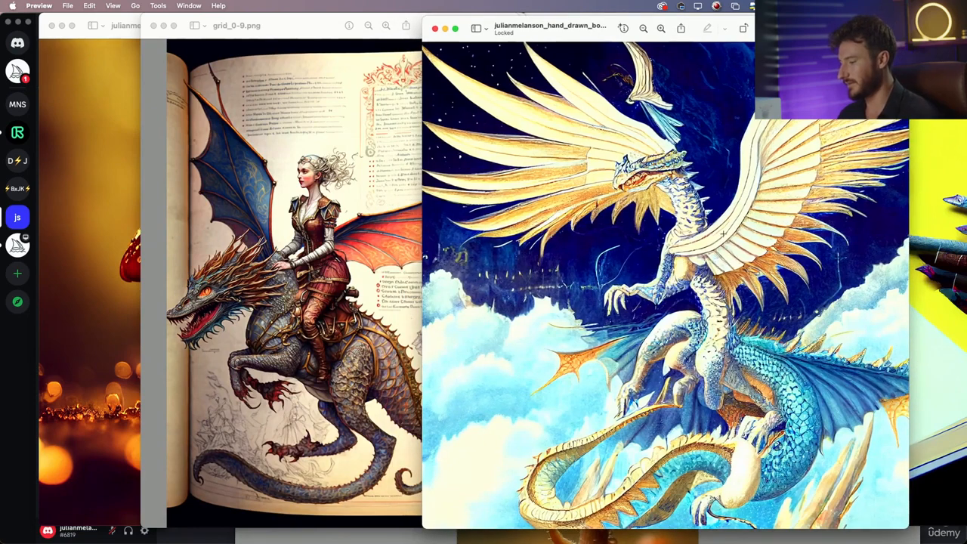
Minimise the golden-winged dragon, the blue dragon-rider drawing and the grid_0-9.png reference.
left_click(444, 29)
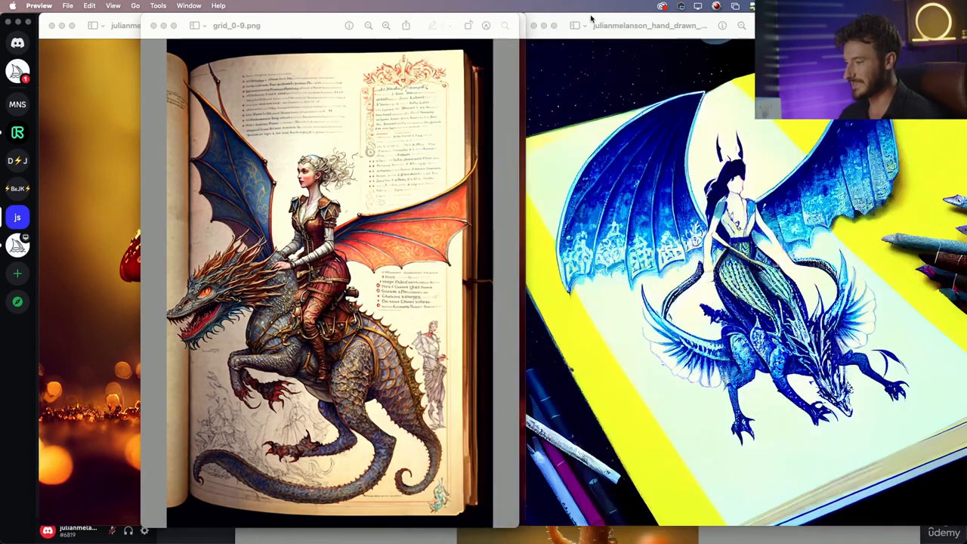
left_click(543, 26)
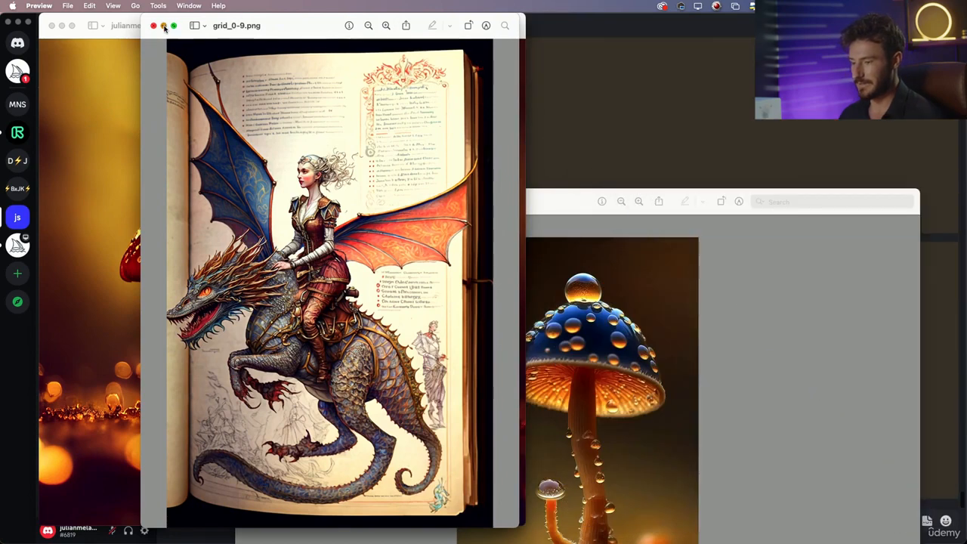
left_click(163, 25)
Enlarge the blue mushroom reference and arrange it side by side with the red macro-shot mushroom image for comparison.
left_click_drag(222, 25, 637, 25)
left_click_drag(400, 208, 64, 20)
key("super+plus")
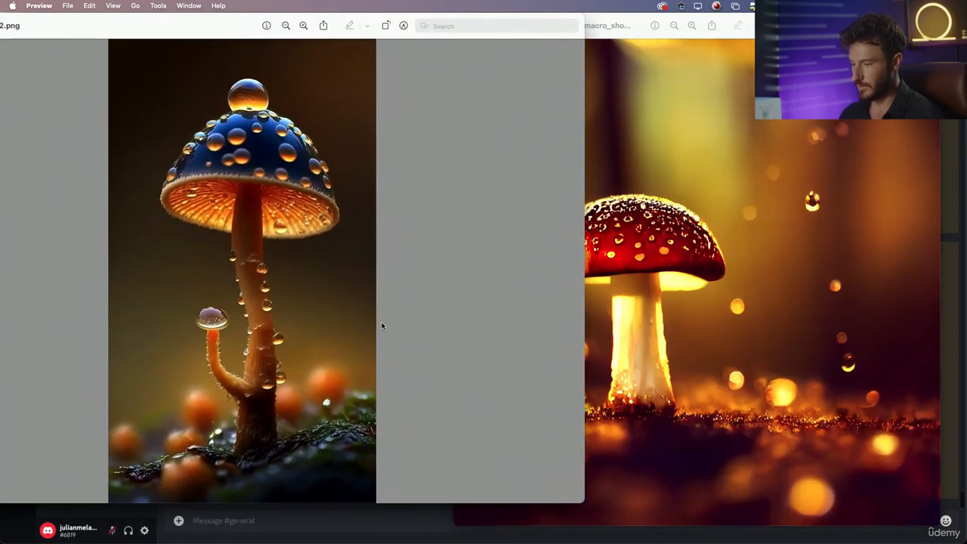
left_click_drag(650, 25, 596, 25)
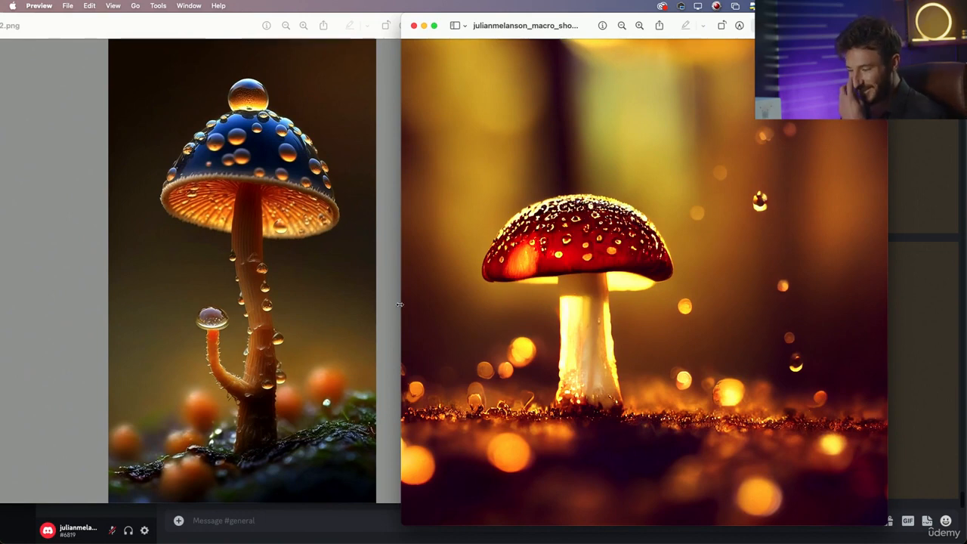